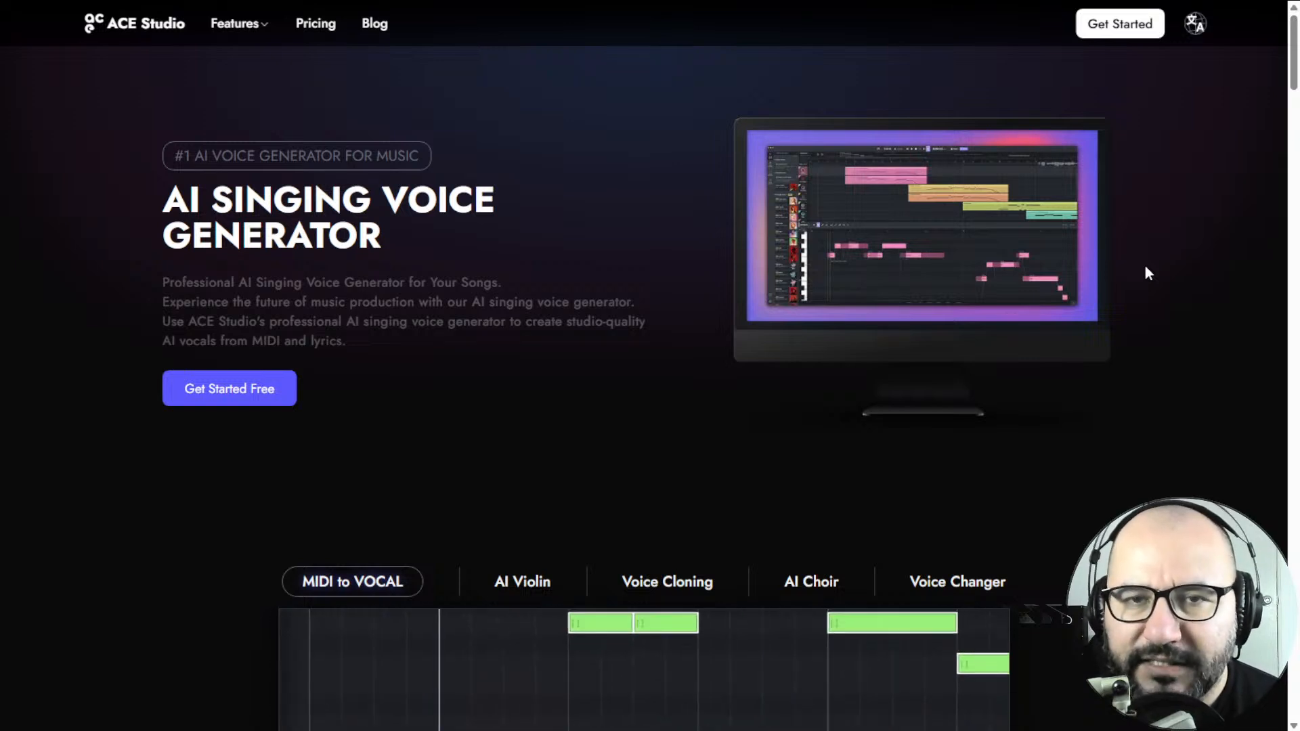
key(ctrl+Tab)
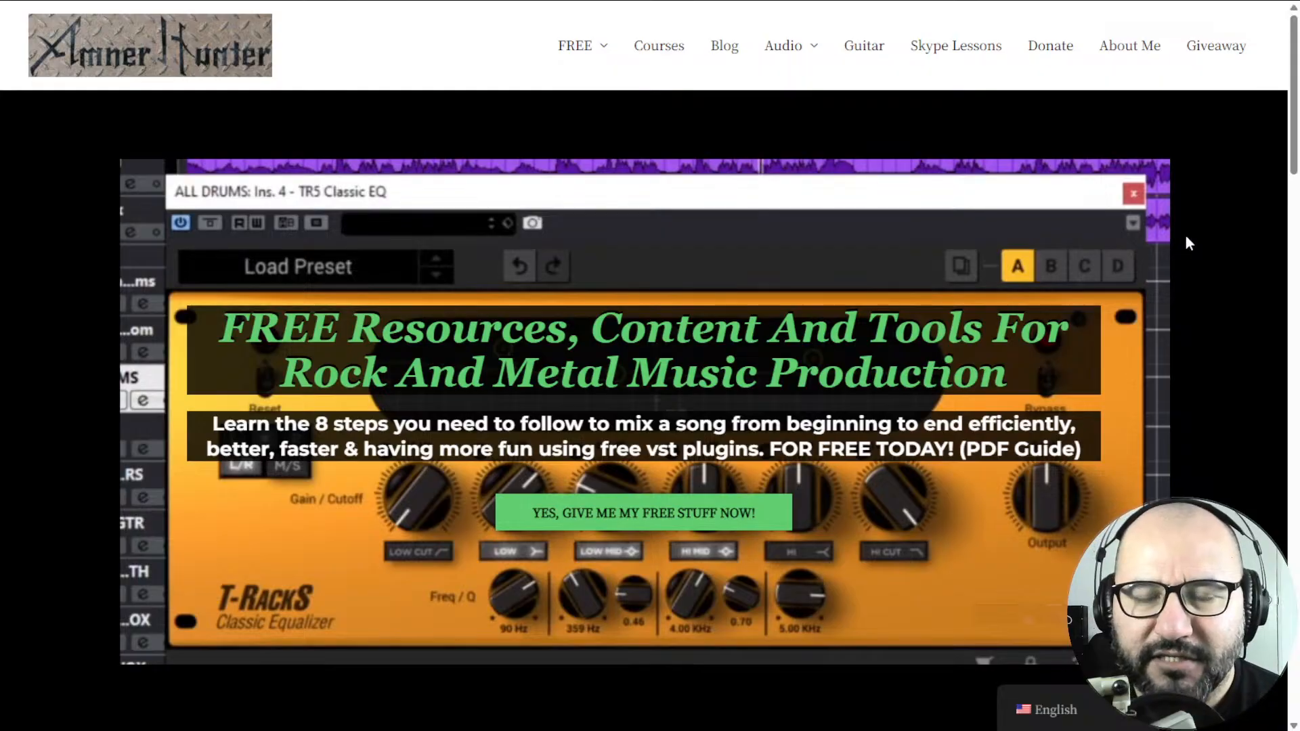
mouse_move(576, 46)
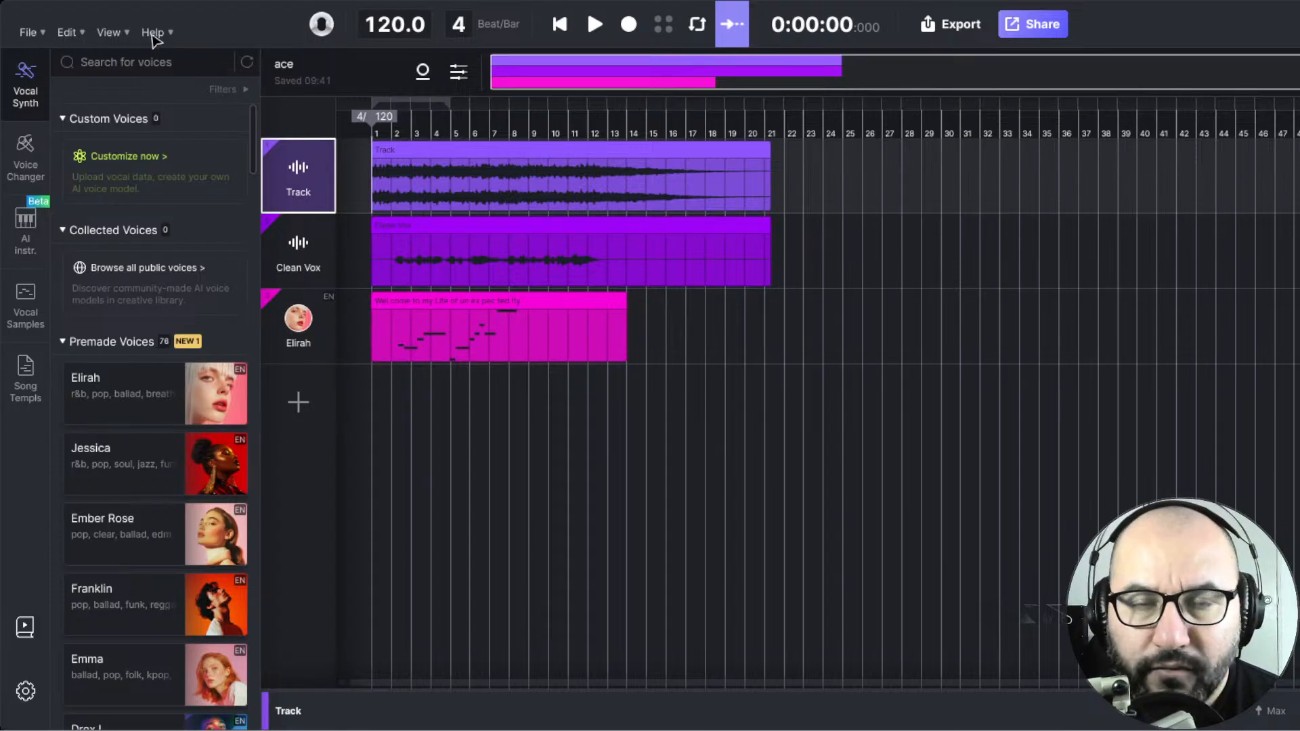
click(34, 35)
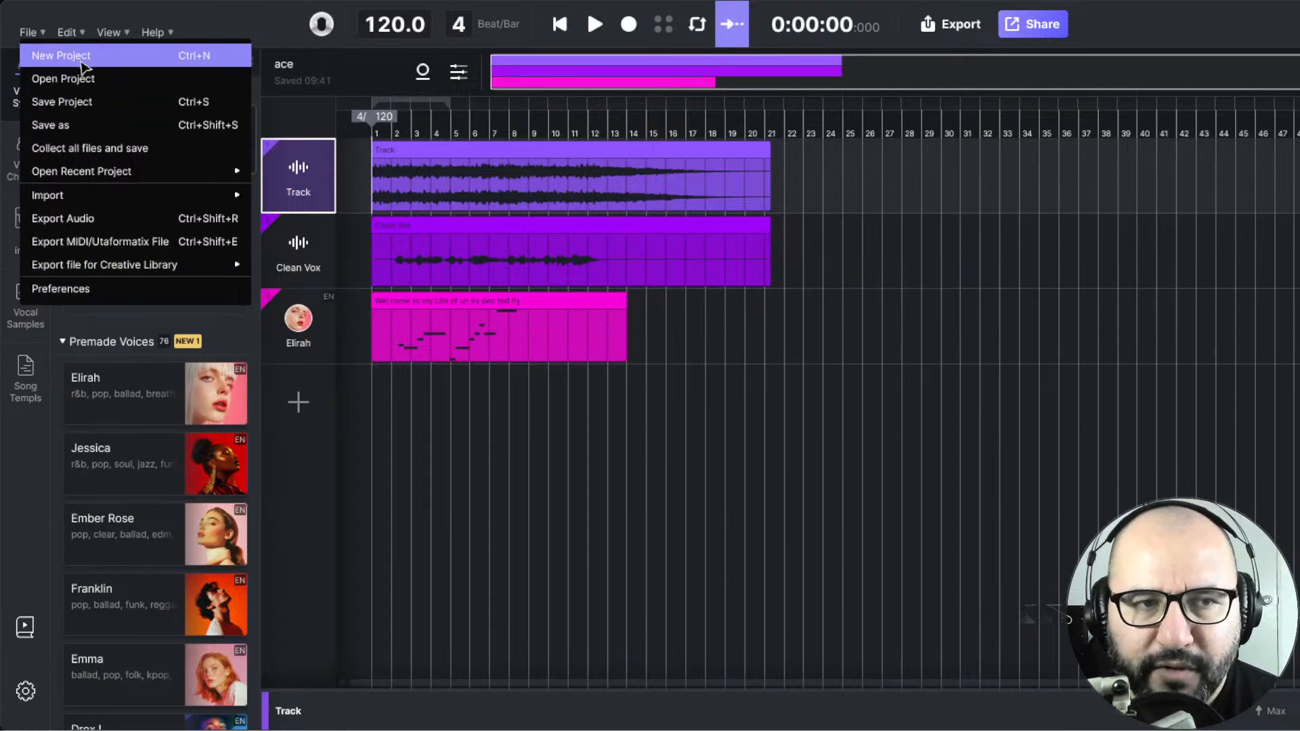
mouse_move(69, 35)
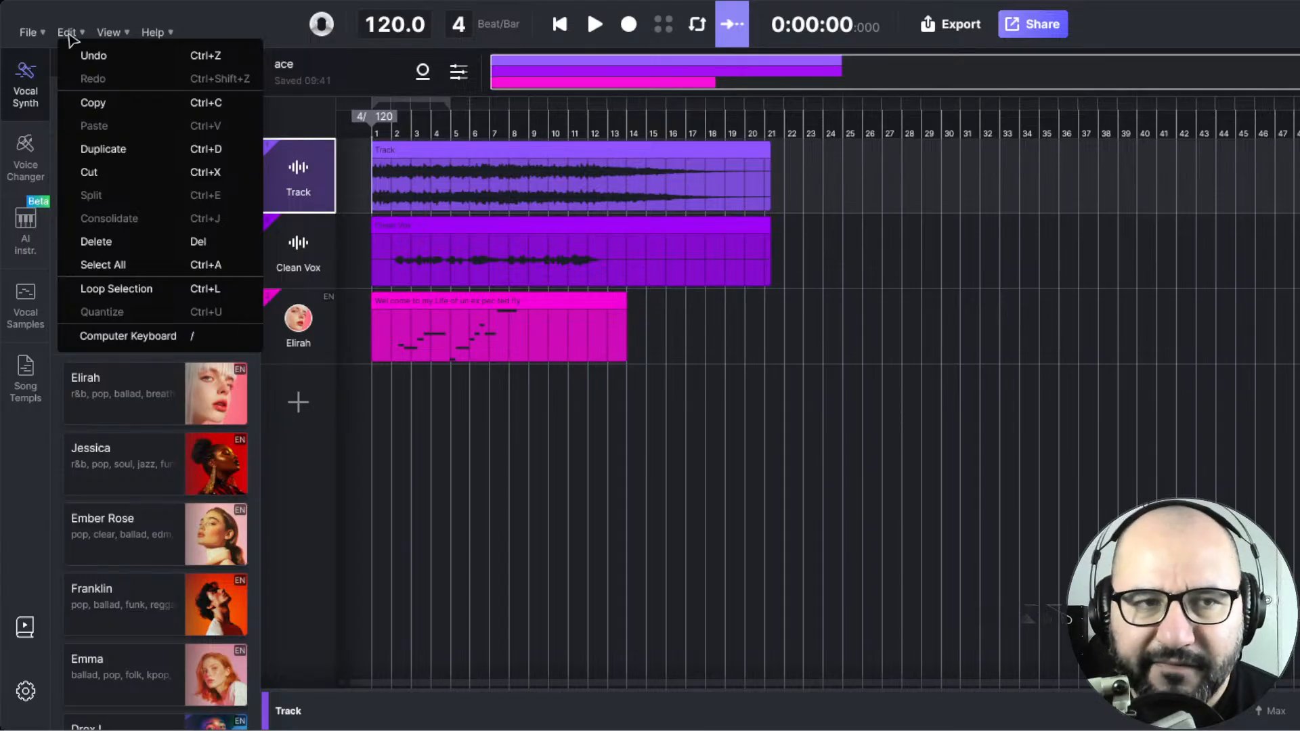
mouse_move(111, 39)
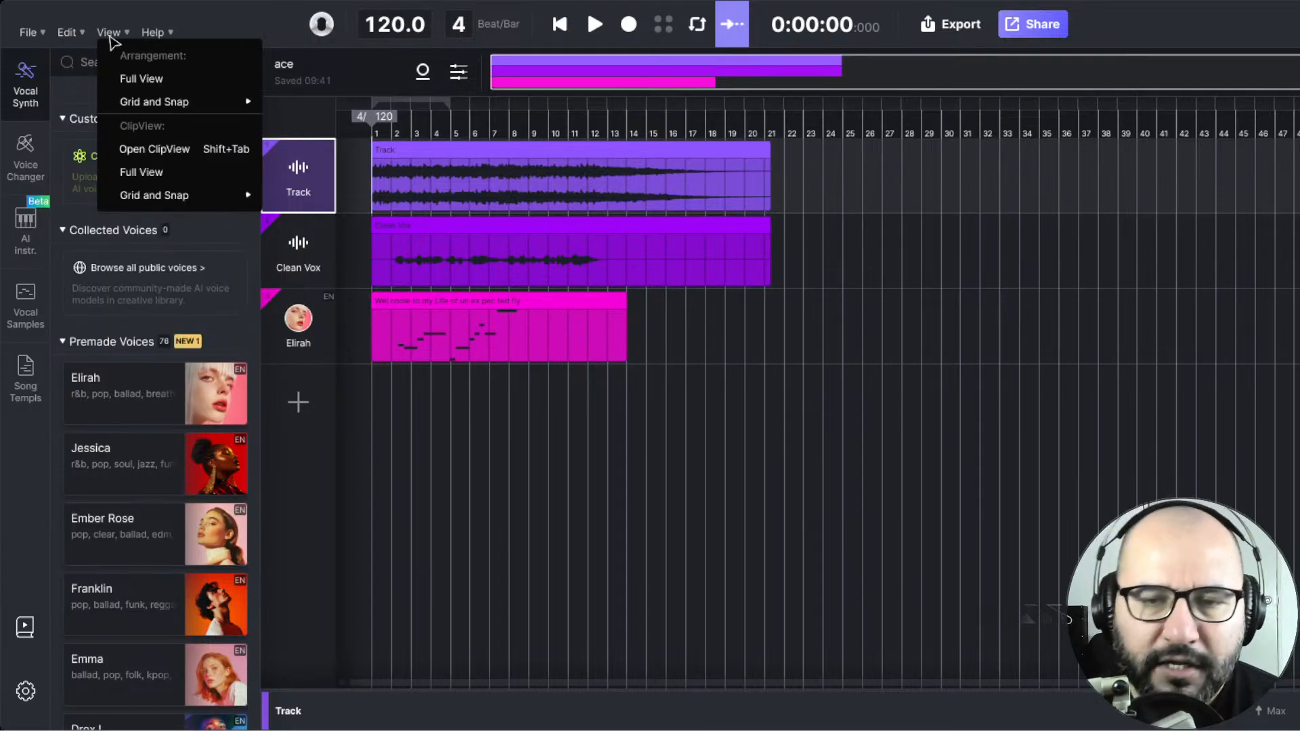
mouse_move(162, 33)
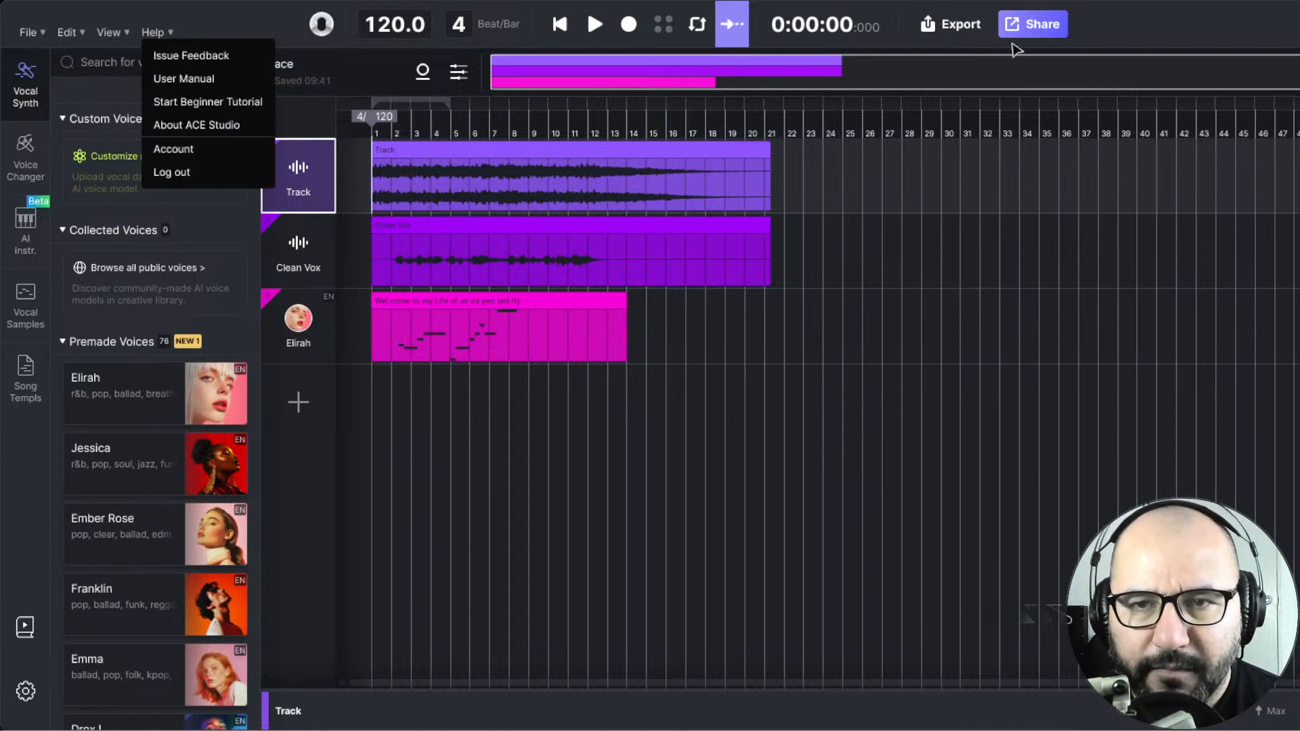
click(1087, 37)
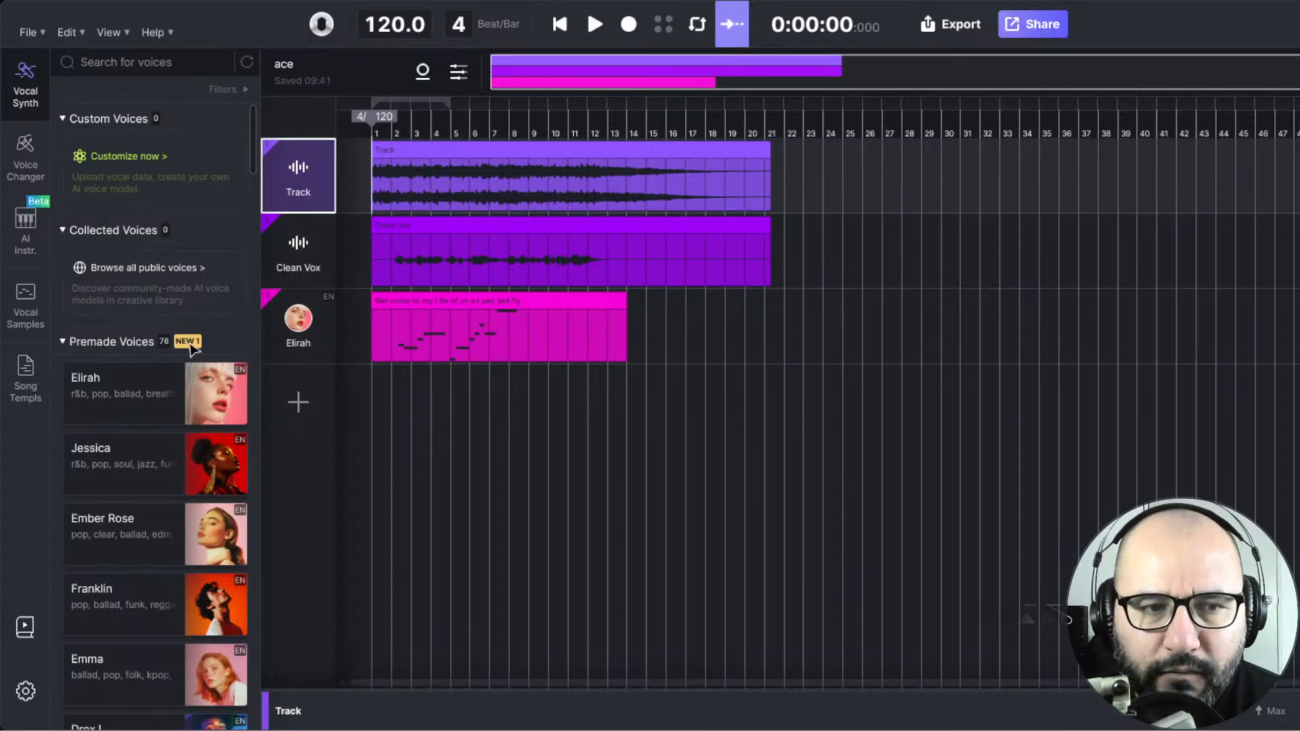
- Browse the library of premade voices and examine the available singers, their styles, supported languages and licence details
scroll(210, 369, down, 8)
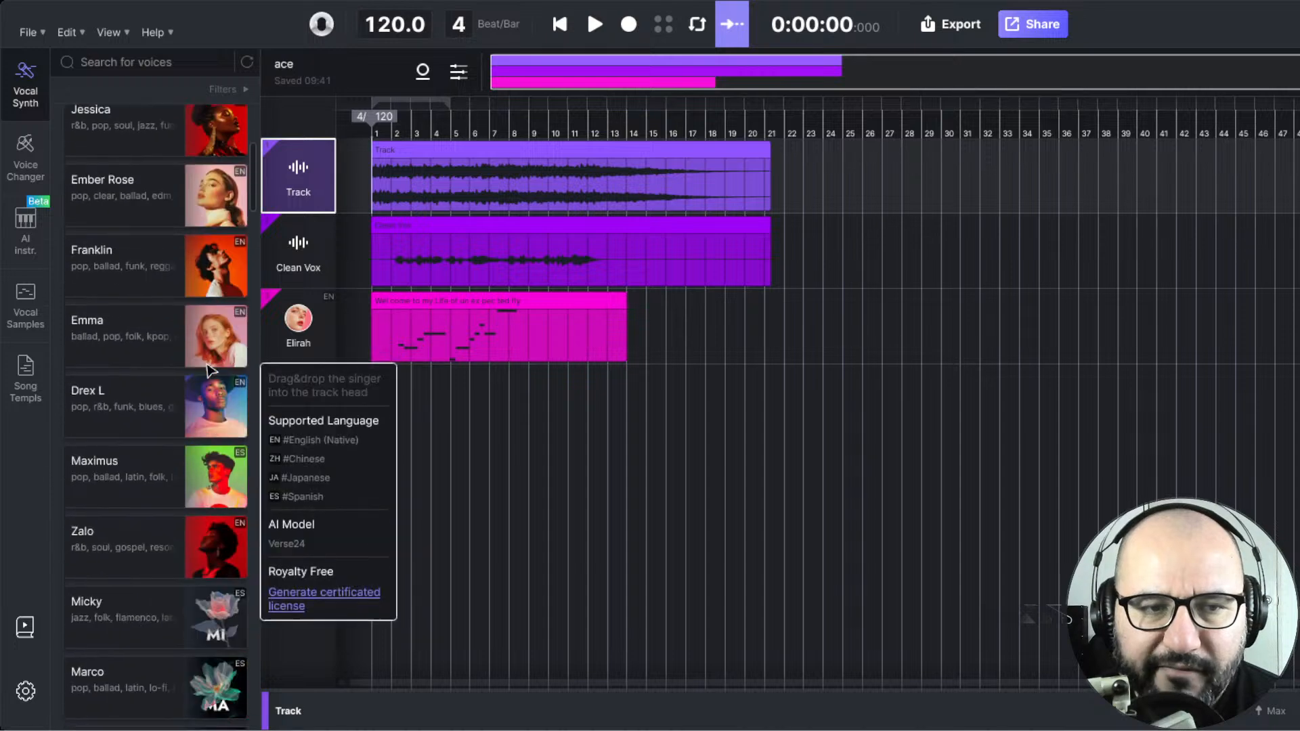
scroll(210, 369, up, 10)
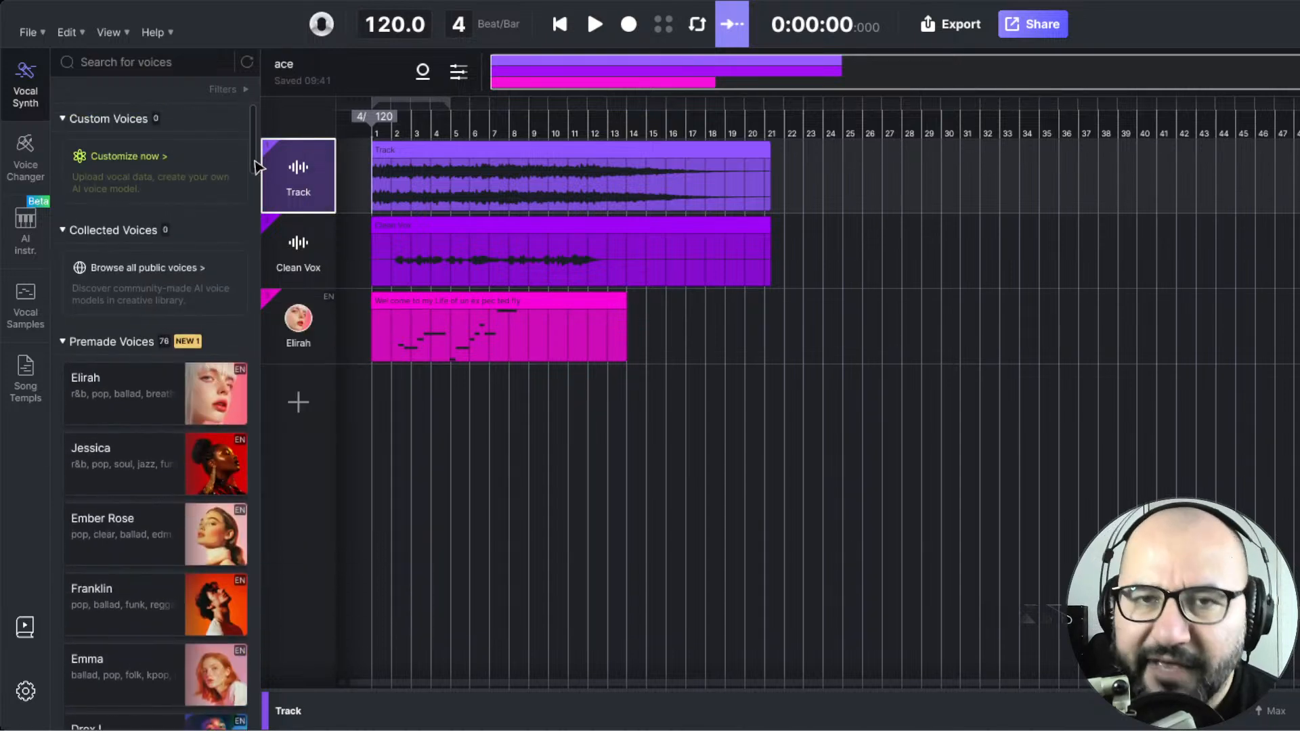
drag(257, 166, 258, 291)
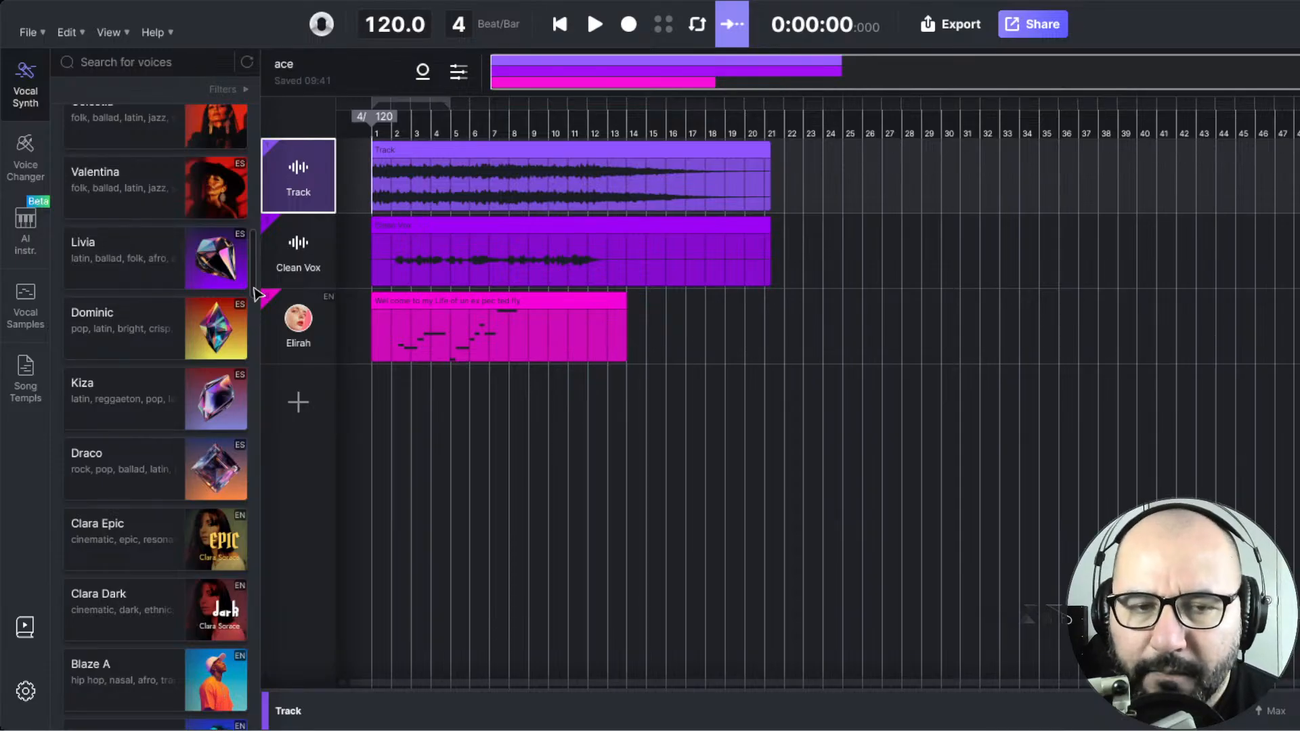
drag(258, 266, 258, 429)
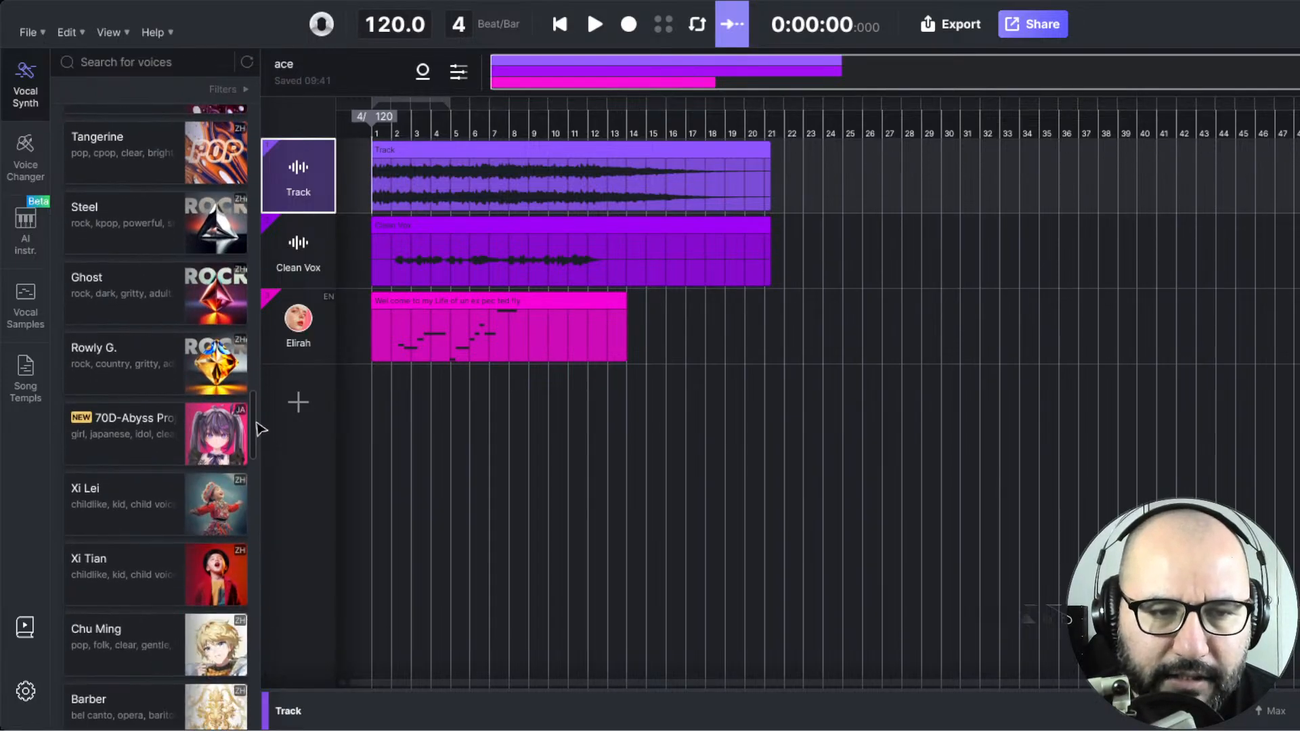
mouse_move(183, 305)
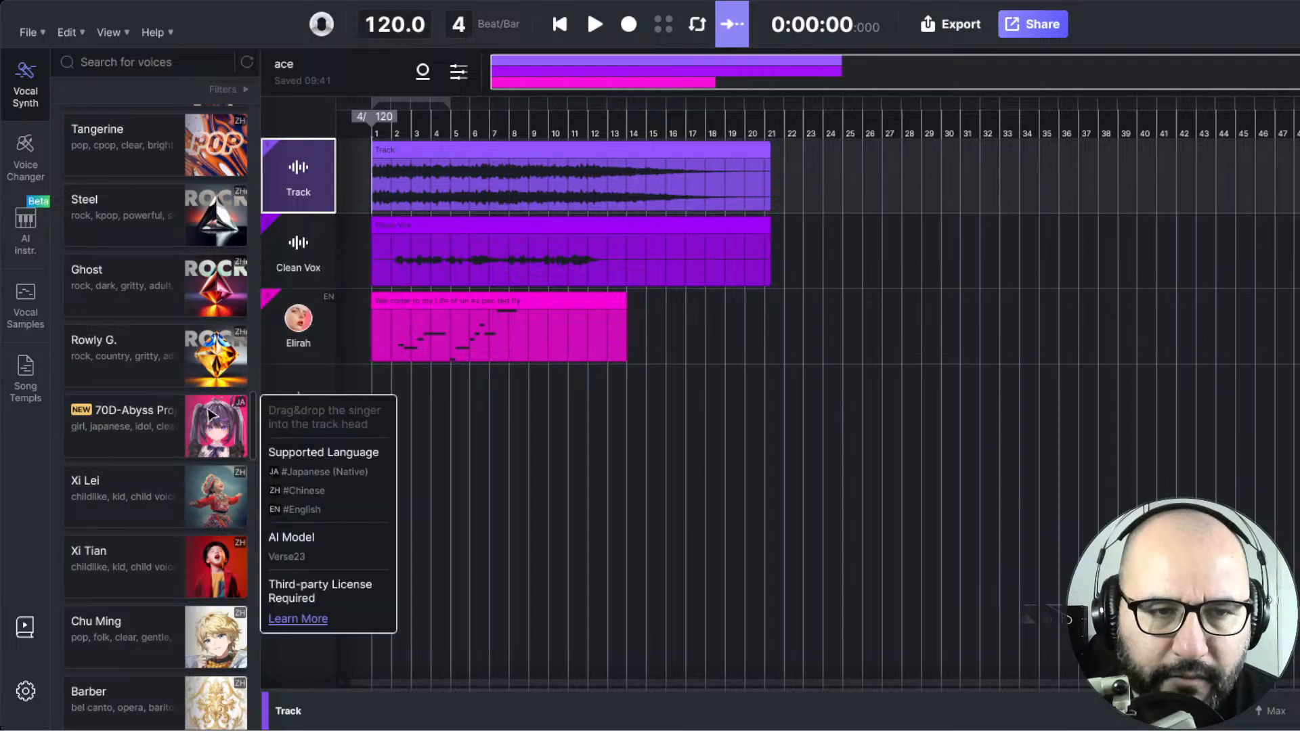
scroll(203, 285, up, 2)
mouse_move(201, 271)
scroll(201, 277, up, 2)
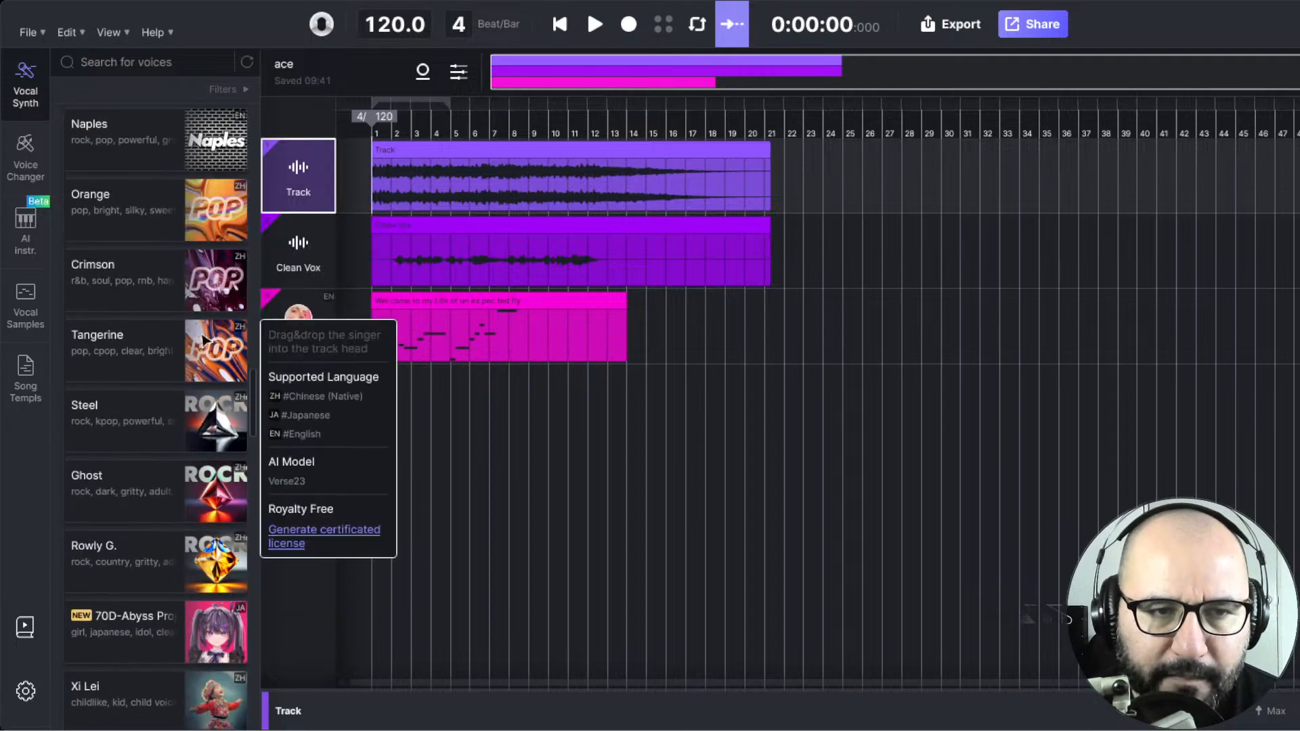
scroll(203, 325, down, 5)
scroll(205, 341, down, 1)
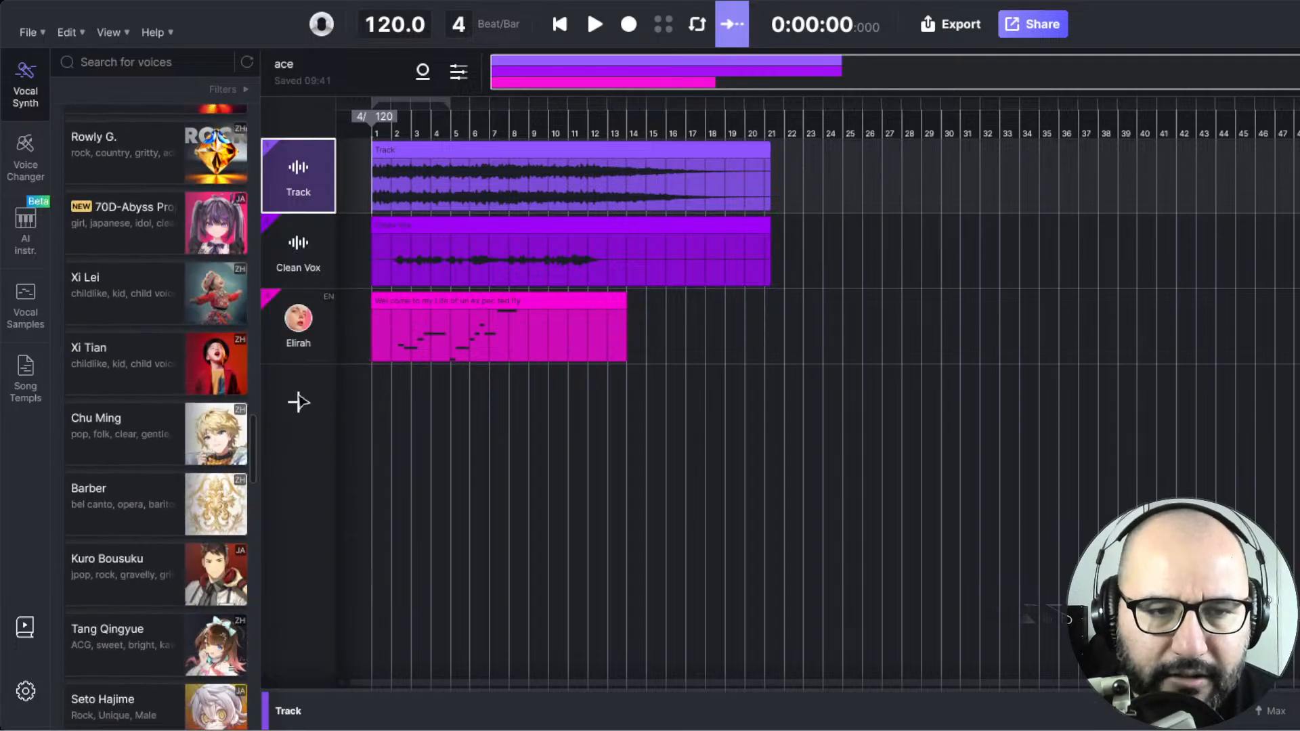
mouse_move(251, 421)
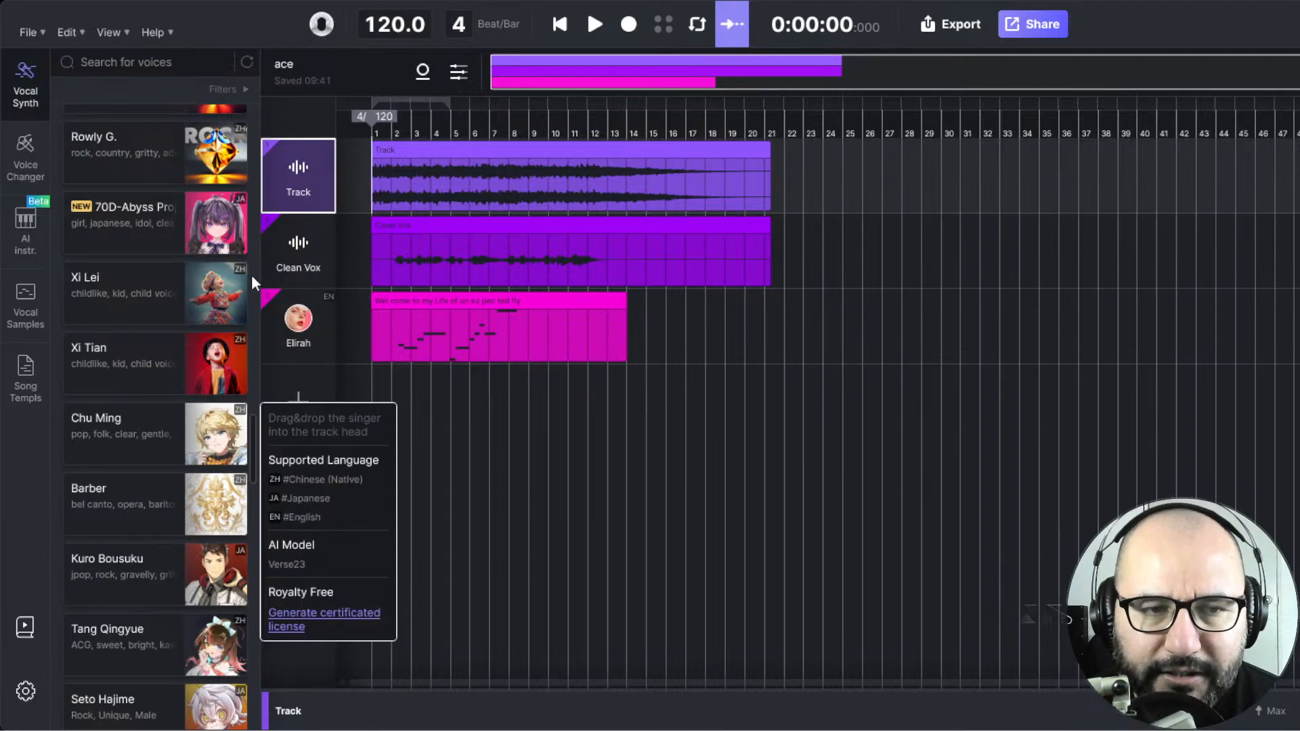
drag(255, 436, 264, 134)
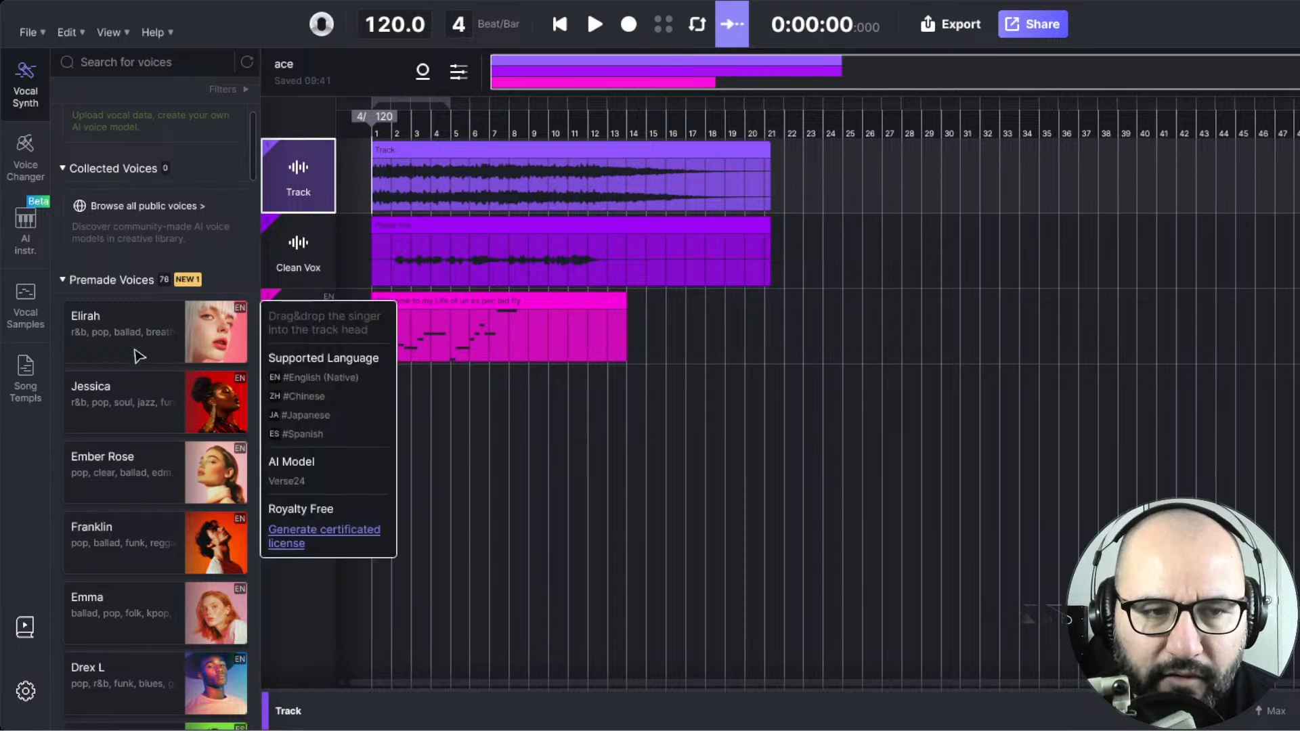
- Add the Jessica voice as a new track below the Elirah track, and delete that track again
mouse_move(131, 420)
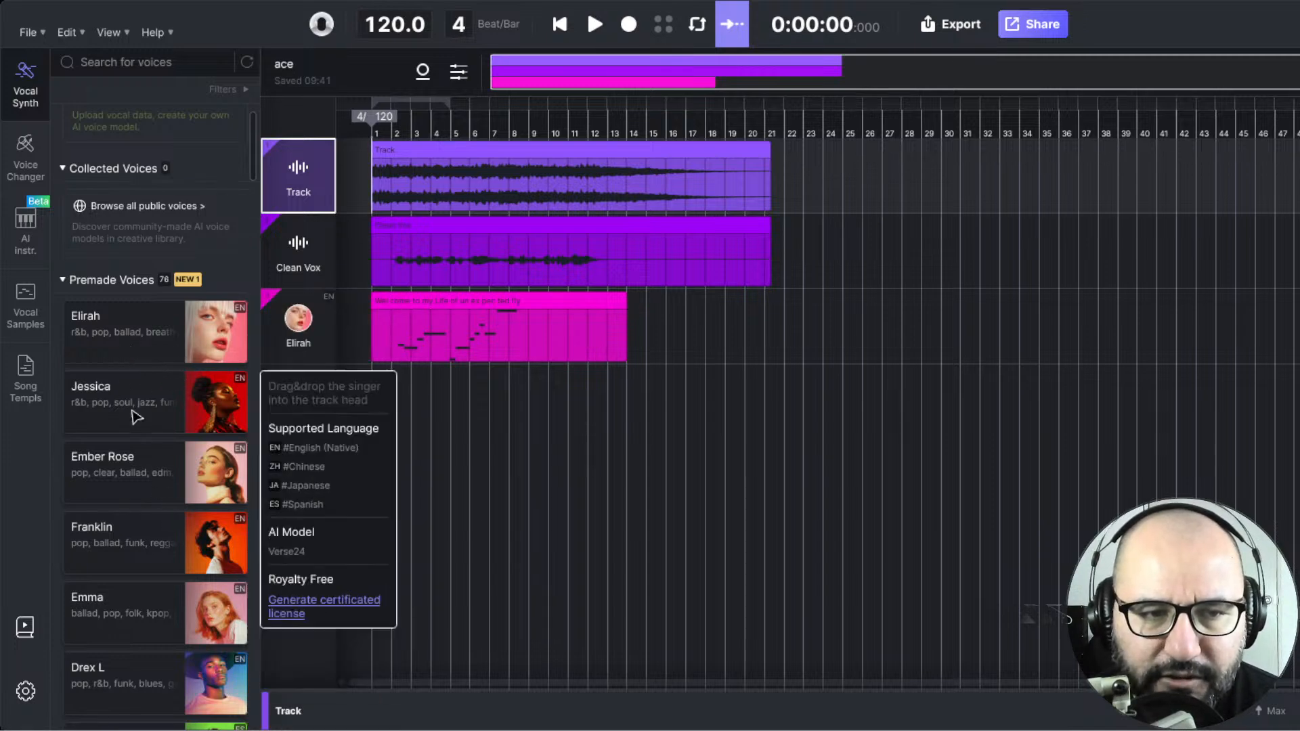
drag(133, 418, 298, 415)
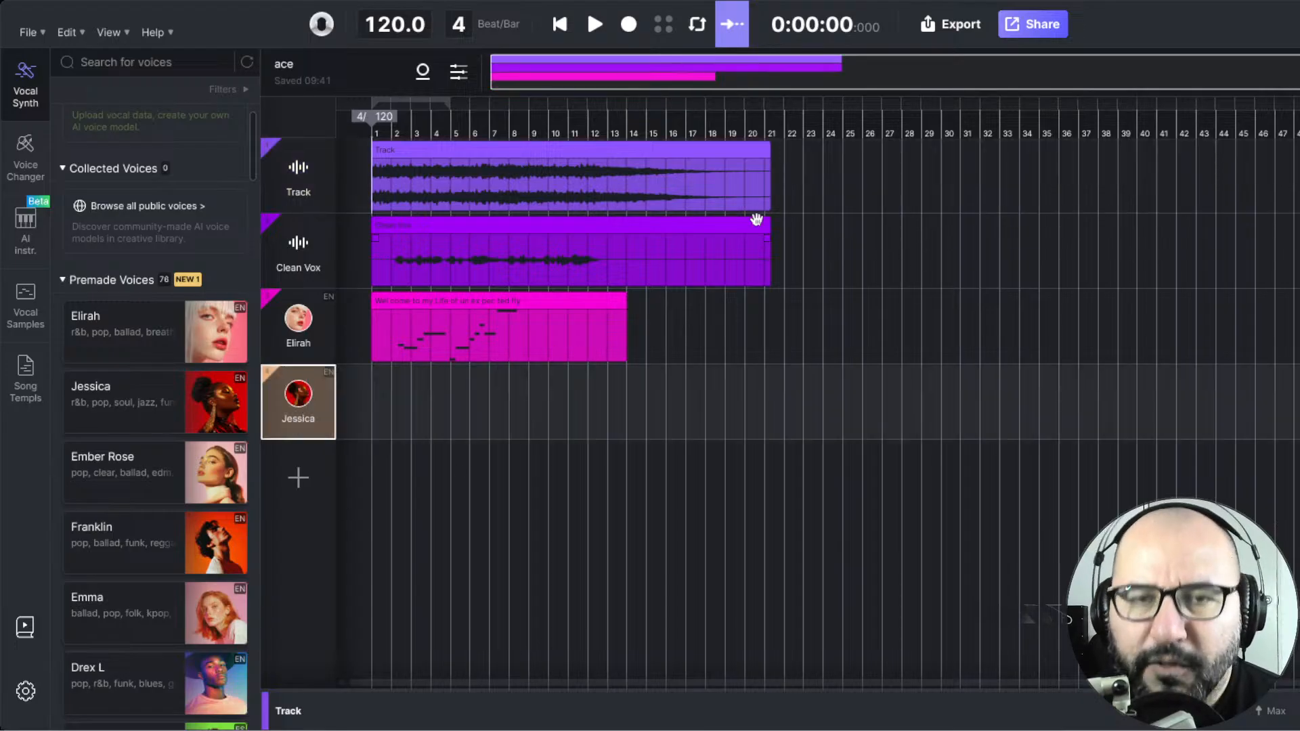
mouse_move(298, 404)
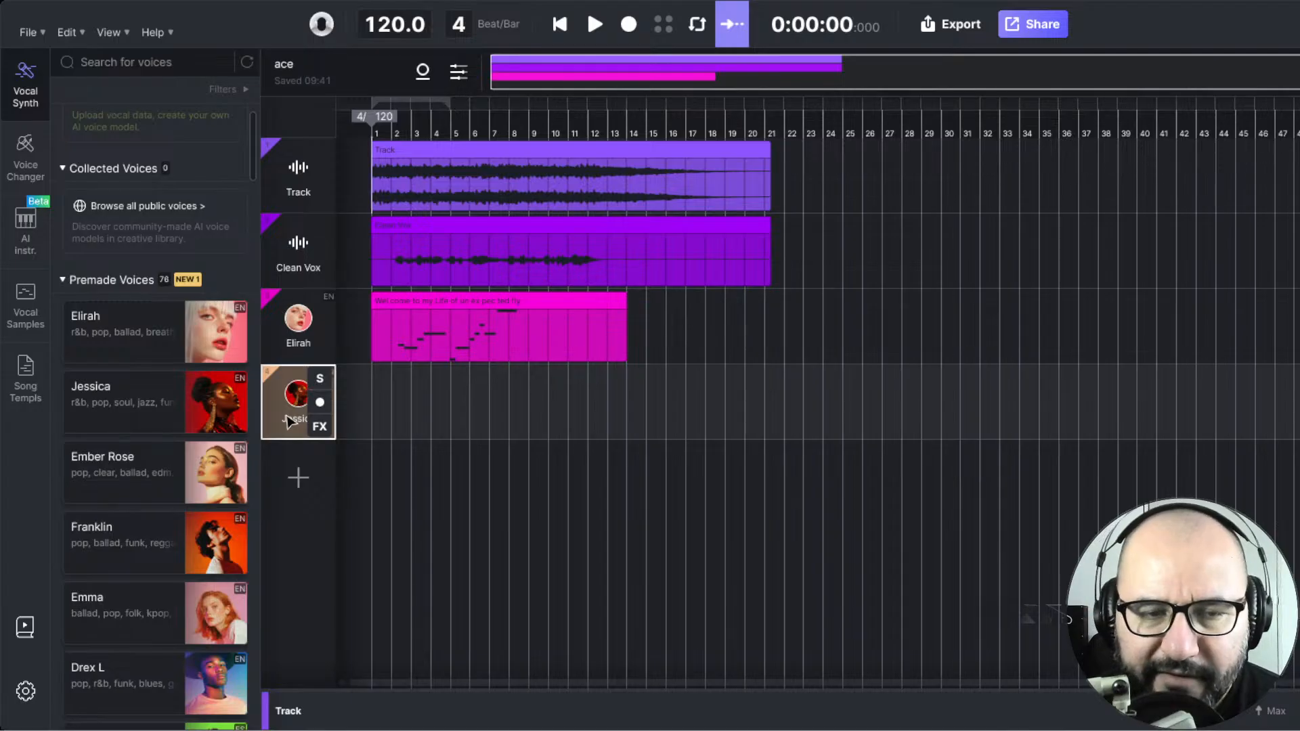
right_click(290, 421)
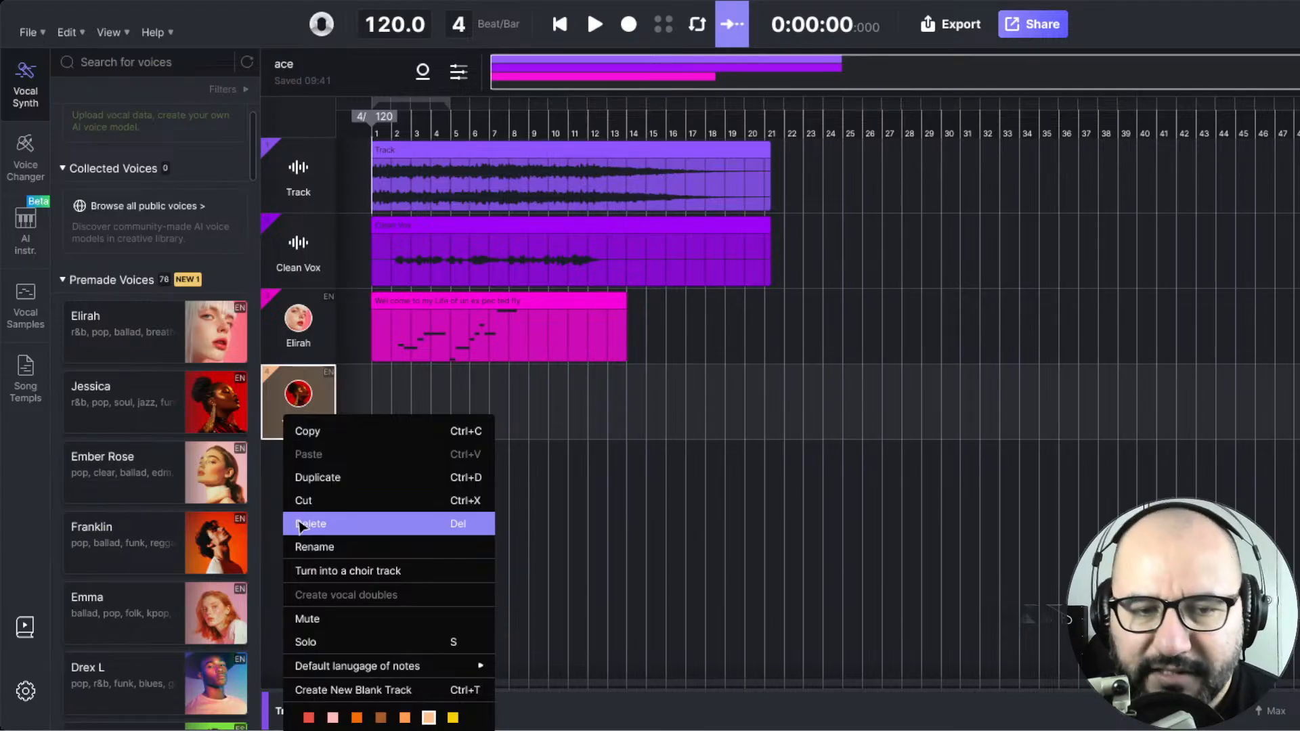
click(302, 526)
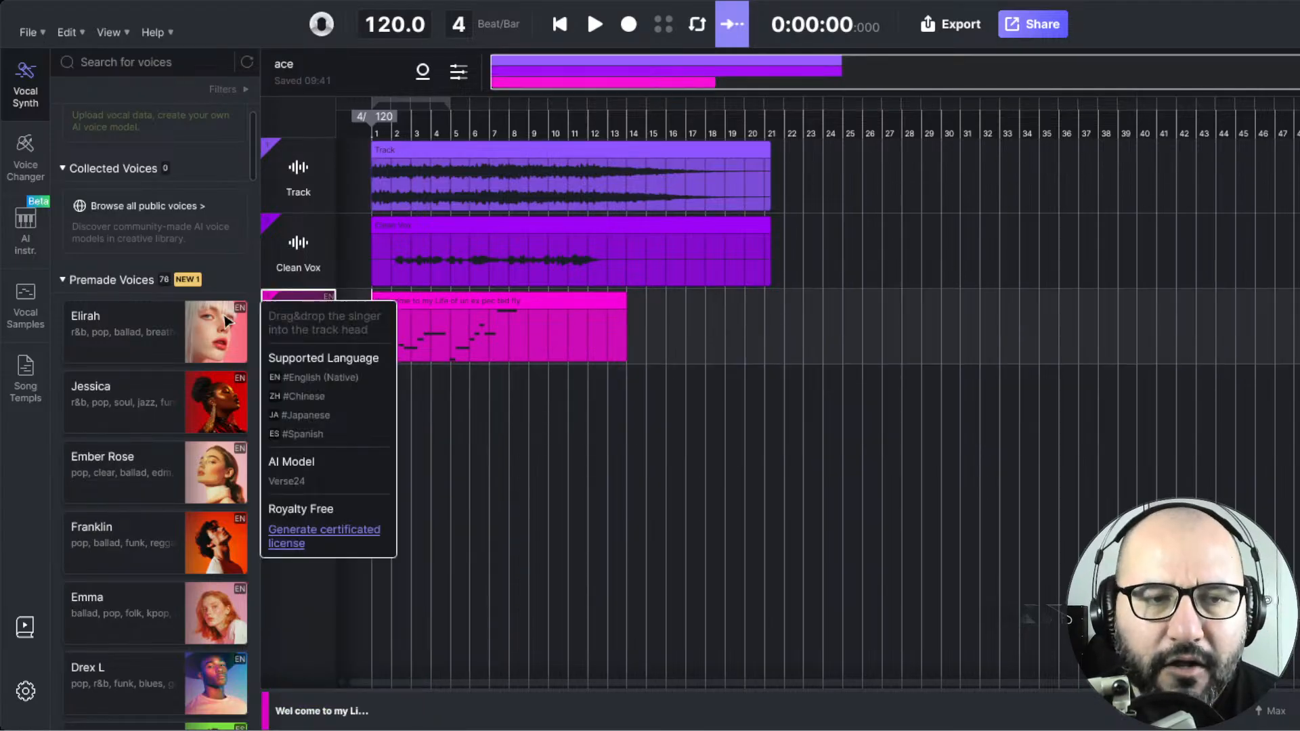
- Show the voice filters and filter the voice list by the rock genre
mouse_move(156, 381)
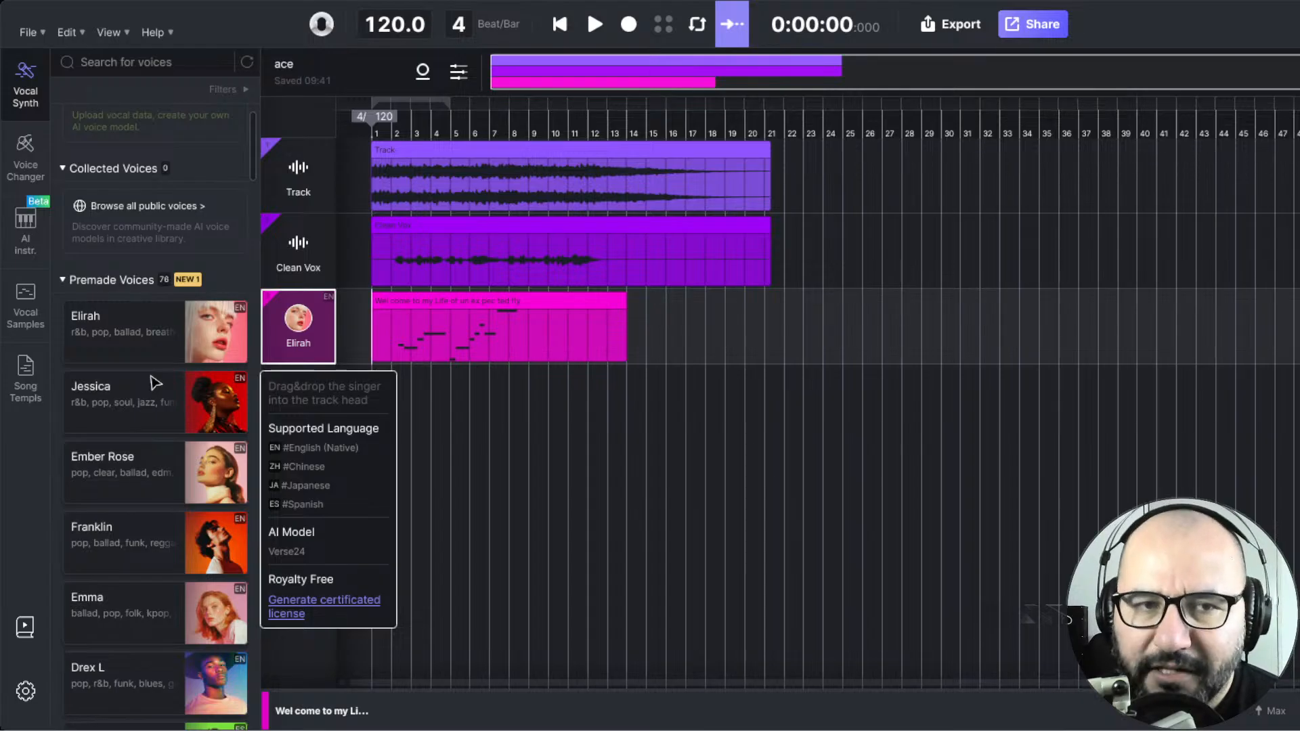
click(226, 90)
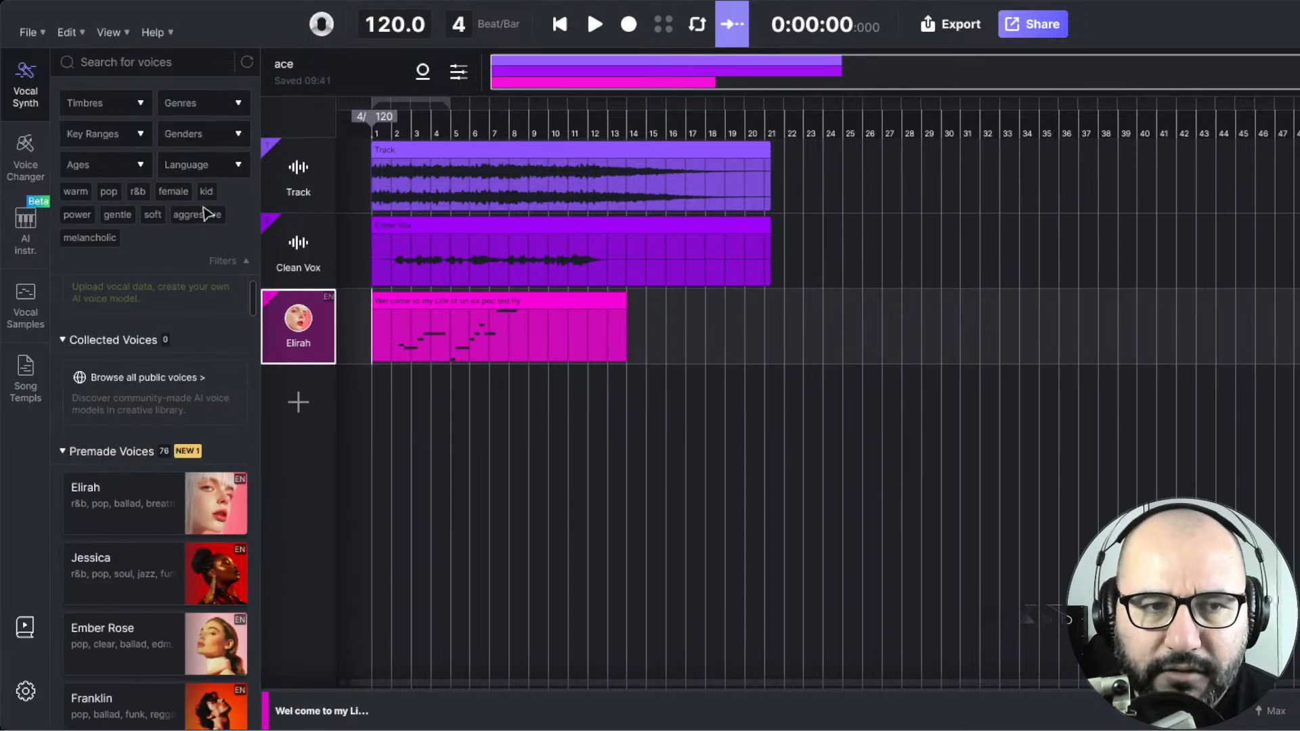
click(231, 106)
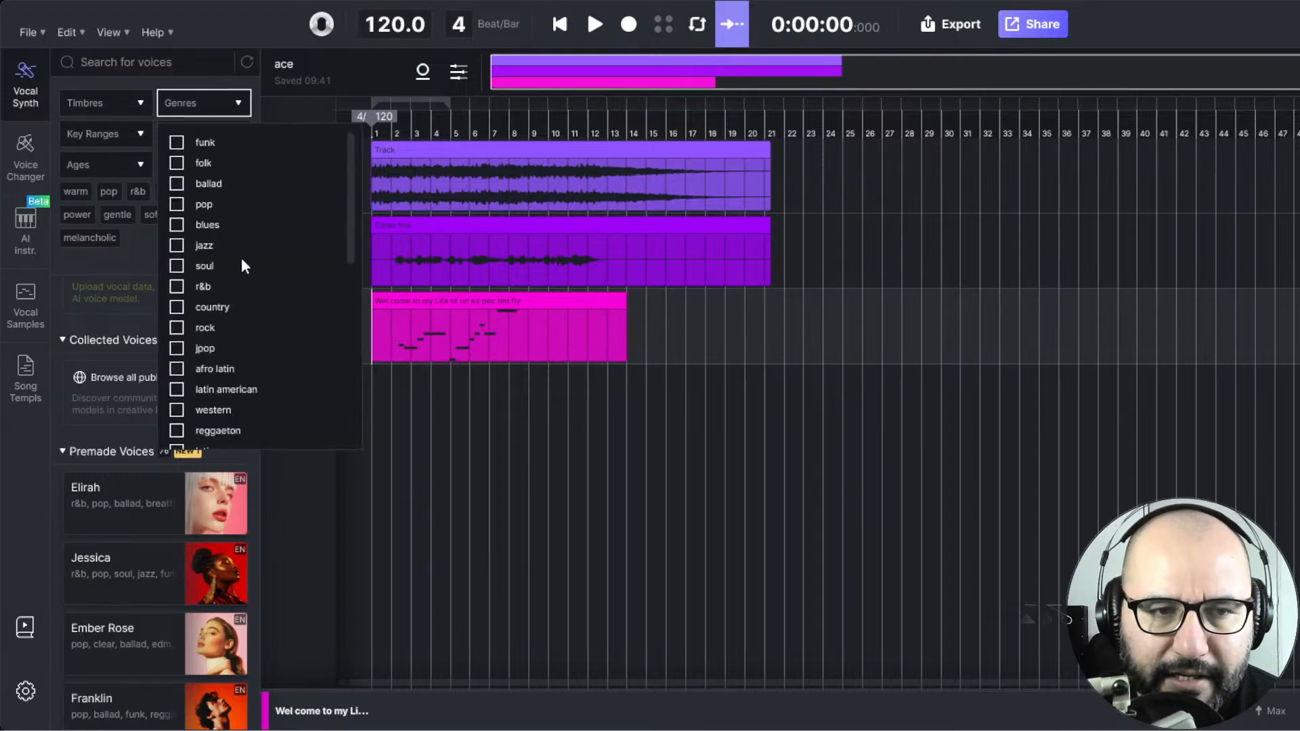
click(178, 329)
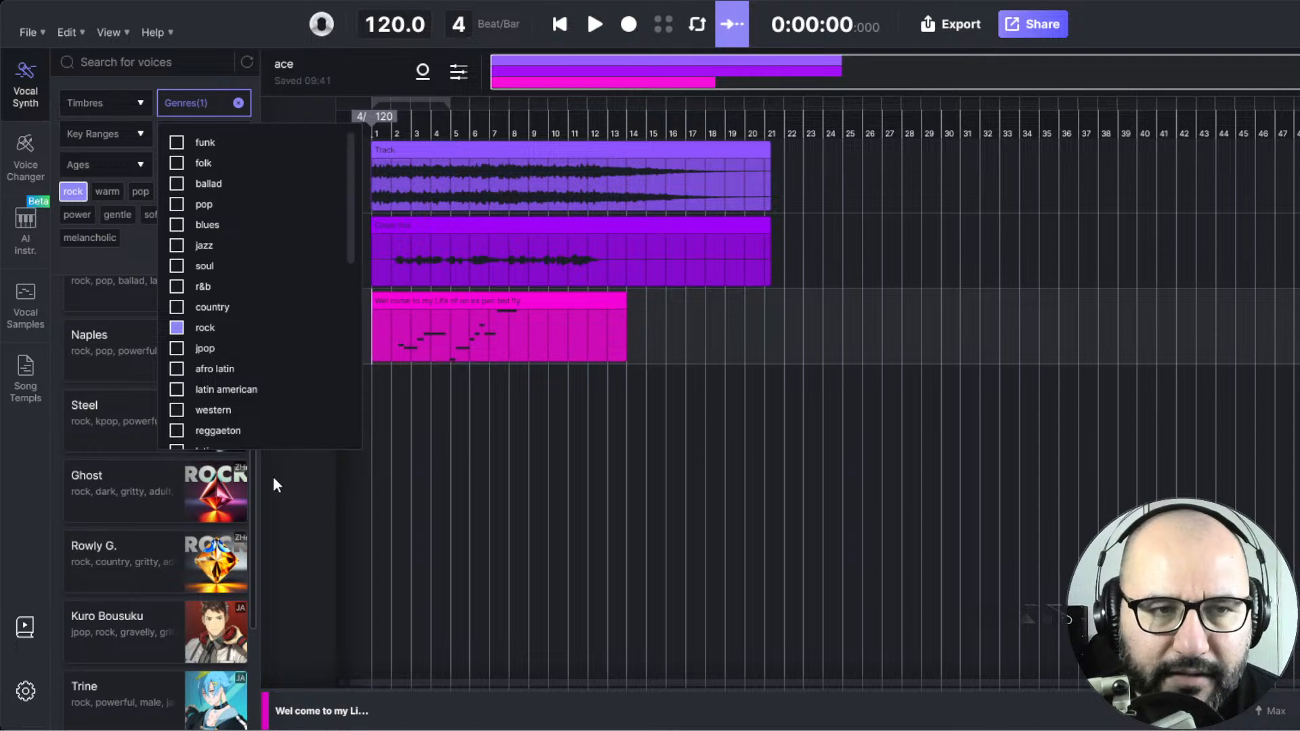
click(309, 501)
- Check the Timbres and Language filter options, clear the genre filter and collapse the filters
click(114, 106)
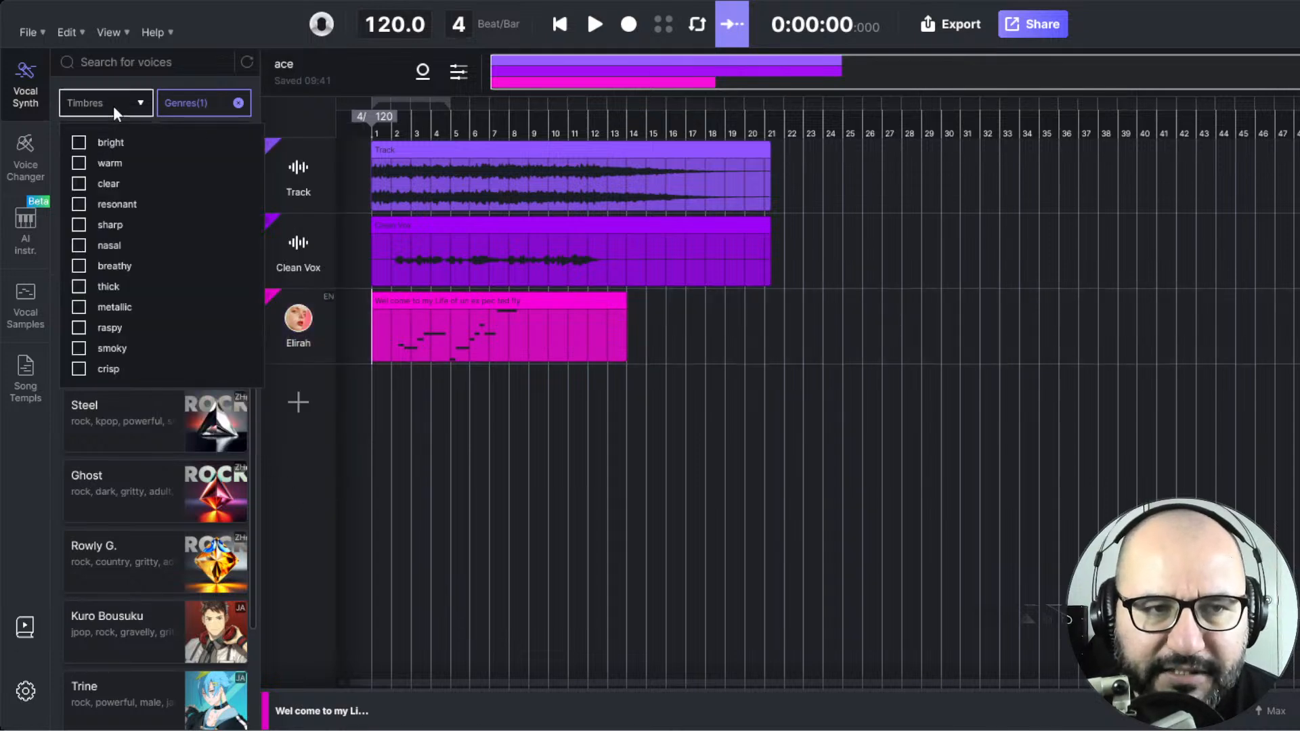
click(335, 467)
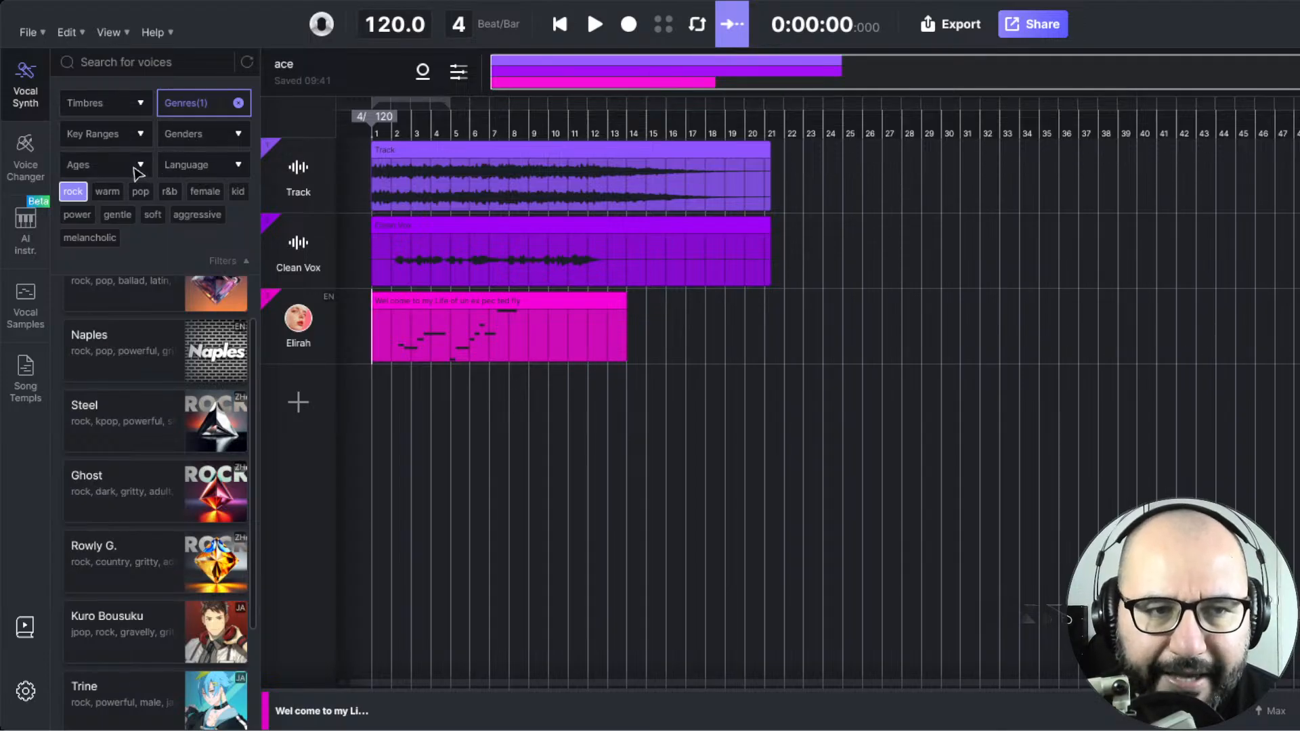
click(199, 166)
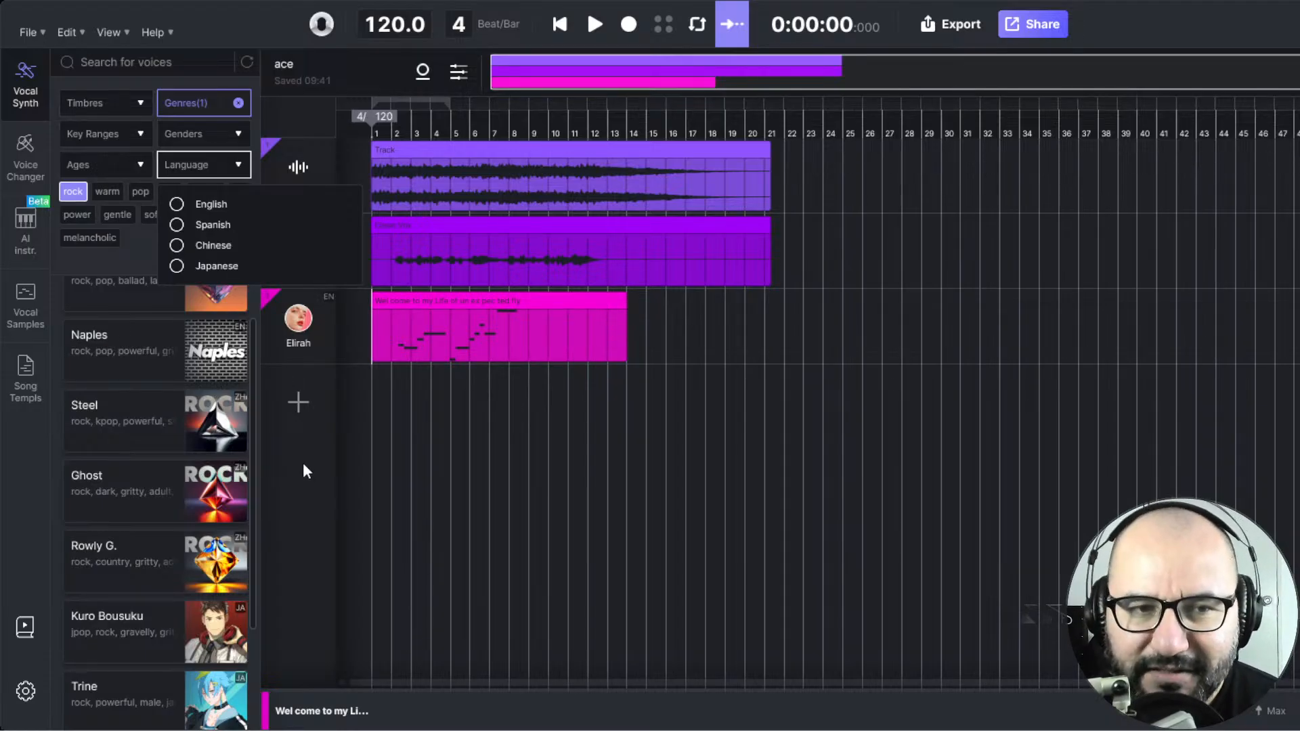
click(237, 165)
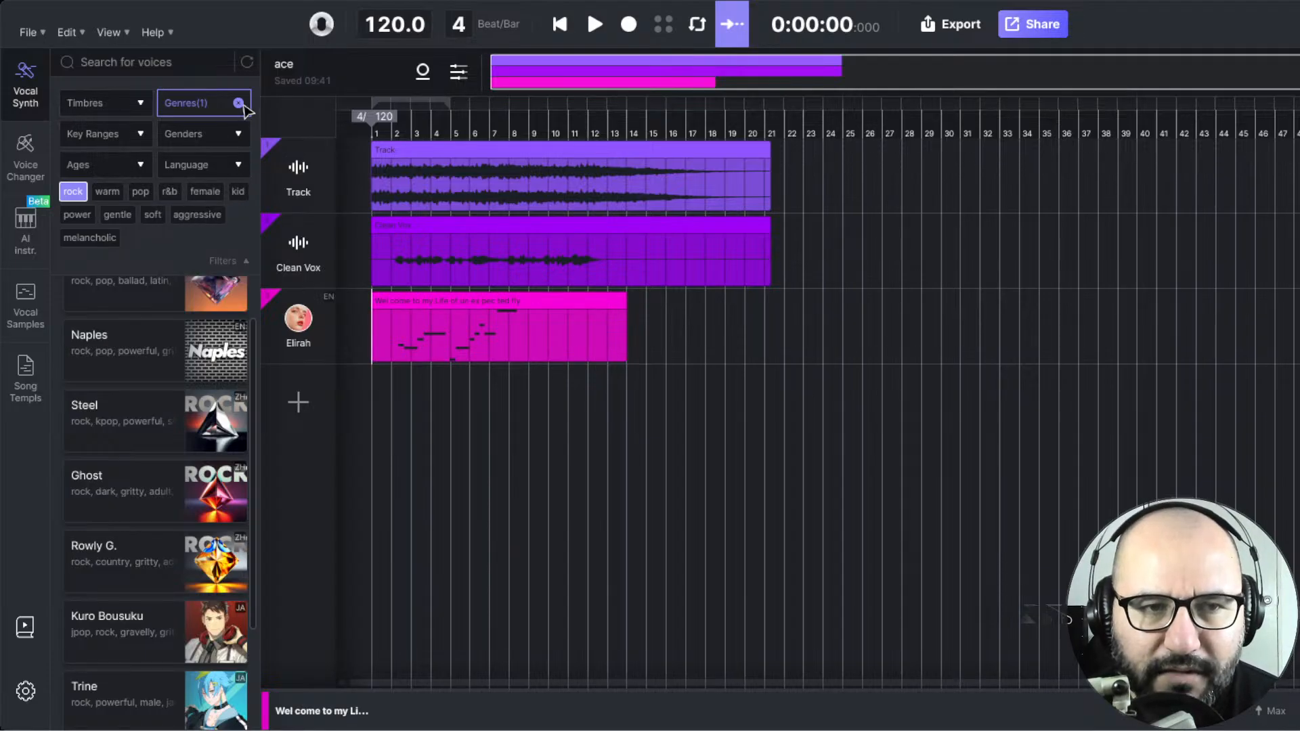
mouse_move(177, 428)
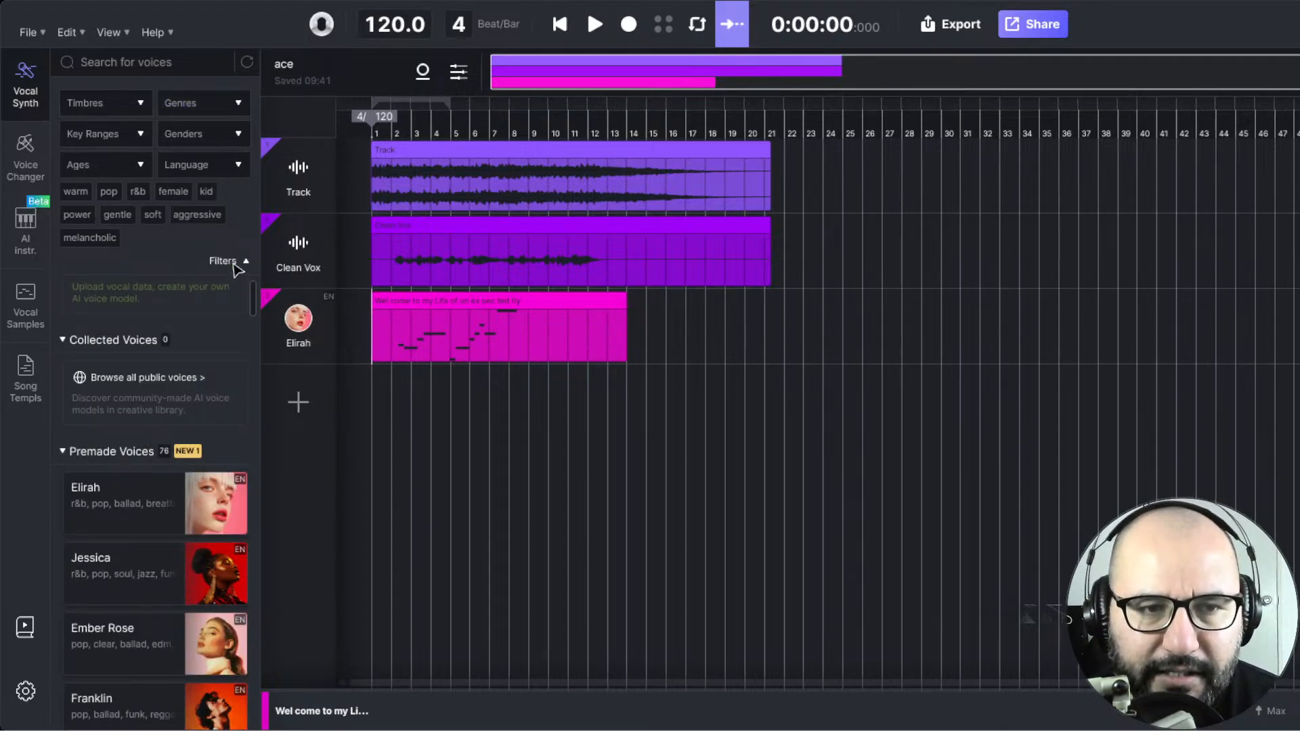
click(244, 262)
- Add a blank track below the Elirah track and set it as a singer track
mouse_move(268, 559)
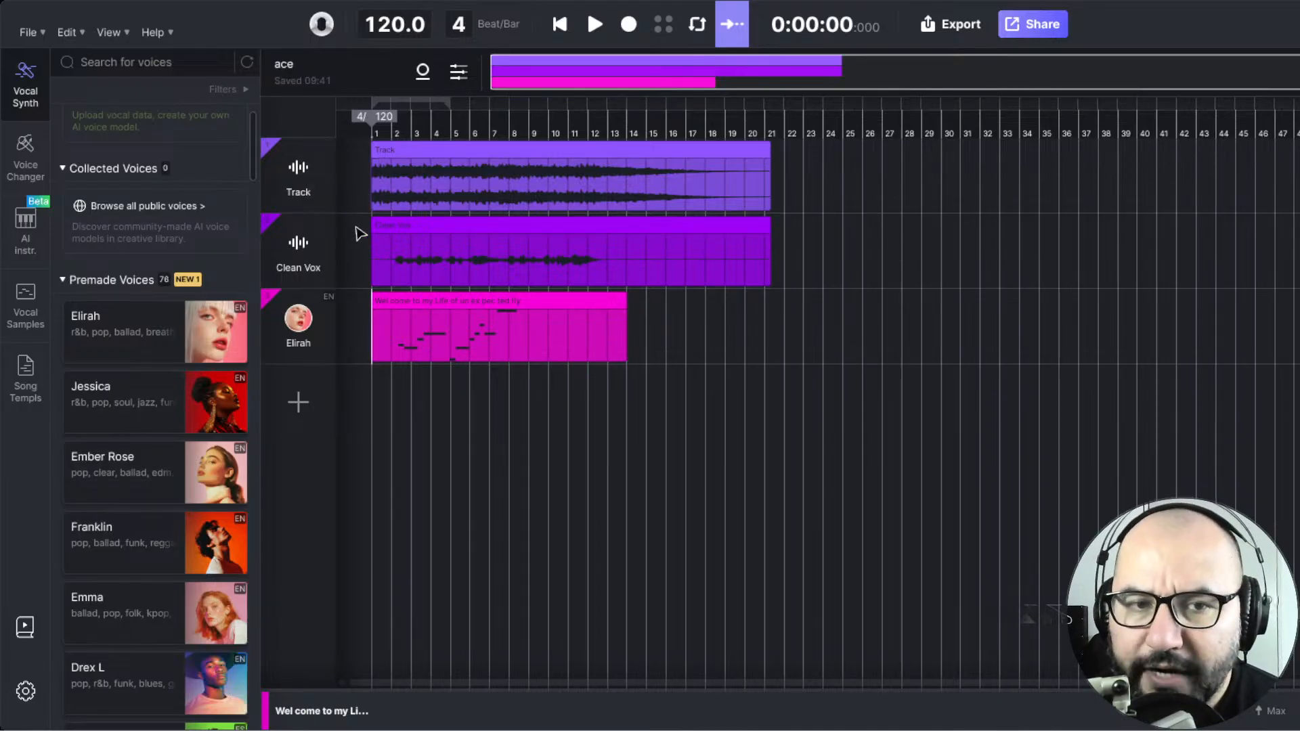
click(298, 404)
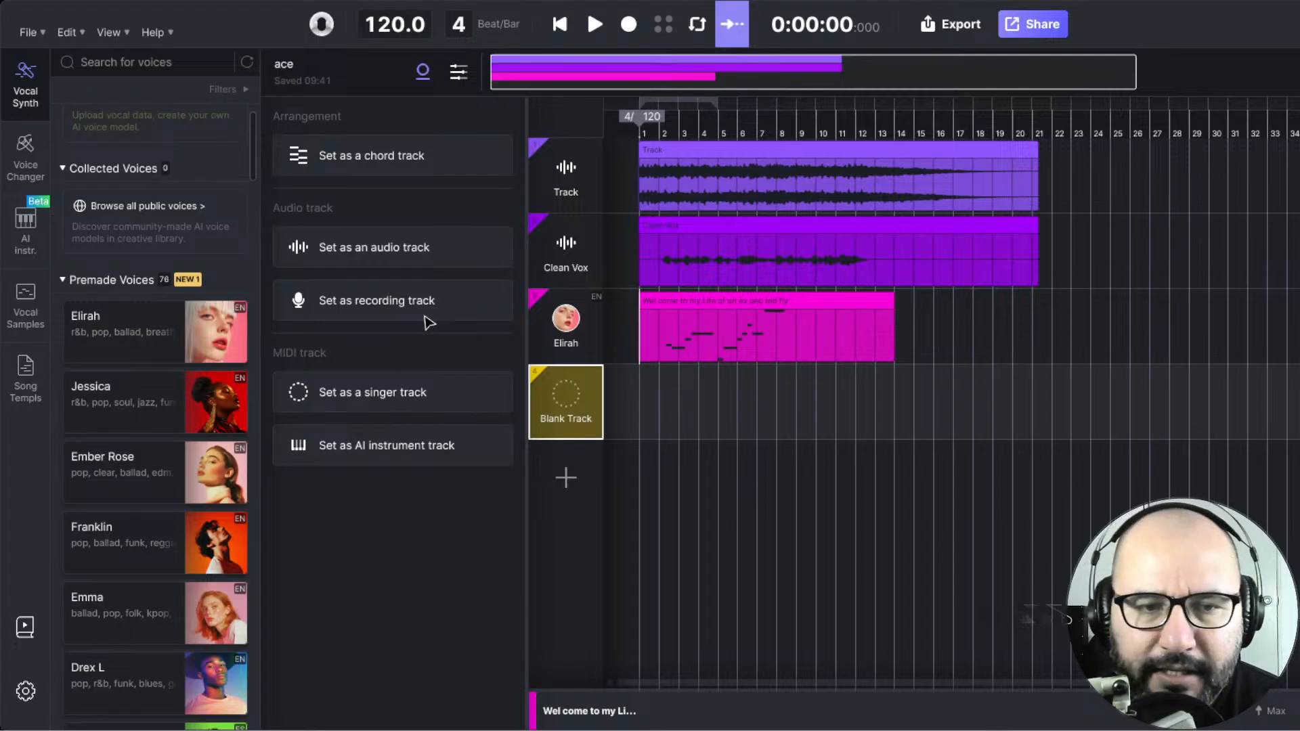
click(388, 398)
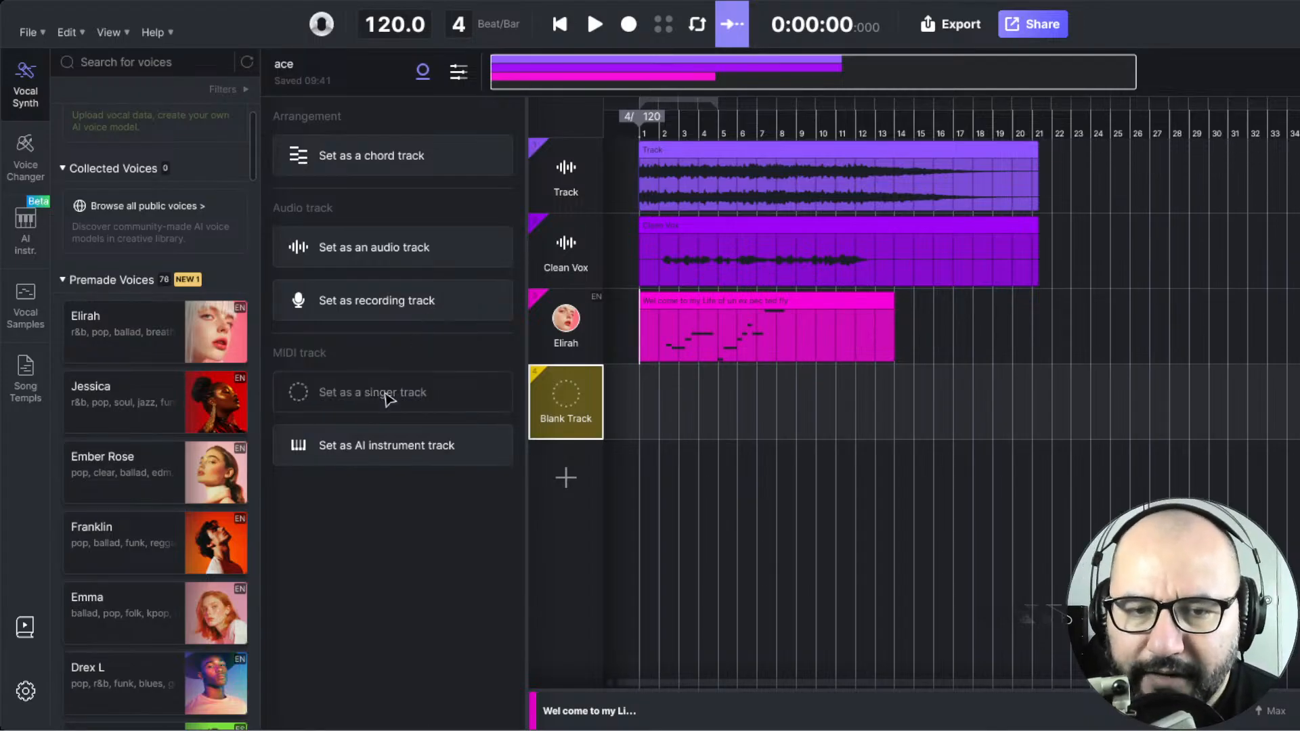
scroll(112, 454, down, 3)
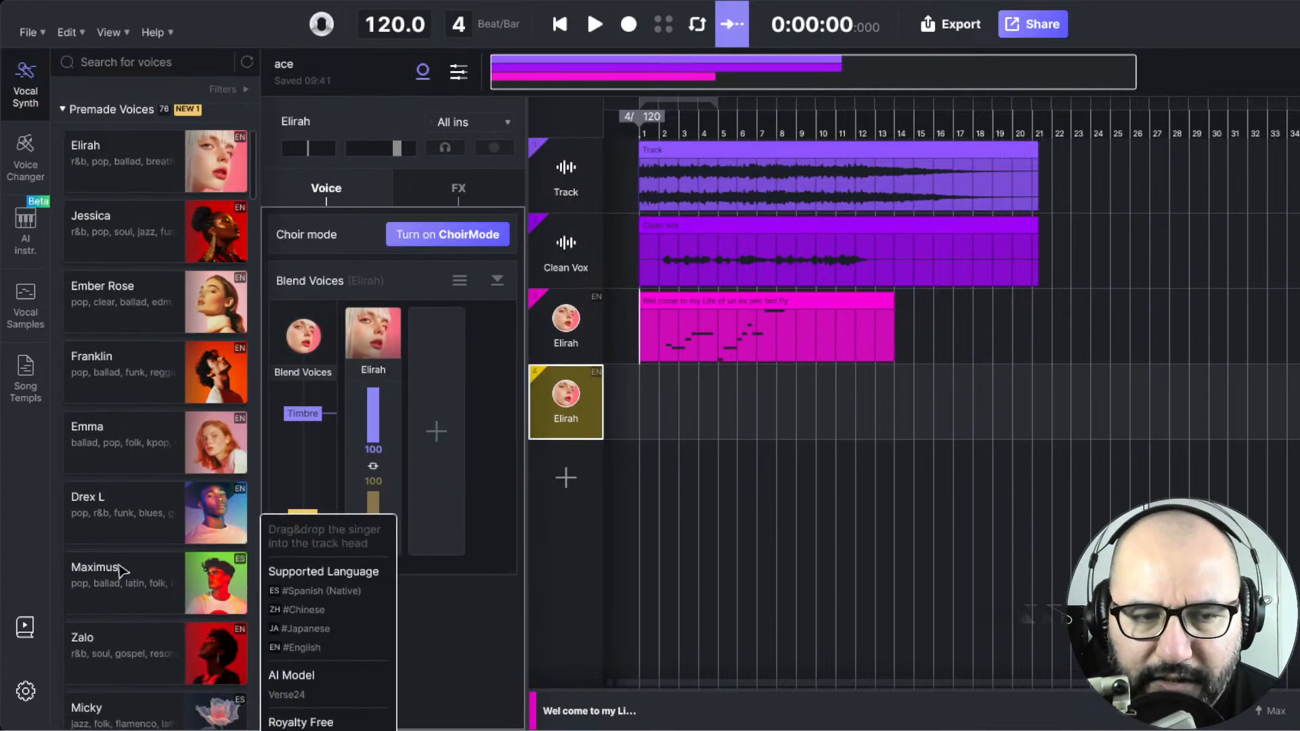
scroll(136, 474, up, 2)
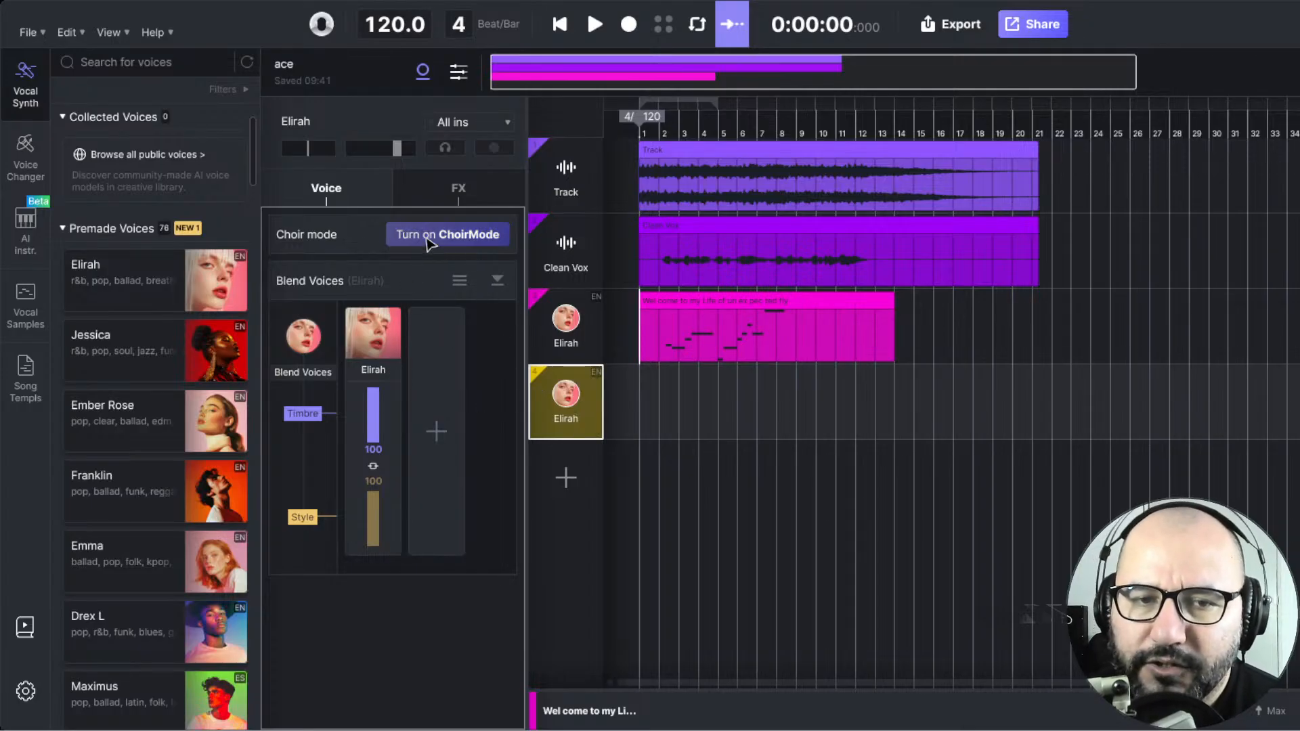
- Delete the empty singer track below the Elirah track that holds the lyric clip
mouse_move(555, 419)
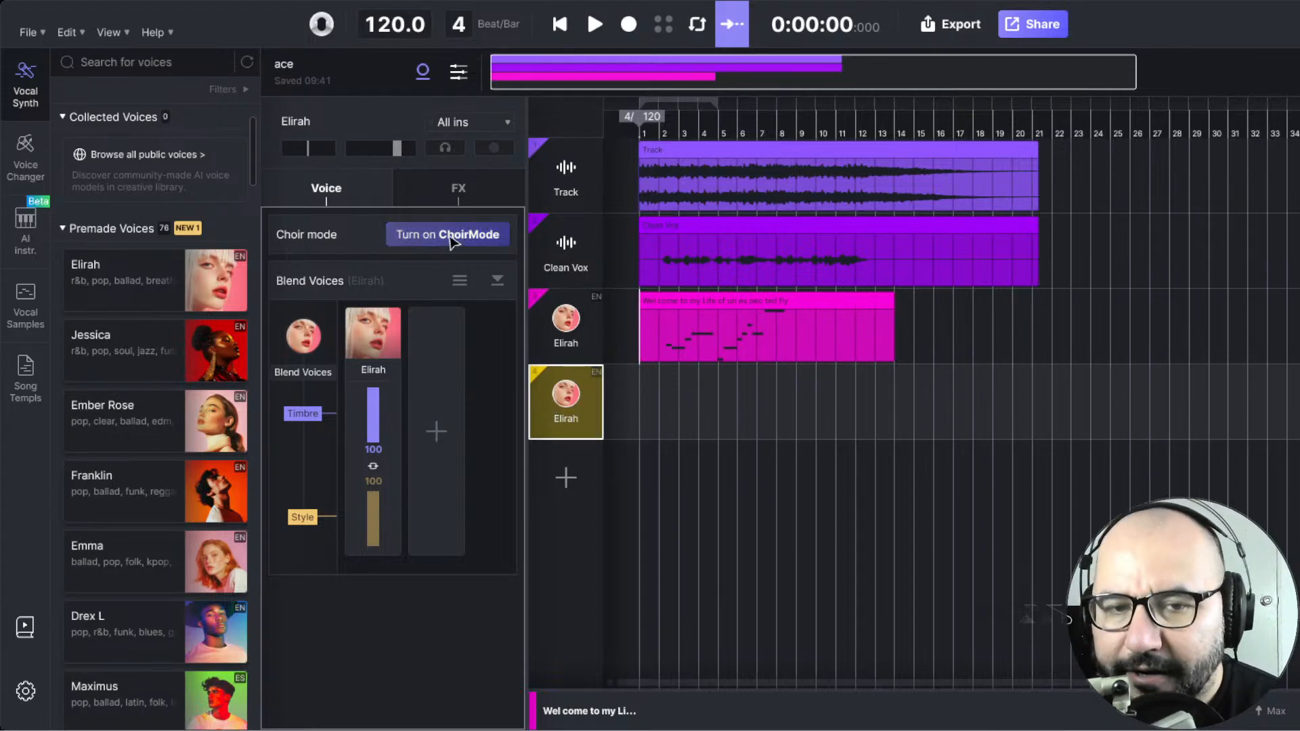
right_click(539, 401)
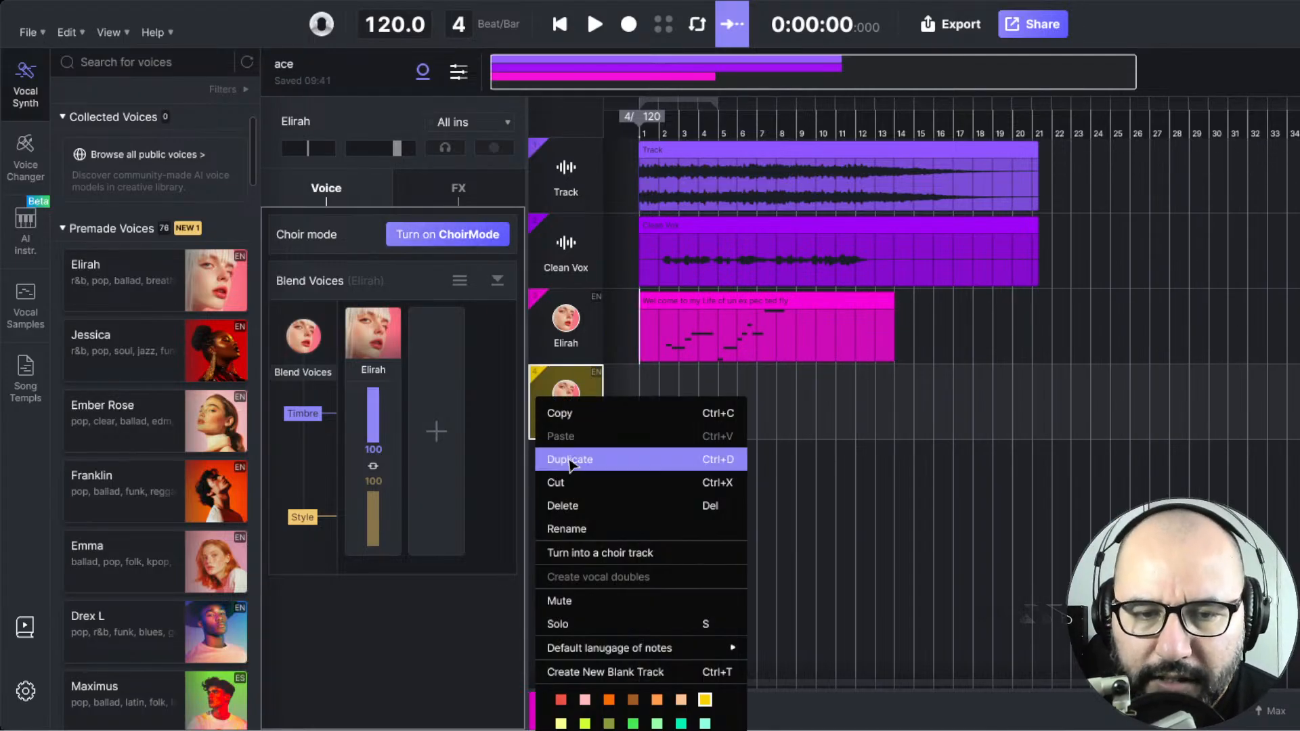
click(579, 516)
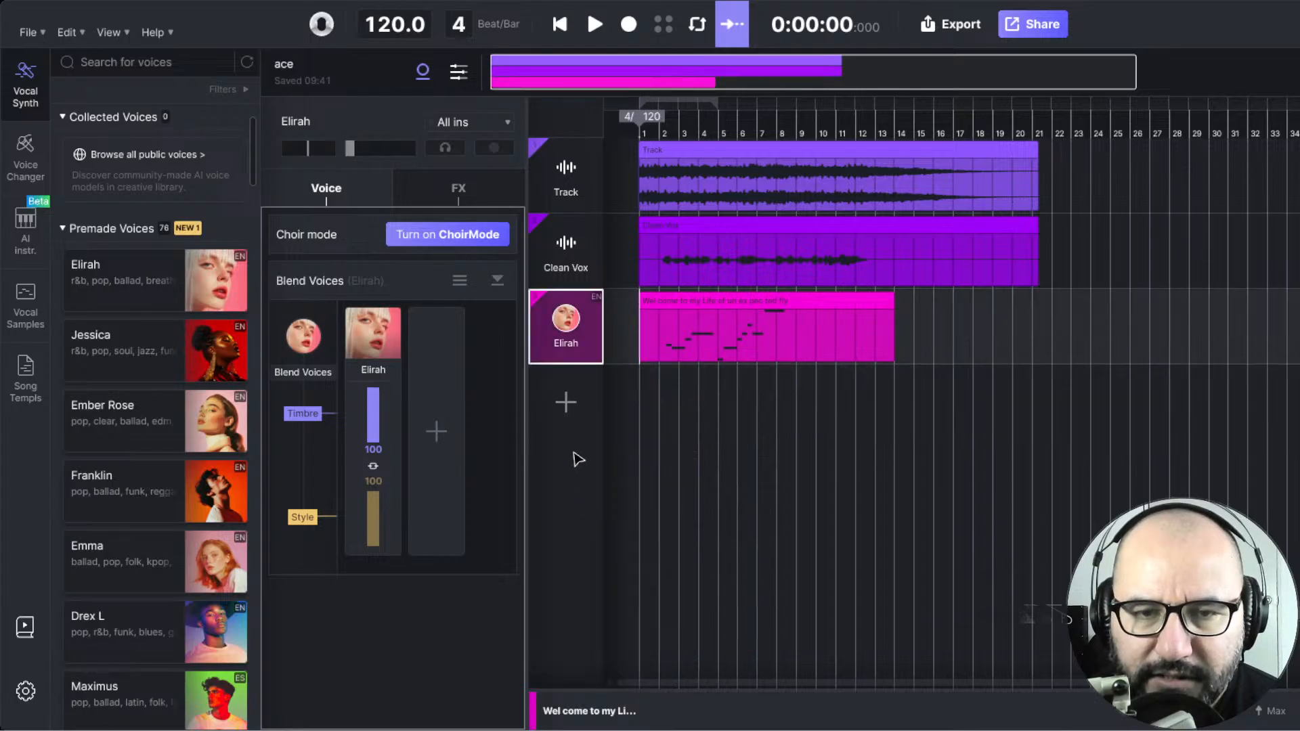
- Add a blank track below the Elirah track and delete it again
click(570, 412)
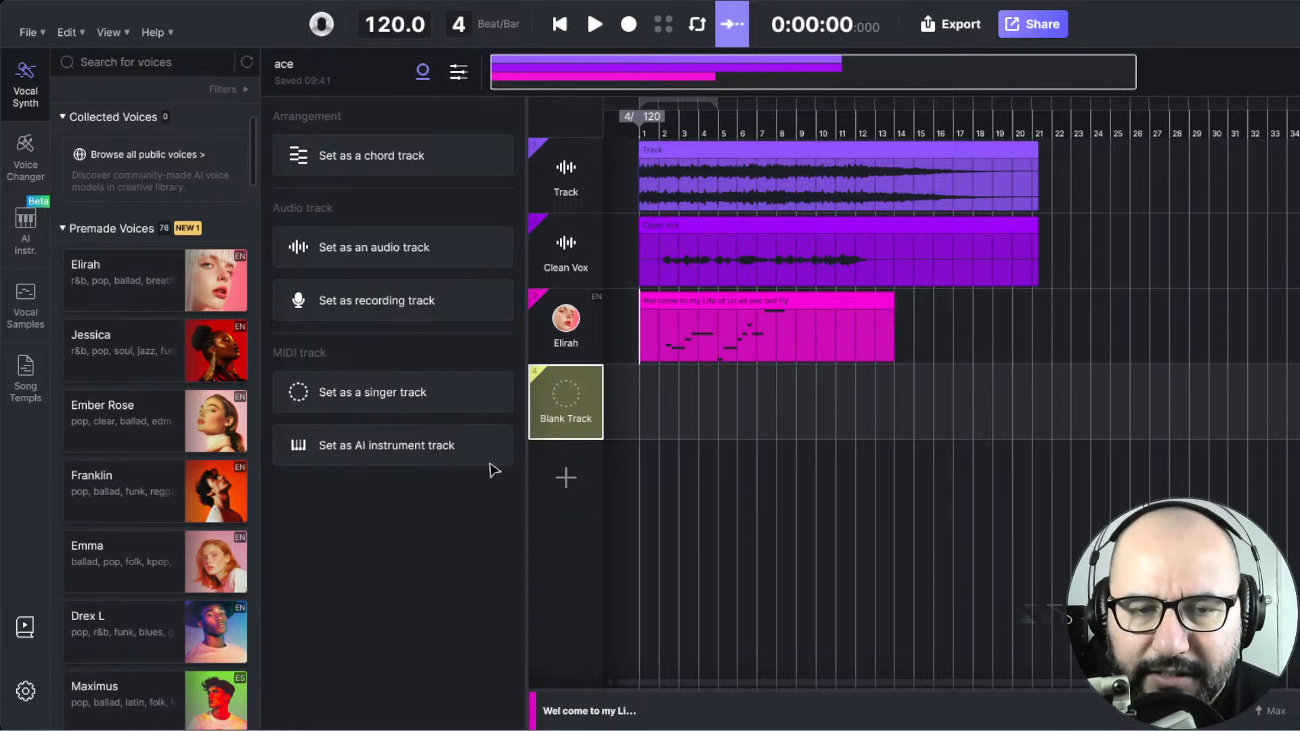
right_click(562, 391)
click(584, 476)
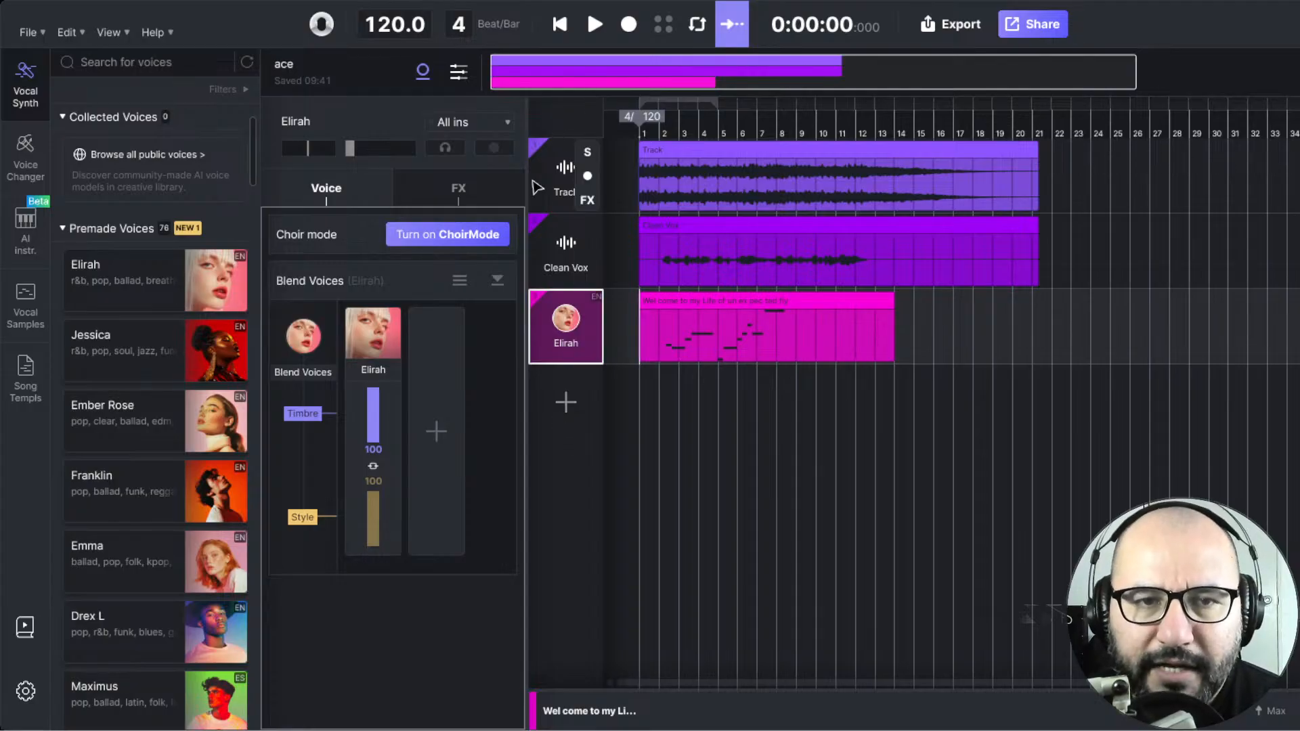
- Hide the track details, show the mixer controls for all tracks, and select the Clean Vox track
click(423, 71)
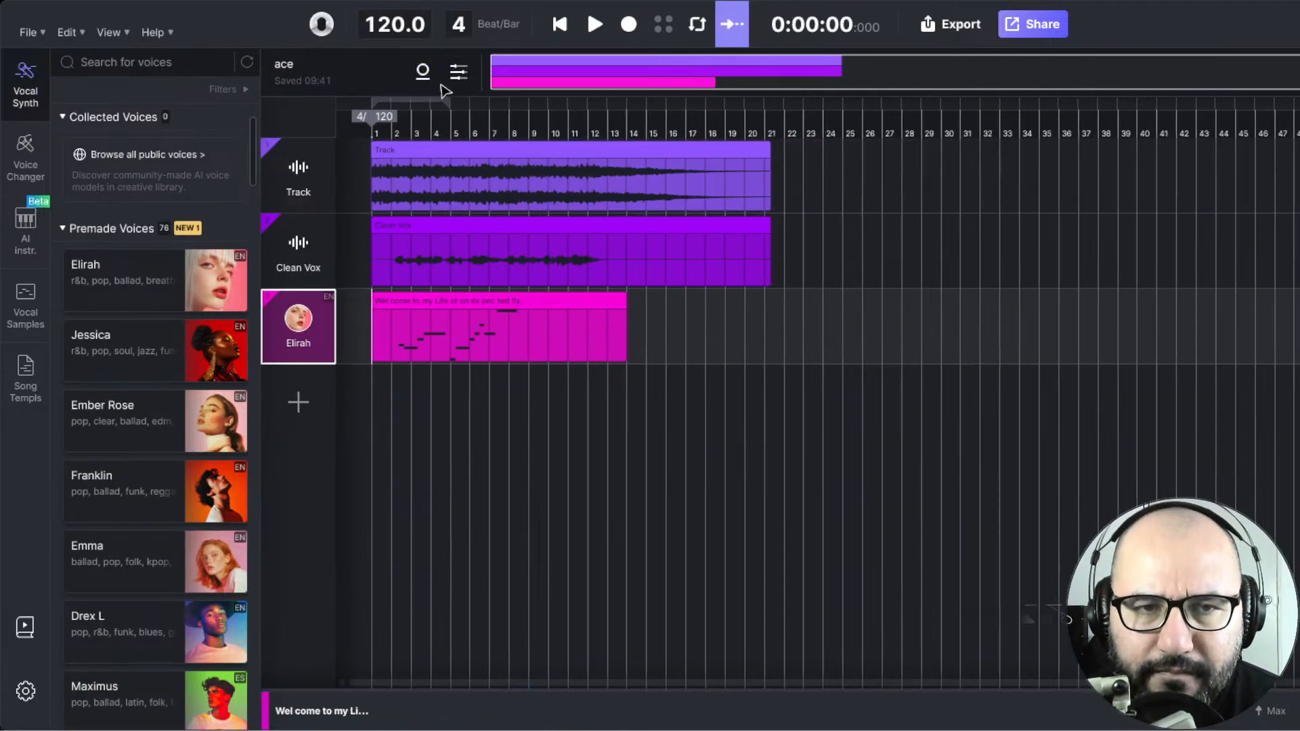
click(459, 74)
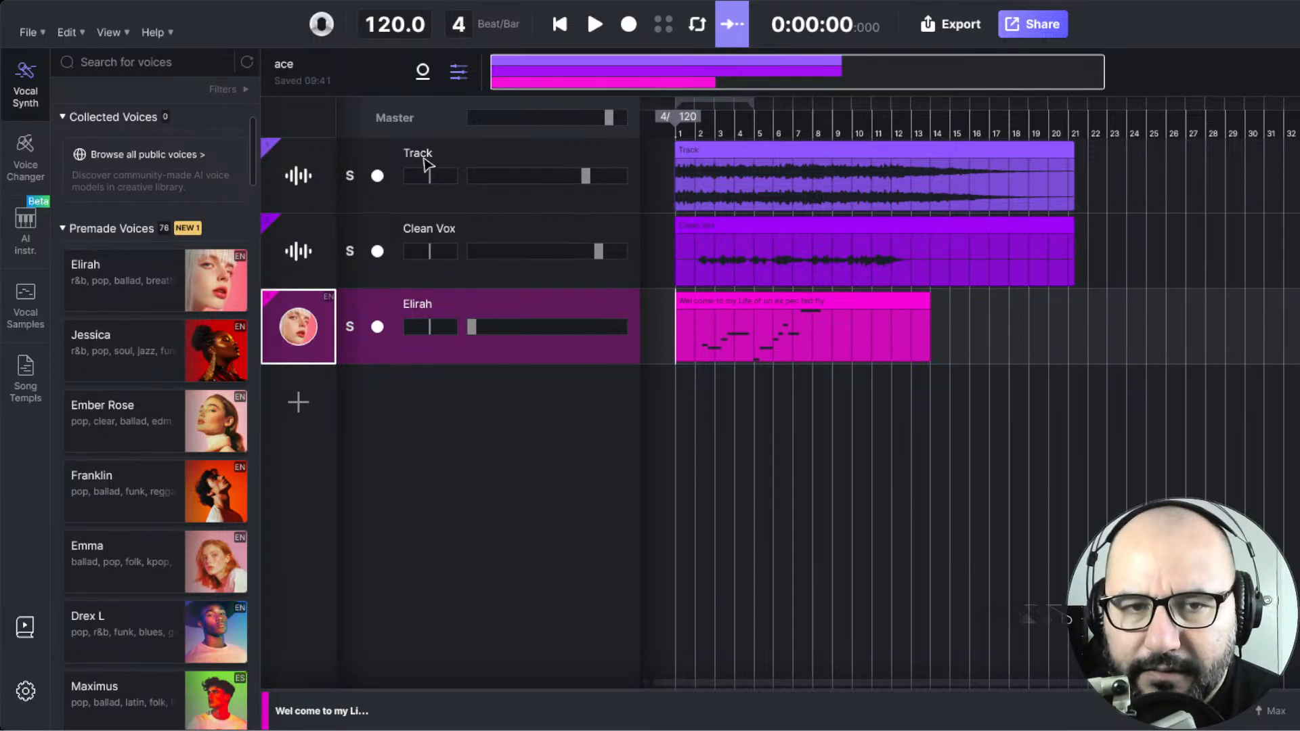
click(619, 205)
click(613, 274)
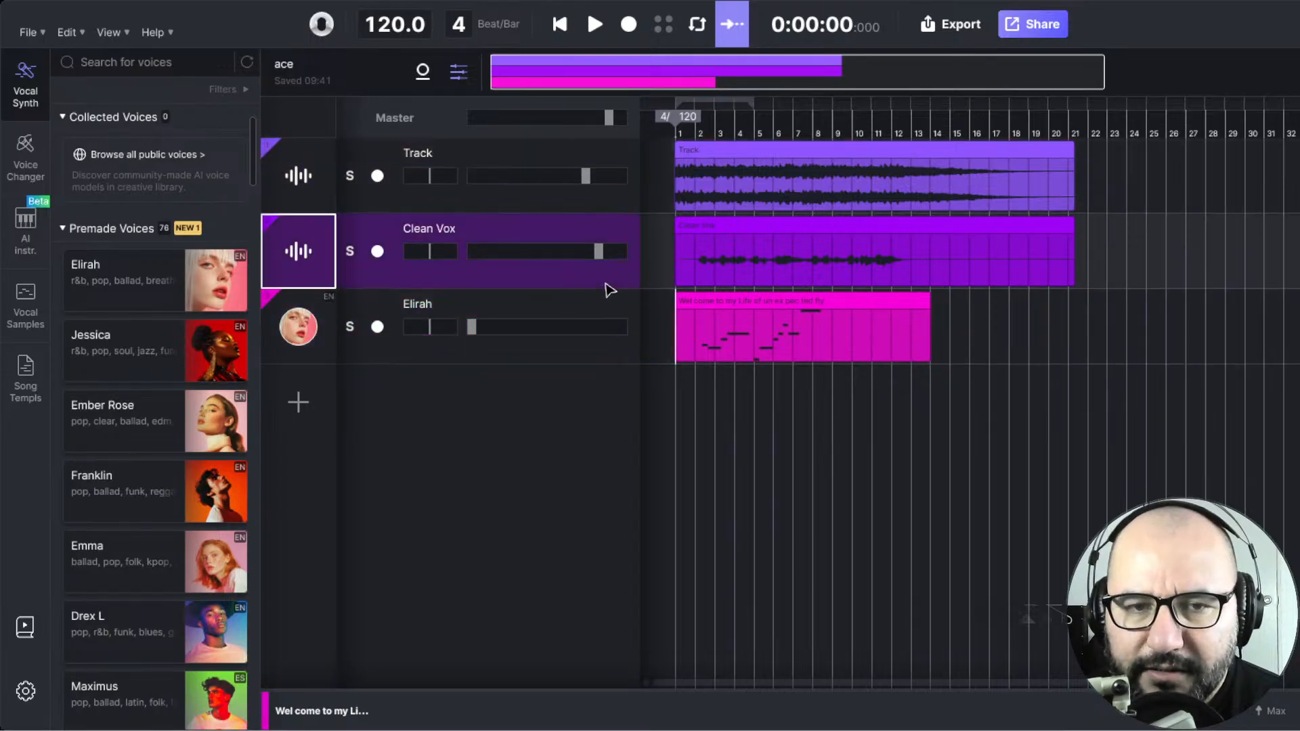
click(573, 308)
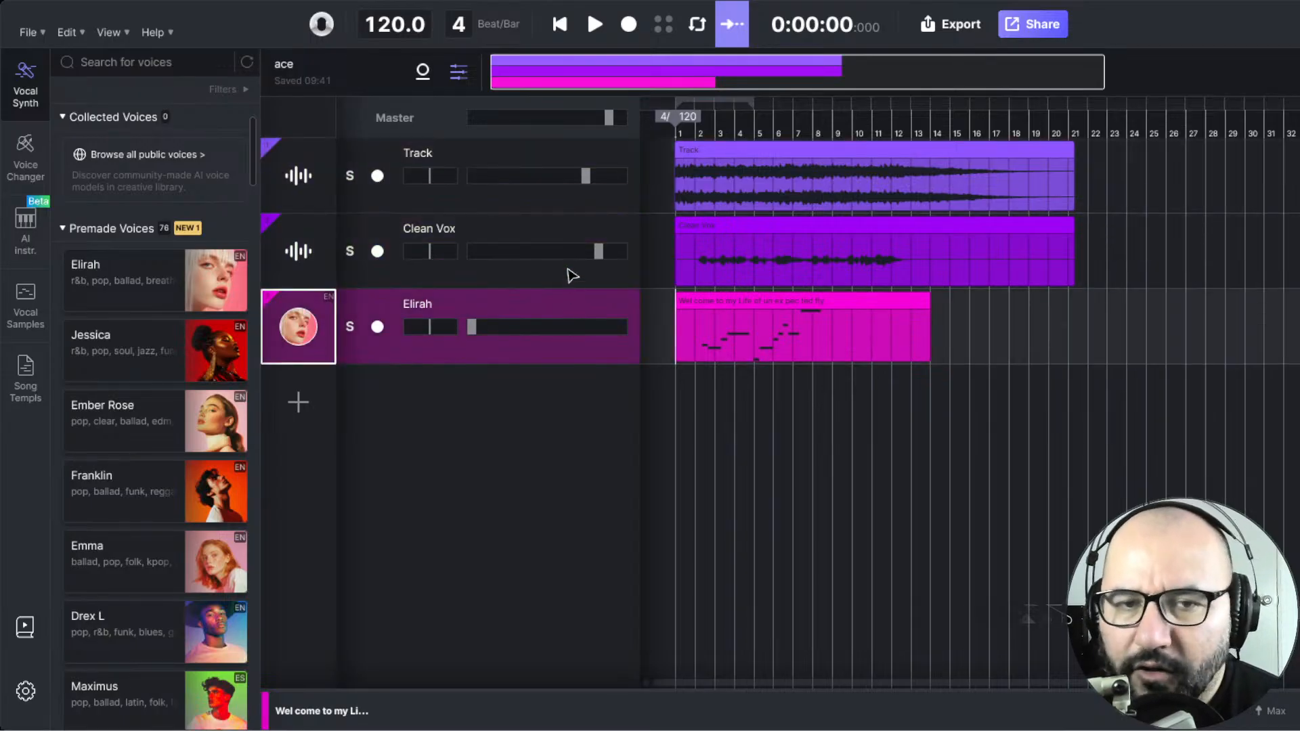
click(564, 231)
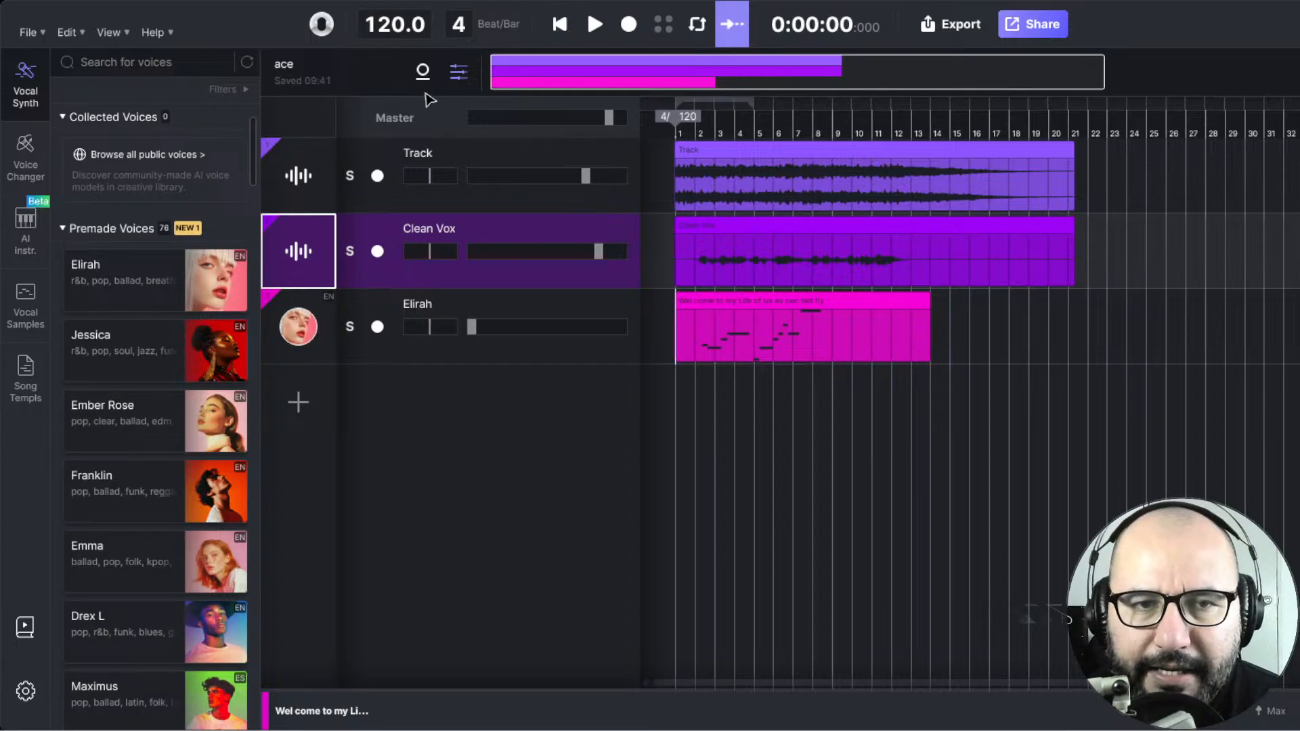
- Add the EQ VO effect to the Clean Vox track, and hide the track details and mixer
click(424, 73)
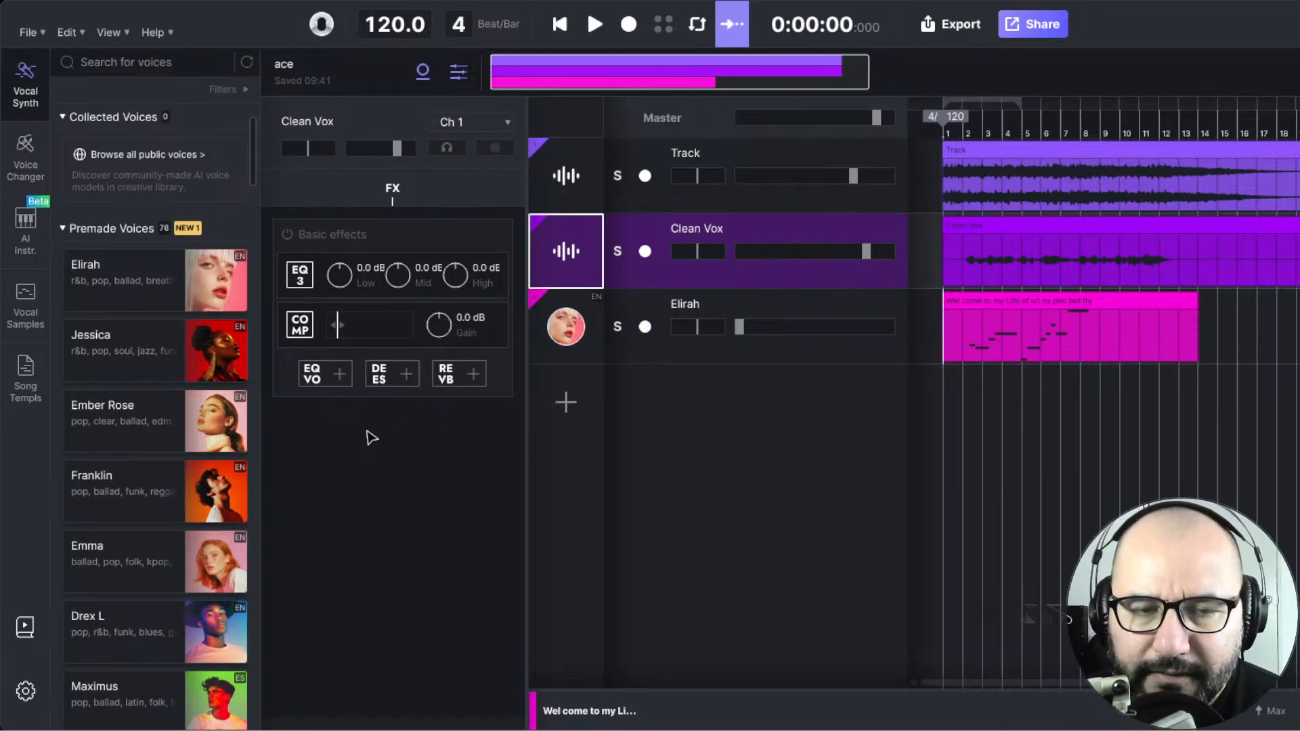
click(340, 377)
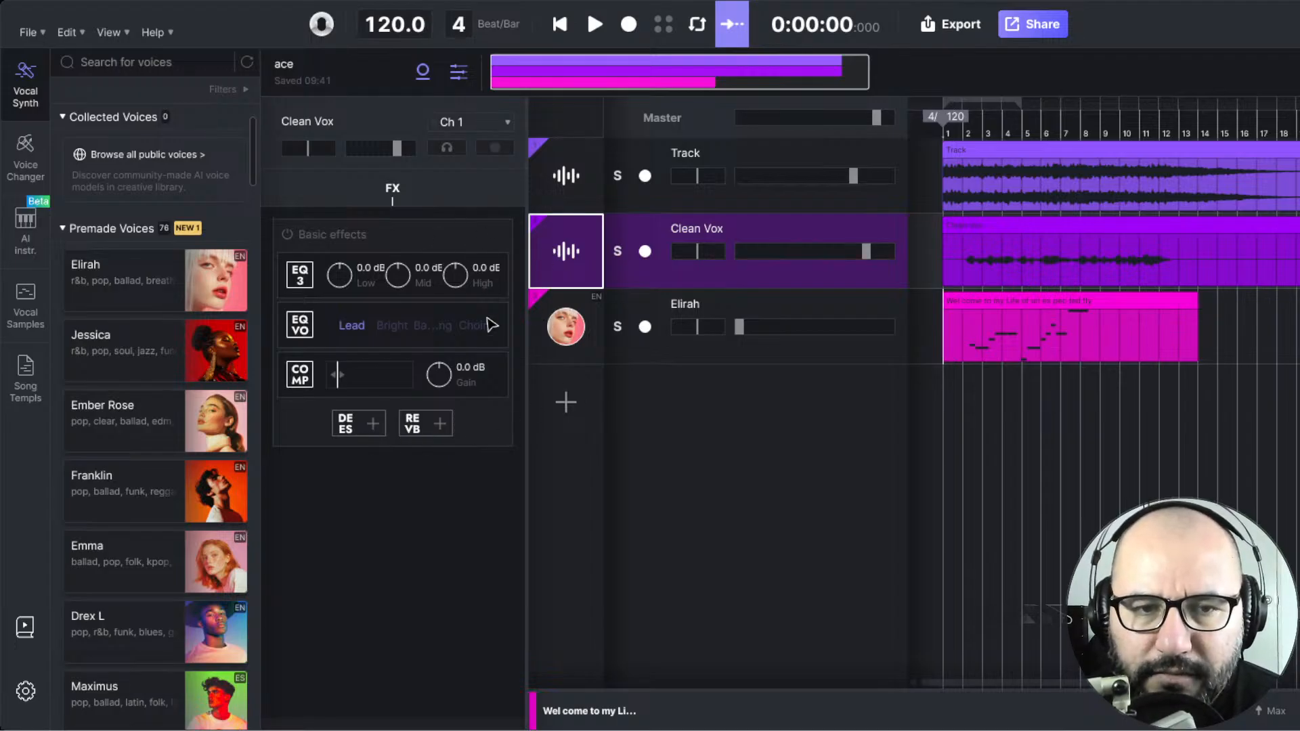
click(423, 71)
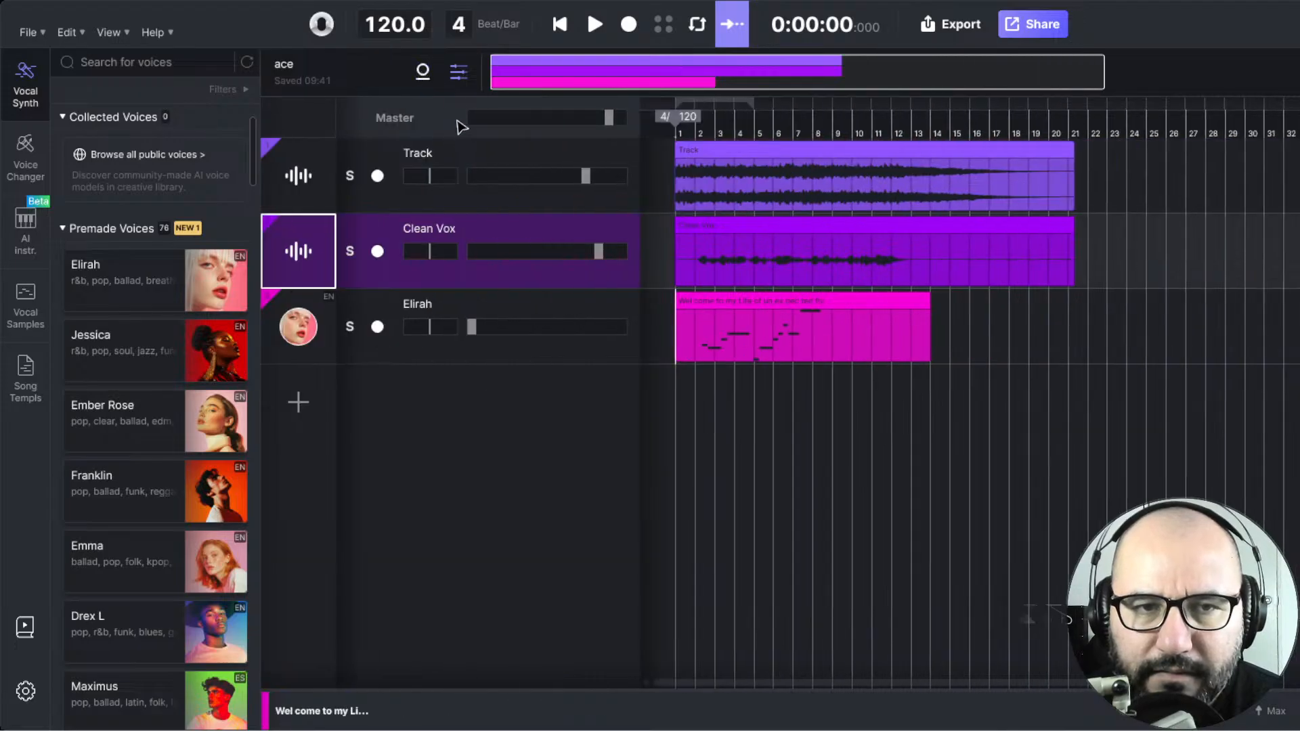
click(458, 78)
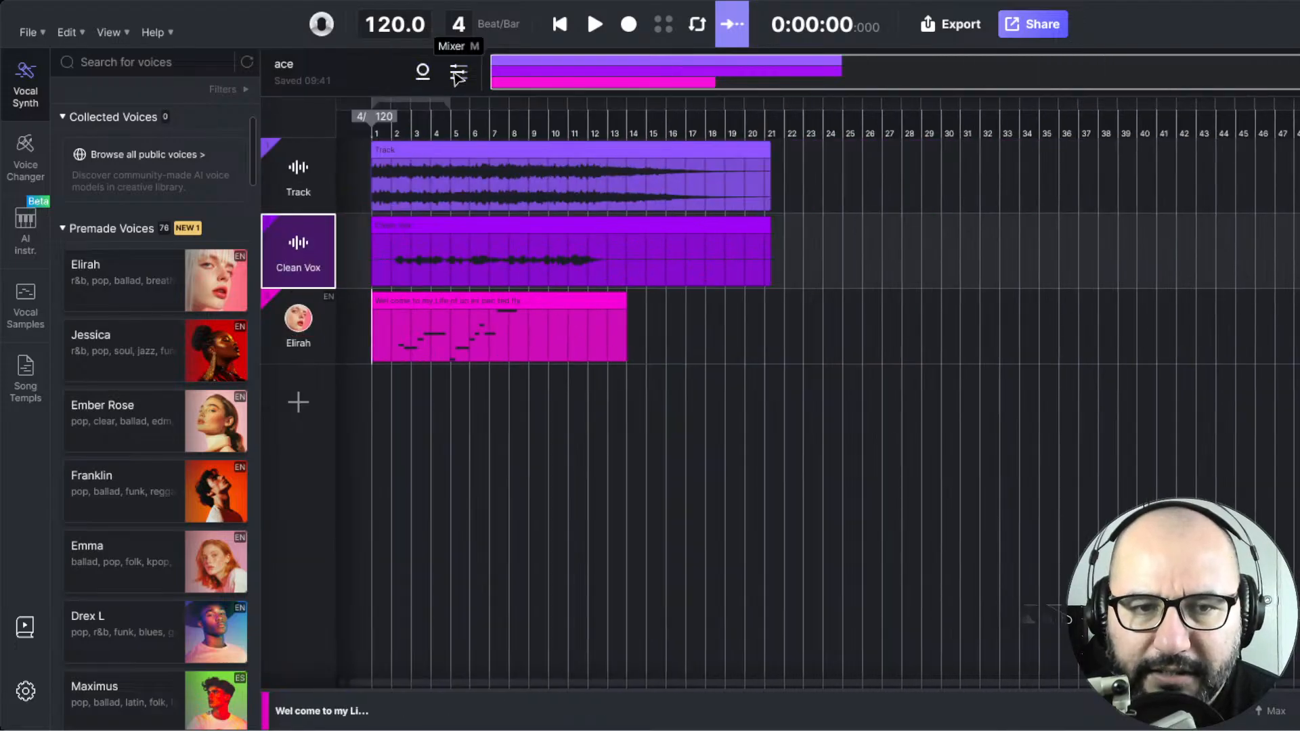
- Add a blank track below the Elirah track, set it as a singer track, and hide the track details
click(408, 191)
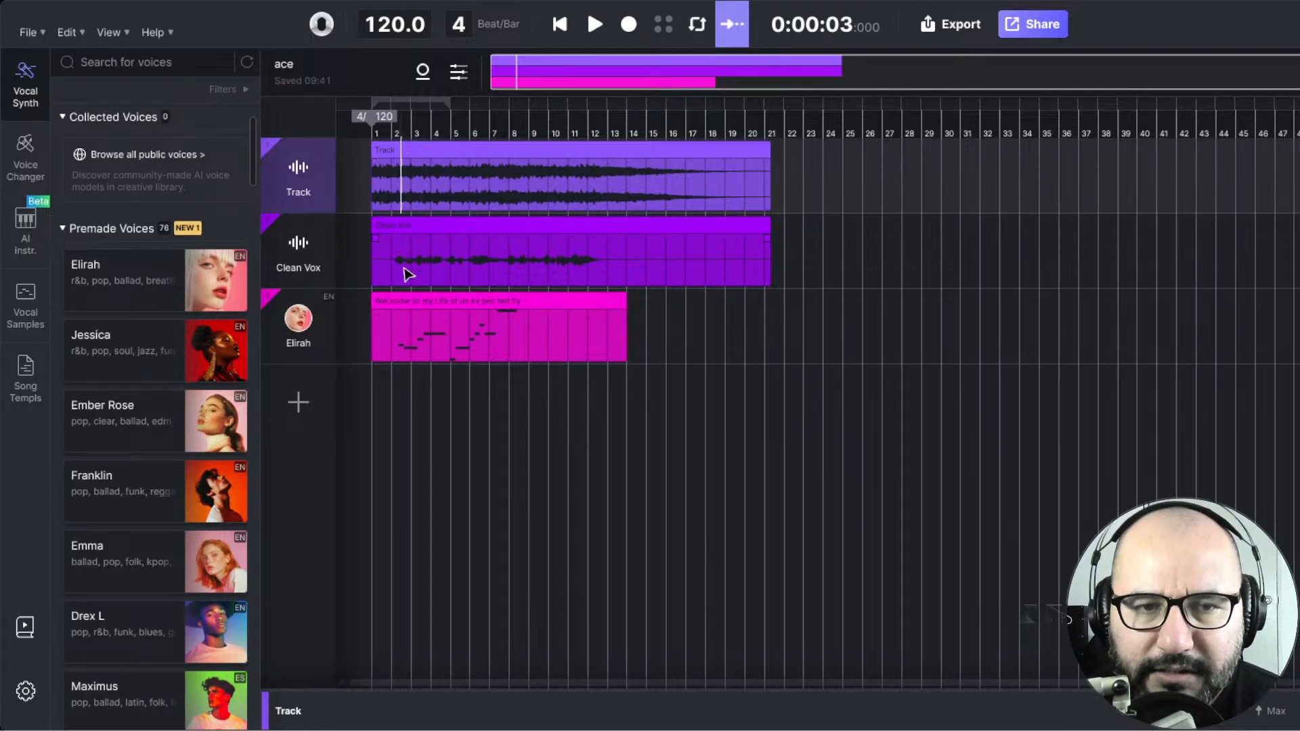
click(395, 334)
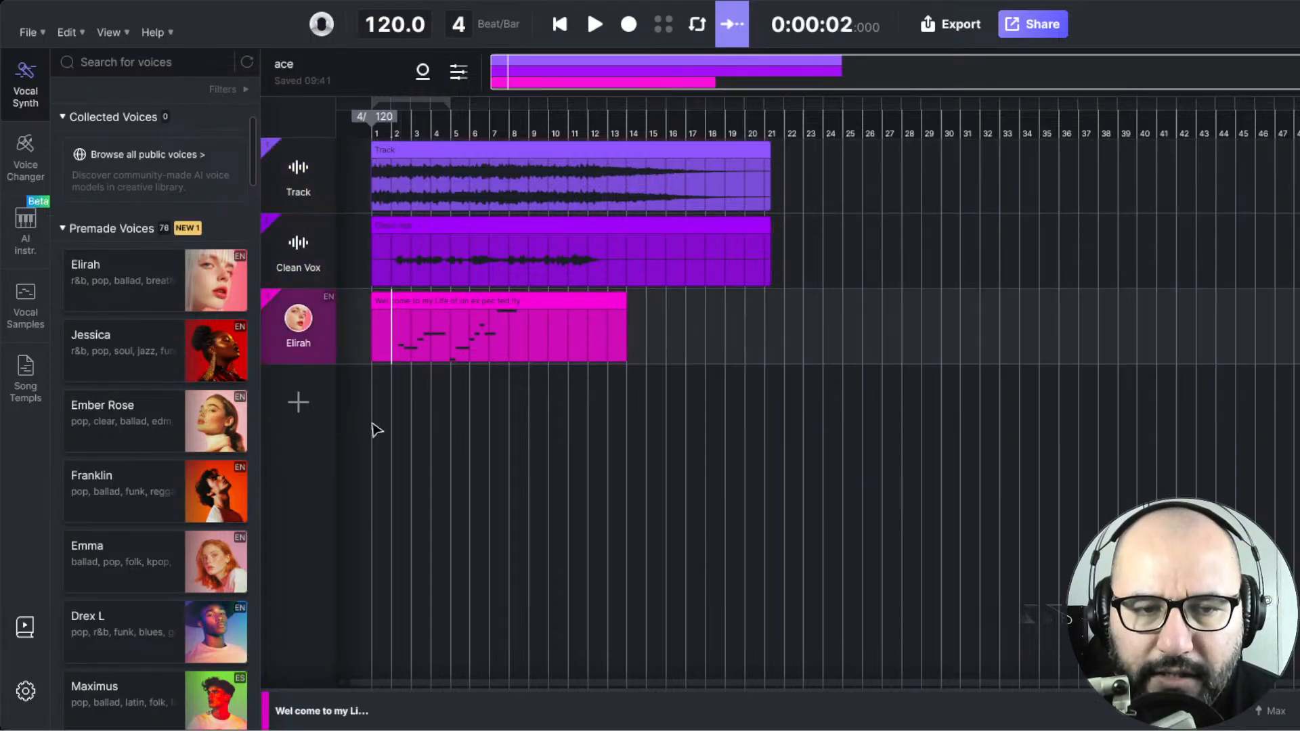
click(306, 405)
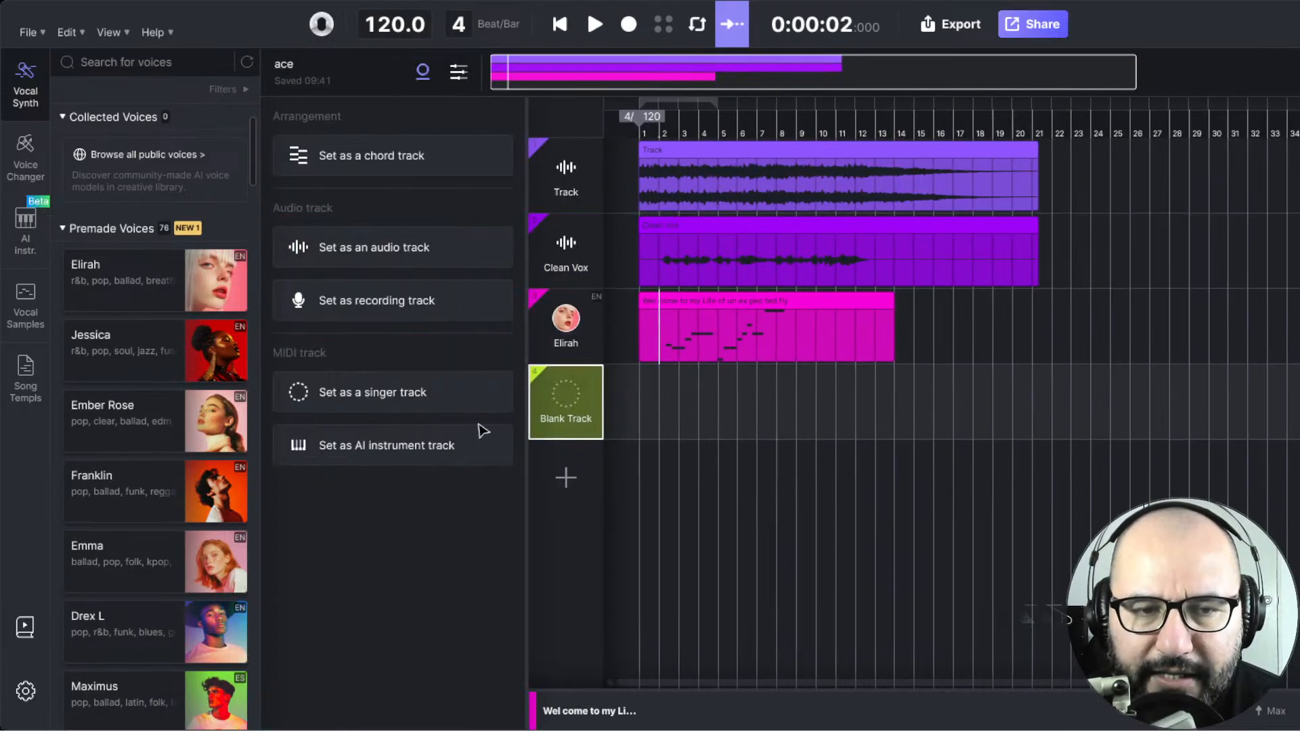
click(434, 398)
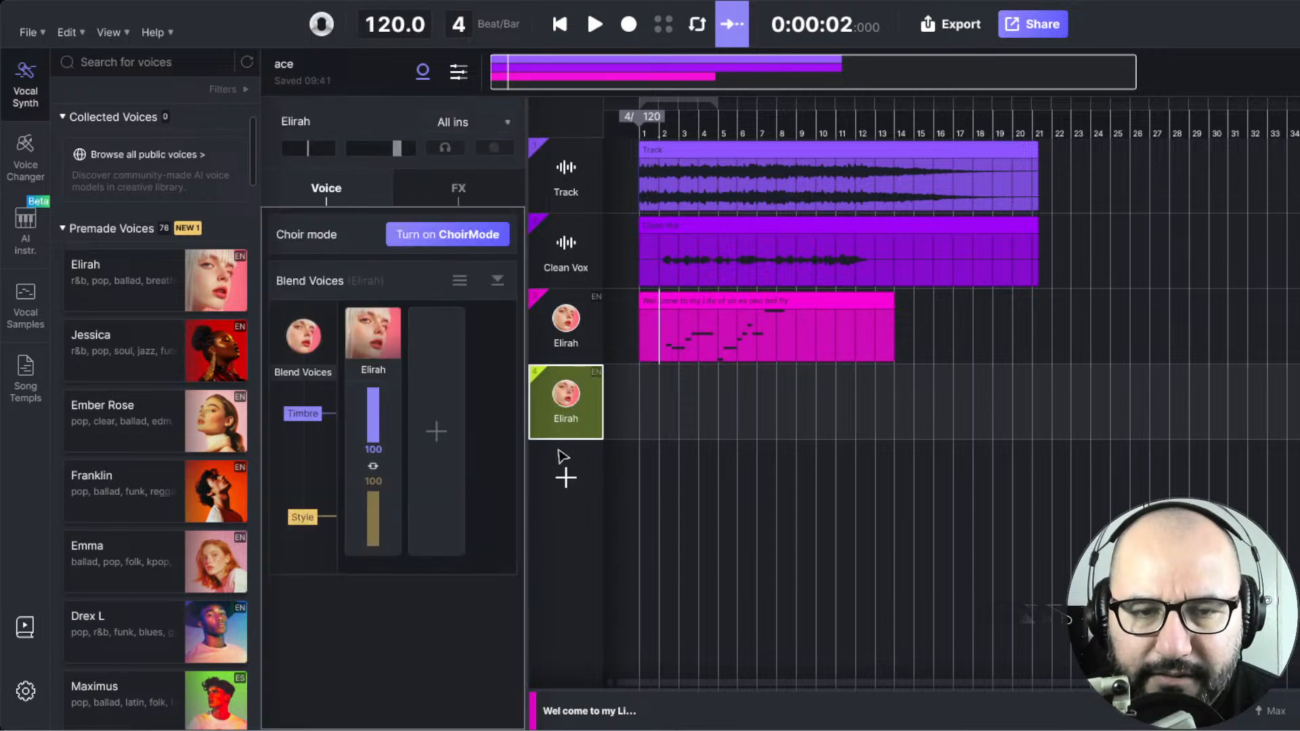
click(421, 67)
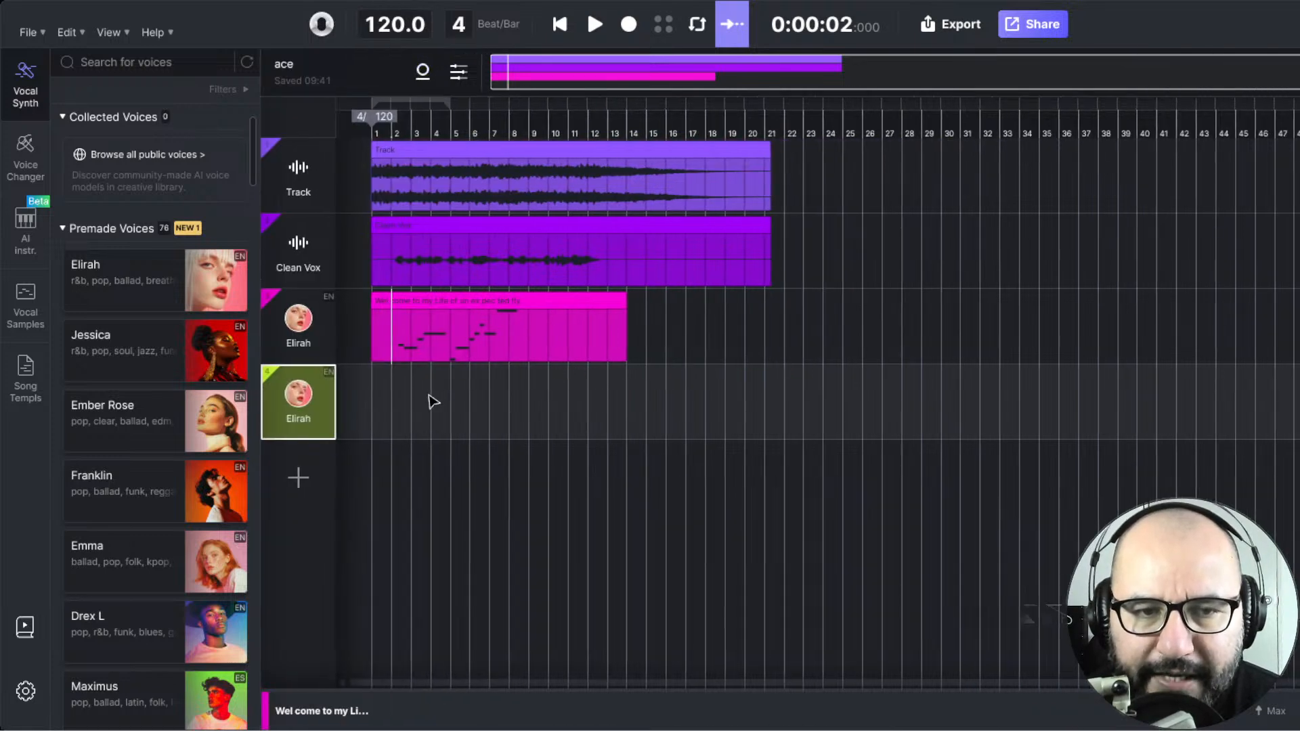
- Create an empty clip on the new singer track, move it to start at bar 1, and open it in the clip editor
double_click(392, 409)
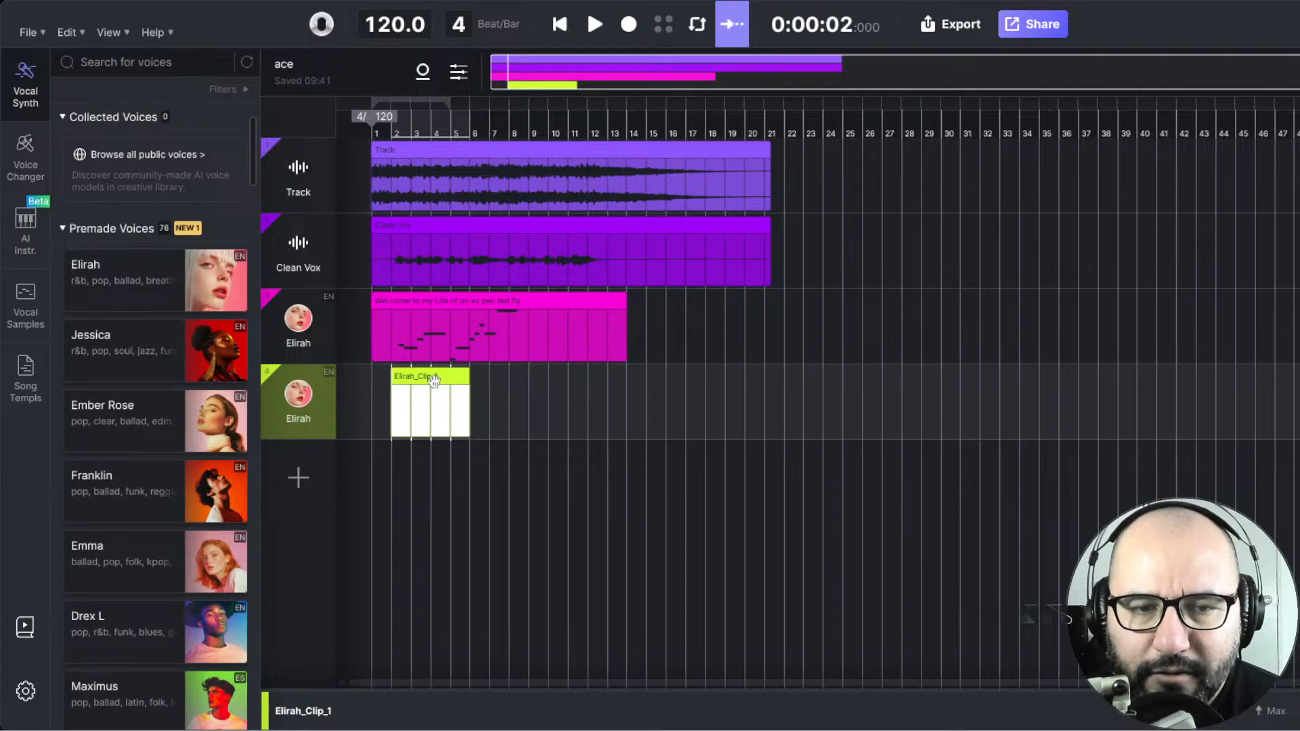
drag(434, 379, 414, 380)
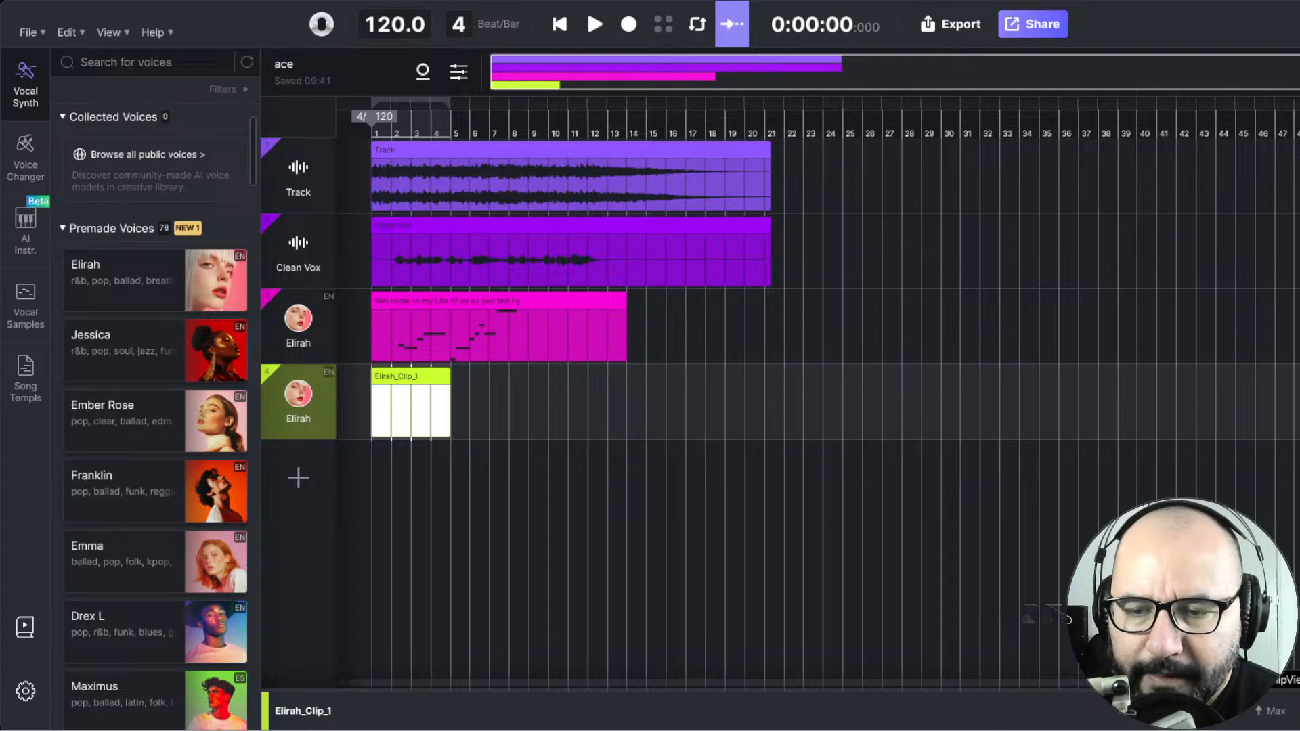
double_click(420, 373)
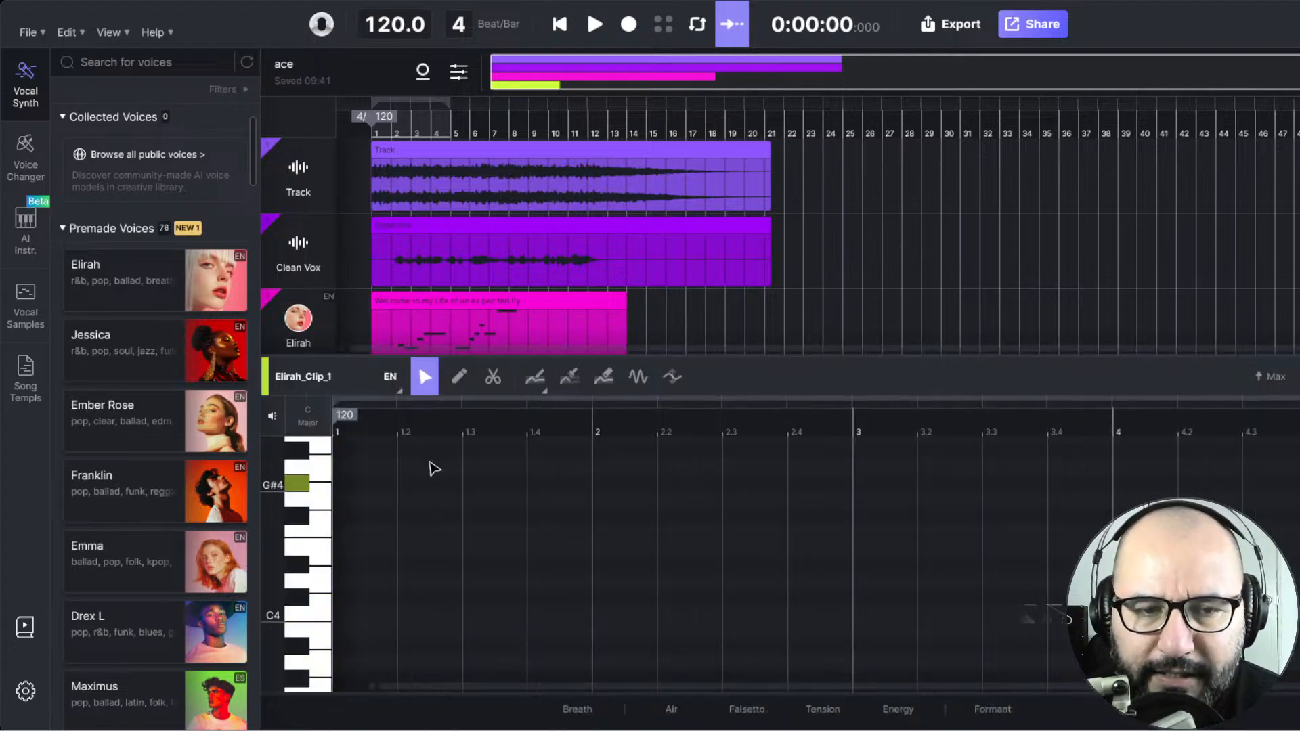
- Compare the clip editor contents for the Elirah, Clean Vox and Track clips, and fold the clip editor
click(430, 330)
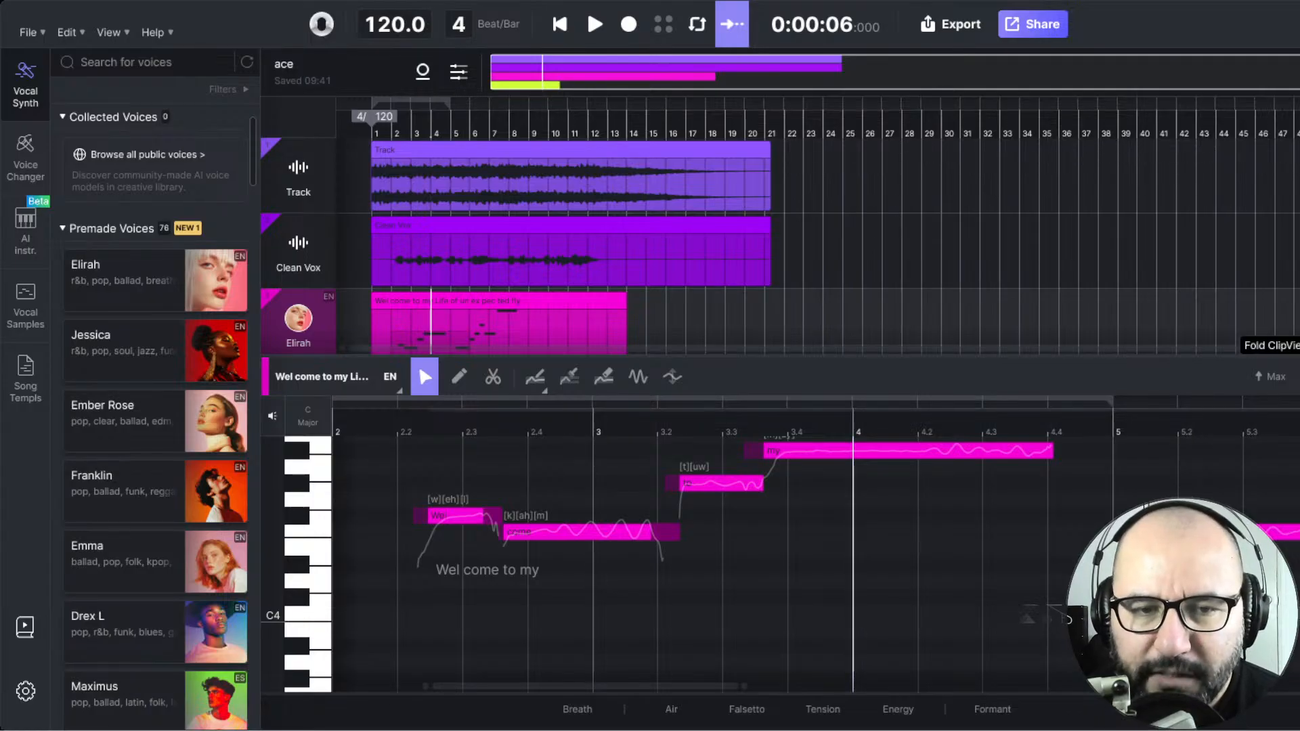
click(410, 257)
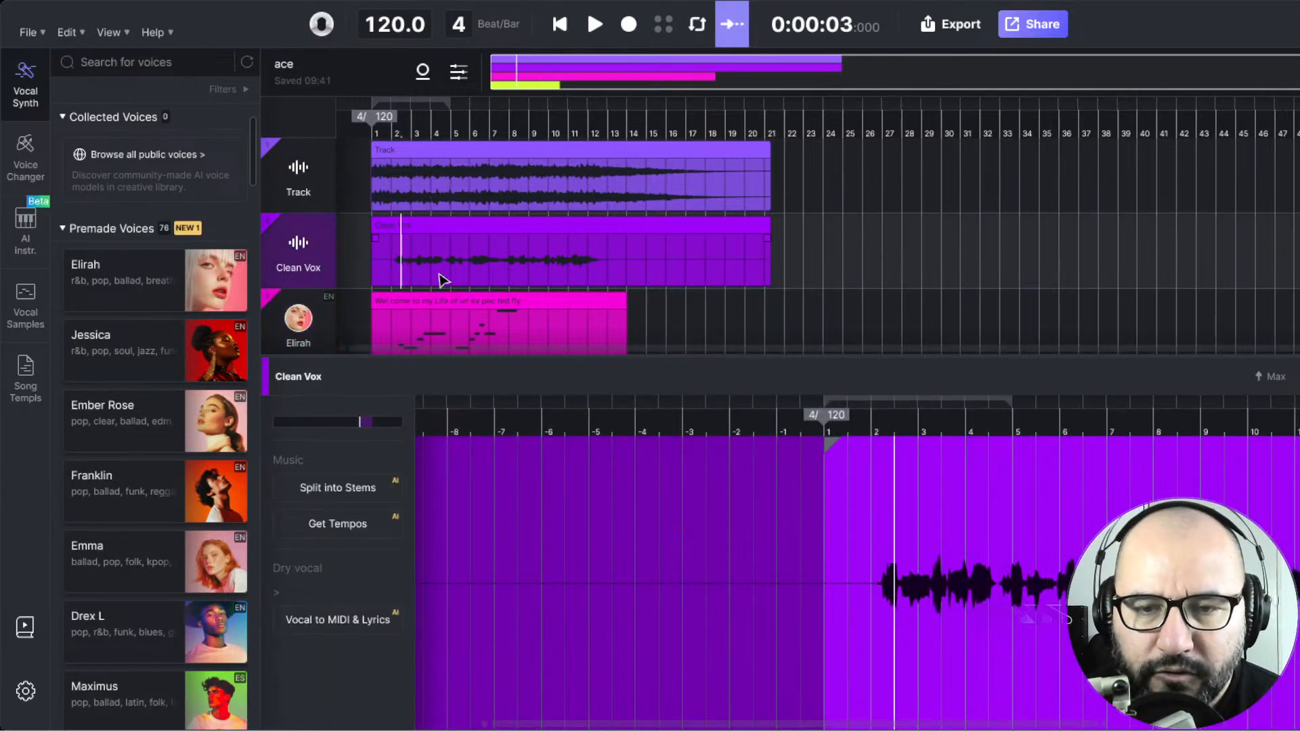
click(517, 194)
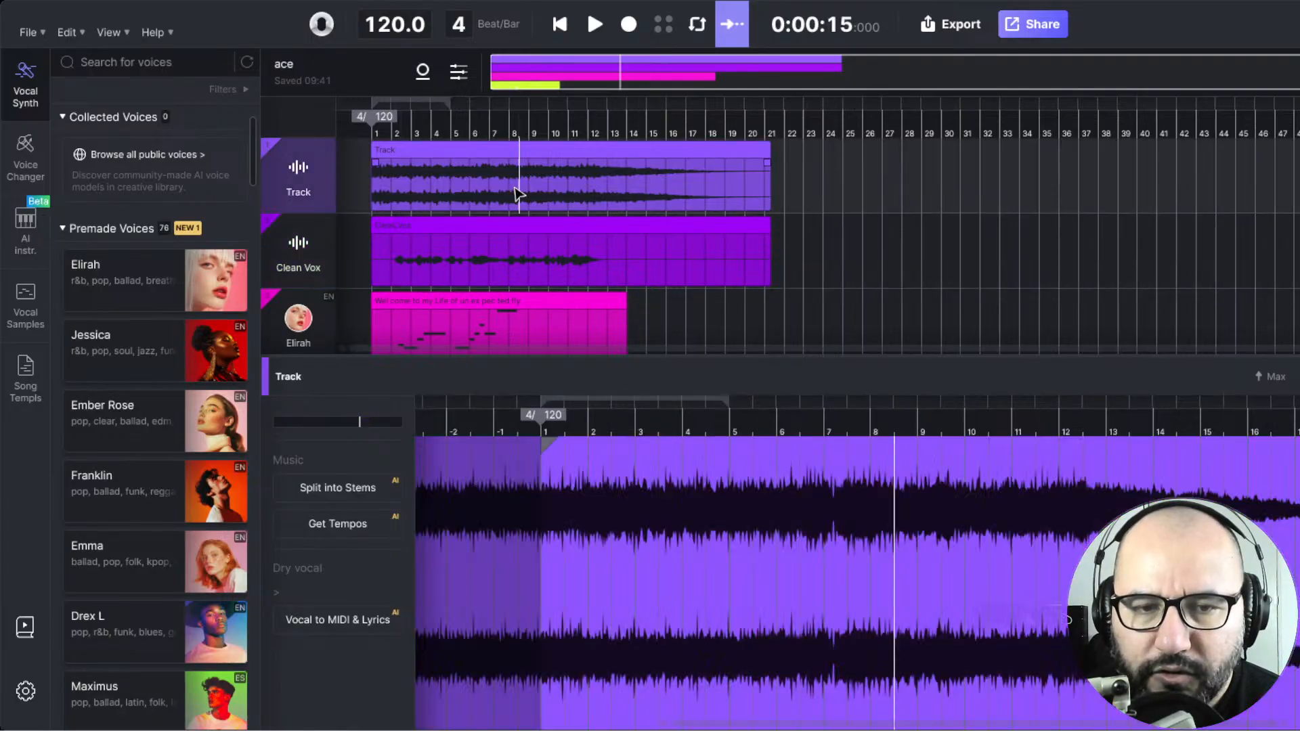
click(470, 266)
click(484, 338)
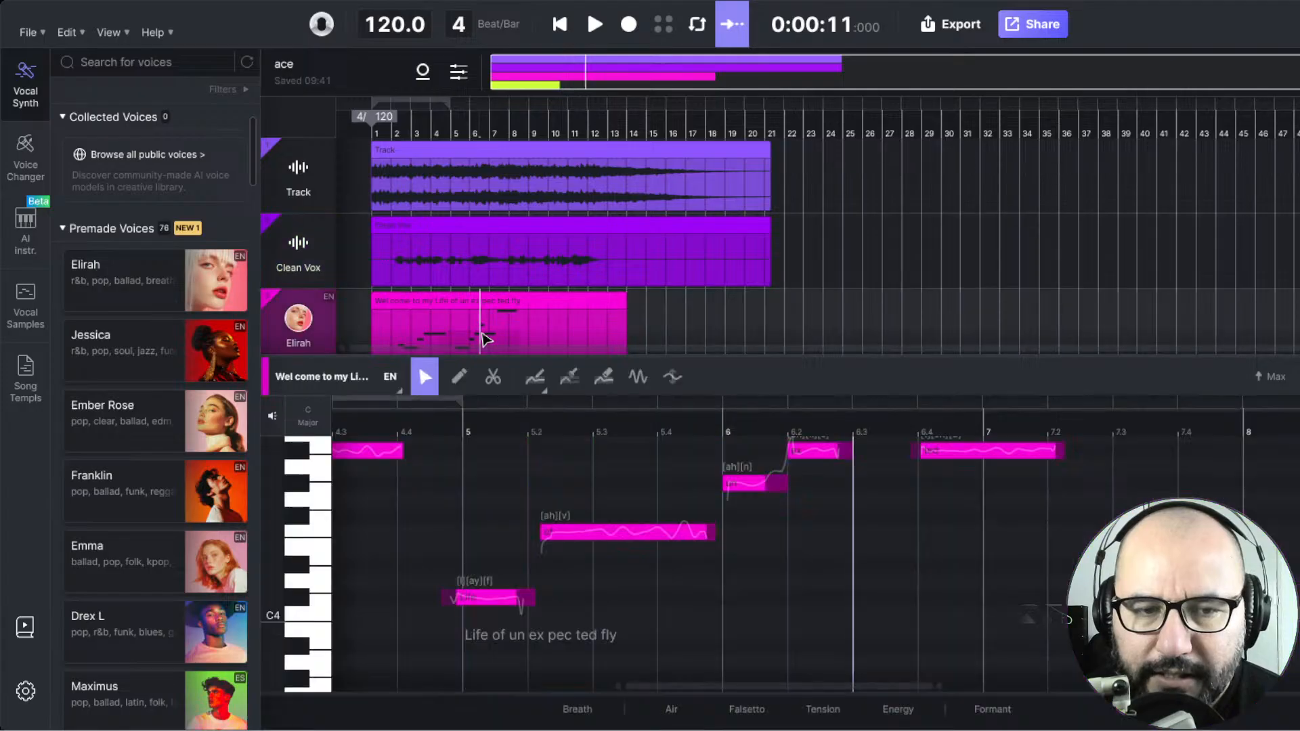
click(430, 264)
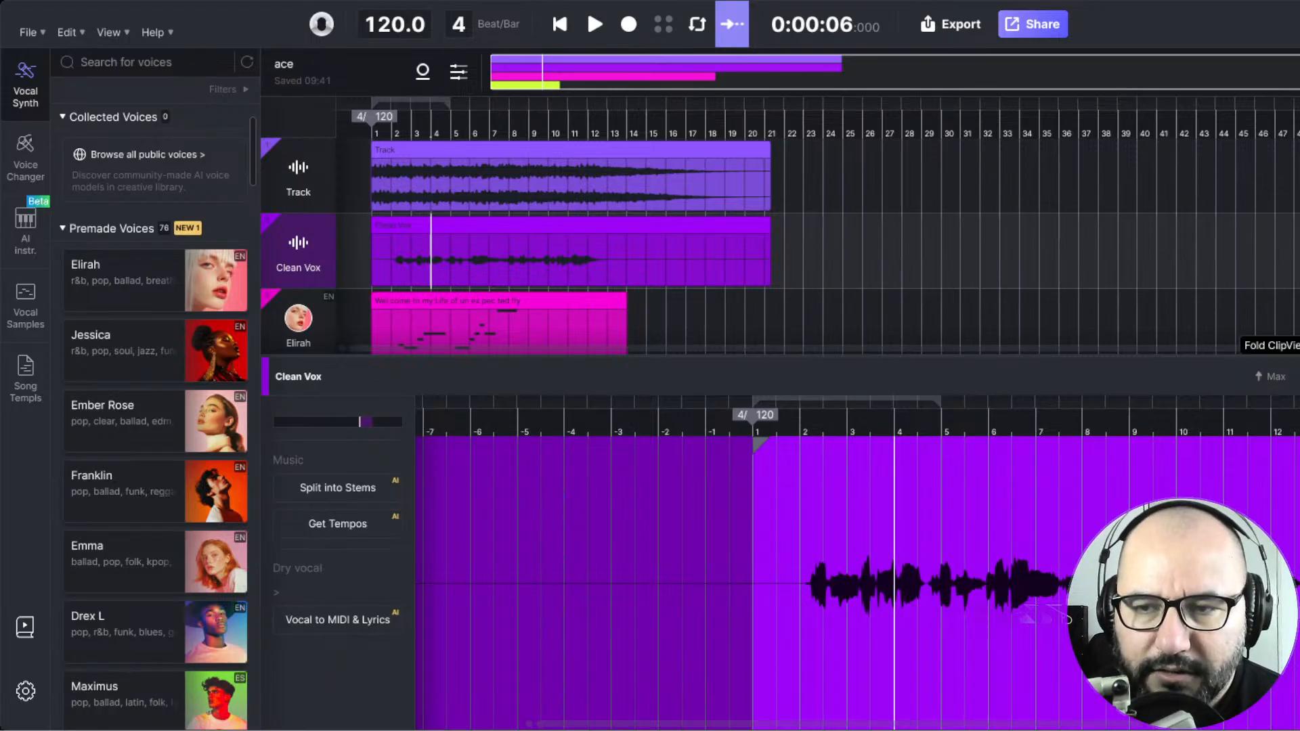
click(1273, 377)
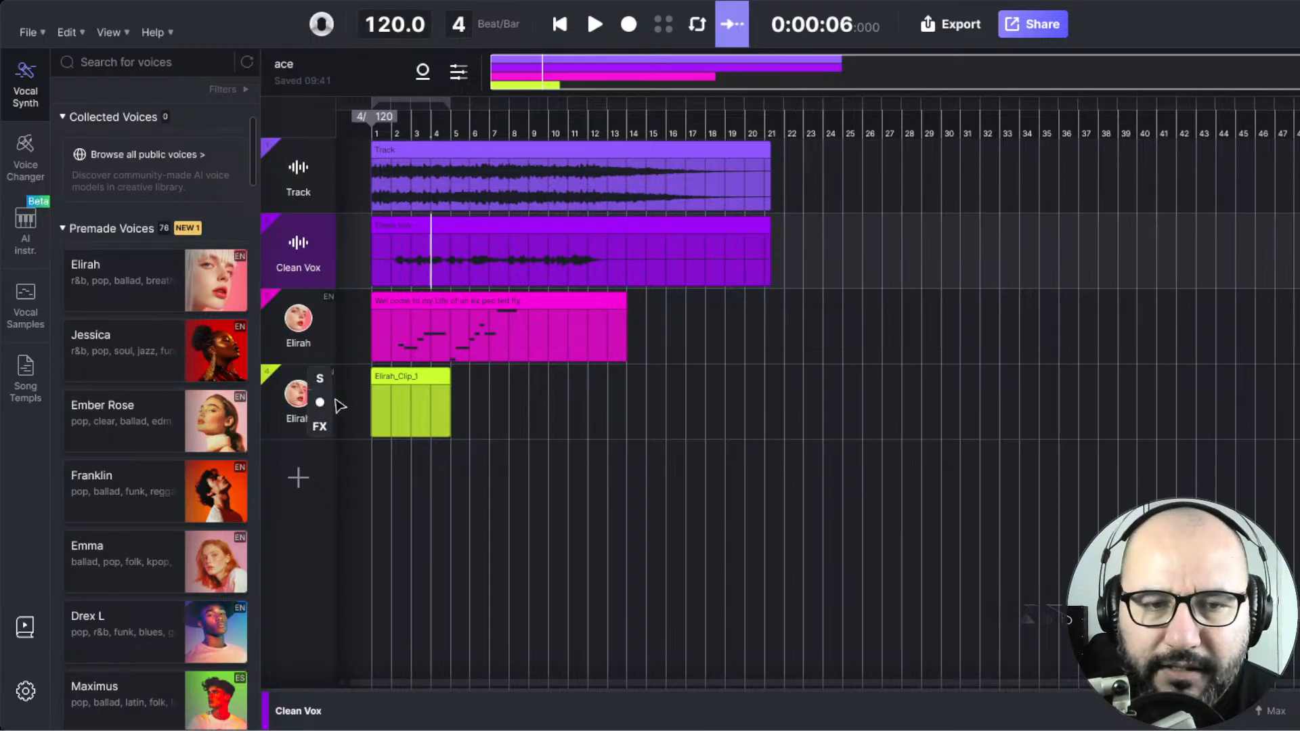
- Open the "Wel come to my Life" clip on the first Elirah track in the clip editor and enlarge the editor
click(427, 327)
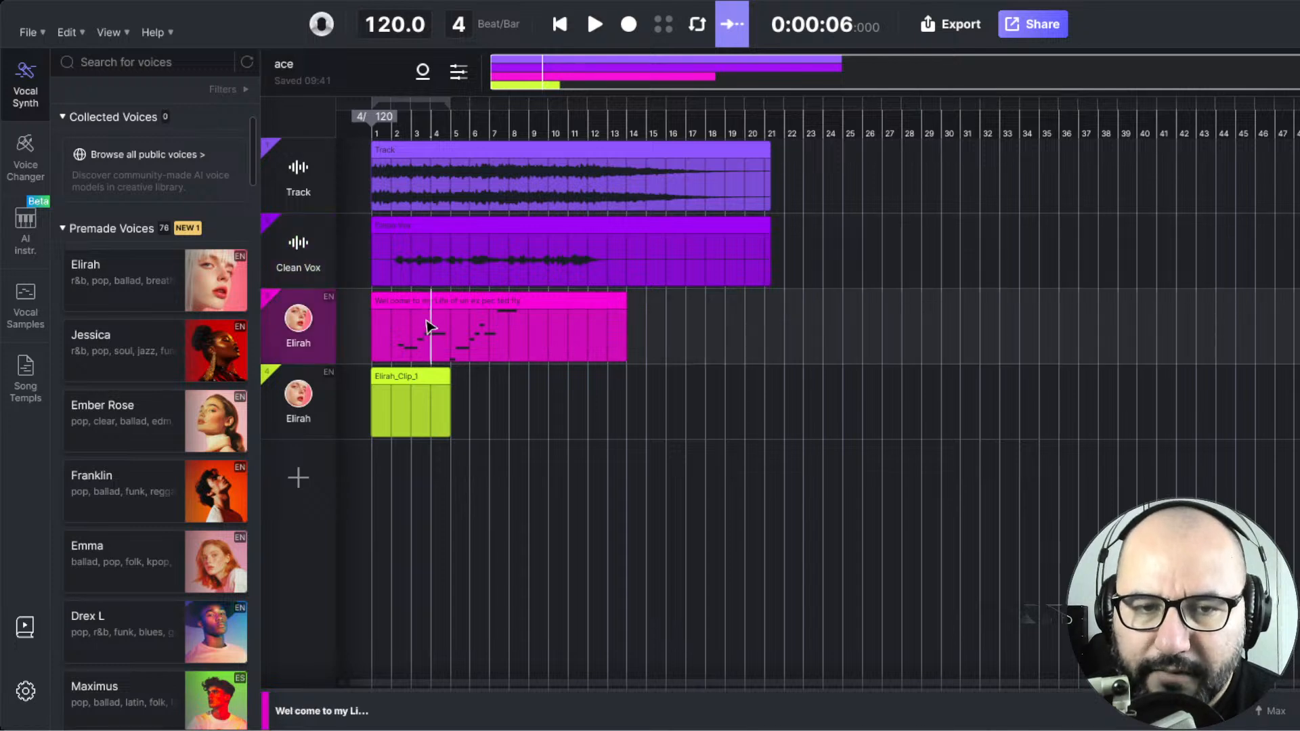
double_click(419, 362)
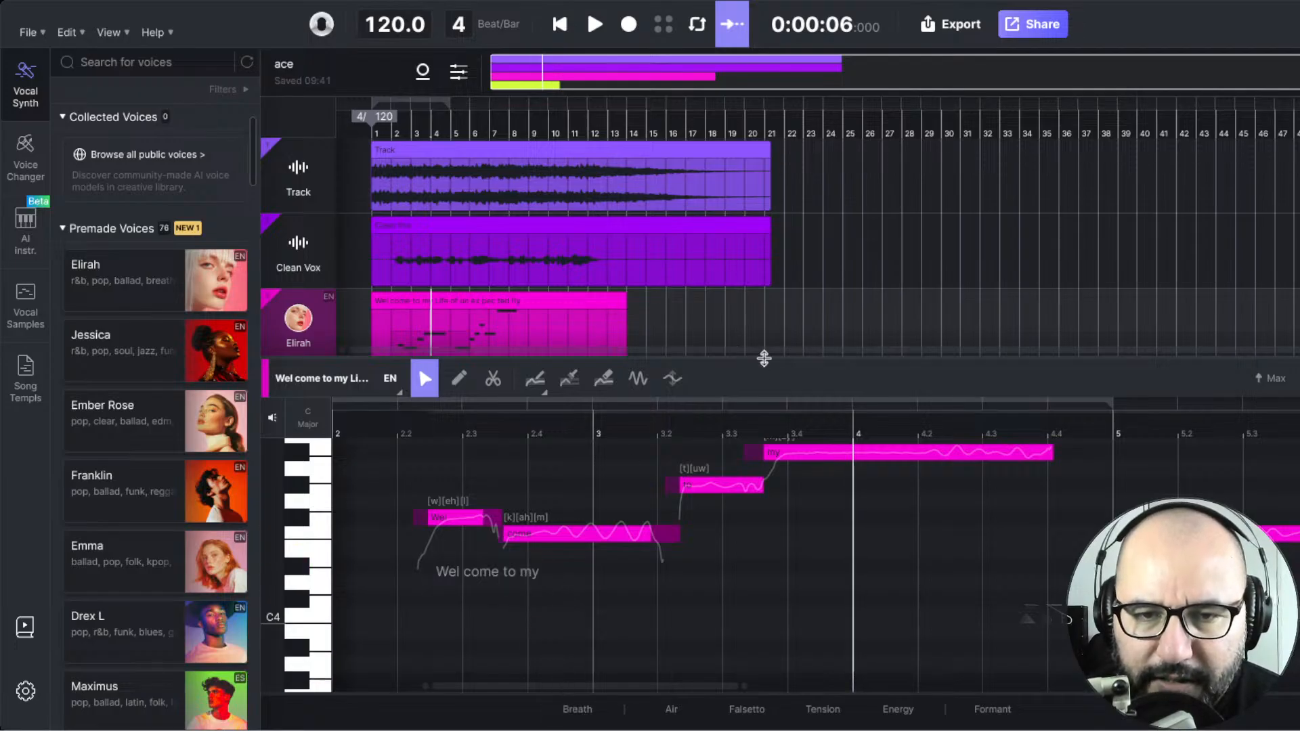
drag(763, 357, 766, 239)
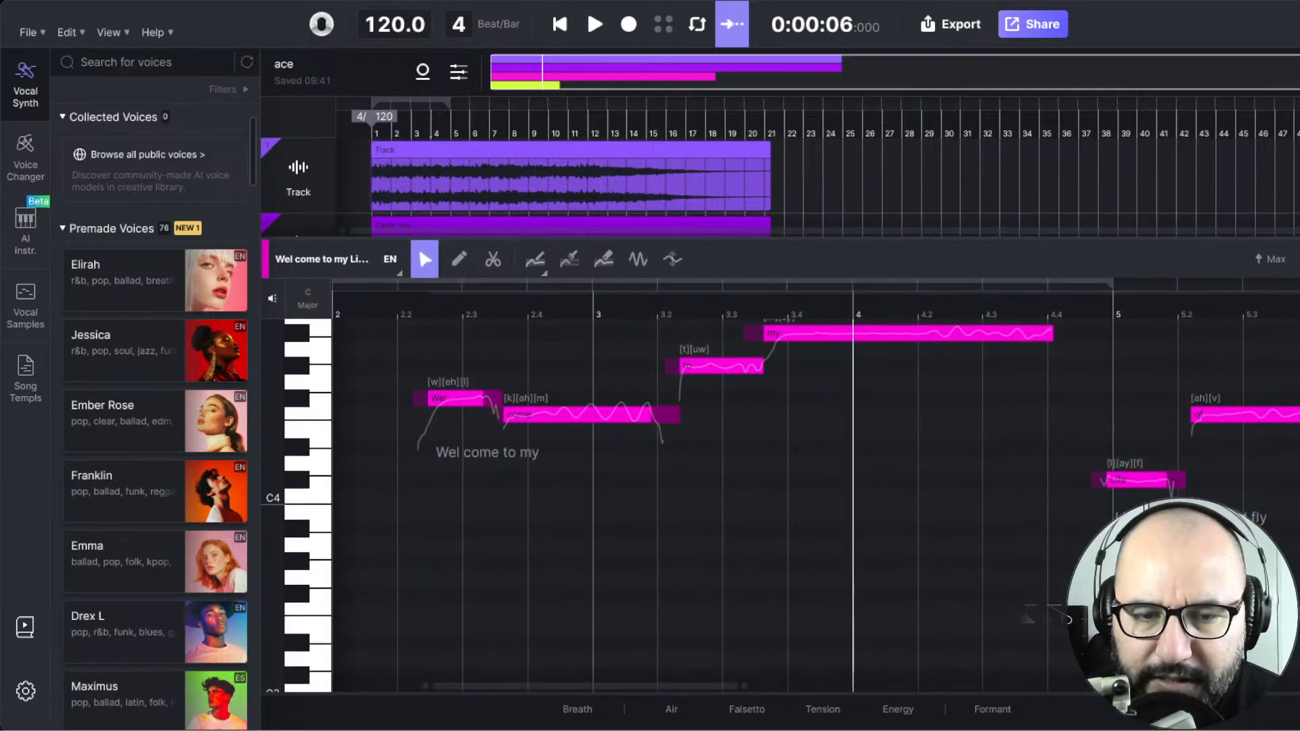
- Examine the Breath, Air, Falsetto, Tension, Energy and Formant parameter lanes of the clip, and close the parameter lane
click(577, 711)
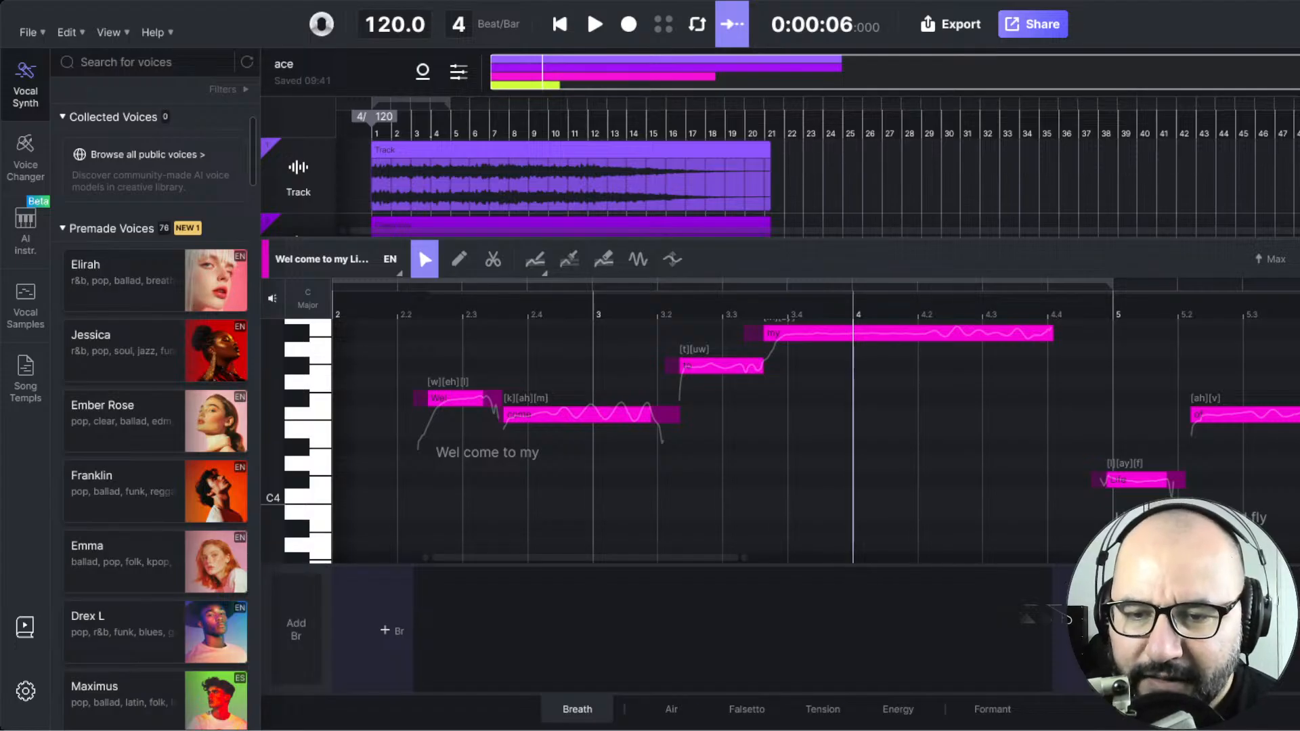
click(1066, 619)
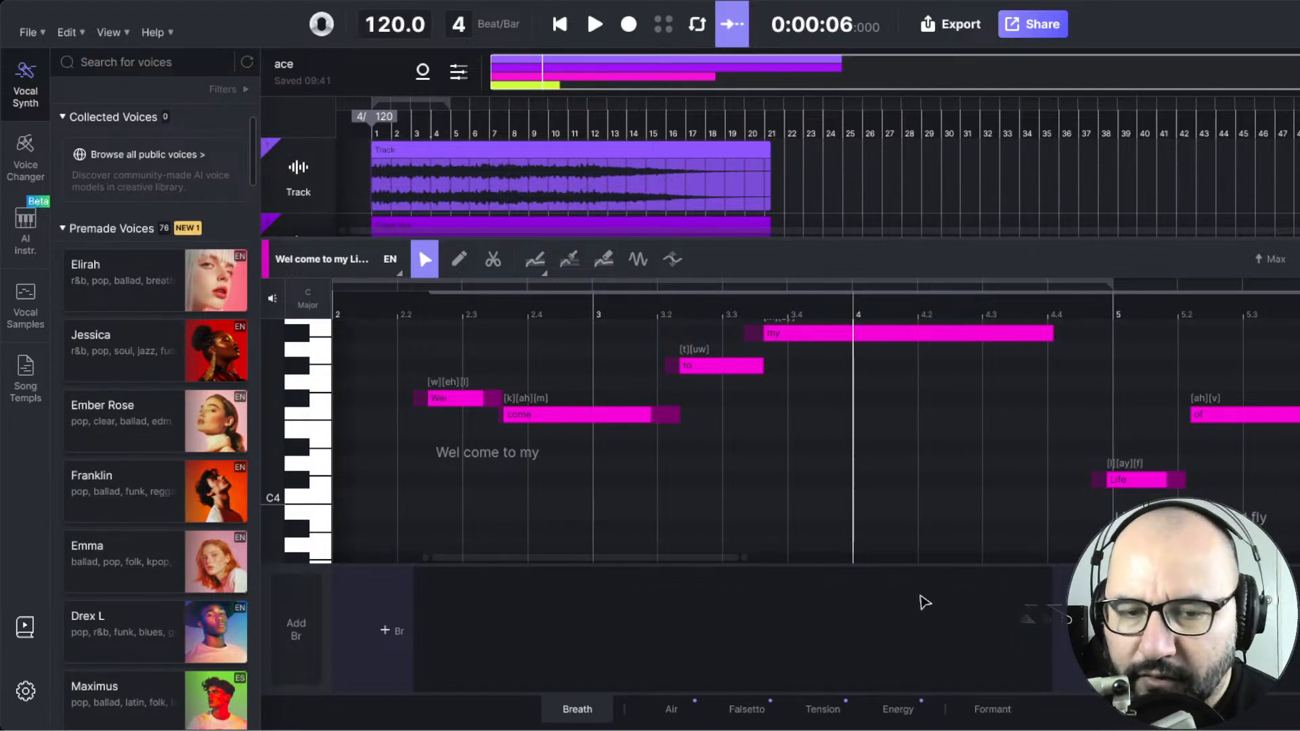
click(672, 708)
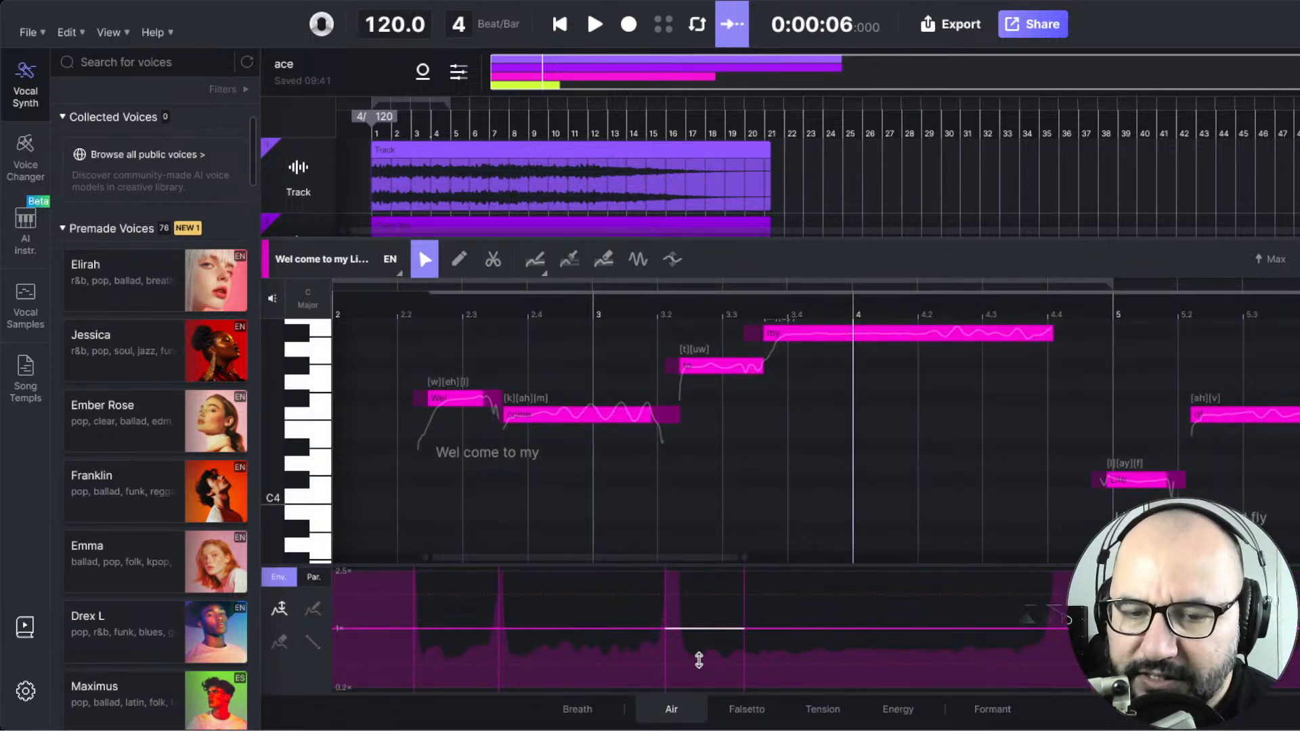
click(747, 708)
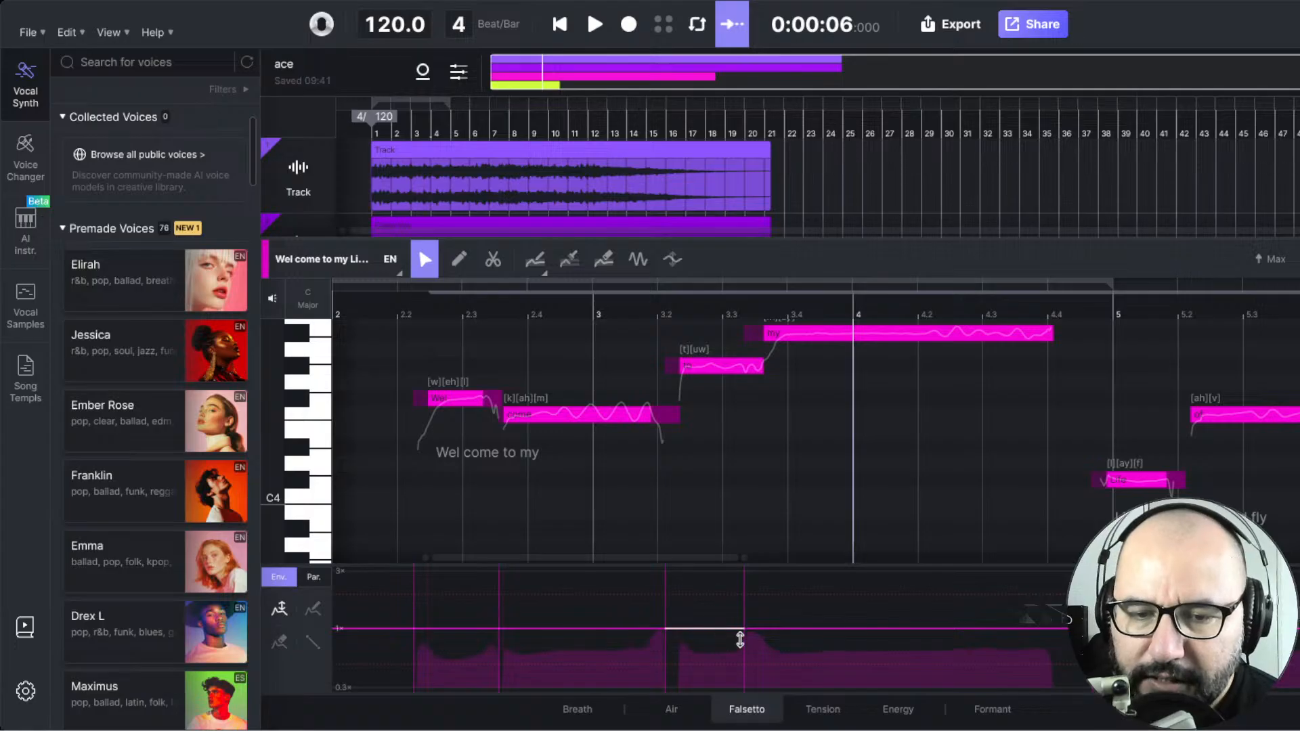
click(822, 710)
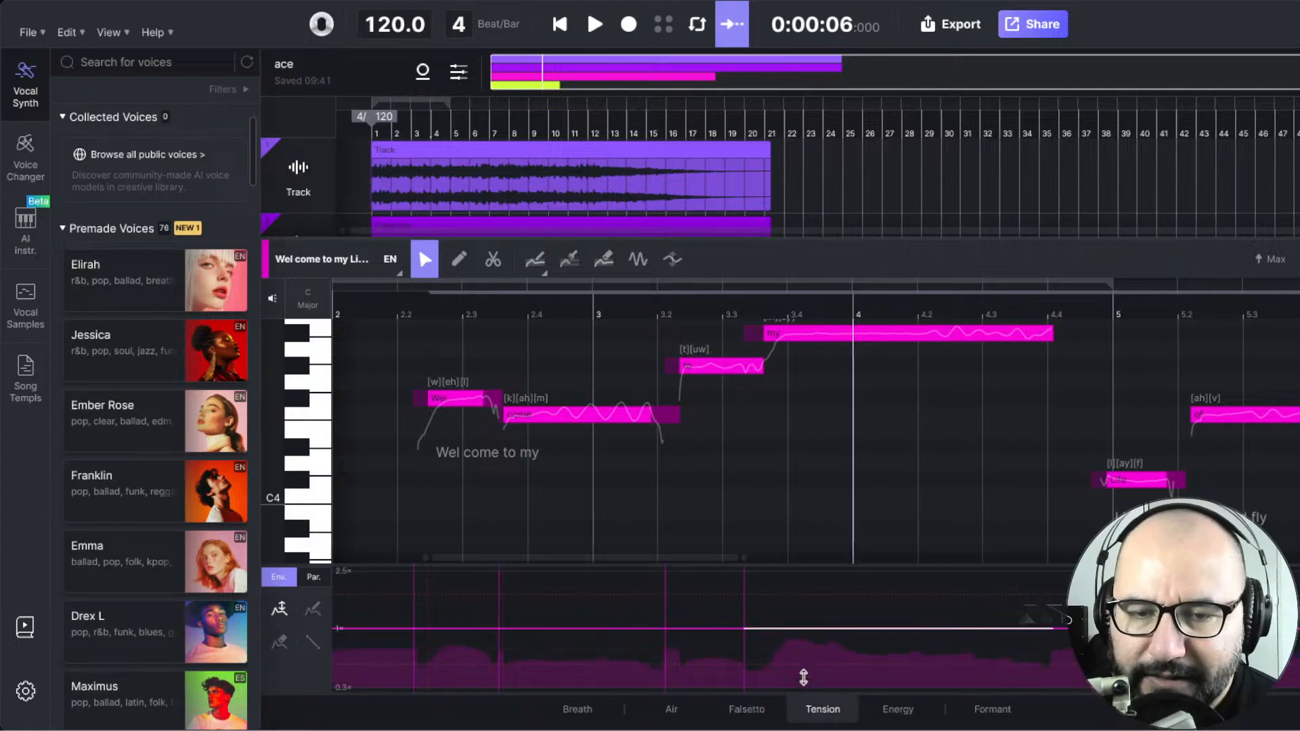
click(893, 707)
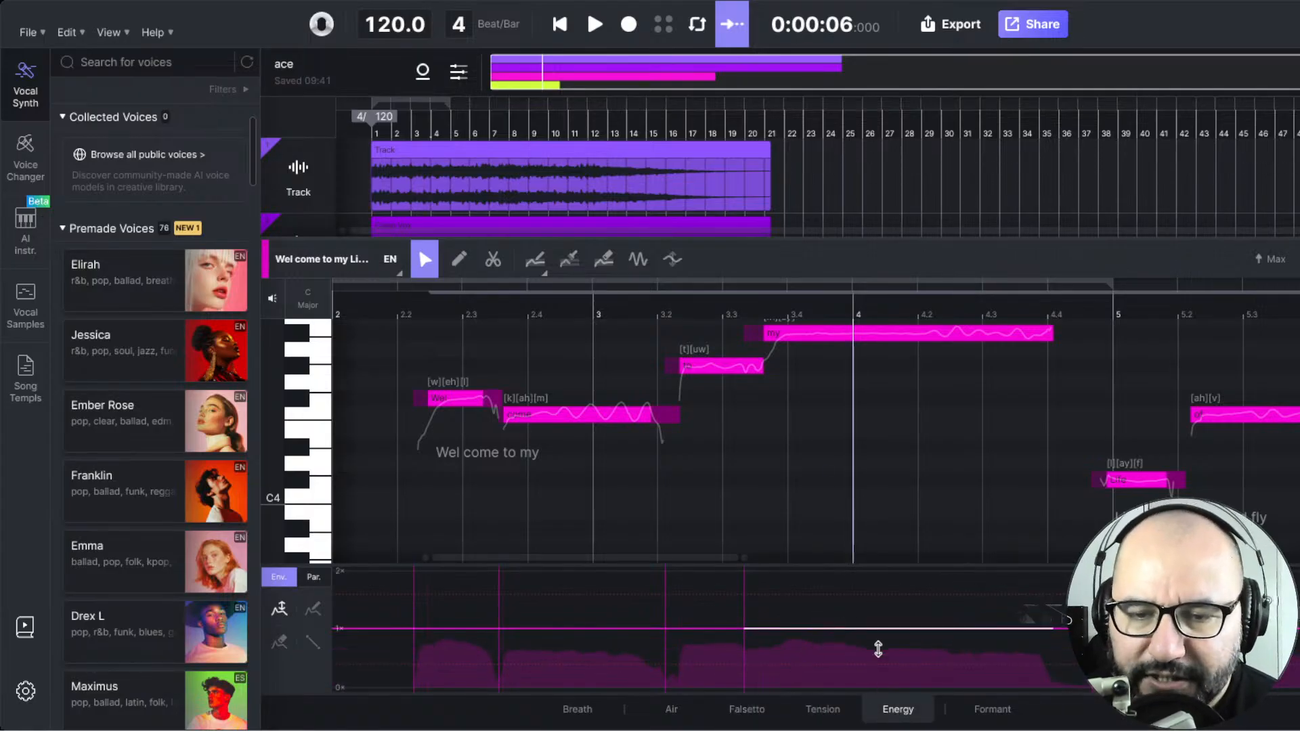
click(990, 709)
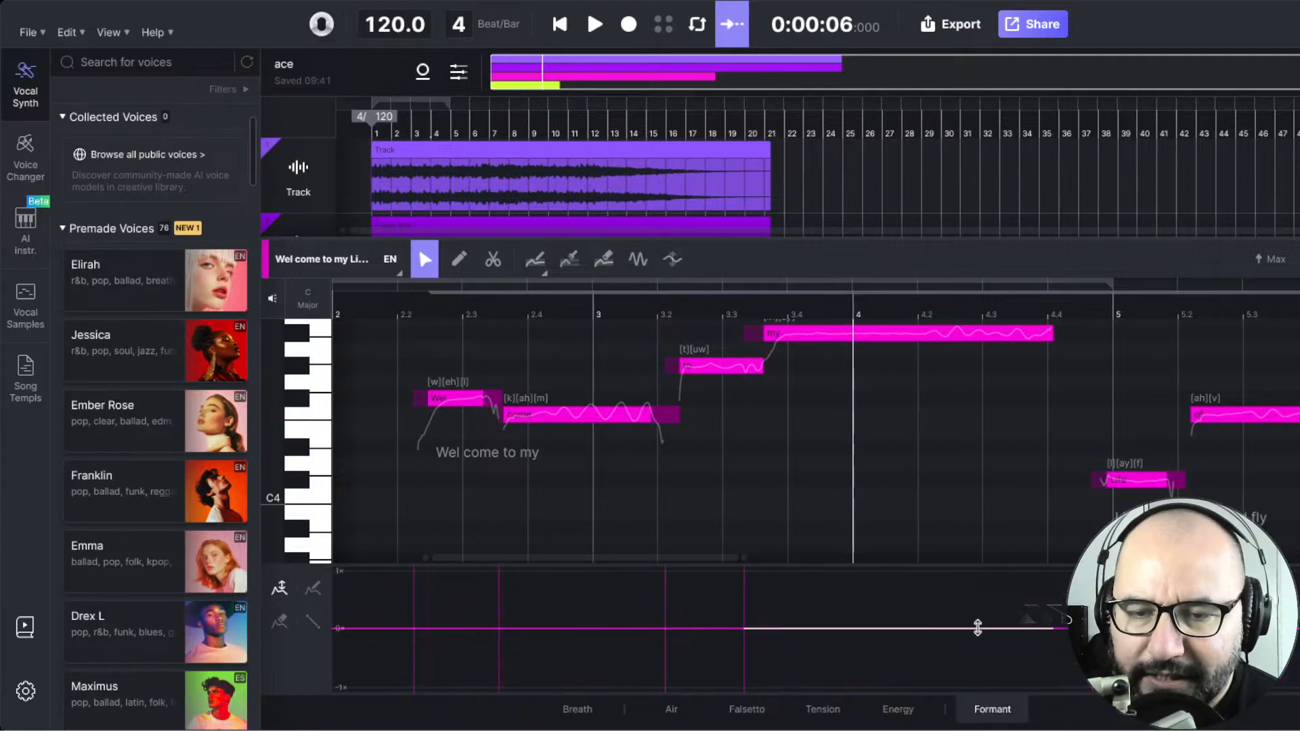
click(593, 714)
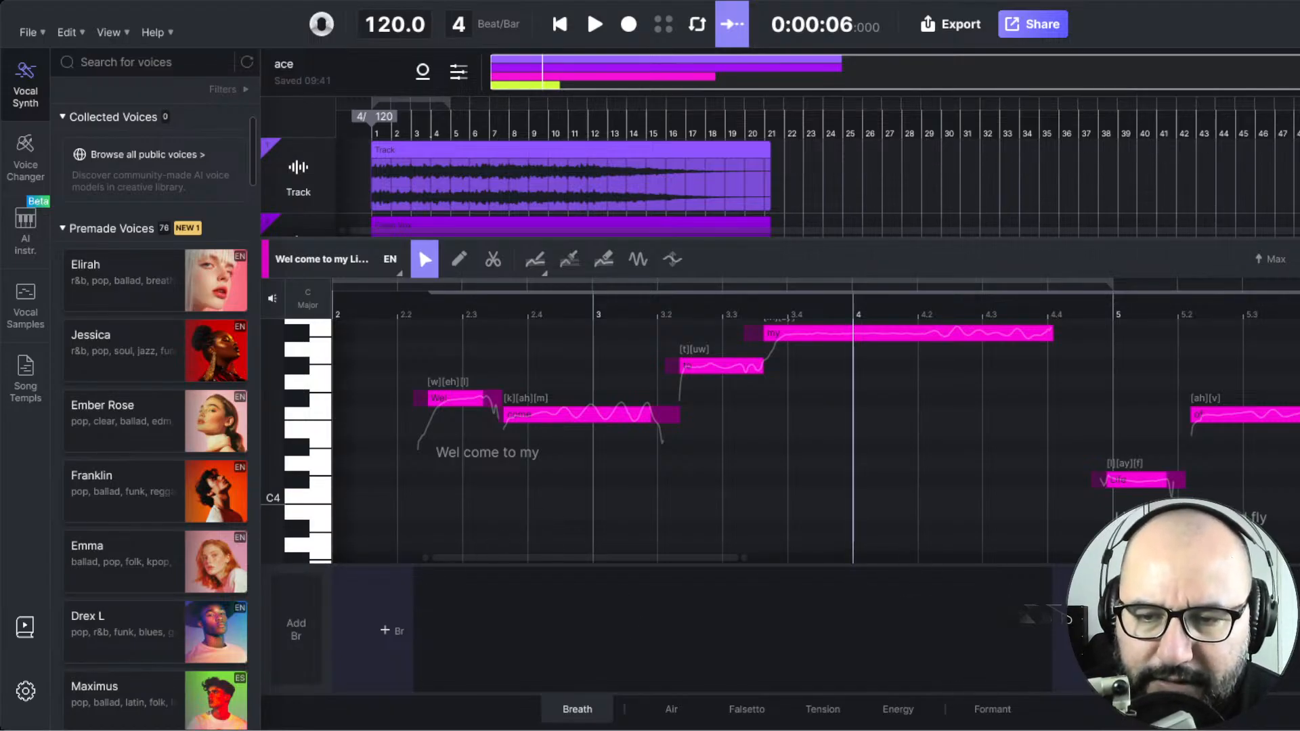
click(1056, 616)
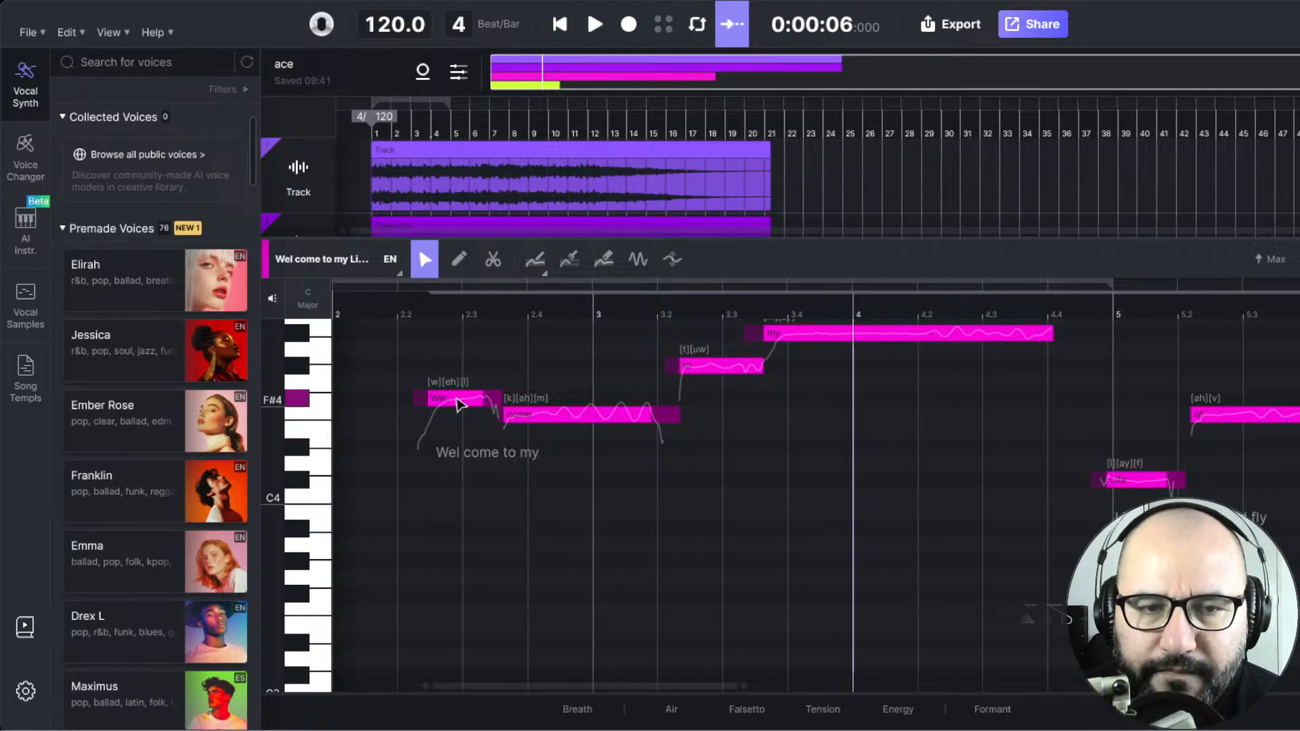
- Check the clip editor's scale setting, return the playhead to the start, and audition several piano keys around C4
click(308, 301)
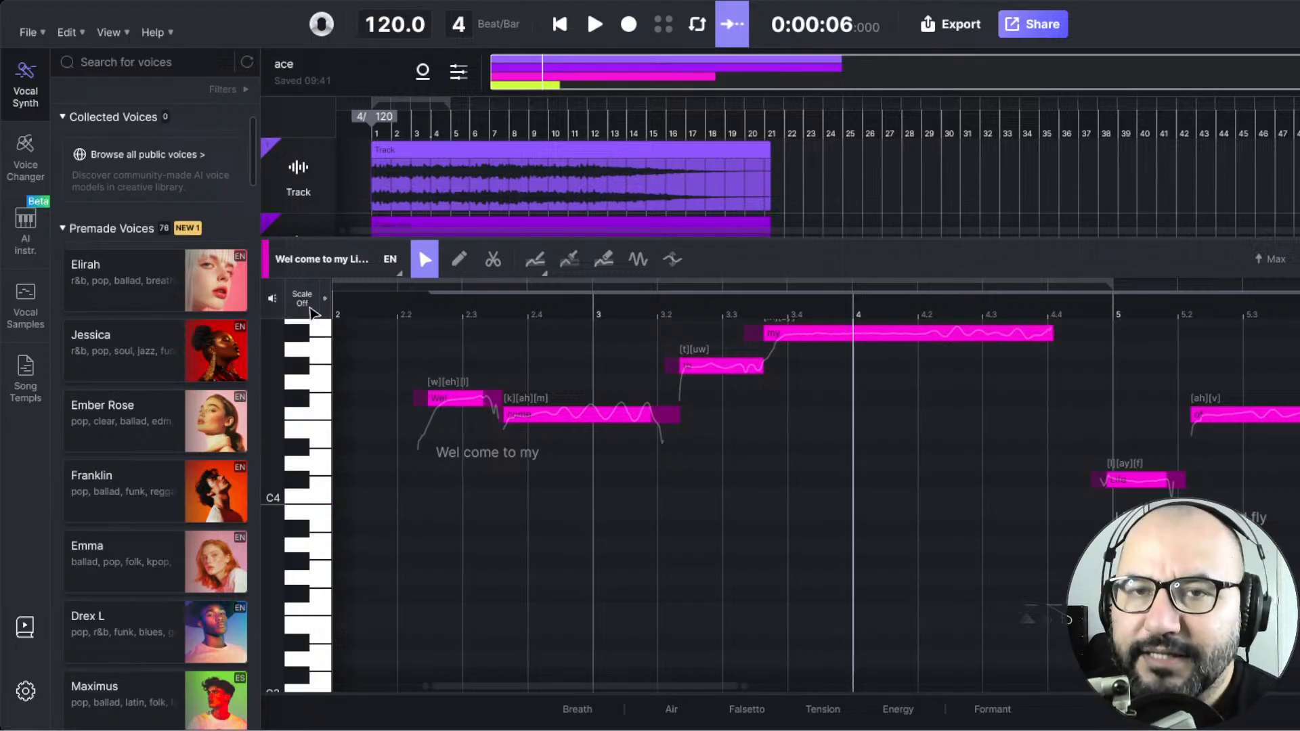
key(Return)
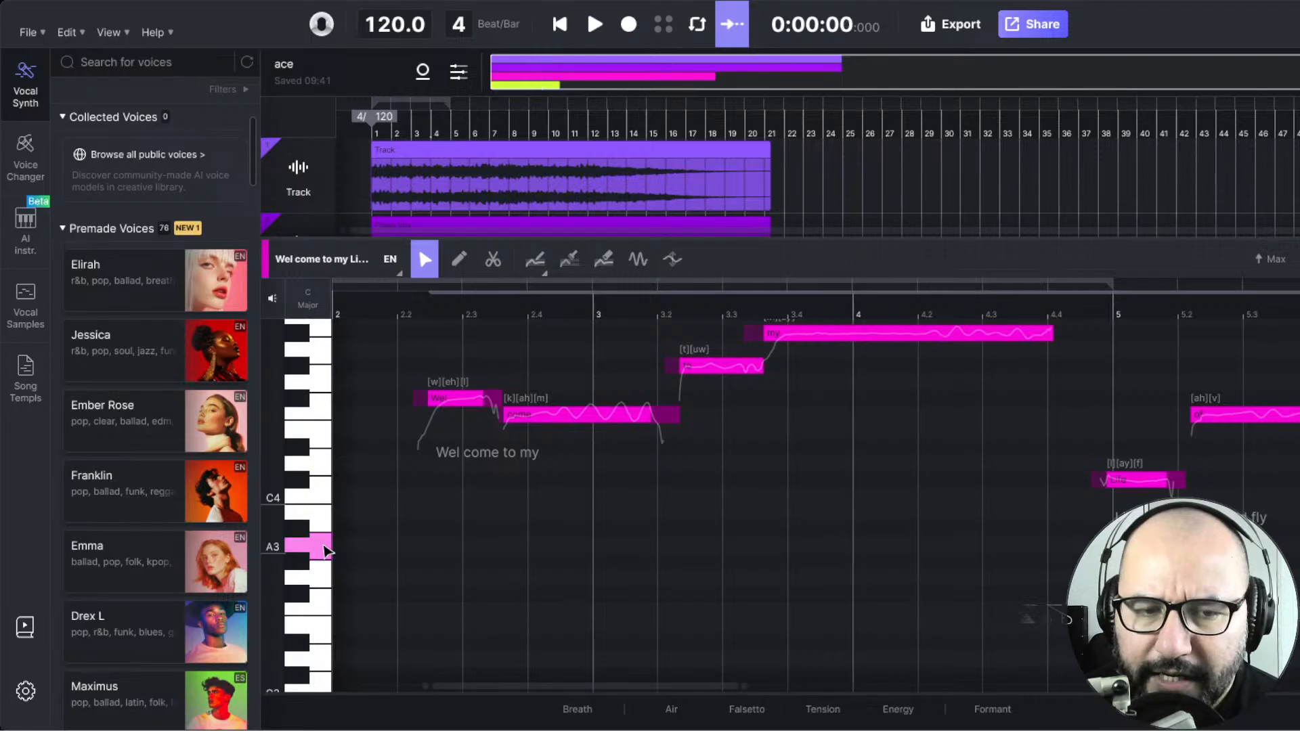
click(317, 514)
click(318, 483)
click(319, 466)
click(326, 494)
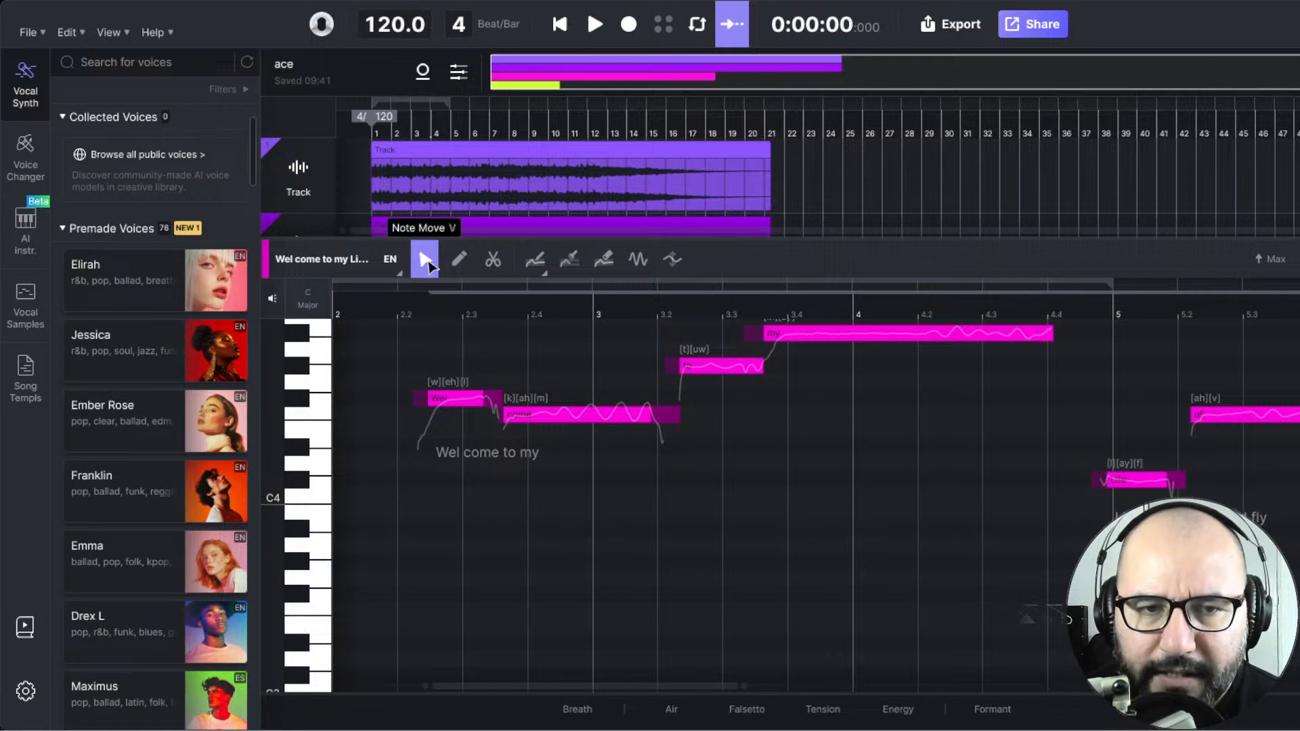
- Try drawing a note on the C4 row below "Wel", undo it, and switch to the note cutting tool
click(459, 261)
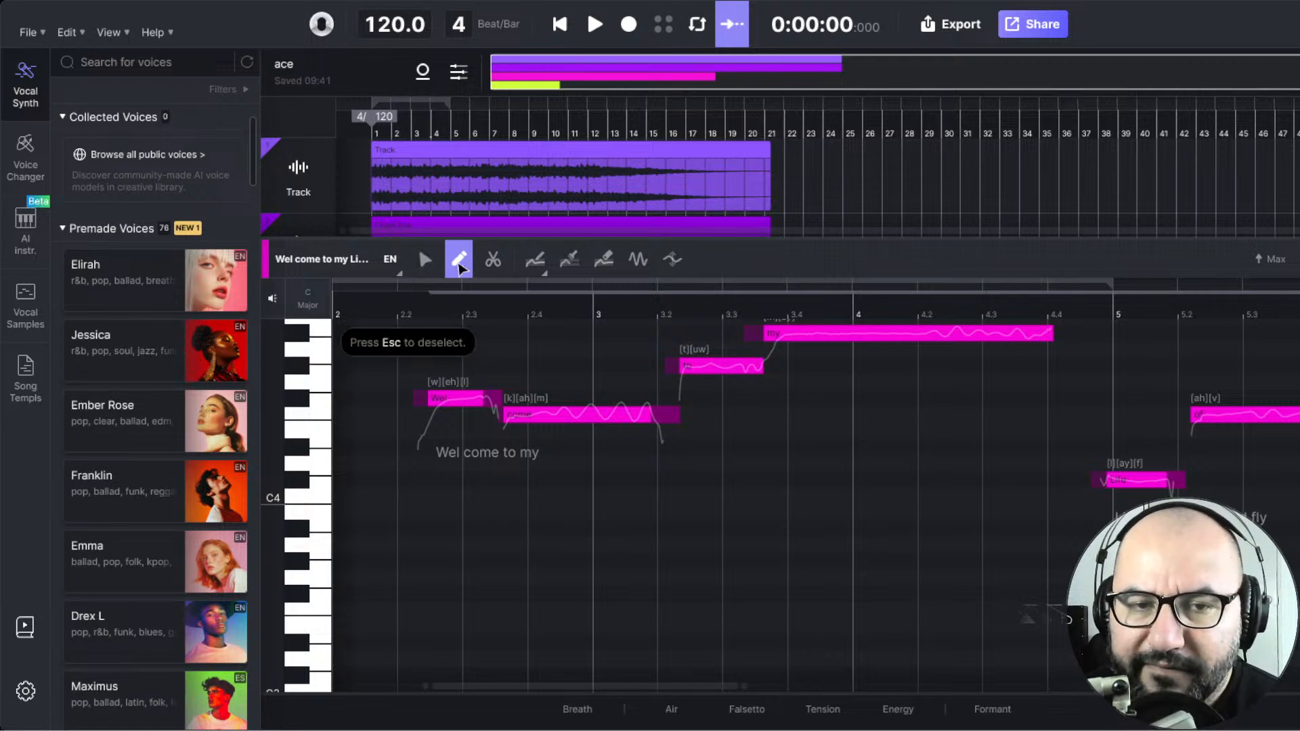
click(439, 496)
key(ctrl+z)
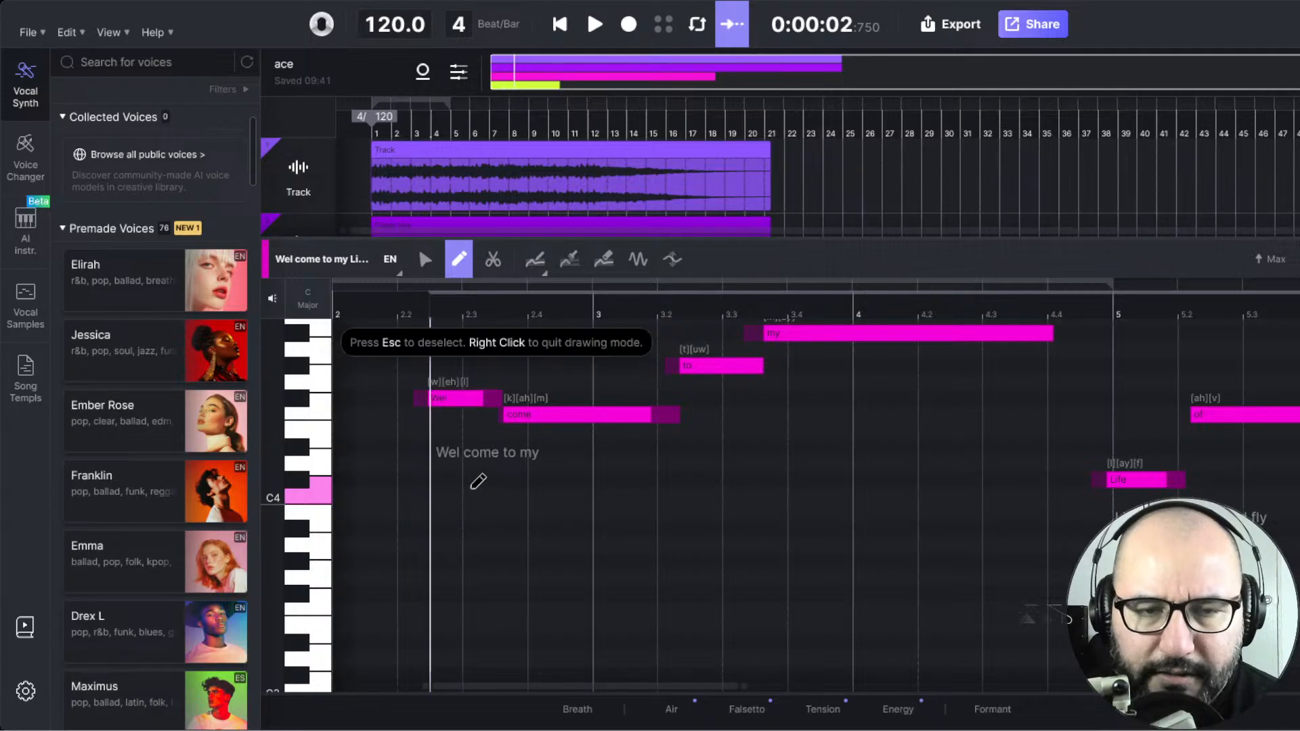
click(490, 264)
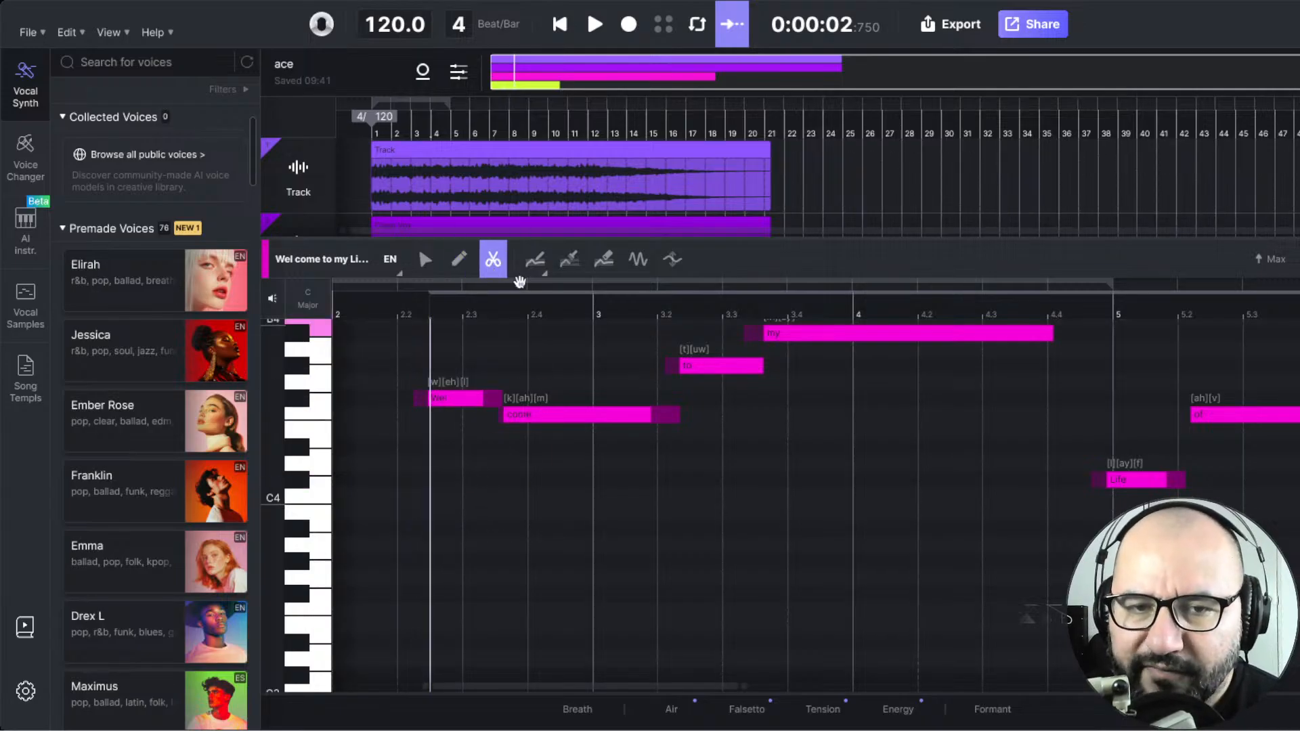
- Compare the pitch drawing, erasing, smoothing, vibrato and pitch adjustment tools in the clip editor, and return to the Note Move tool
click(539, 268)
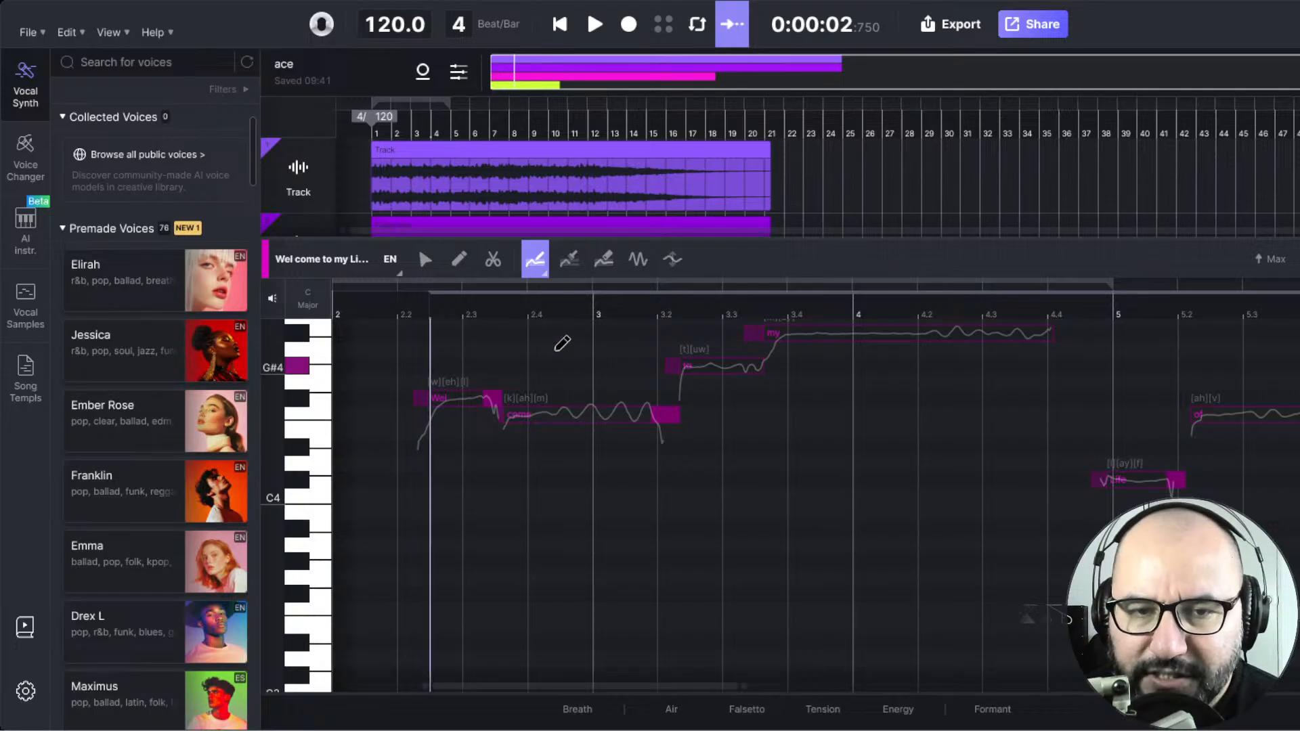
click(568, 264)
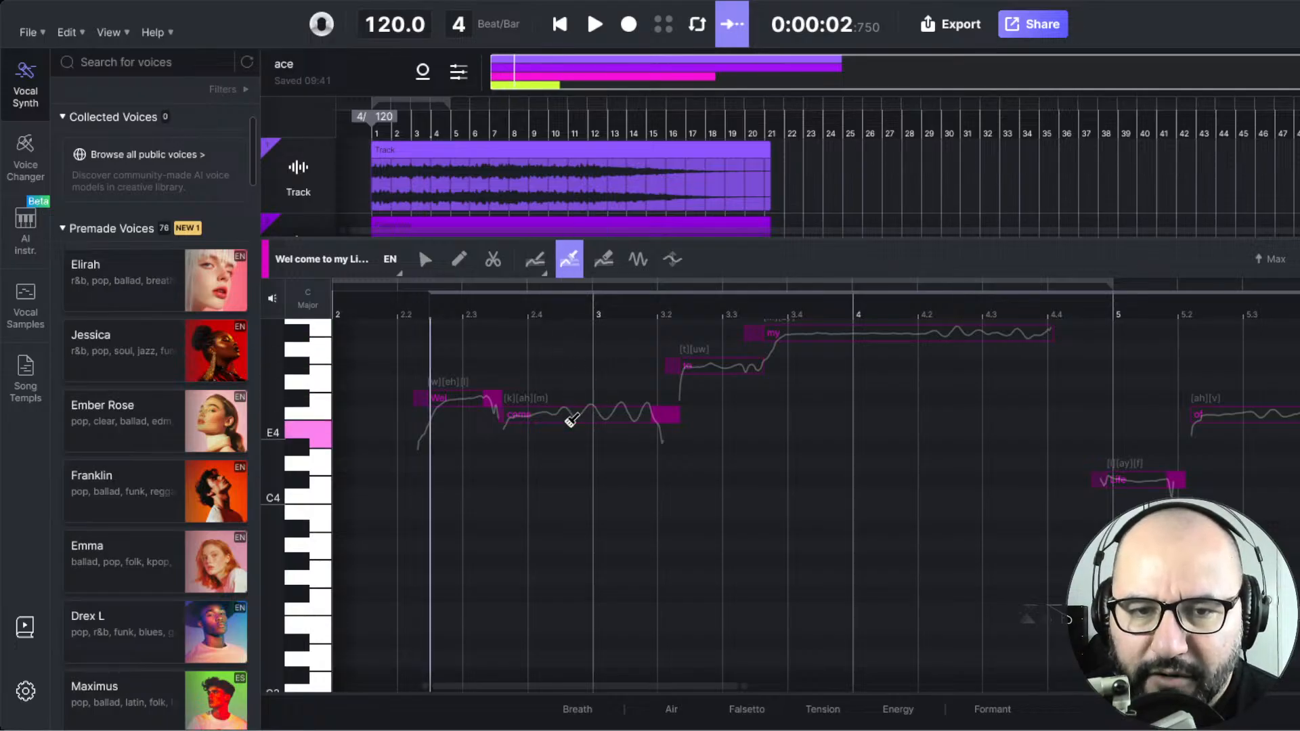
click(604, 261)
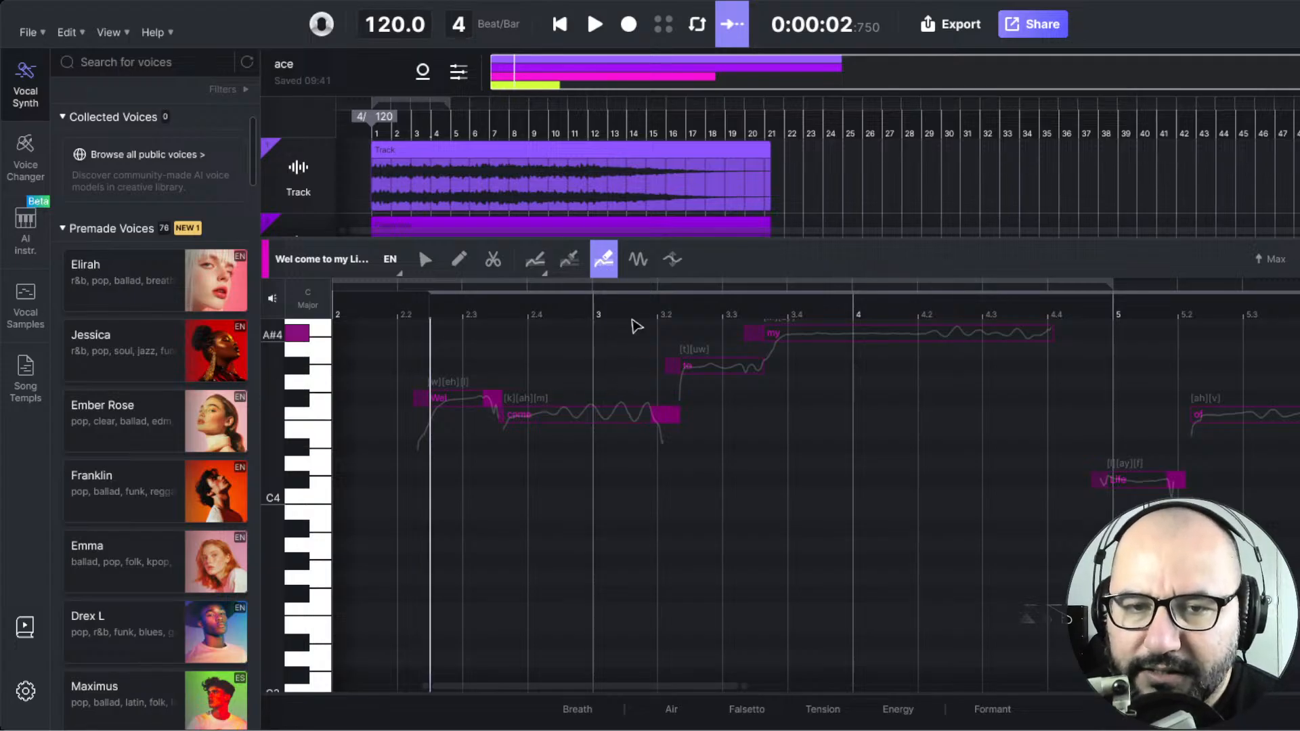
click(636, 263)
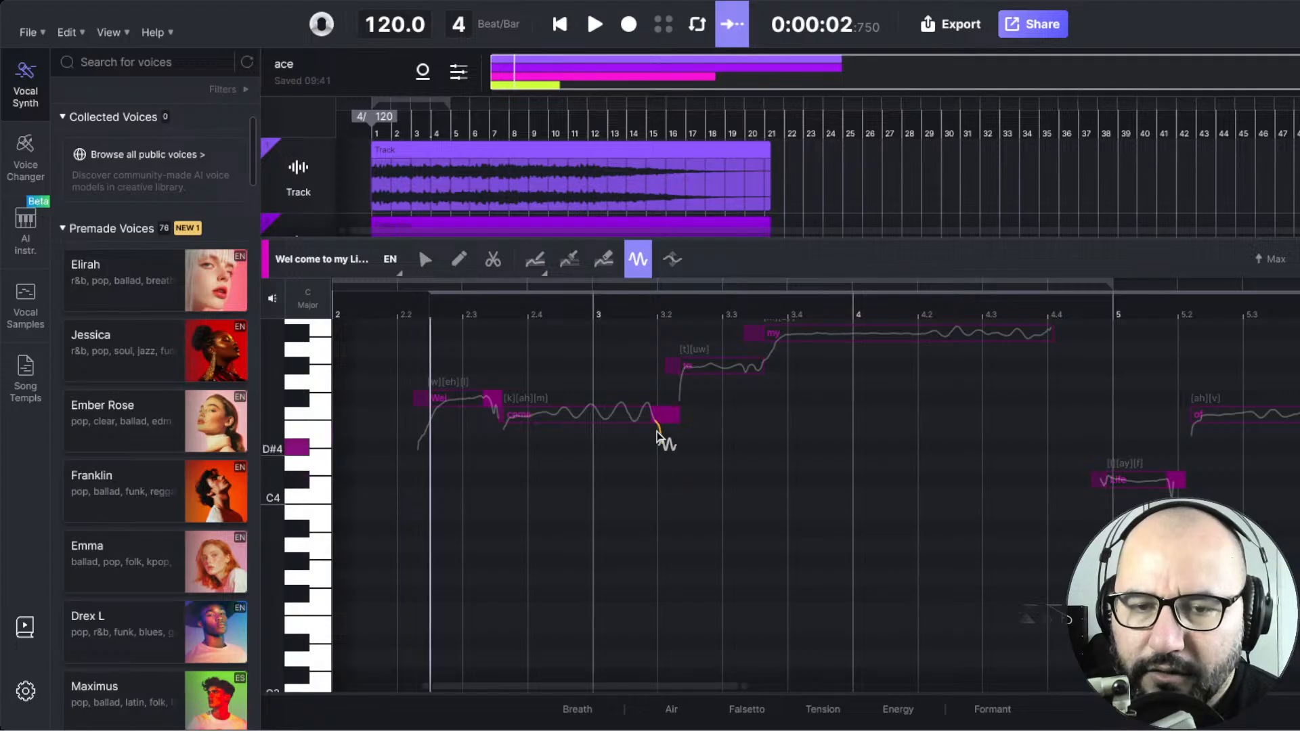
click(659, 393)
click(757, 481)
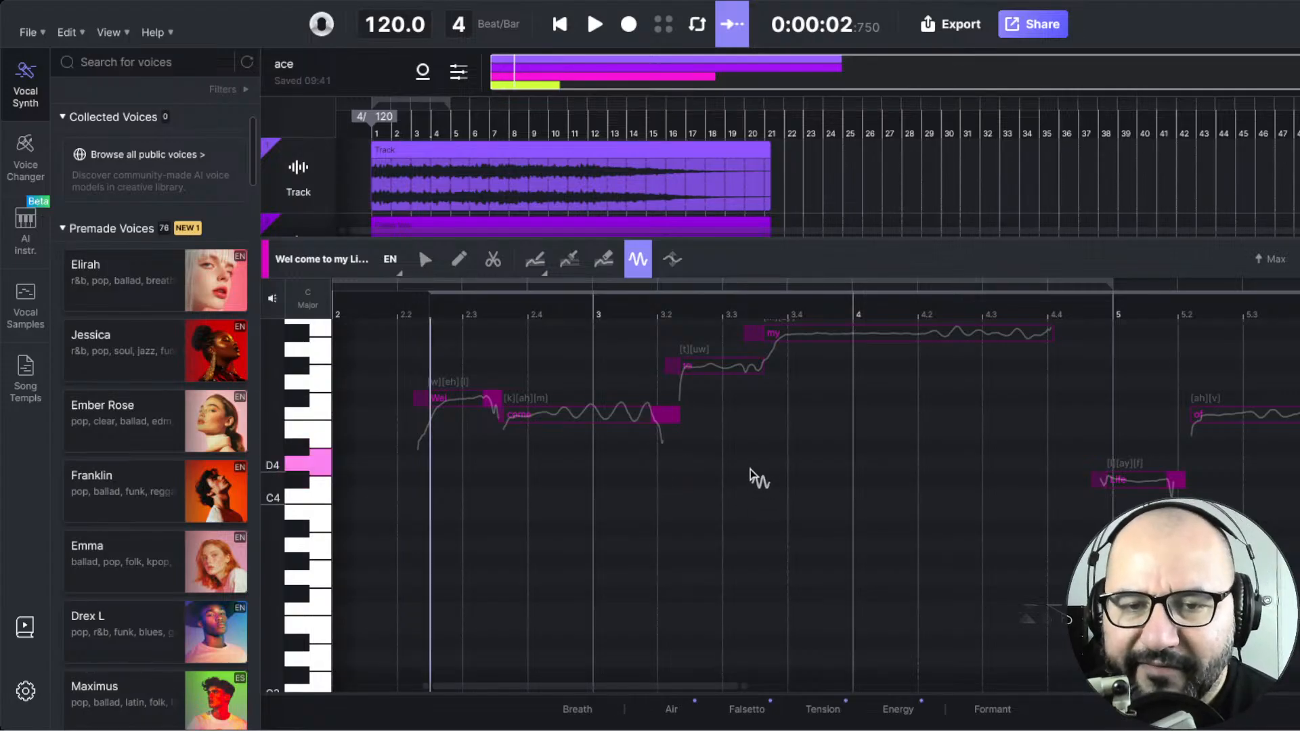
click(673, 259)
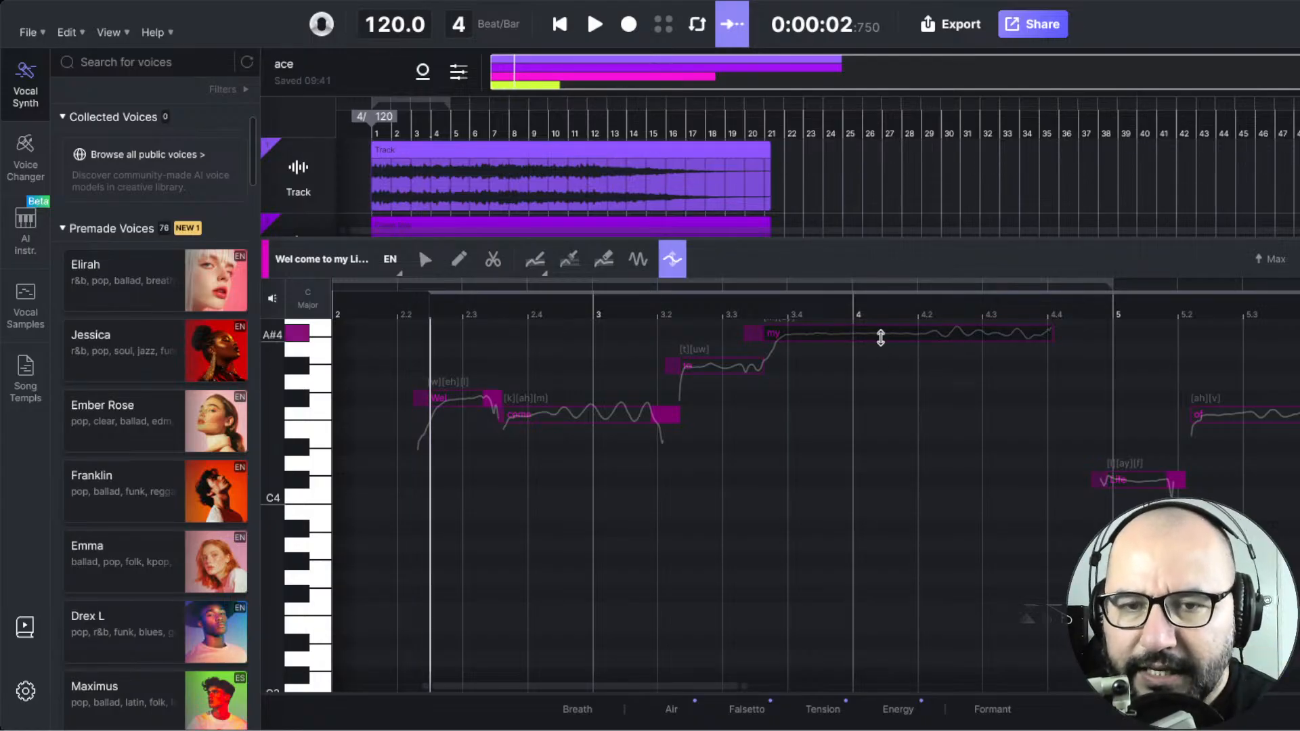
click(422, 269)
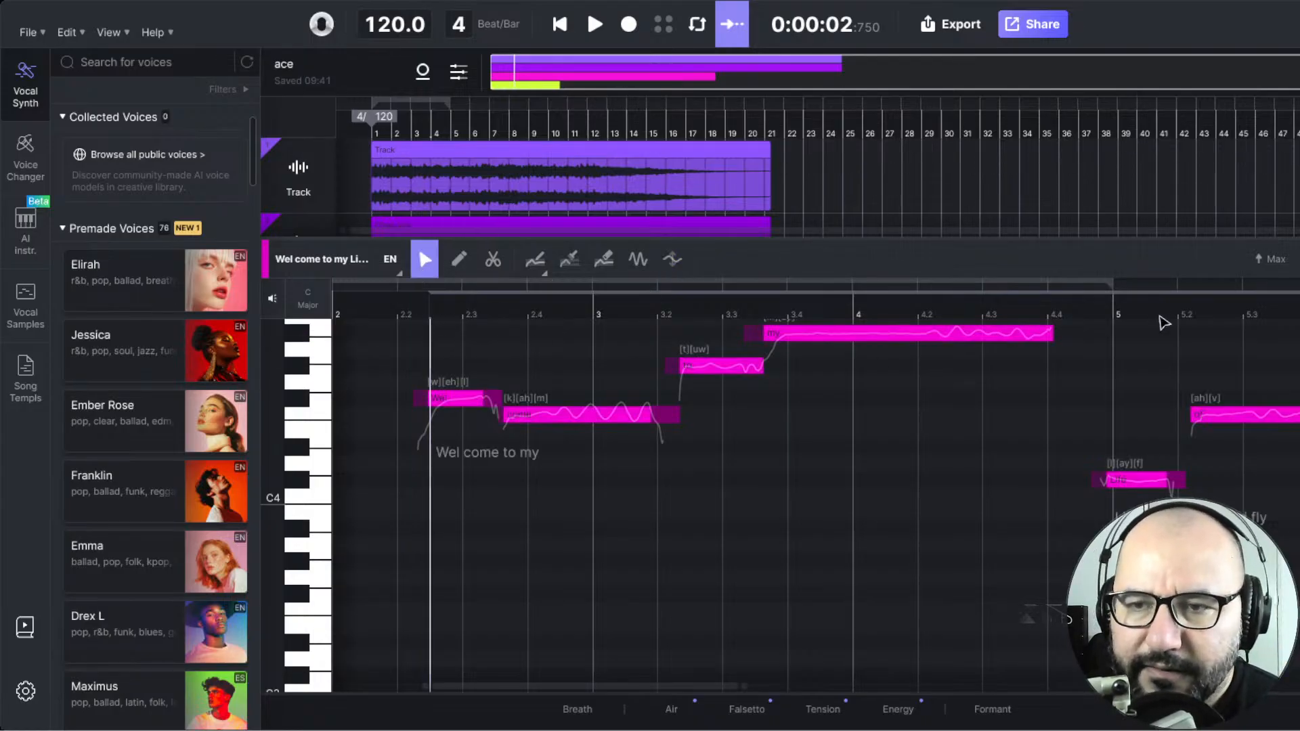
- Fold the clip editor and delete the second Elirah track with its Elirah_Clip_1 clip
click(1286, 228)
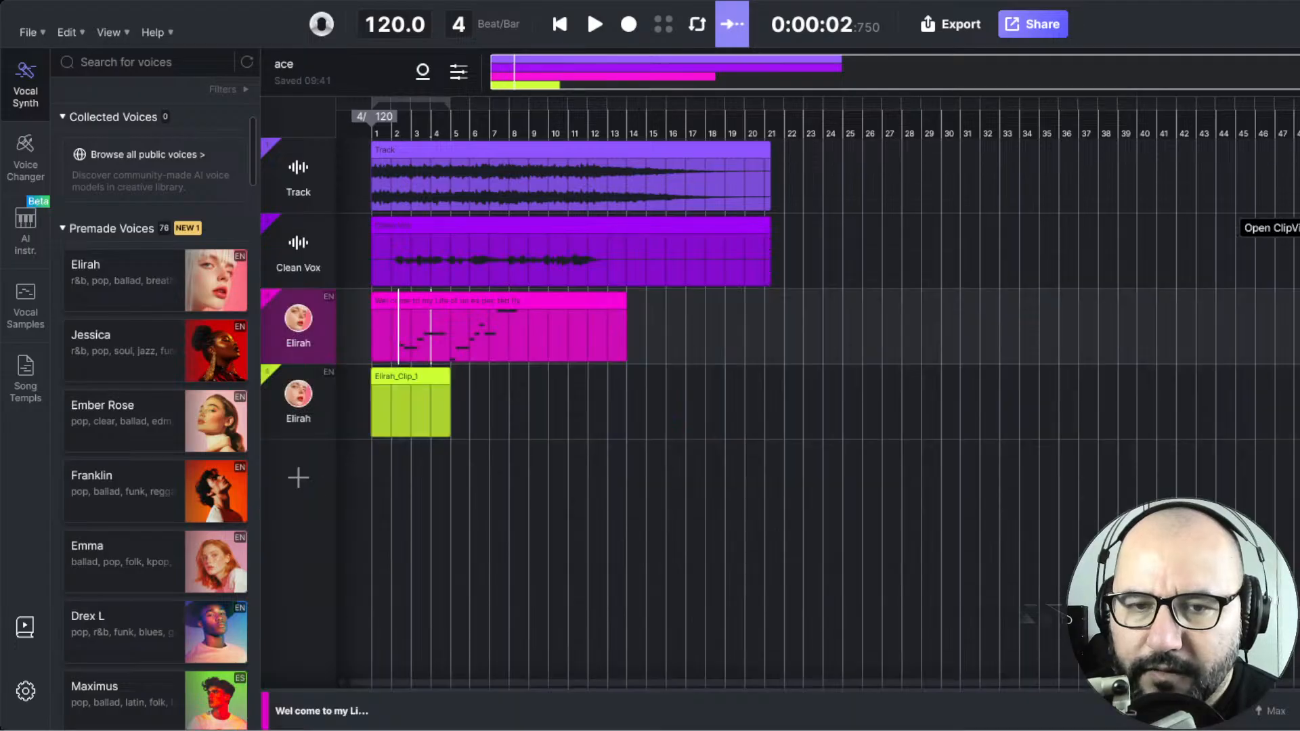
right_click(297, 429)
click(321, 534)
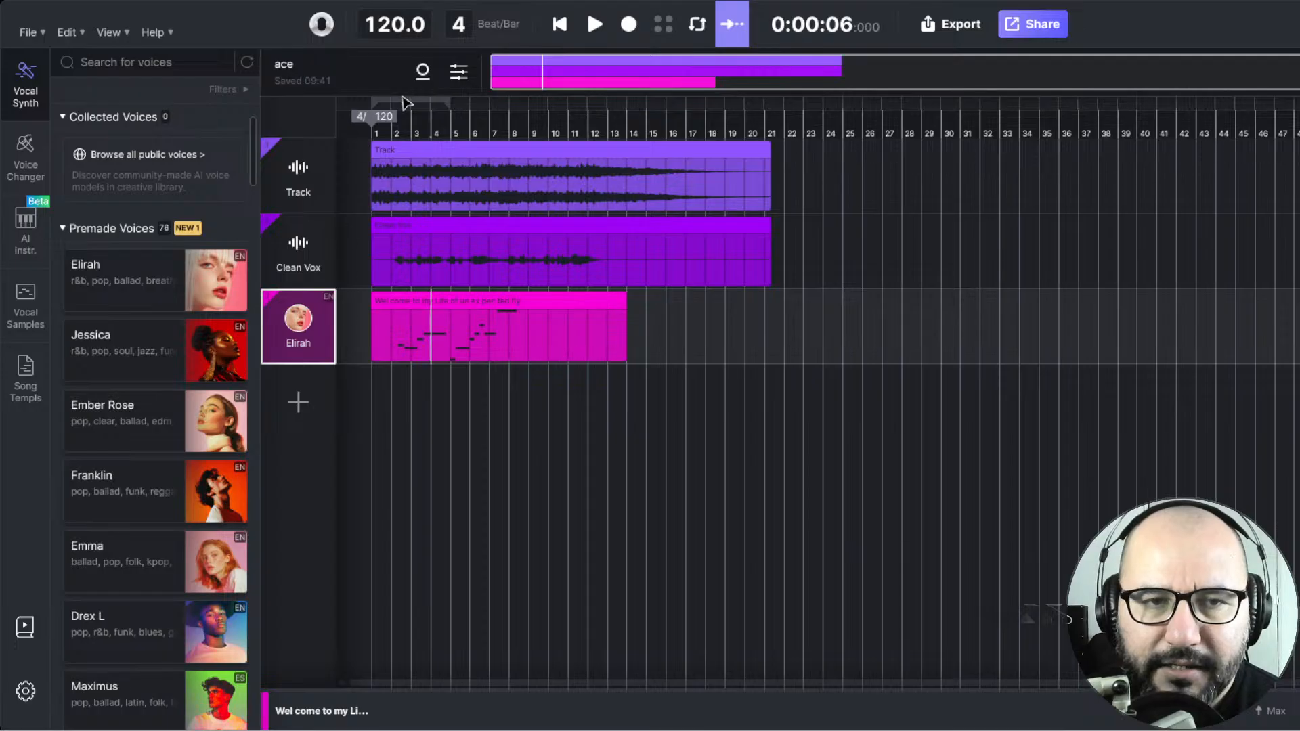
- Show the track details with volume and pan controls, and return the playhead to the start of the project
click(459, 71)
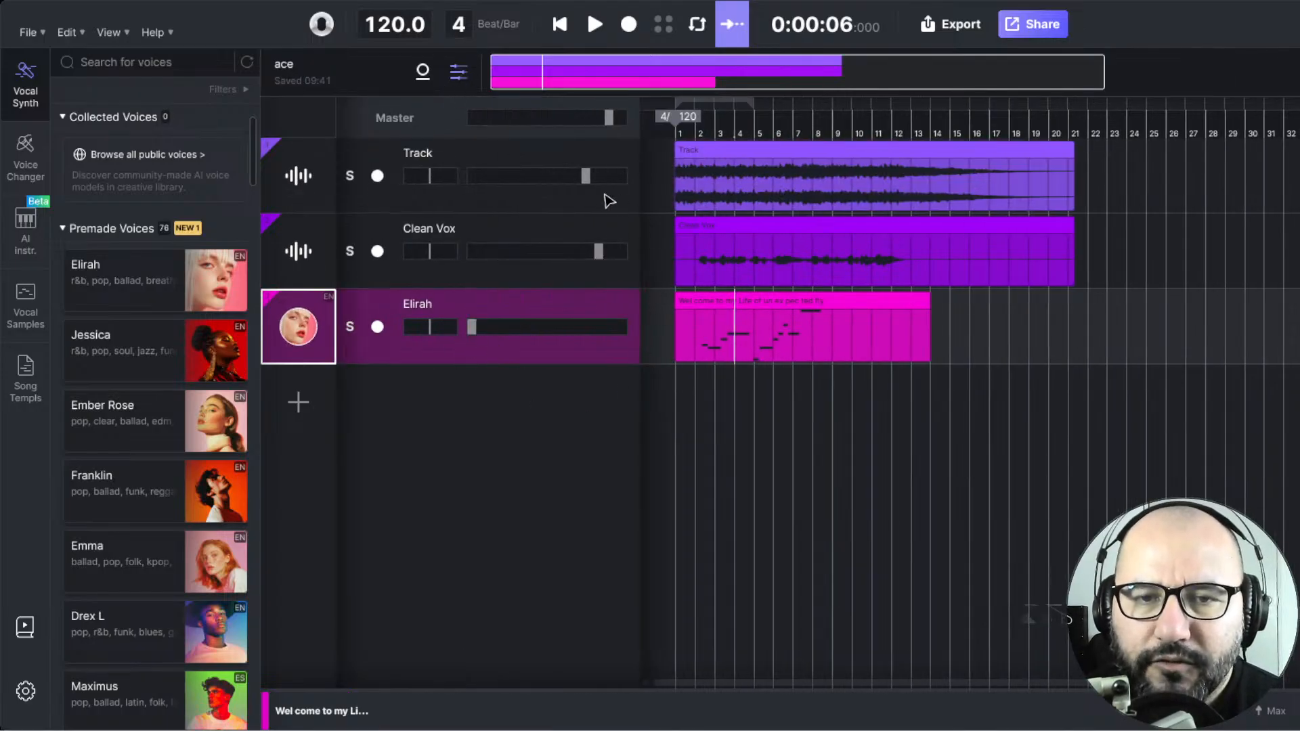
click(559, 23)
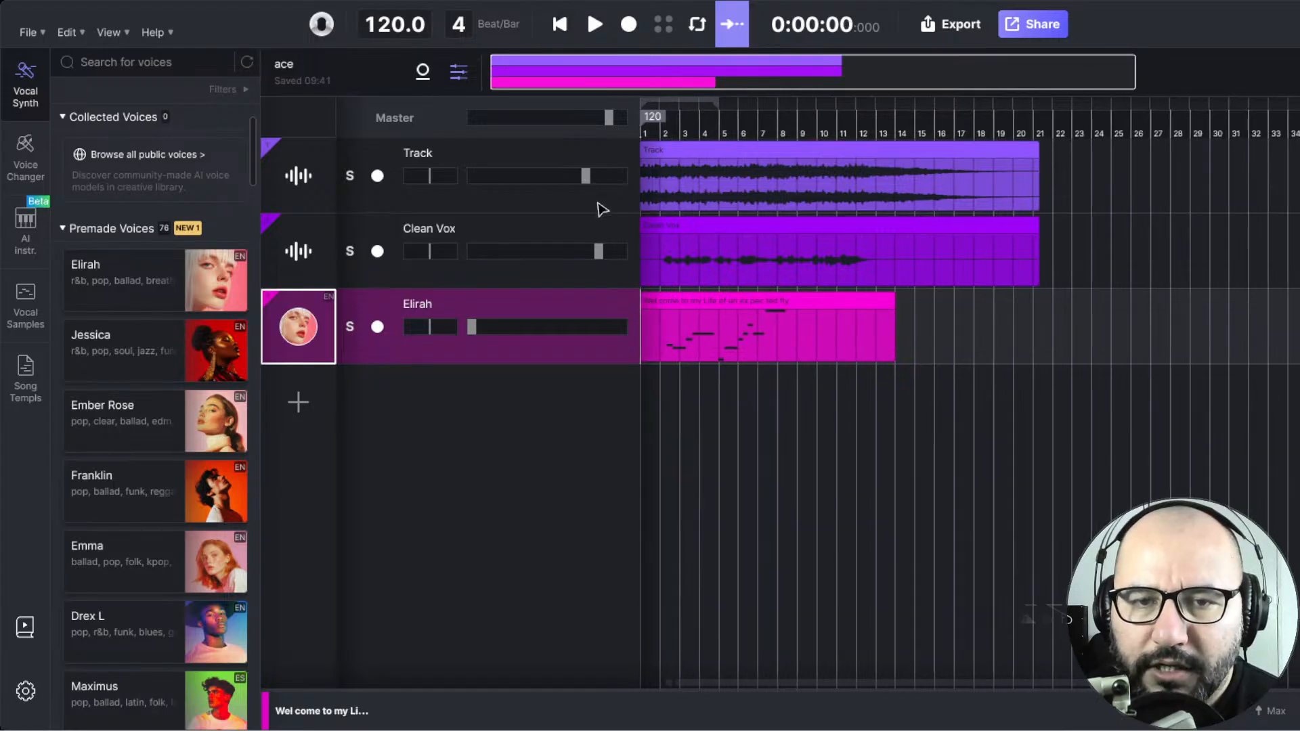
click(564, 210)
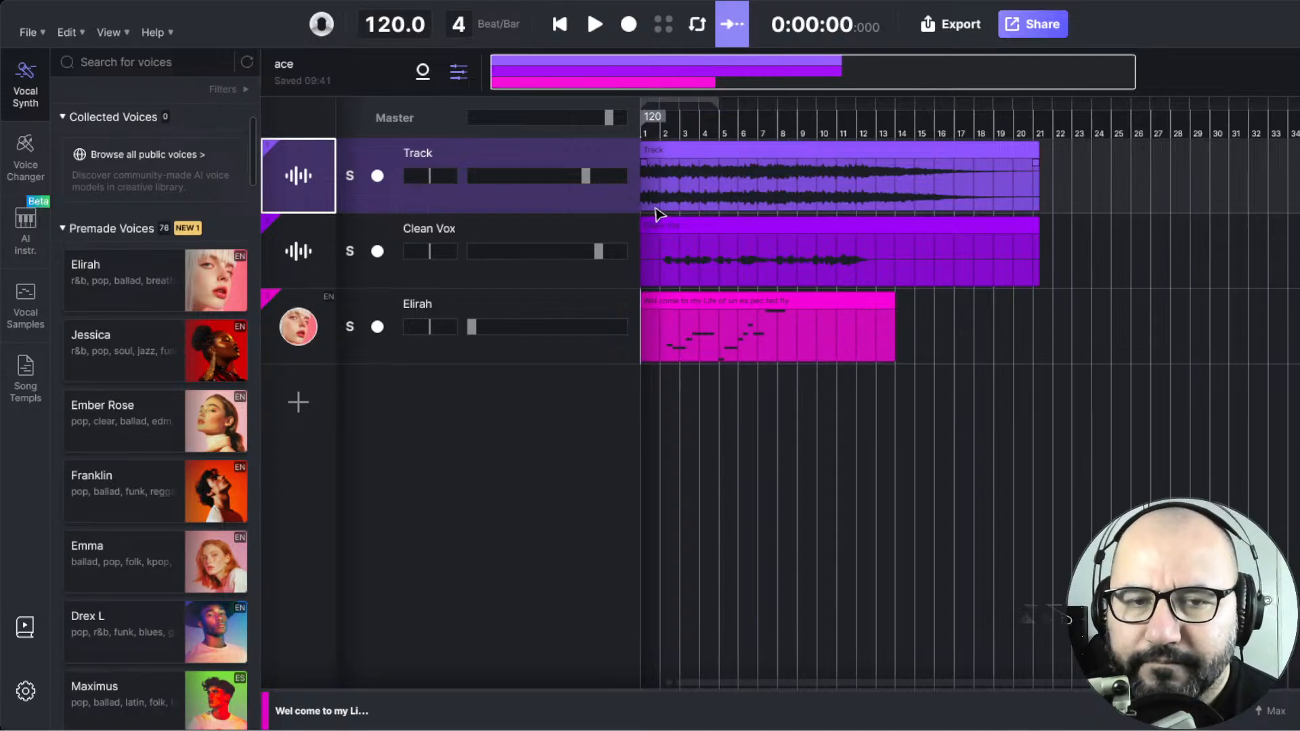
click(601, 282)
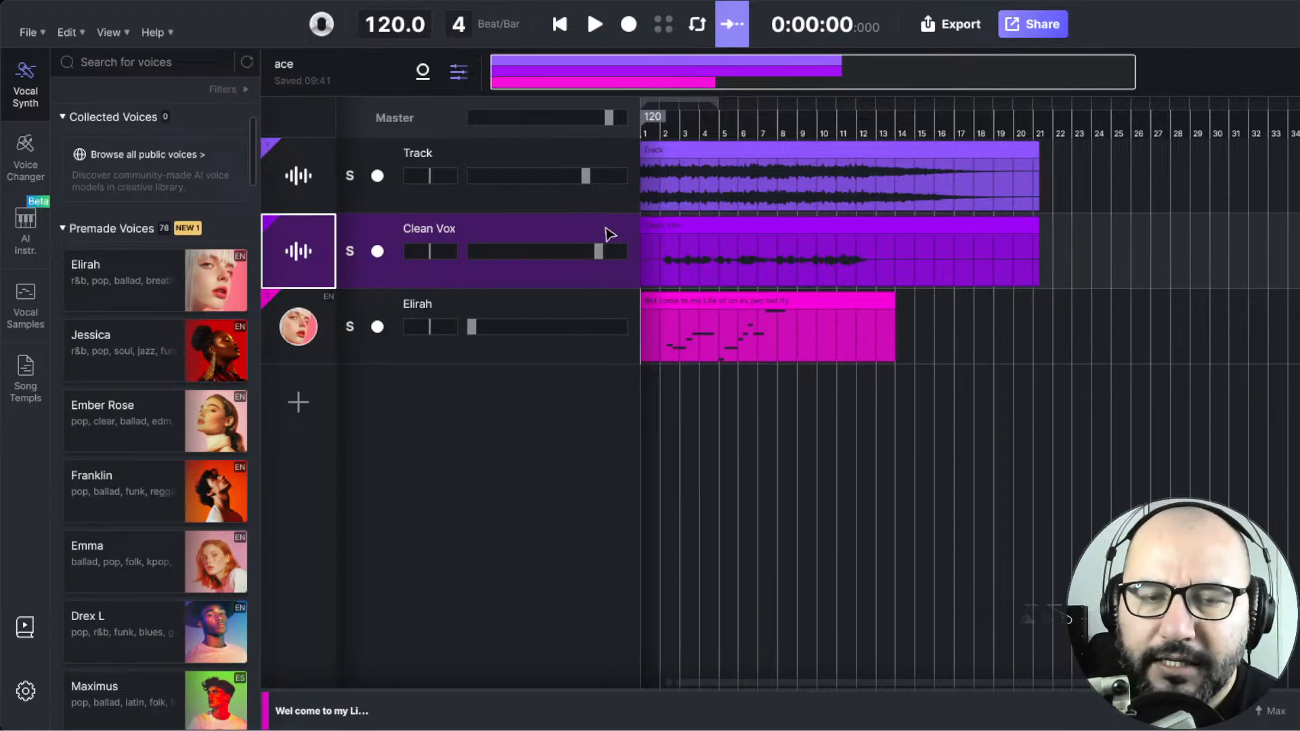
click(607, 209)
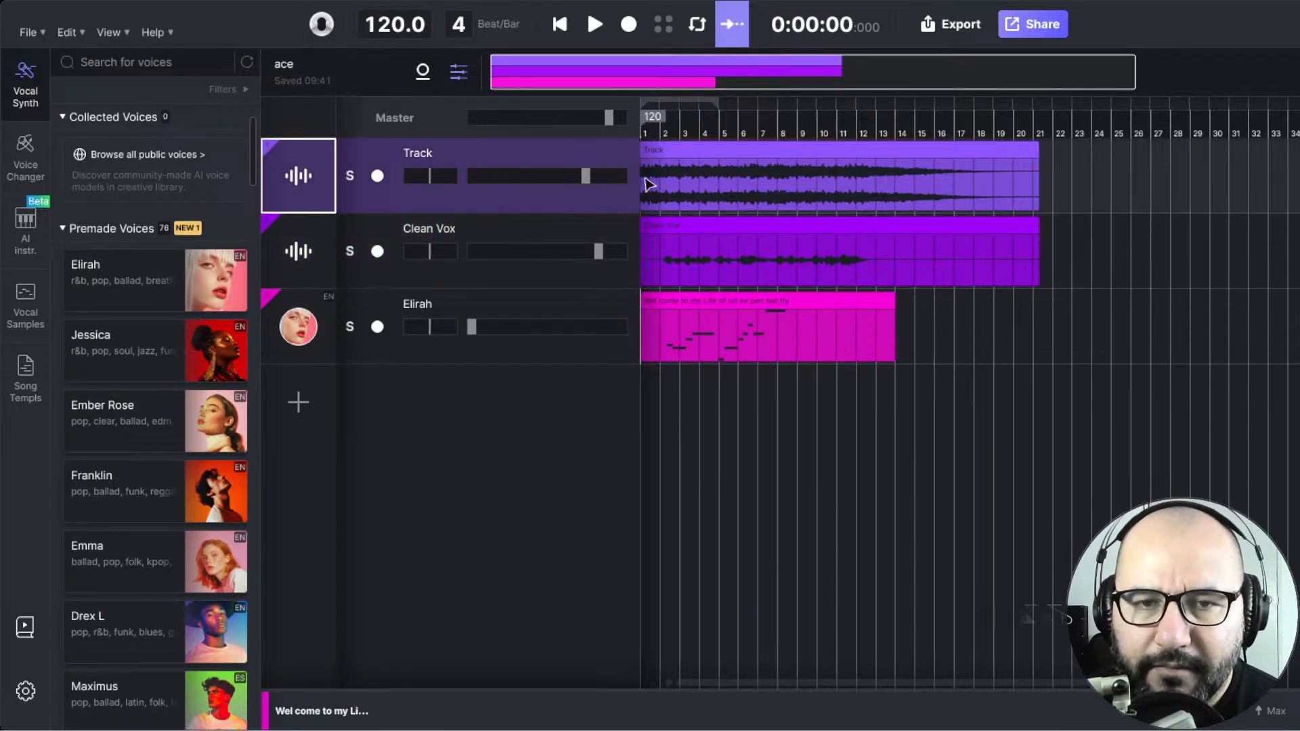
click(568, 29)
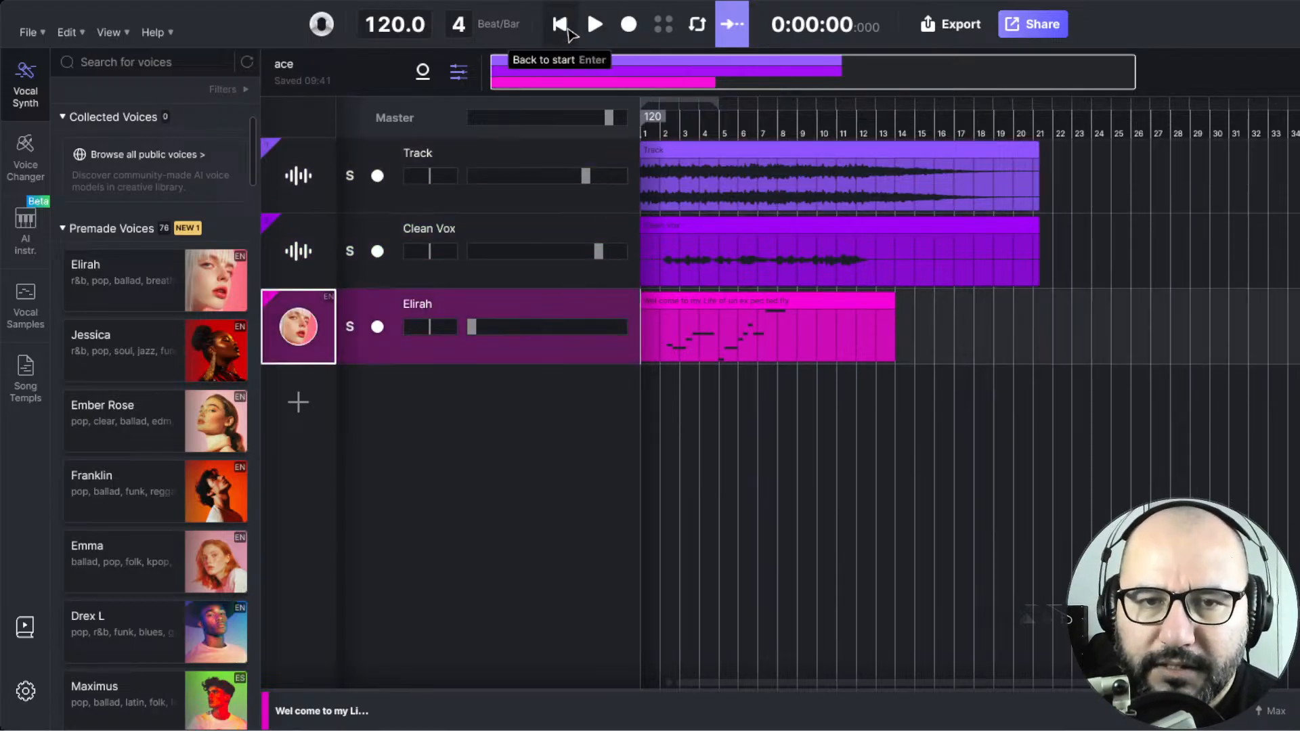
- Play the project from the start, soloing and unsoloing the Clean Vox track and the Track backing in turn
key(space)
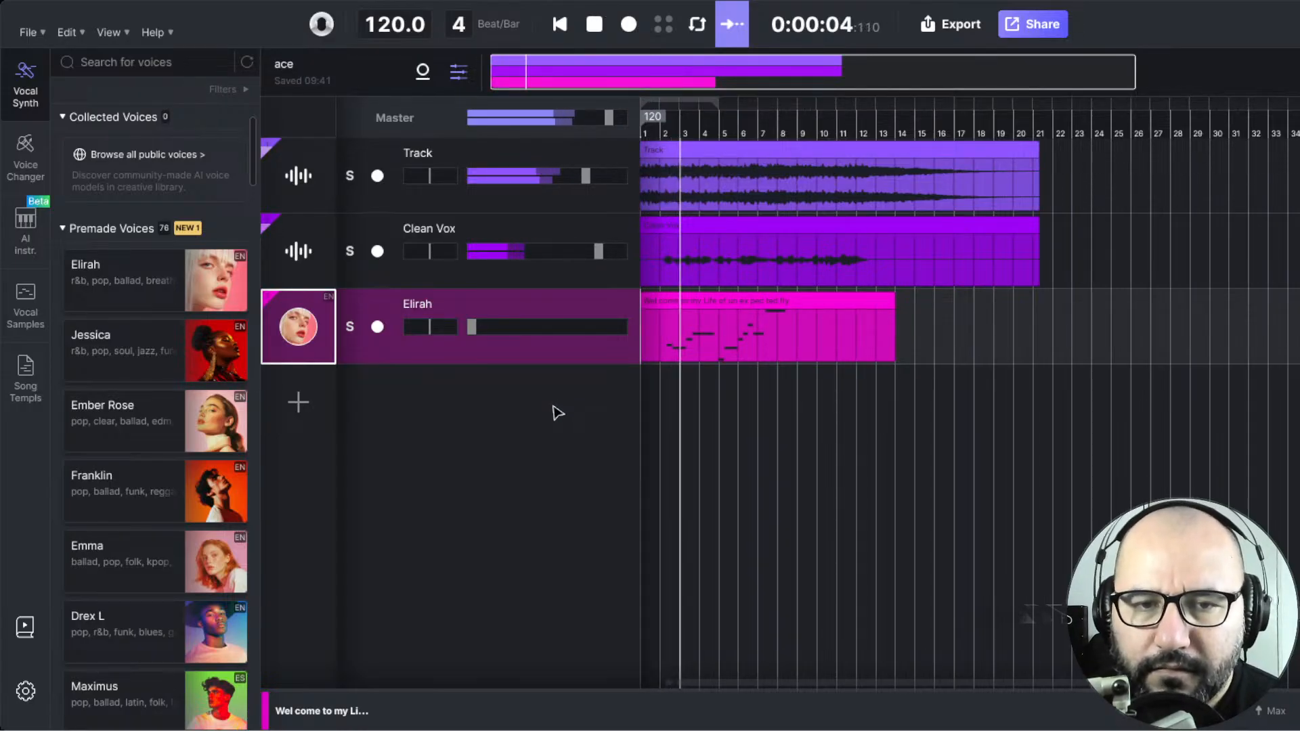
click(351, 255)
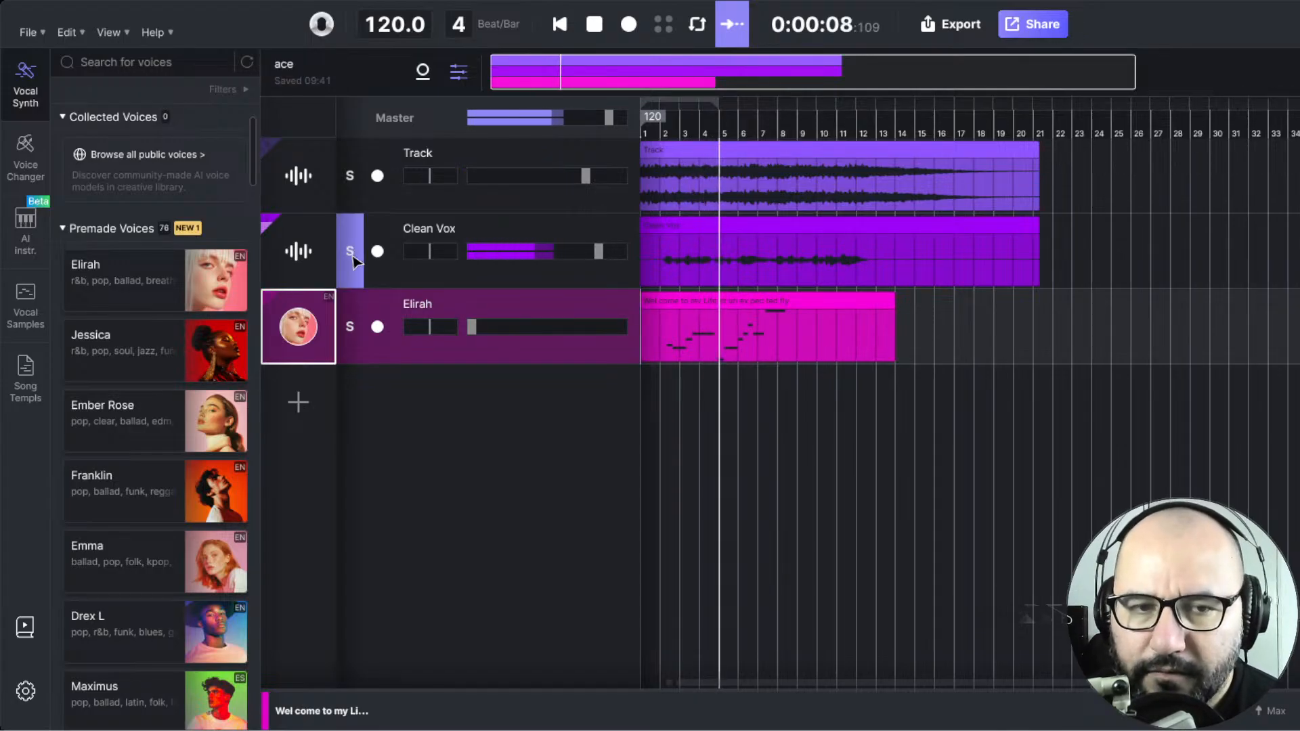
click(351, 256)
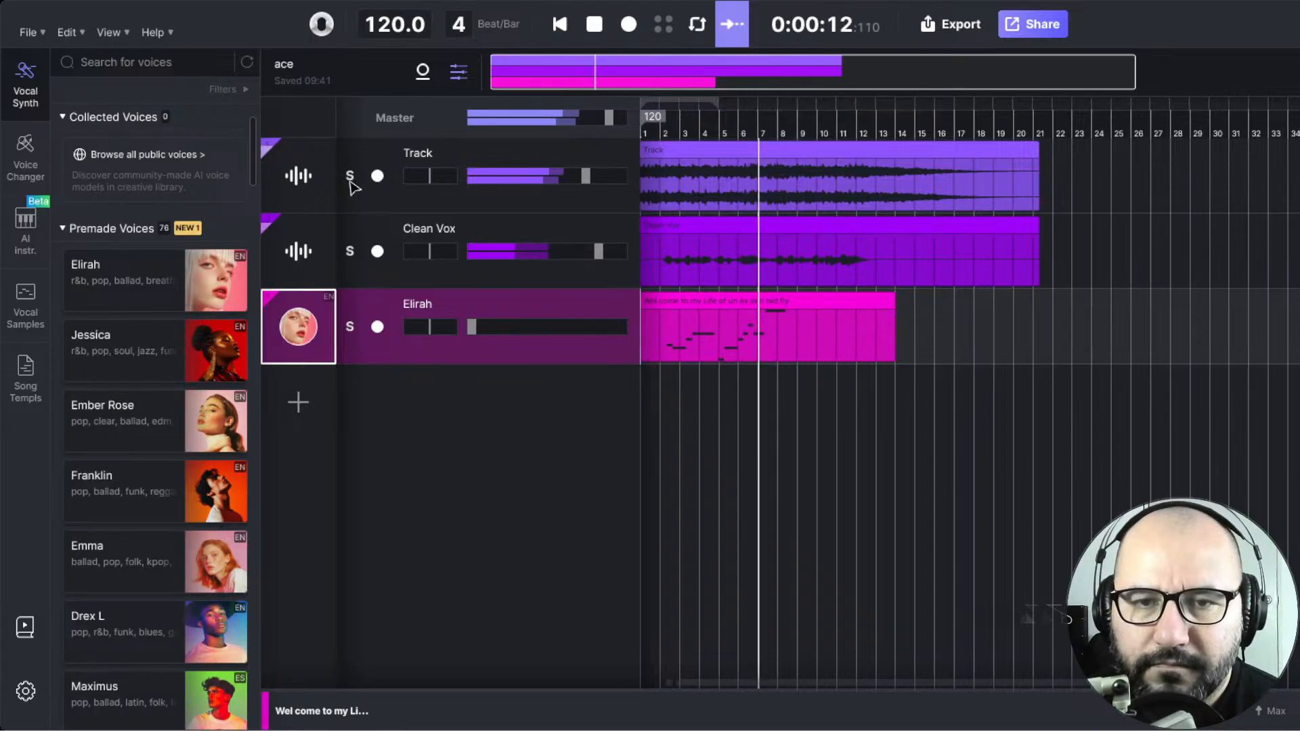
click(350, 178)
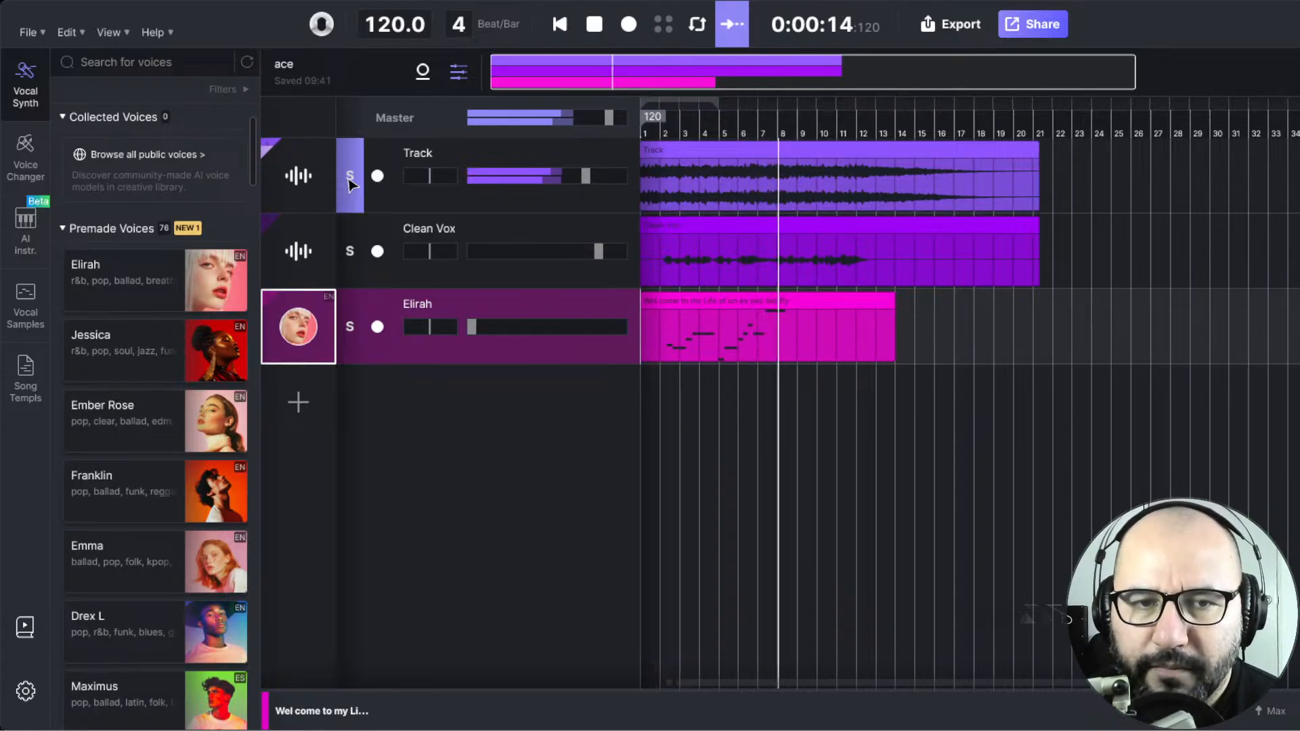
click(351, 179)
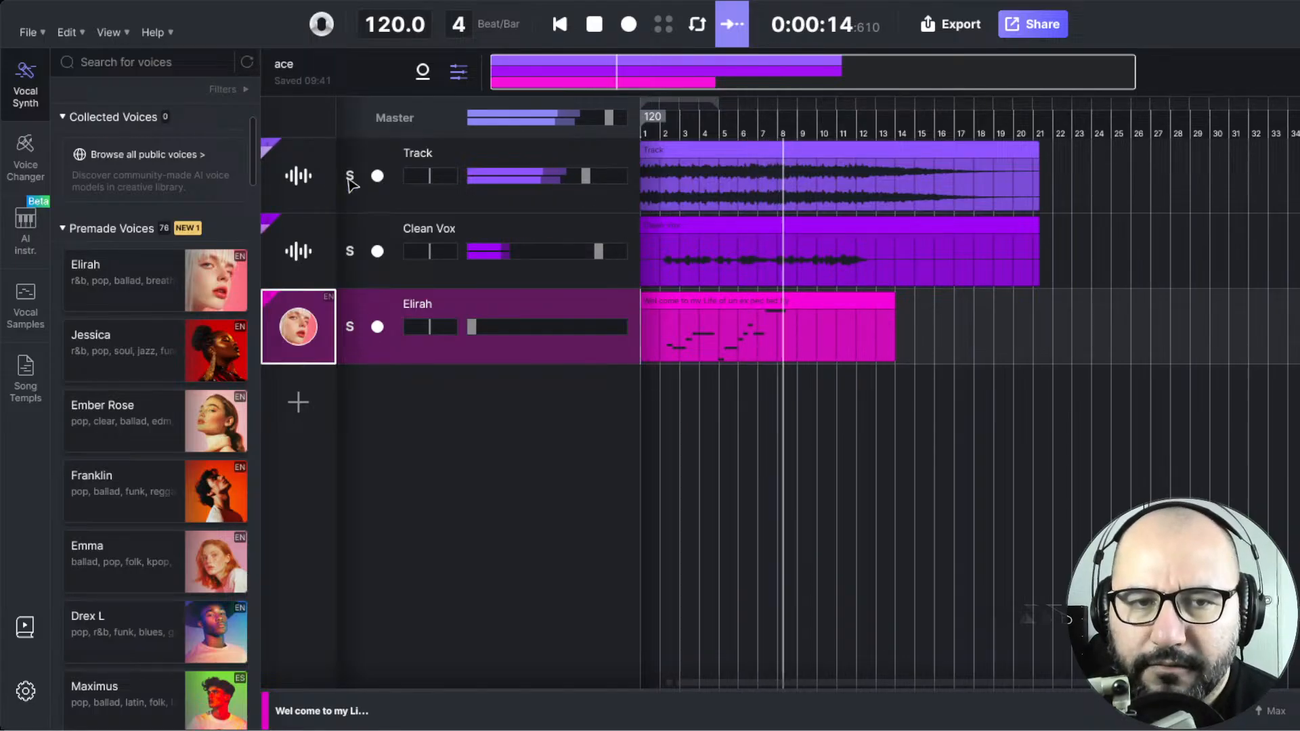
- Stop playback, turn the Clean Vox track's volume all the way down and return the playhead to the project start
click(463, 458)
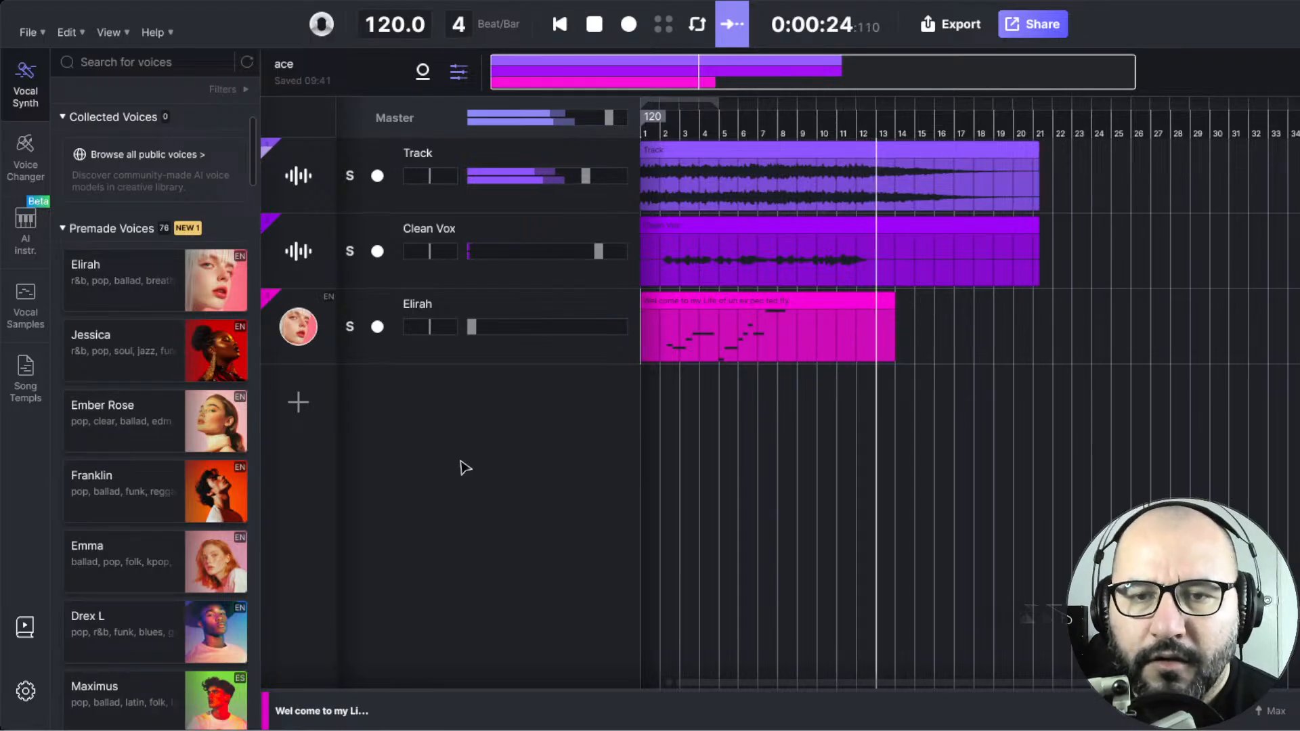
key(space)
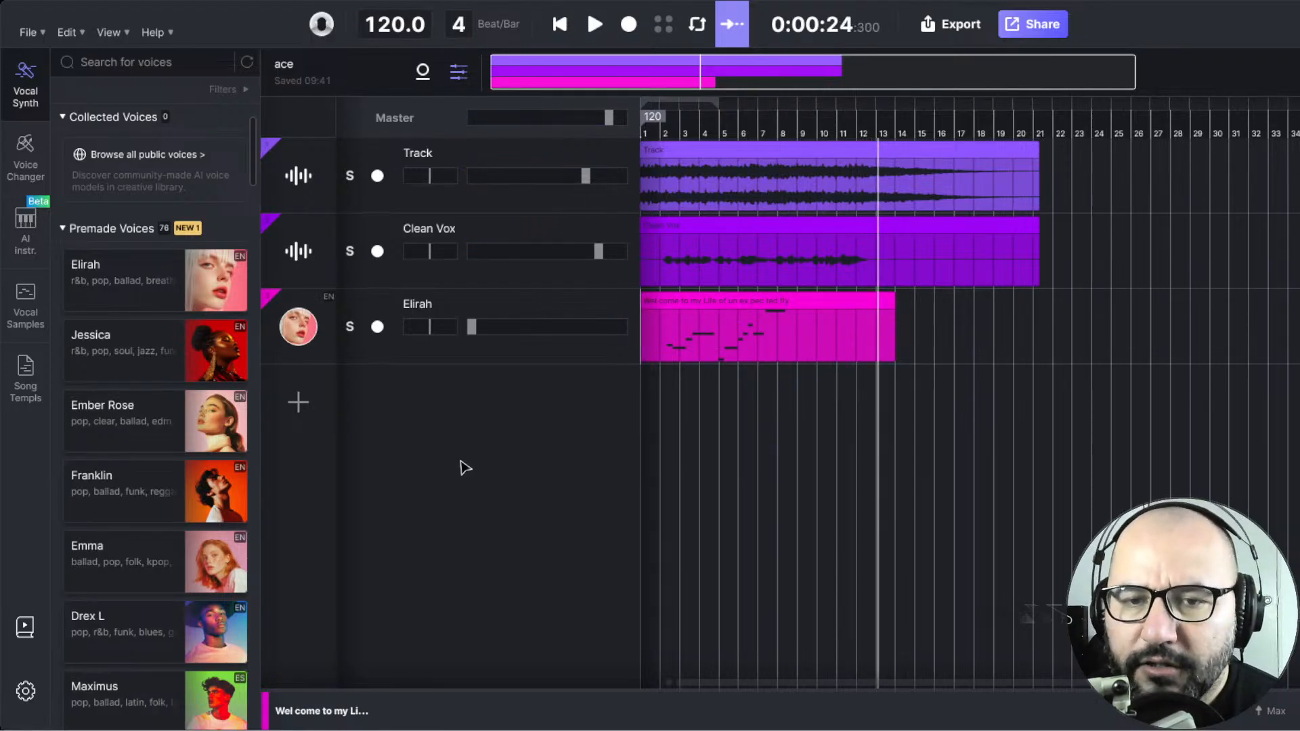
click(568, 360)
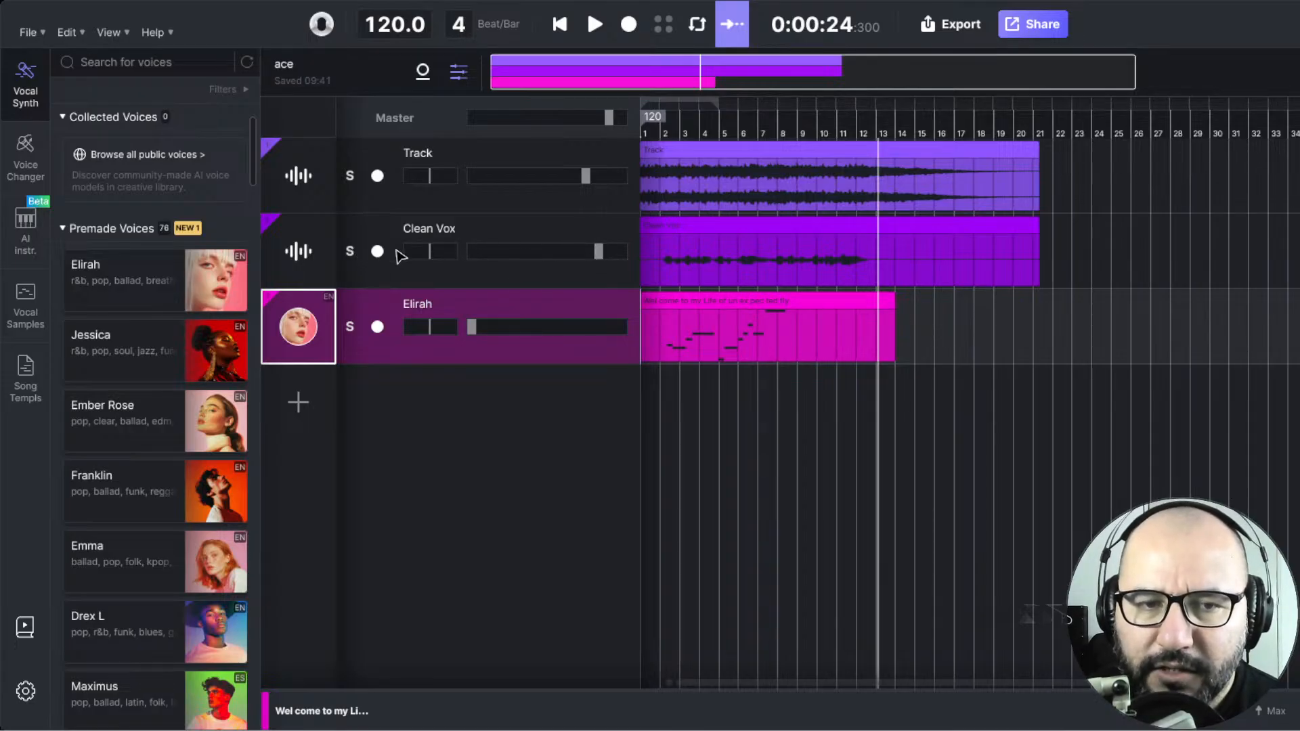
drag(598, 252, 472, 251)
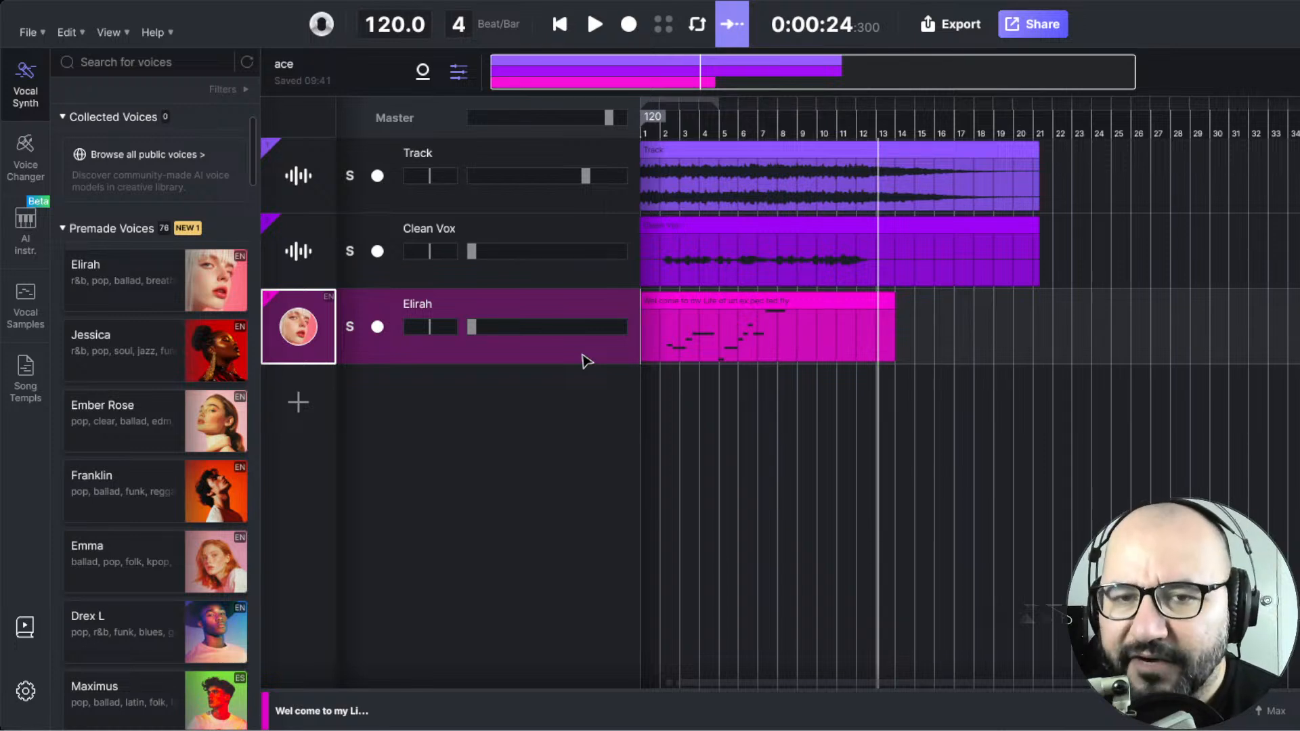
click(559, 24)
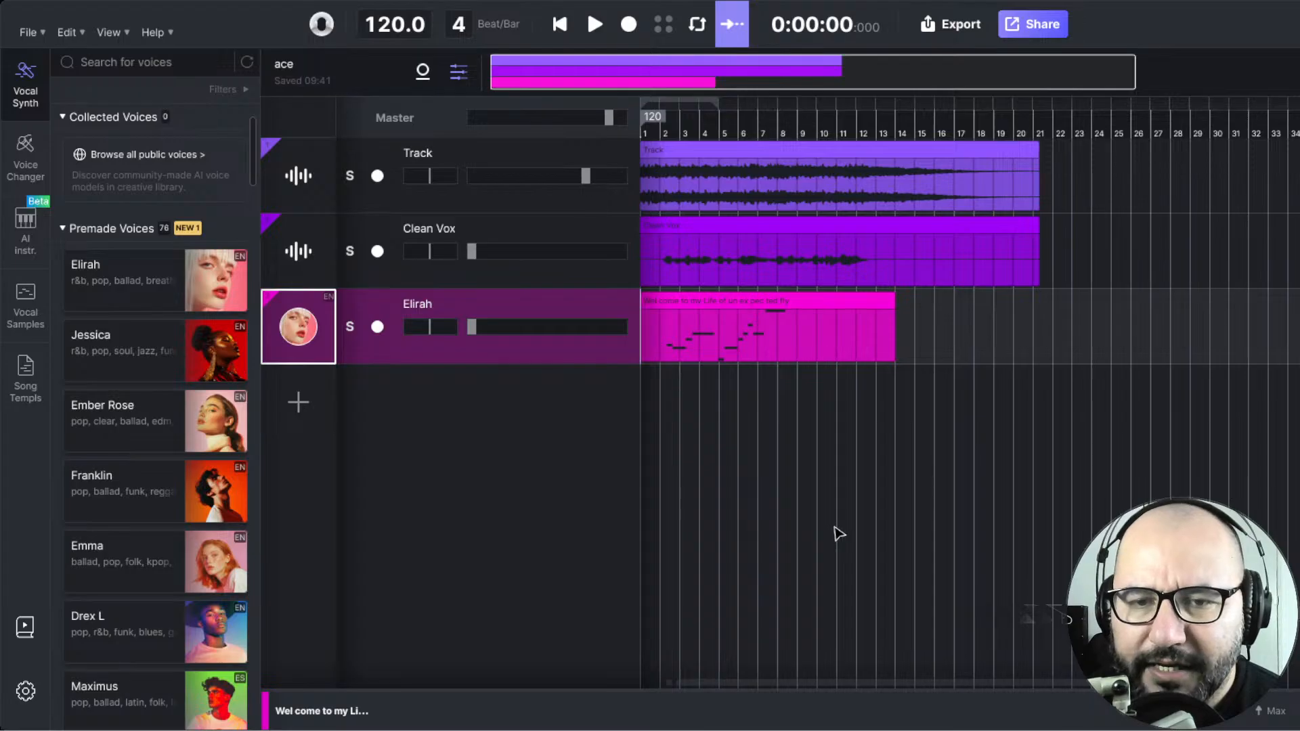
- Fold the clip editor with the playhead at the project start, and raise the Elirah track's volume
scroll(784, 473, left, 1)
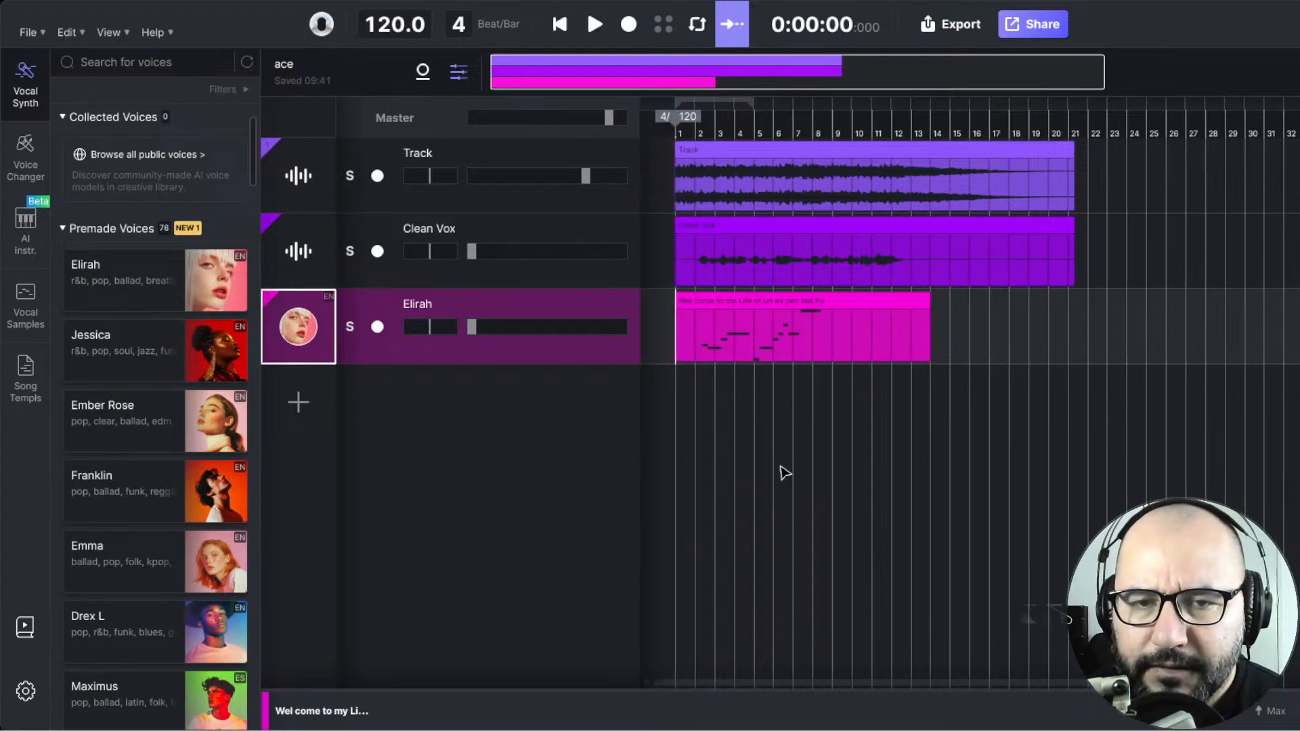
click(704, 327)
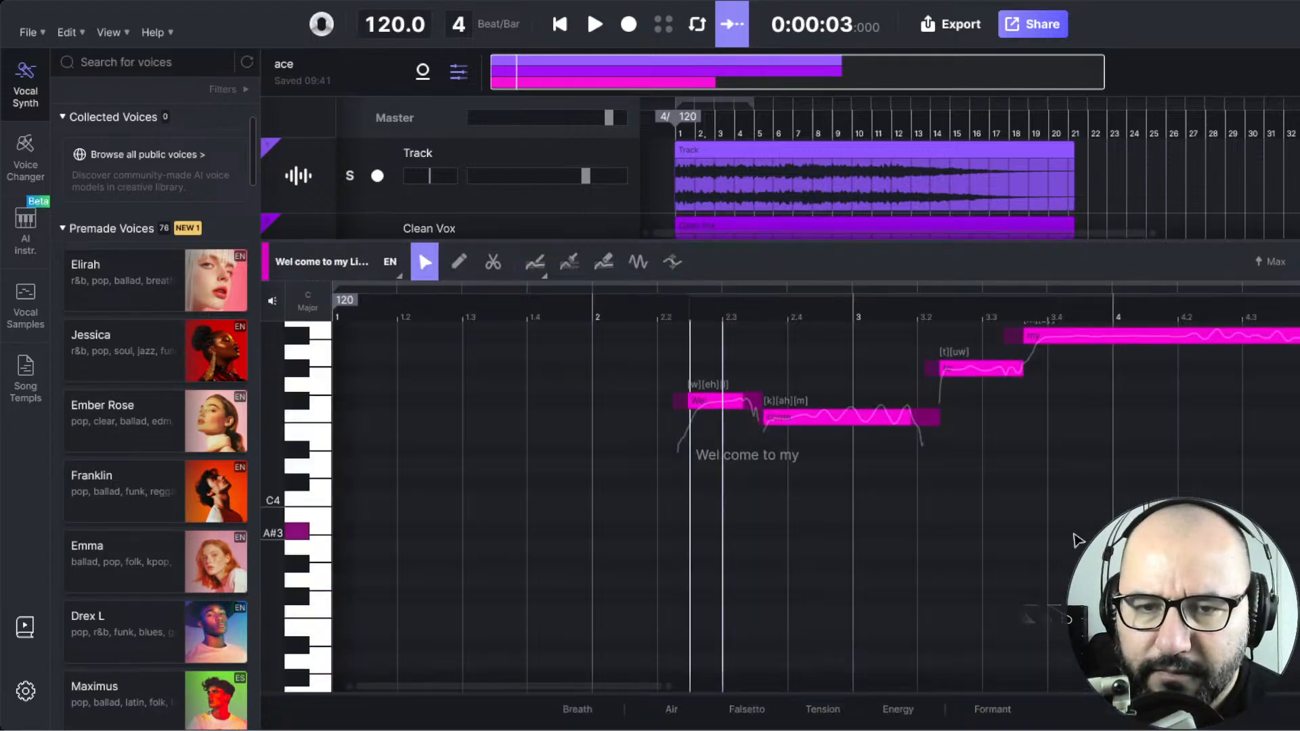
click(556, 336)
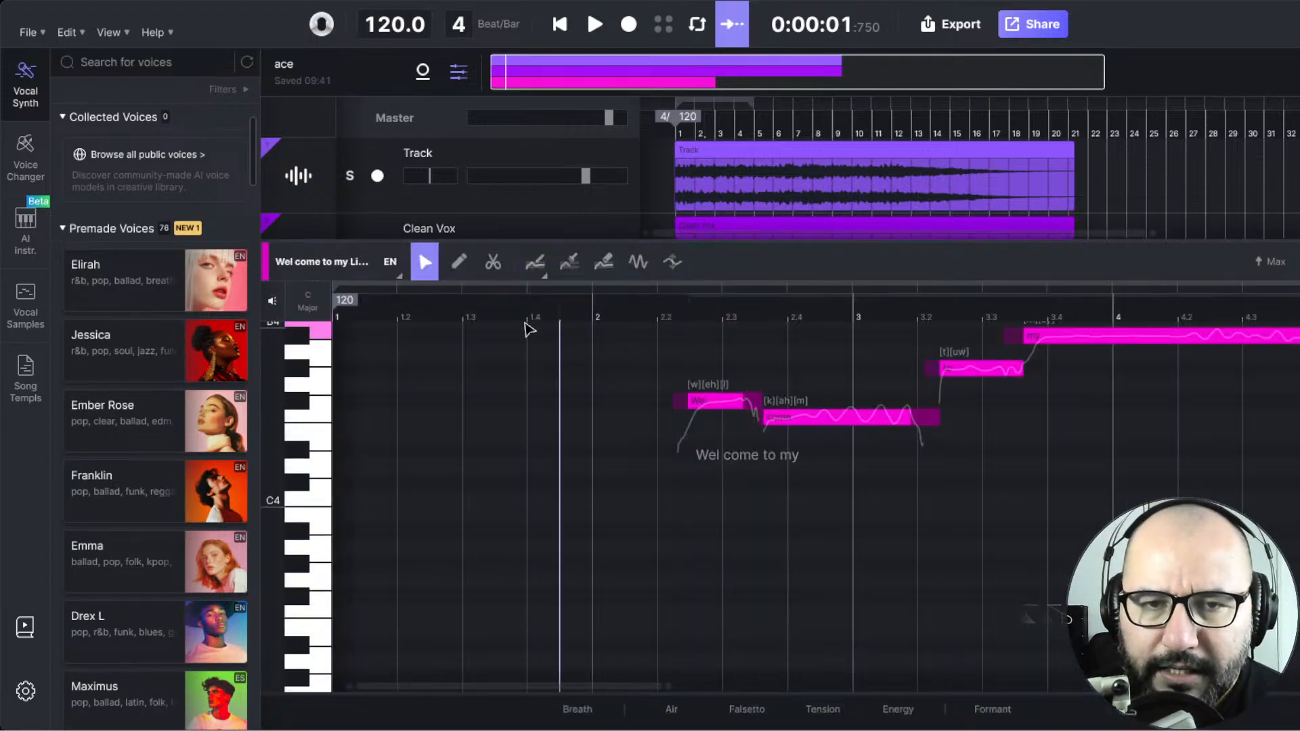
click(562, 27)
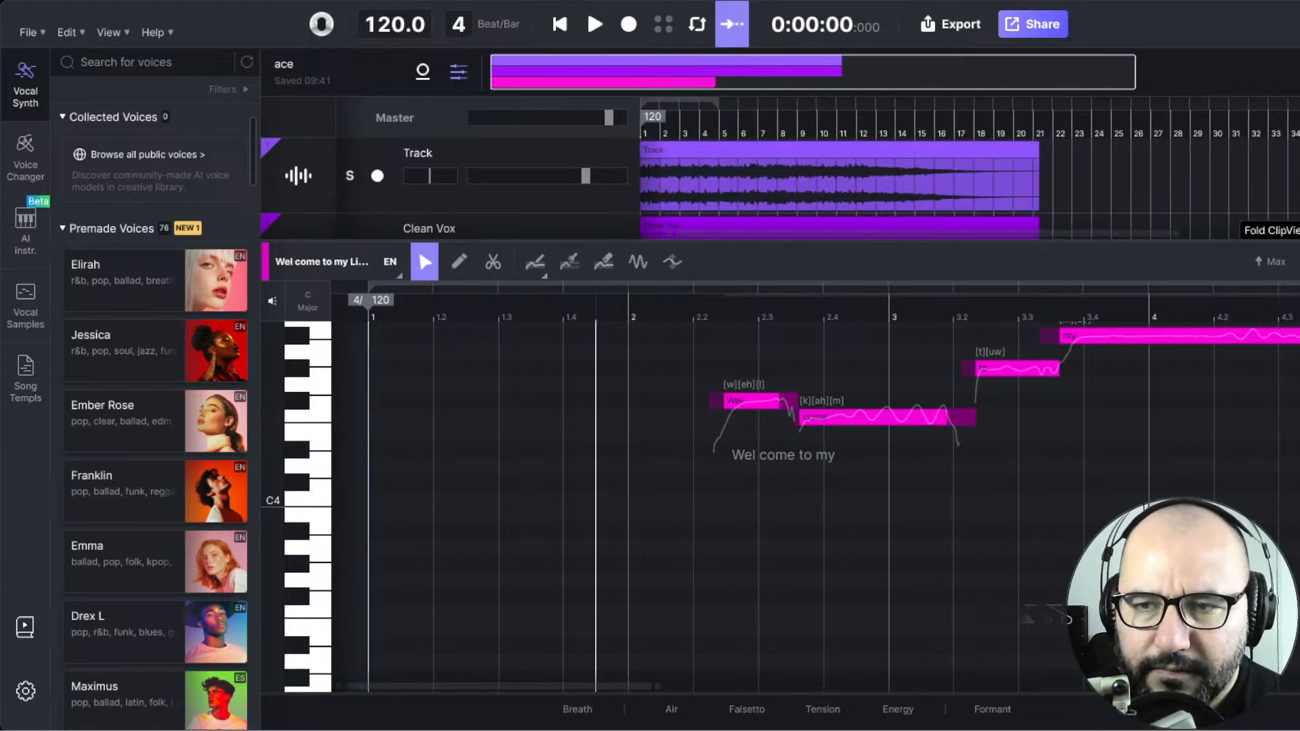
click(1270, 261)
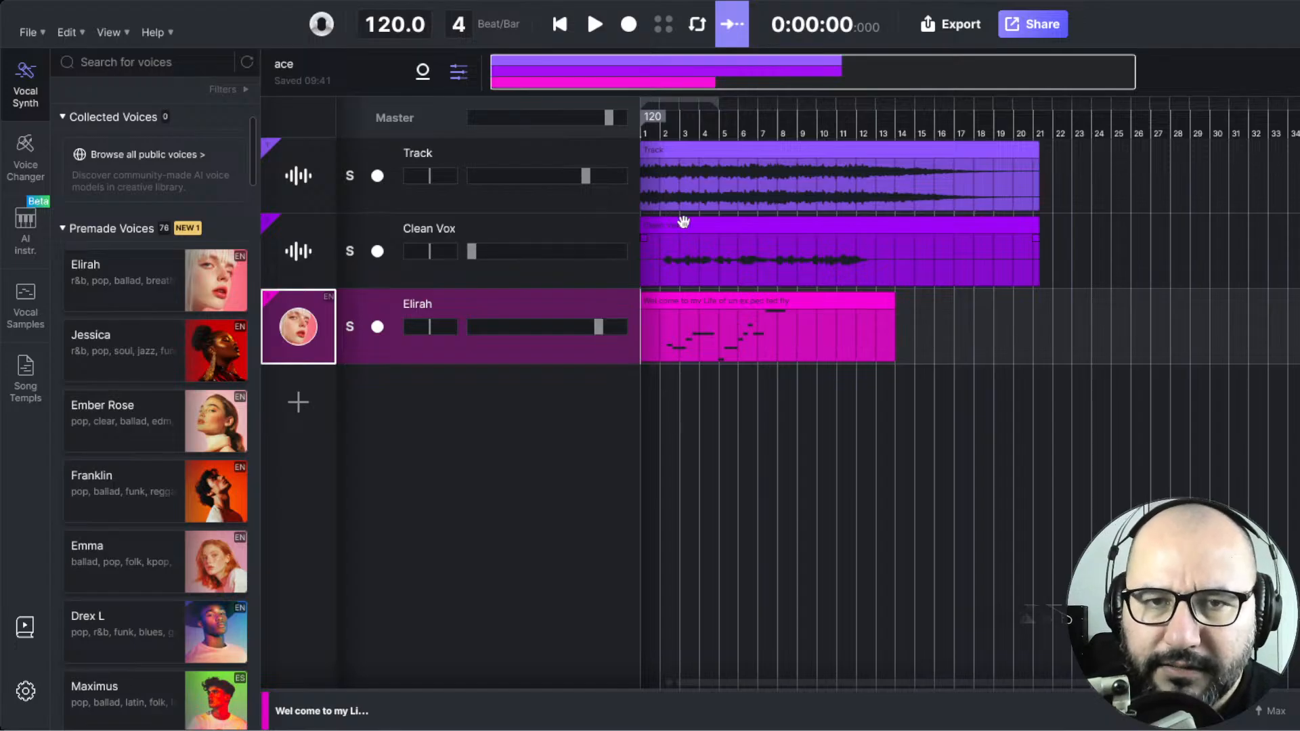
- Reopen the Elirah clip in the clip editor and shrink the editor until all three tracks fit above it
double_click(640, 332)
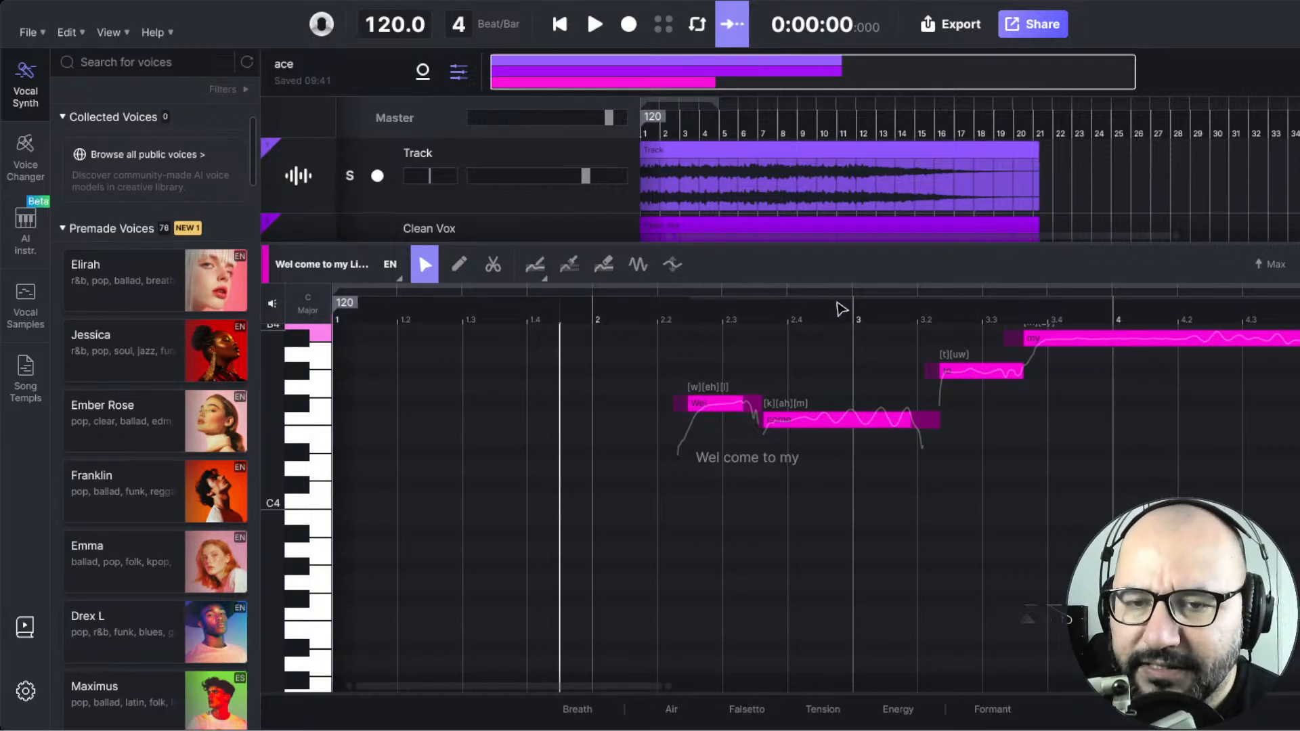
click(825, 294)
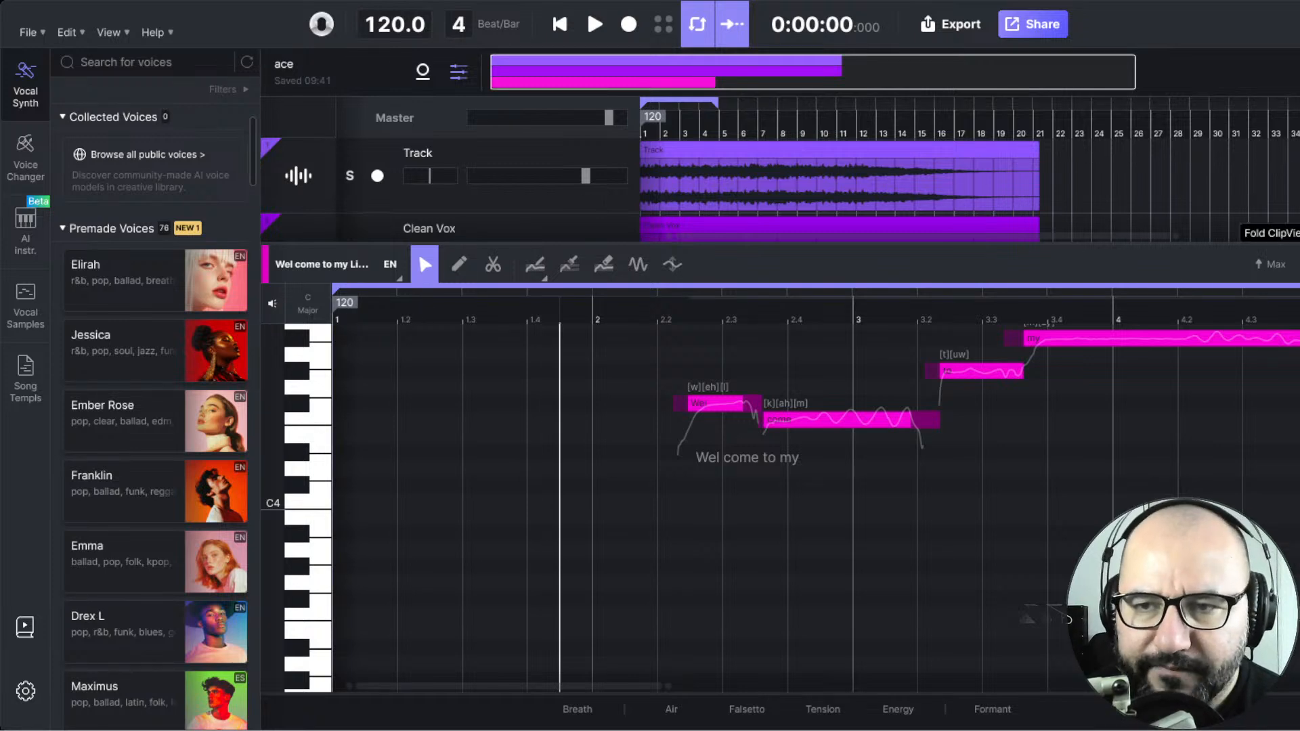
drag(1092, 256, 1077, 403)
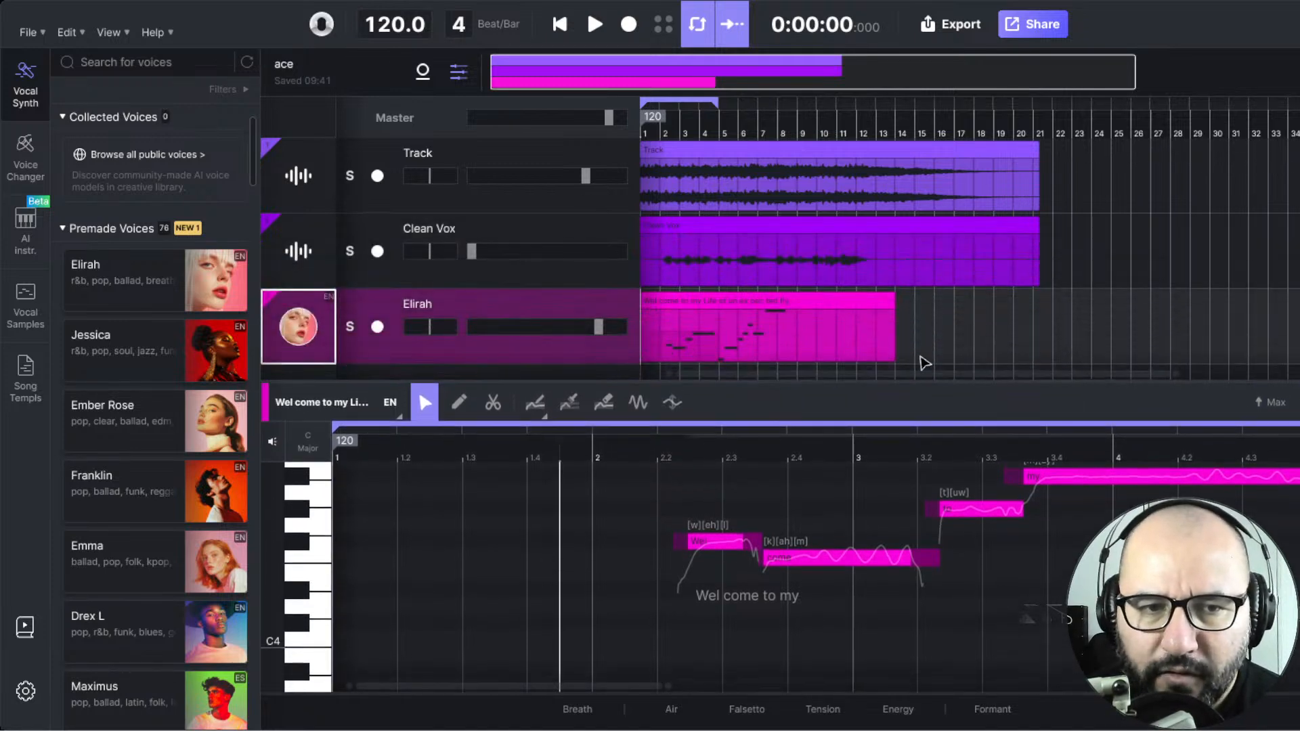
- Play the looped opening section with the Elirah vocal, then stop playback and turn looping off
mouse_move(298, 344)
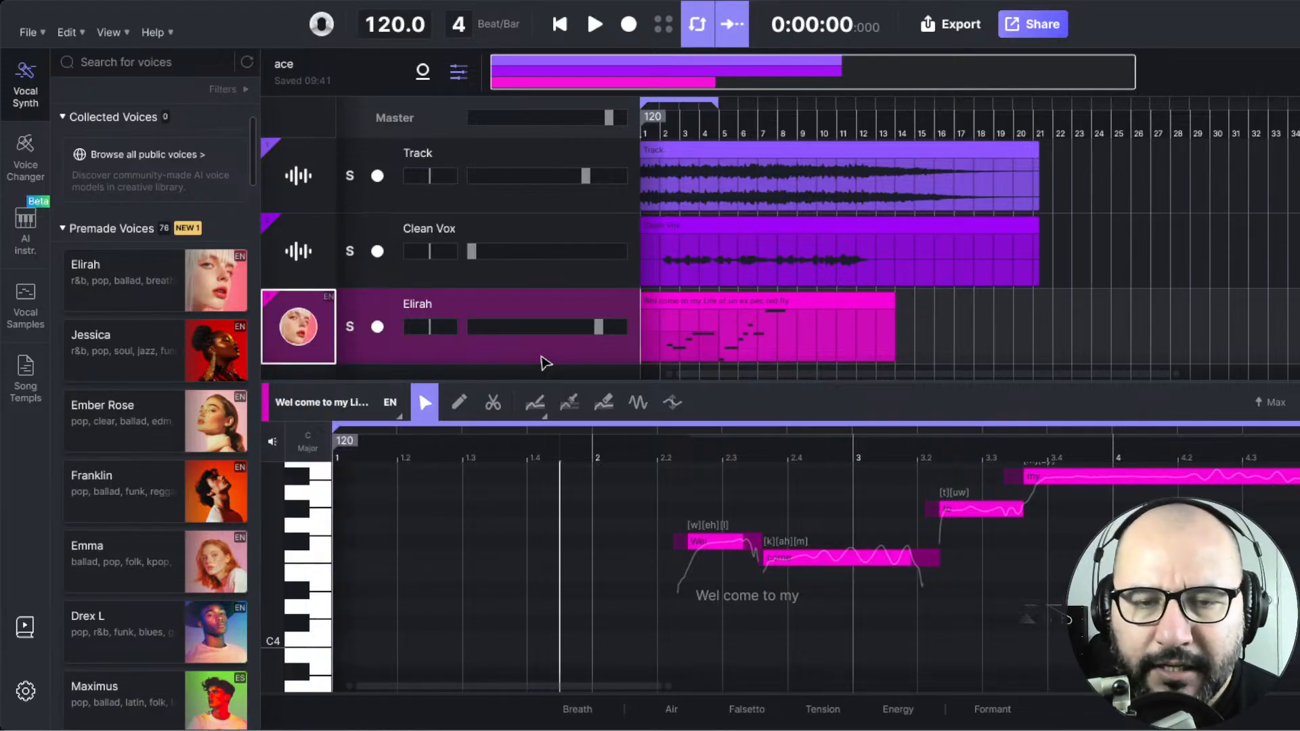
mouse_move(183, 453)
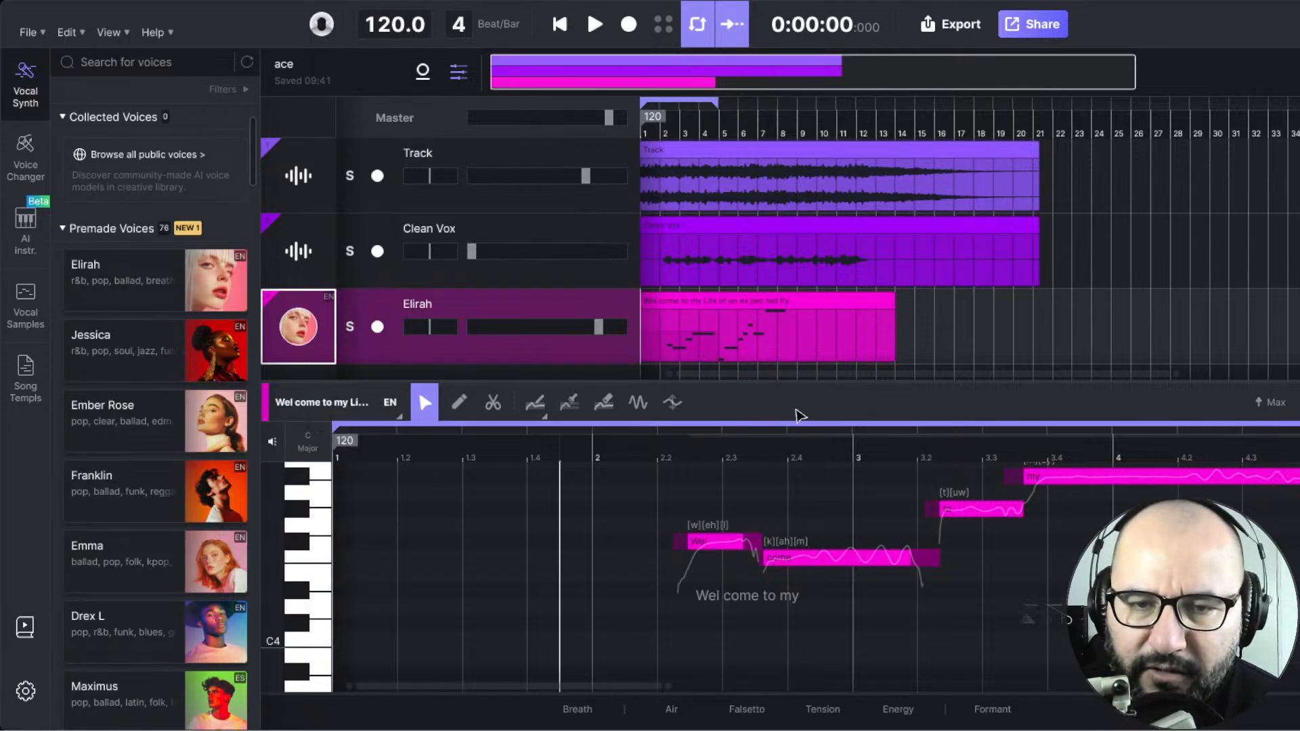
click(590, 27)
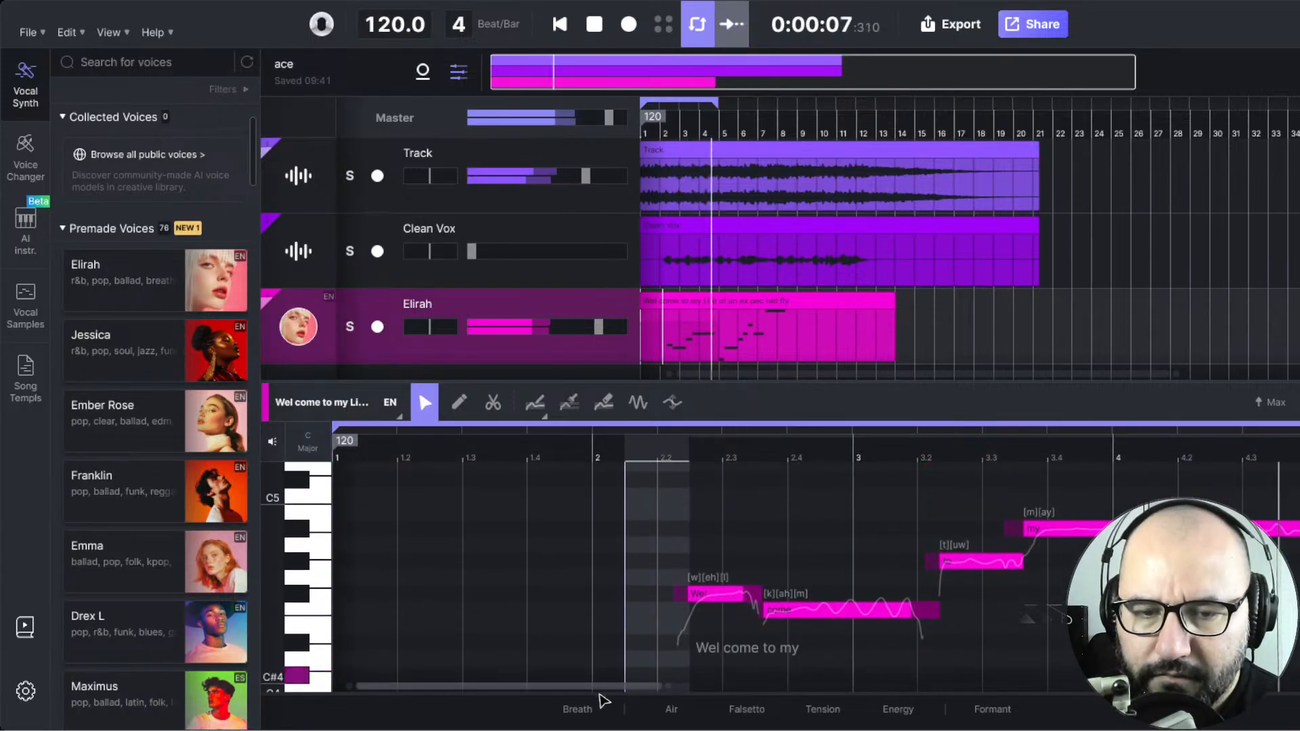
drag(594, 691, 784, 688)
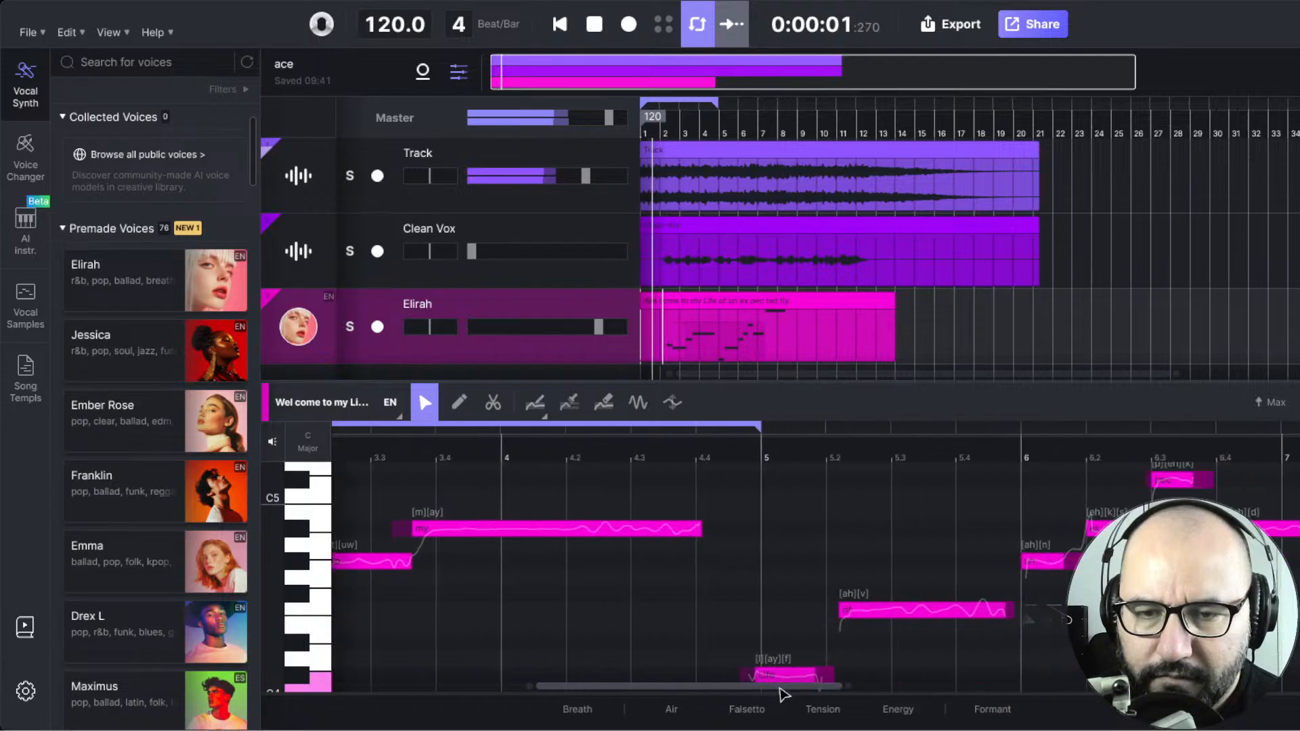
key(space)
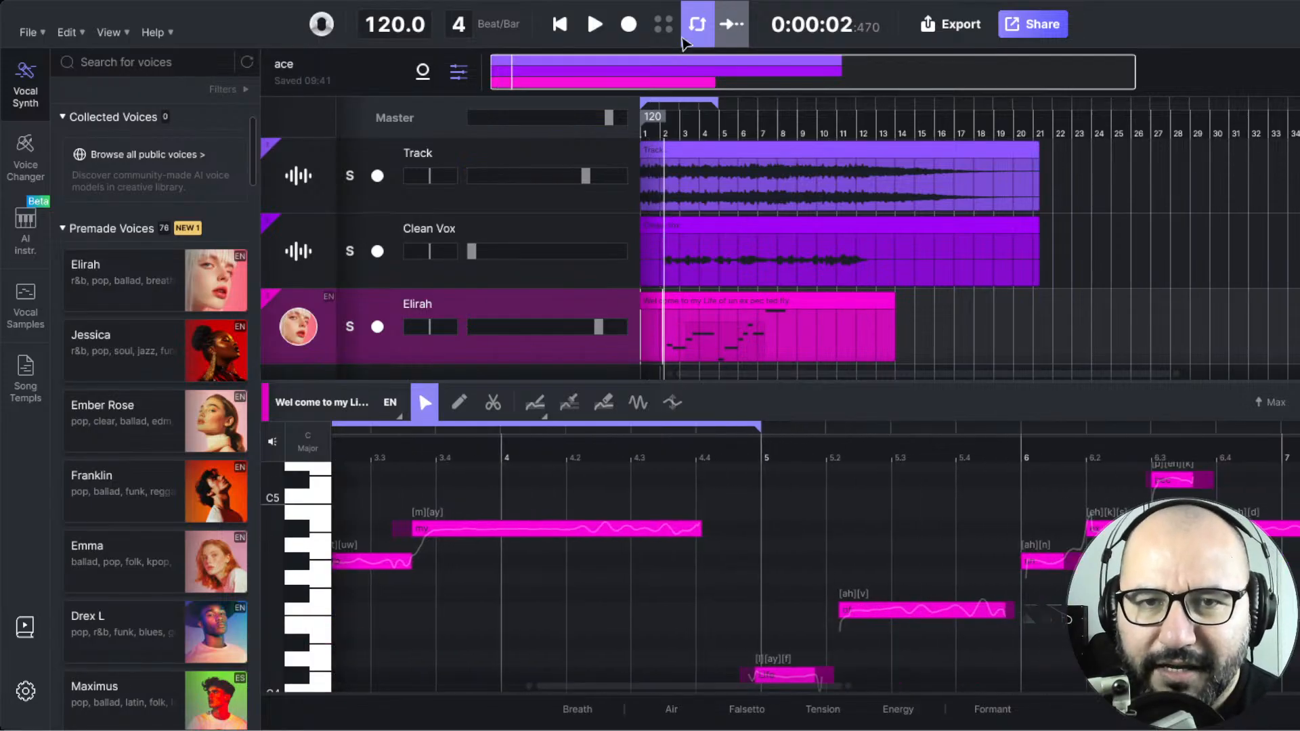
click(687, 34)
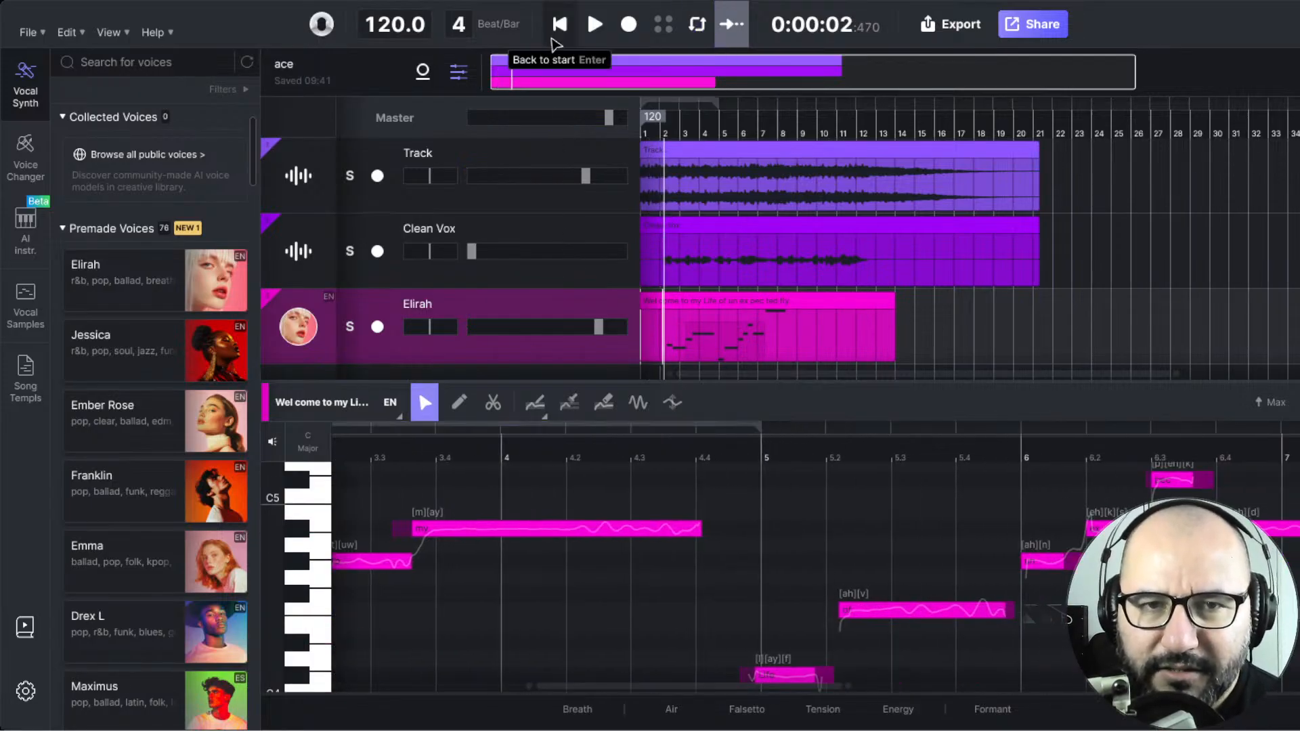
- Play the backing track with the Elirah vocal from the project start to past bar 8, following the notes
click(556, 32)
key(space)
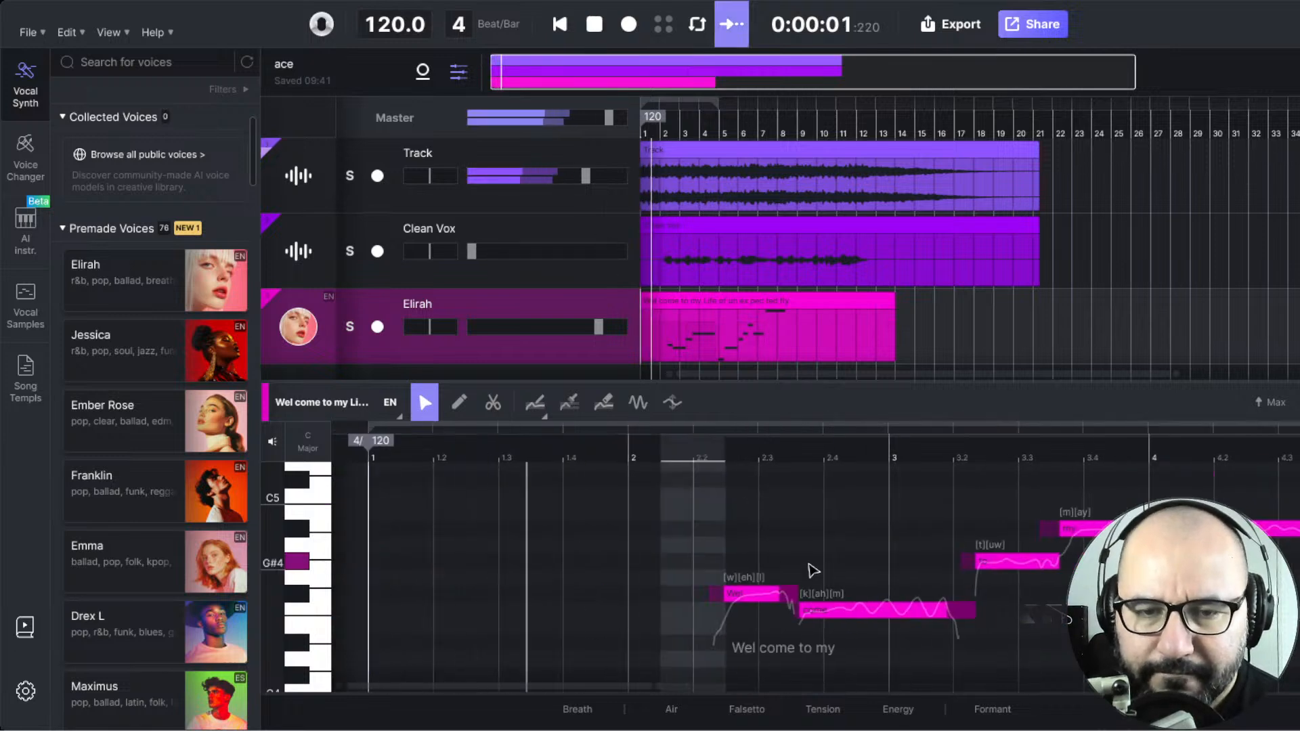
scroll(812, 571, down, 5)
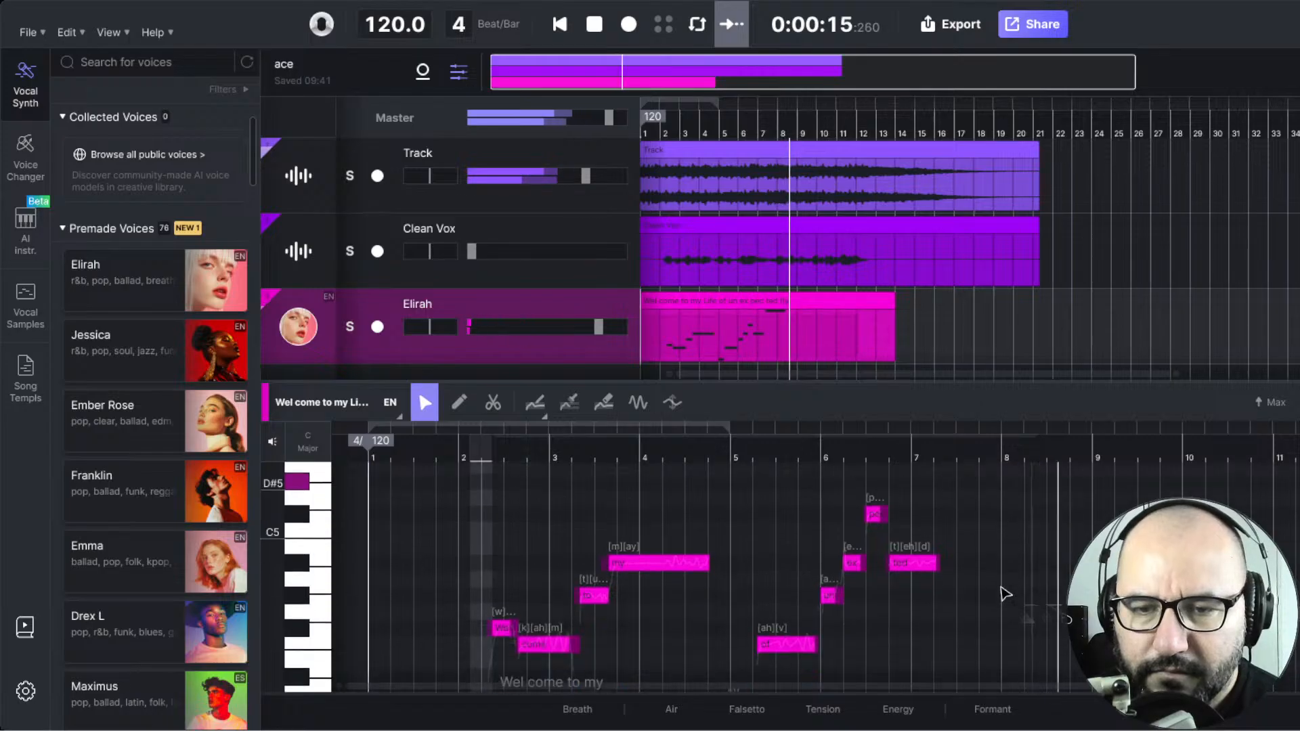
key(space)
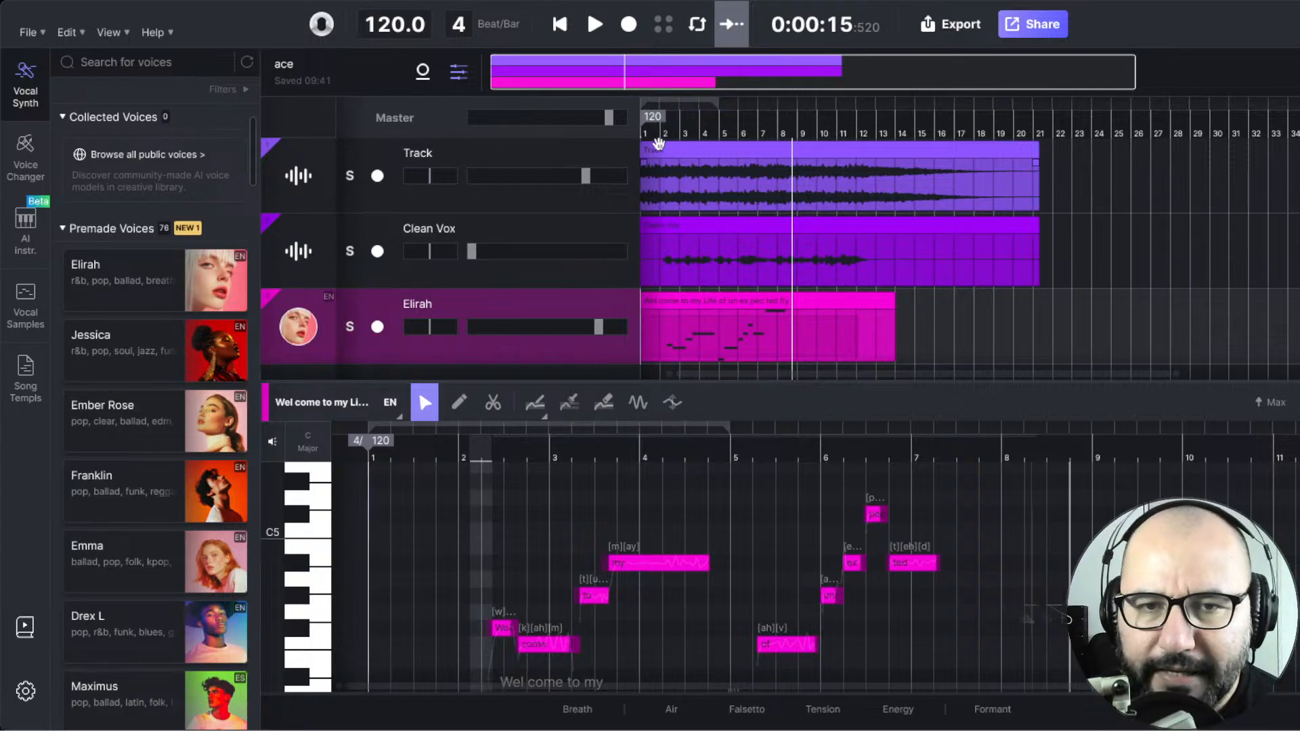
- Solo the Elirah track and play it from the project start, checking its Blend Voices settings during playback
click(561, 24)
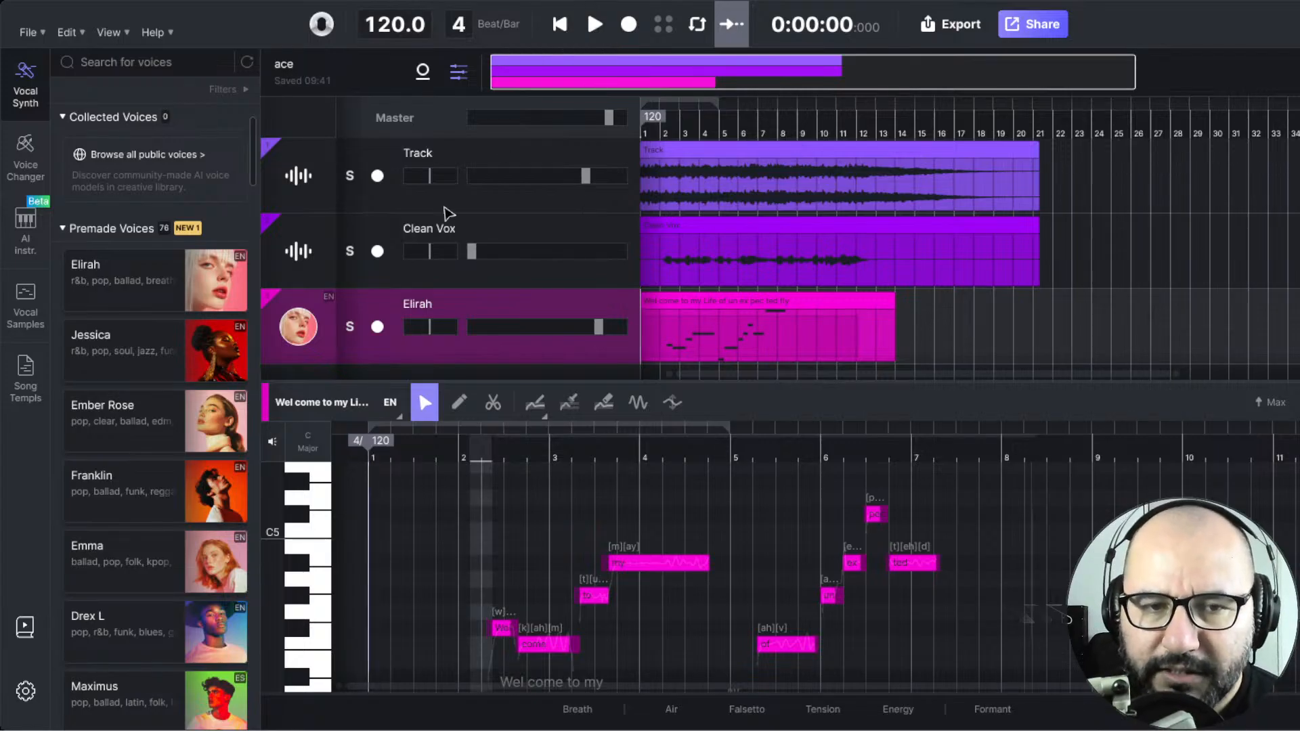
click(350, 329)
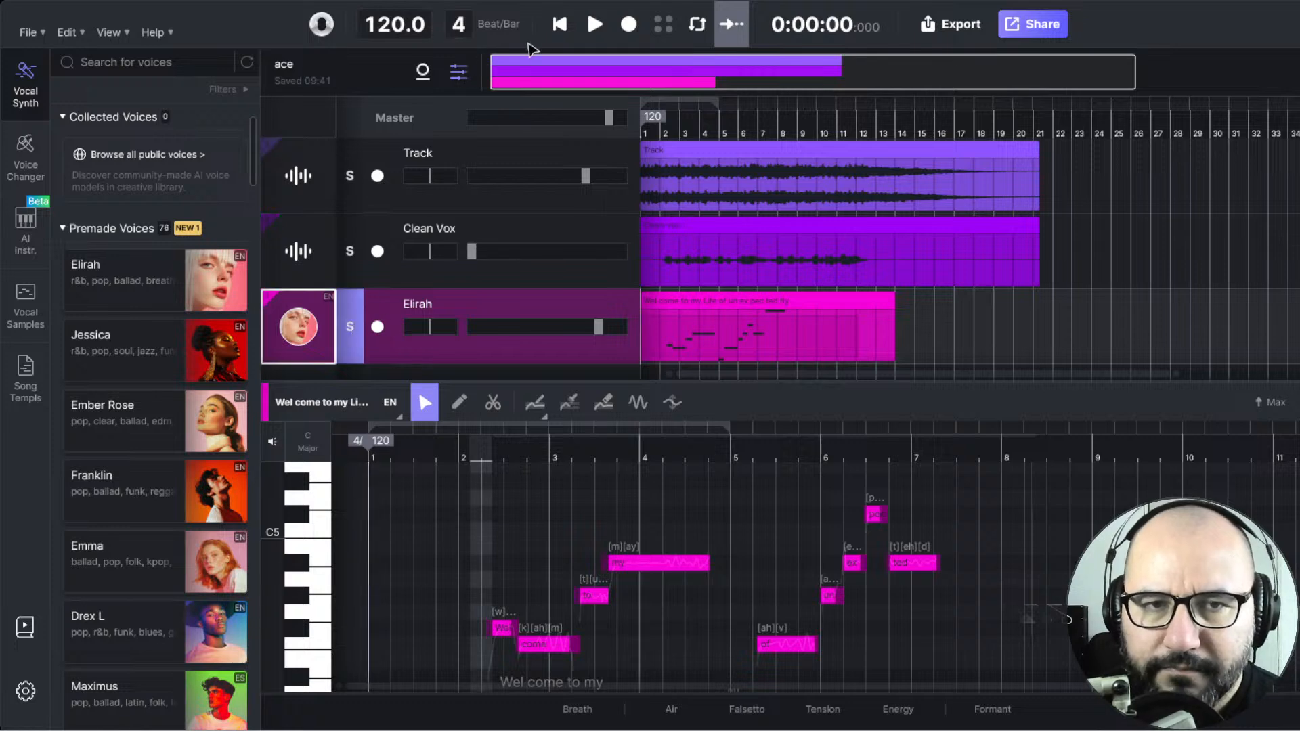
click(595, 25)
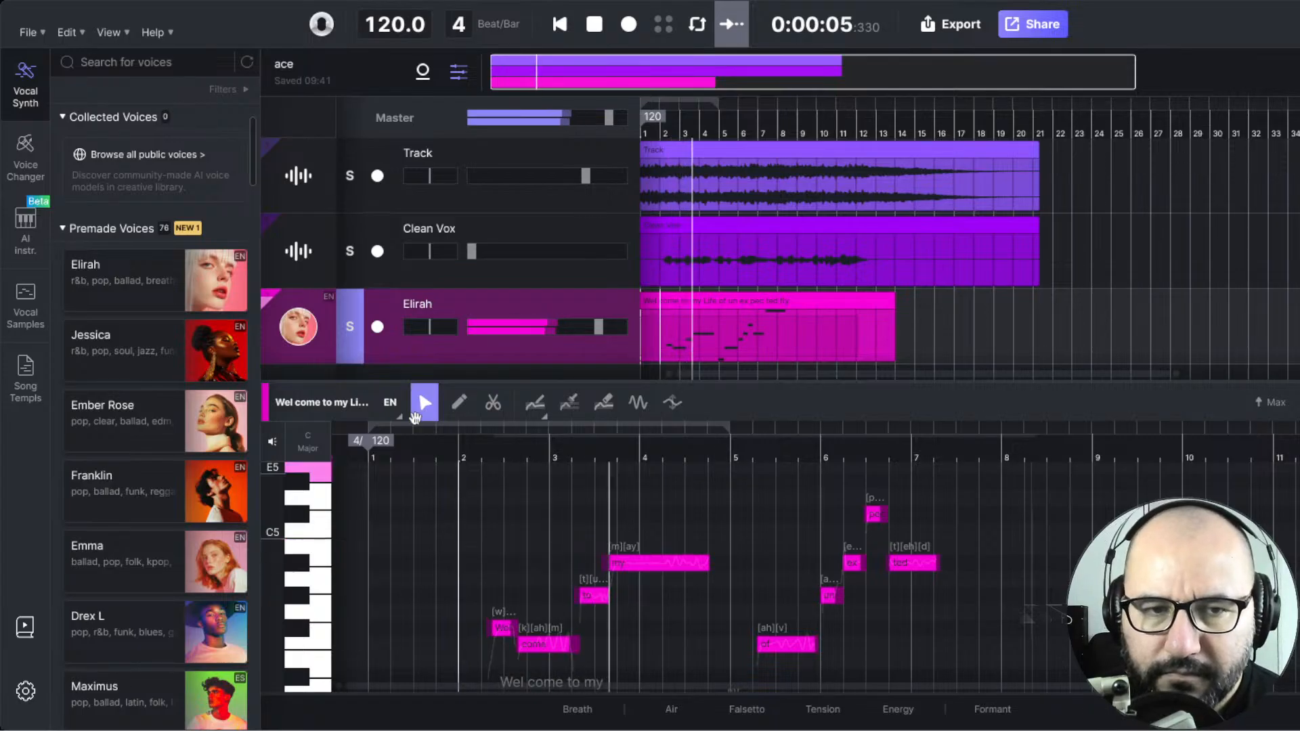
click(431, 79)
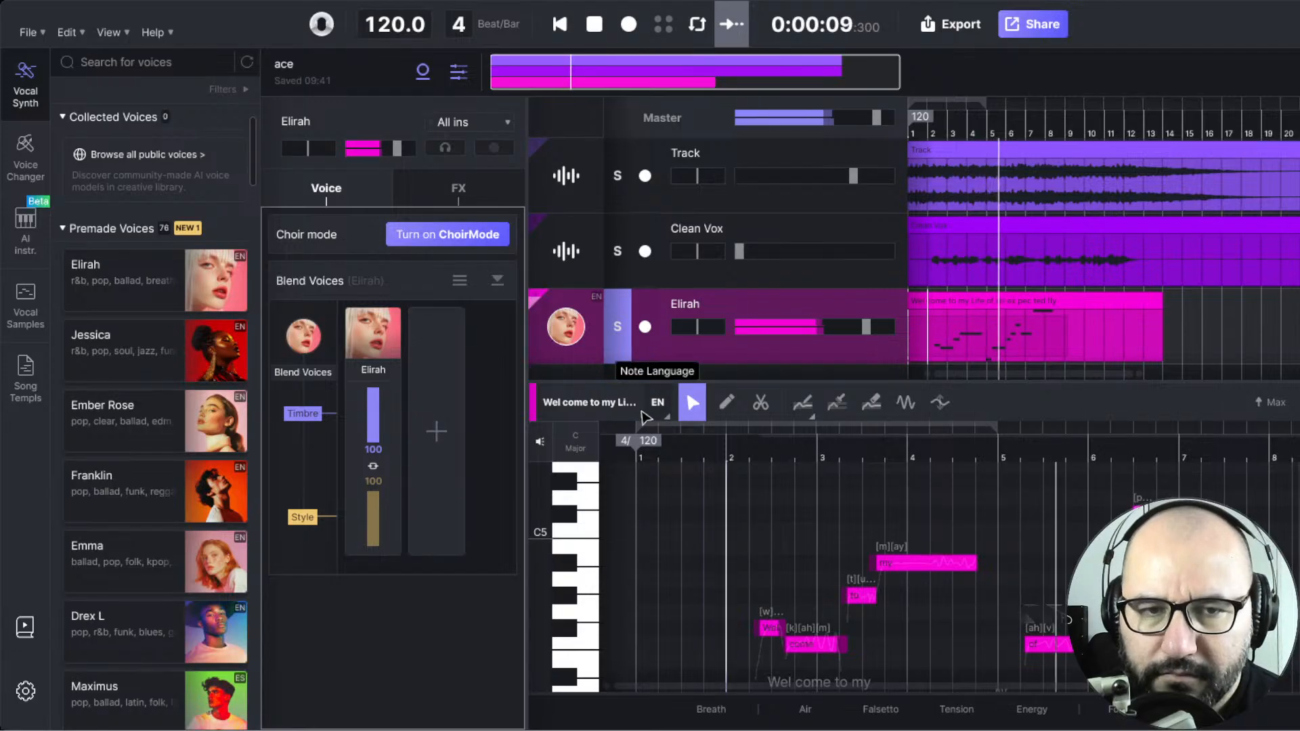
scroll(1056, 485, up, 3)
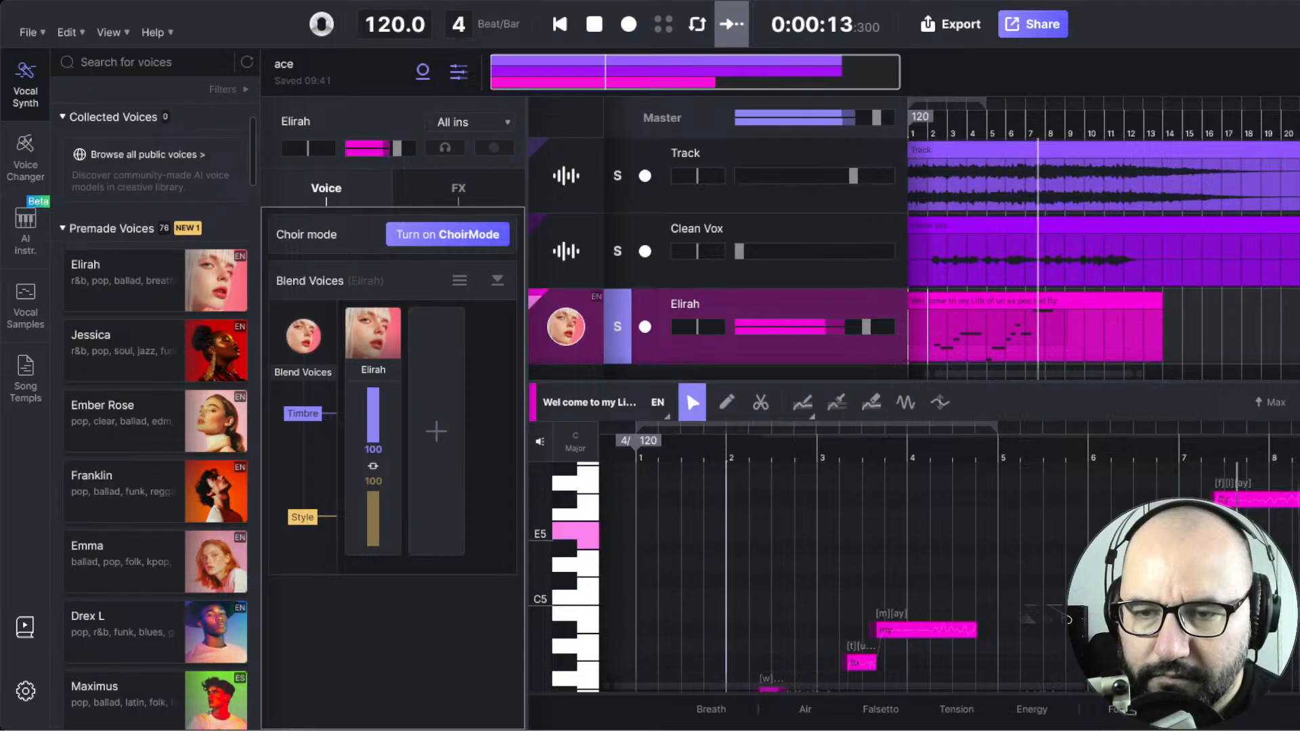
scroll(1004, 590, down, 3)
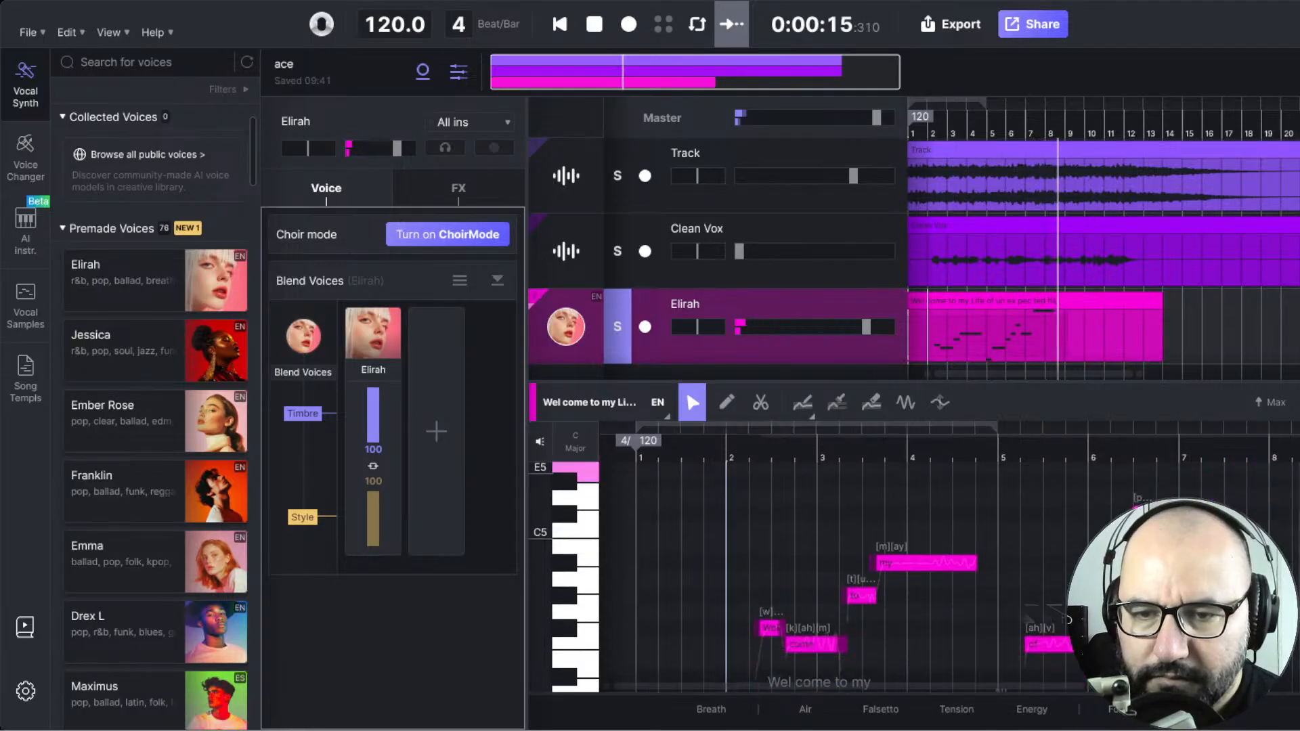
key(space)
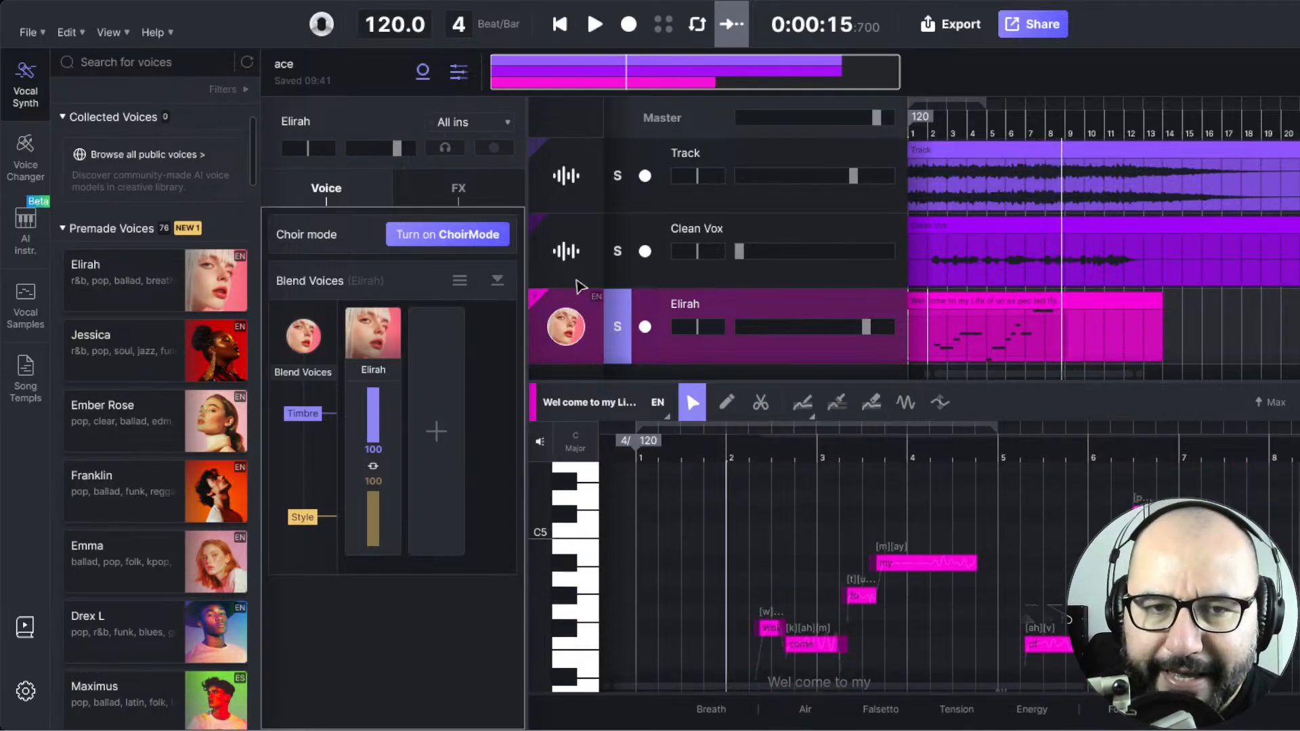
click(425, 73)
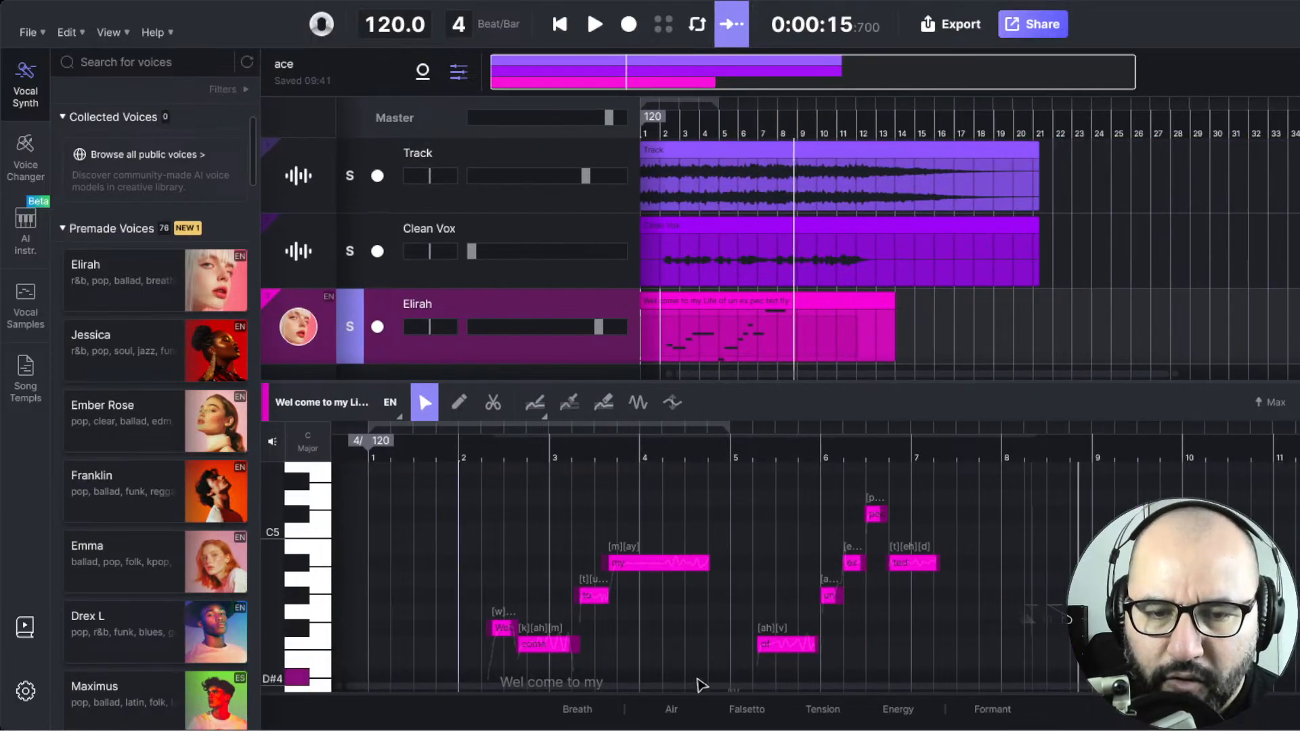
- Add a breath just before the "Life" note at bar 5 of the Elirah clip using the Breath parameter
click(597, 711)
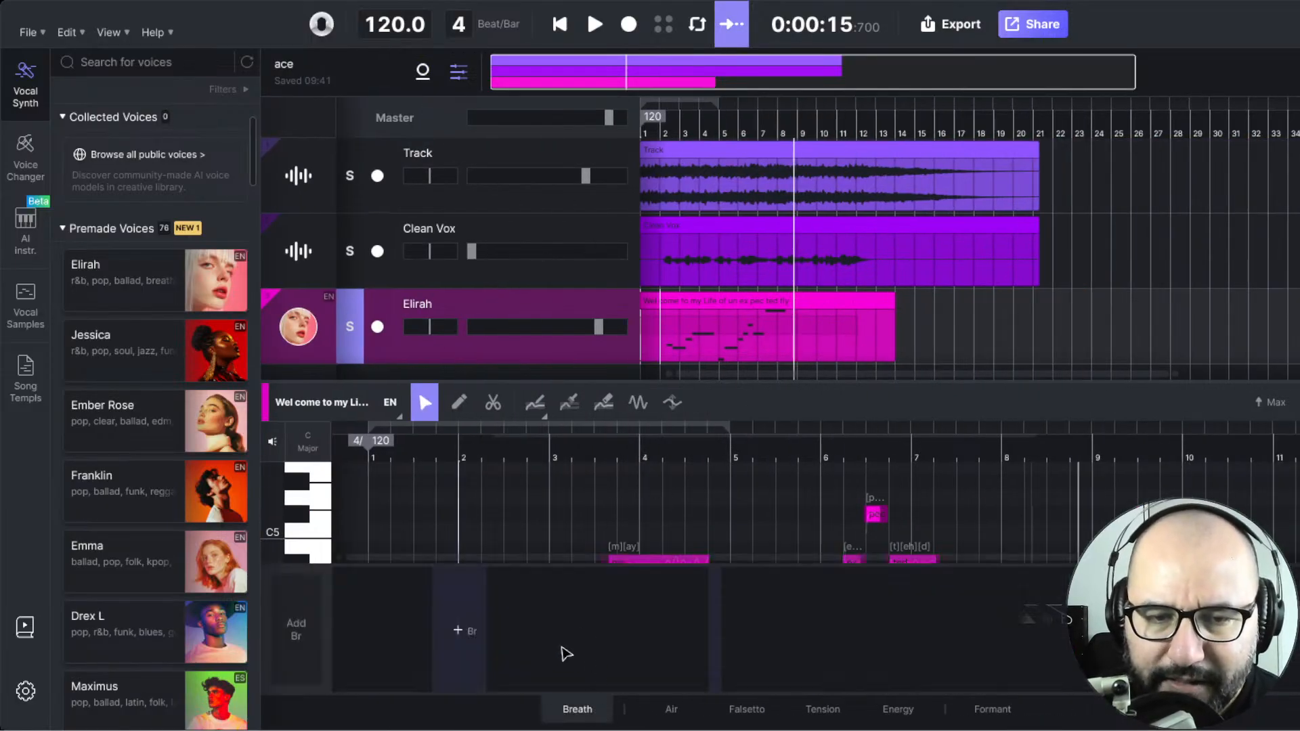
scroll(777, 520, down, 5)
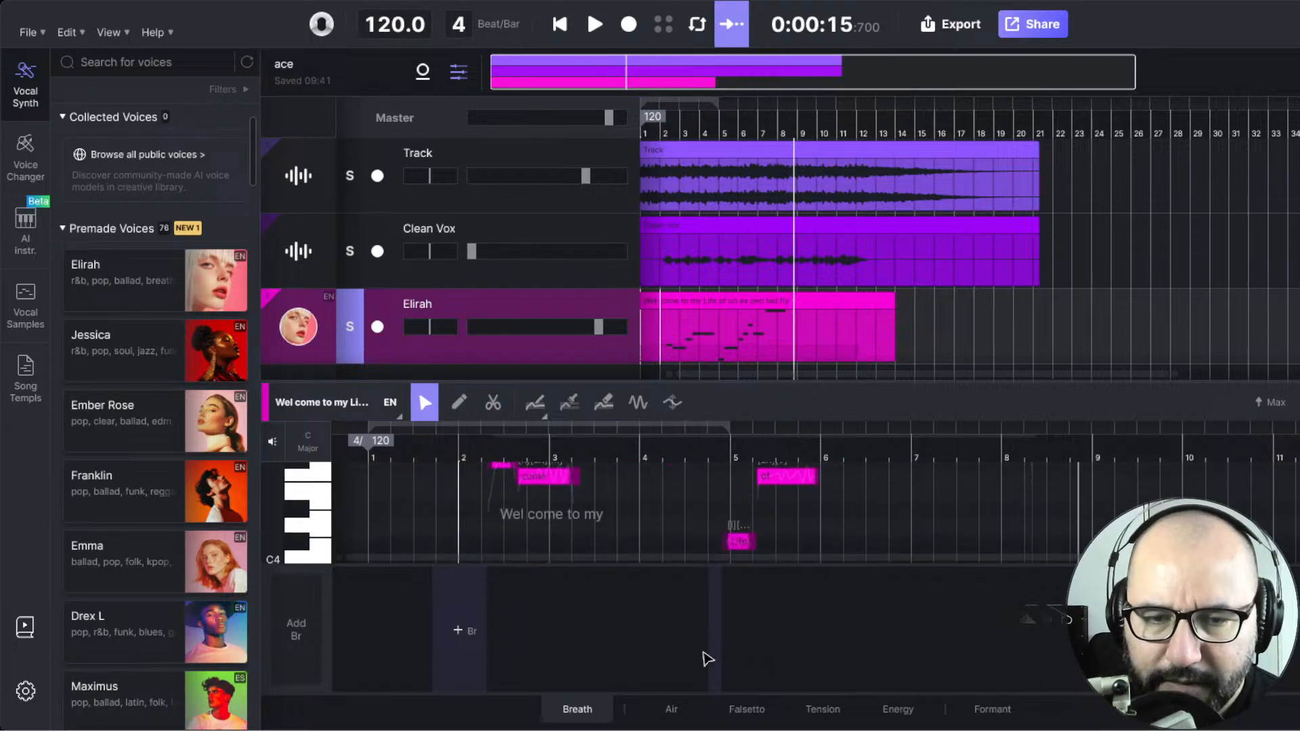
click(718, 633)
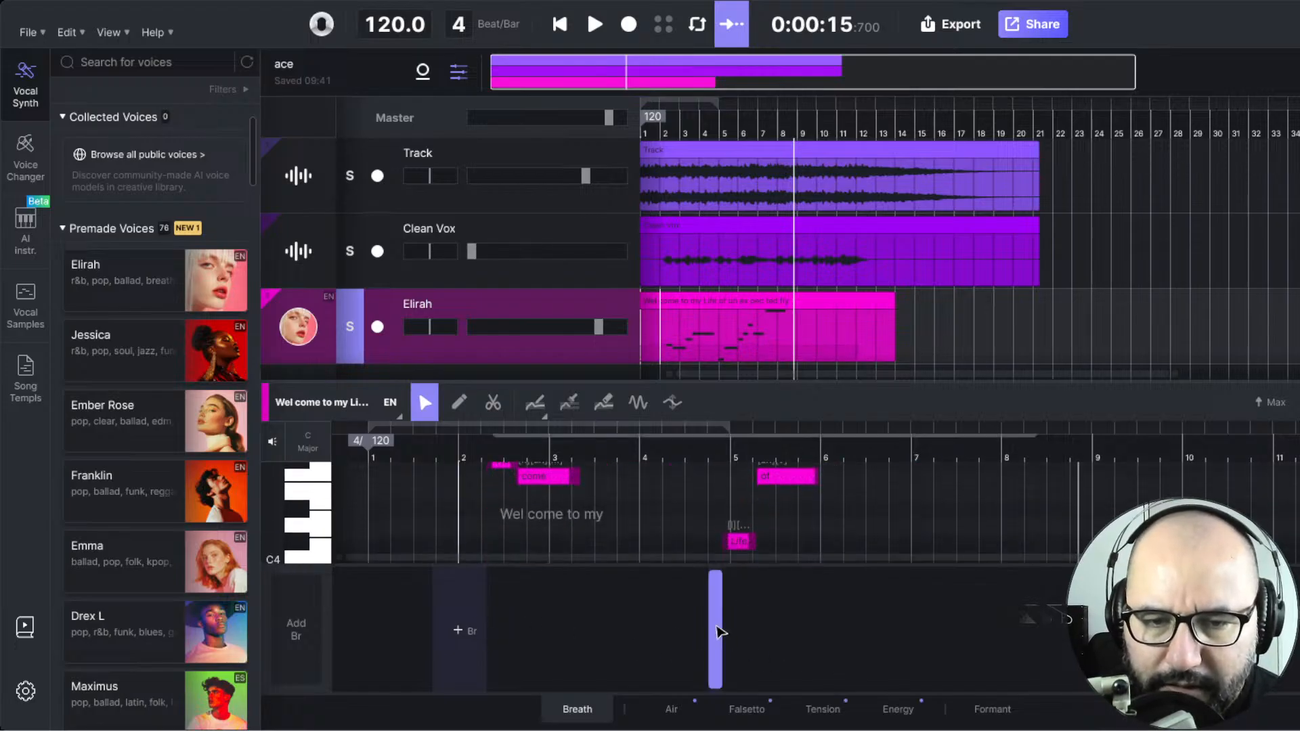
scroll(717, 526, up, 3)
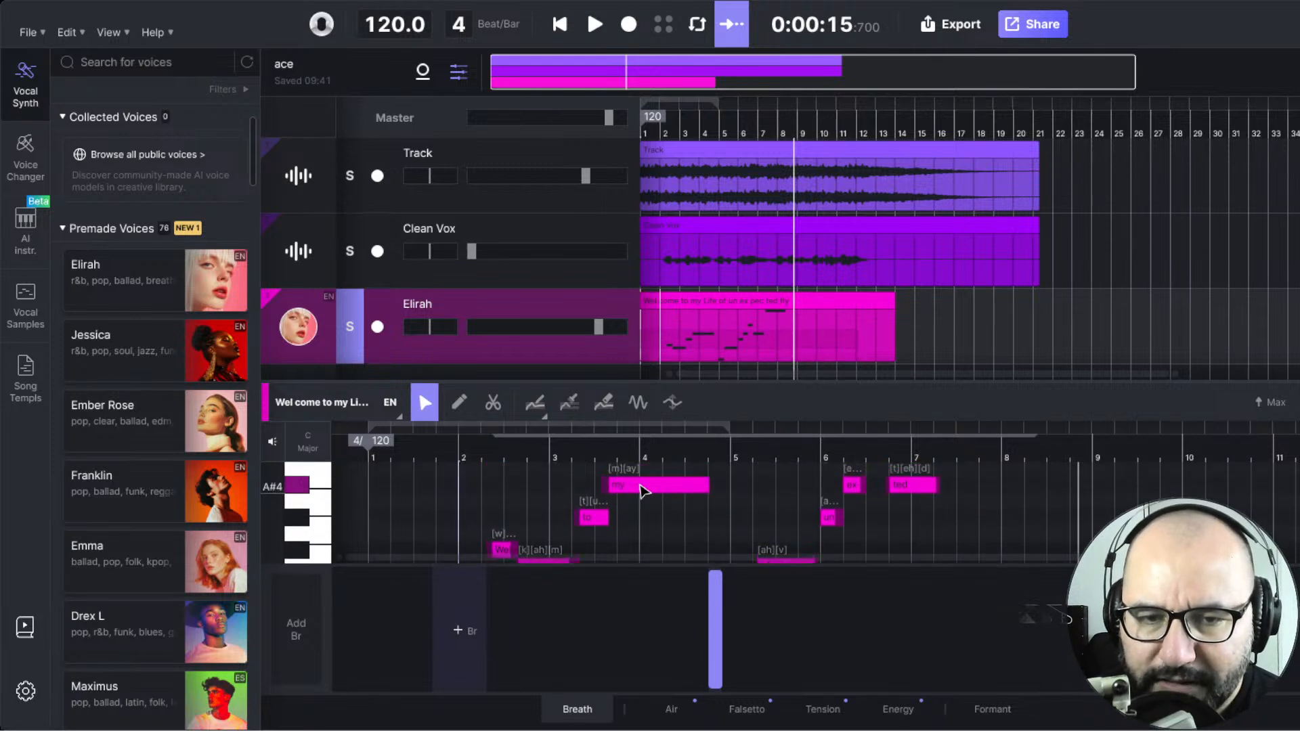
scroll(702, 518, down, 1)
scroll(701, 517, down, 4)
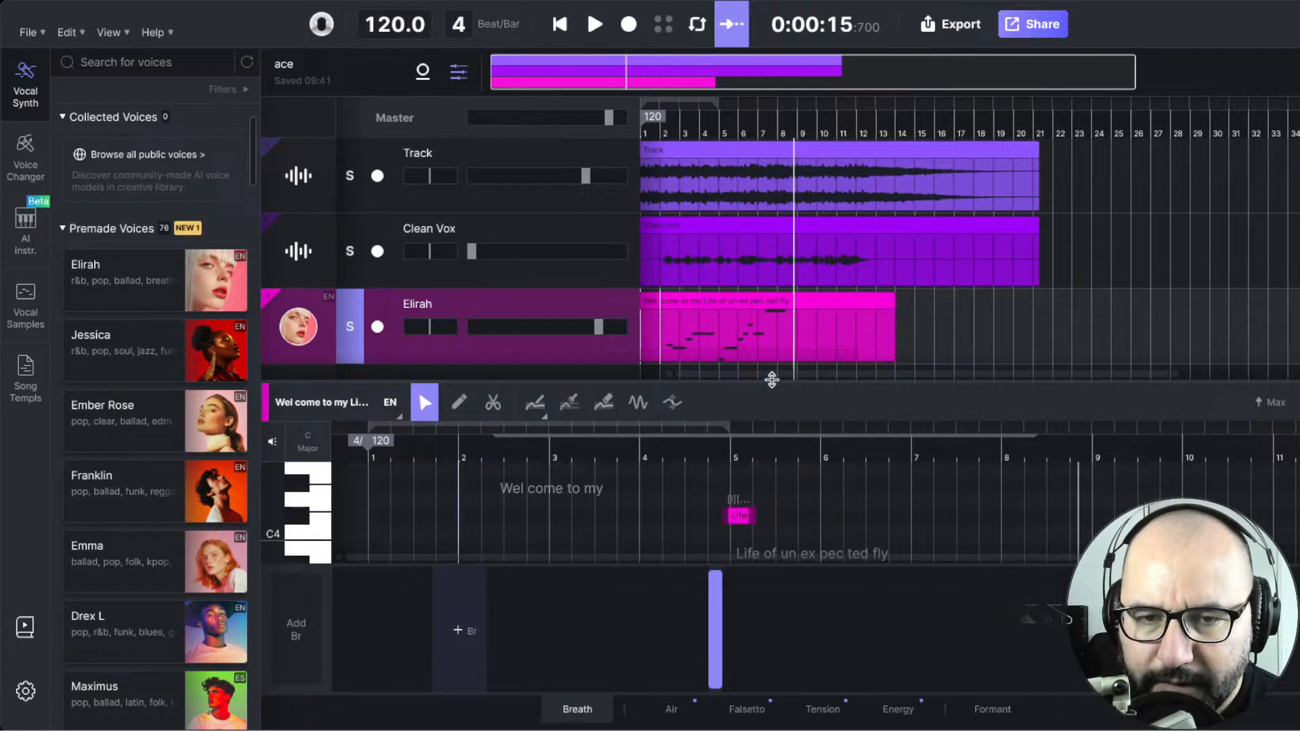
- Enlarge the note editor and add a breath just before the "Wel" note at bar 2 of the Elirah clip
drag(776, 381, 772, 179)
scroll(708, 348, up, 4)
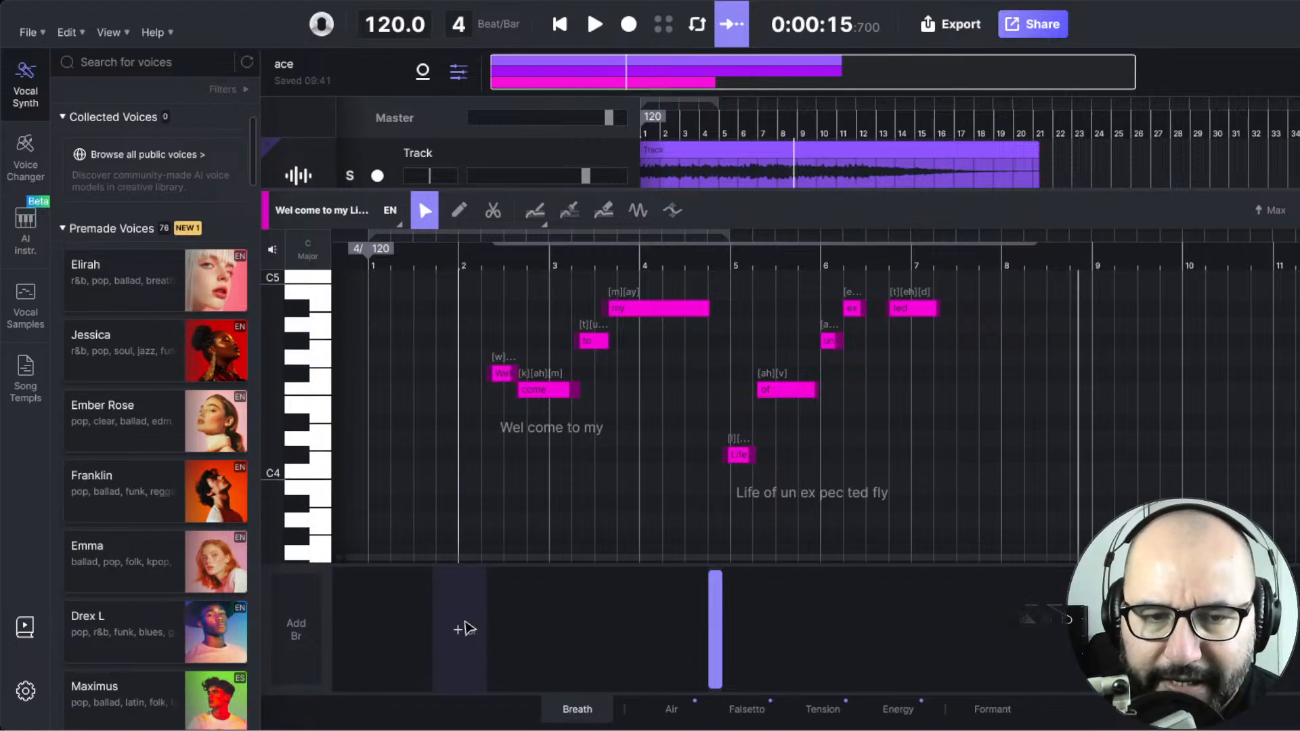
click(465, 626)
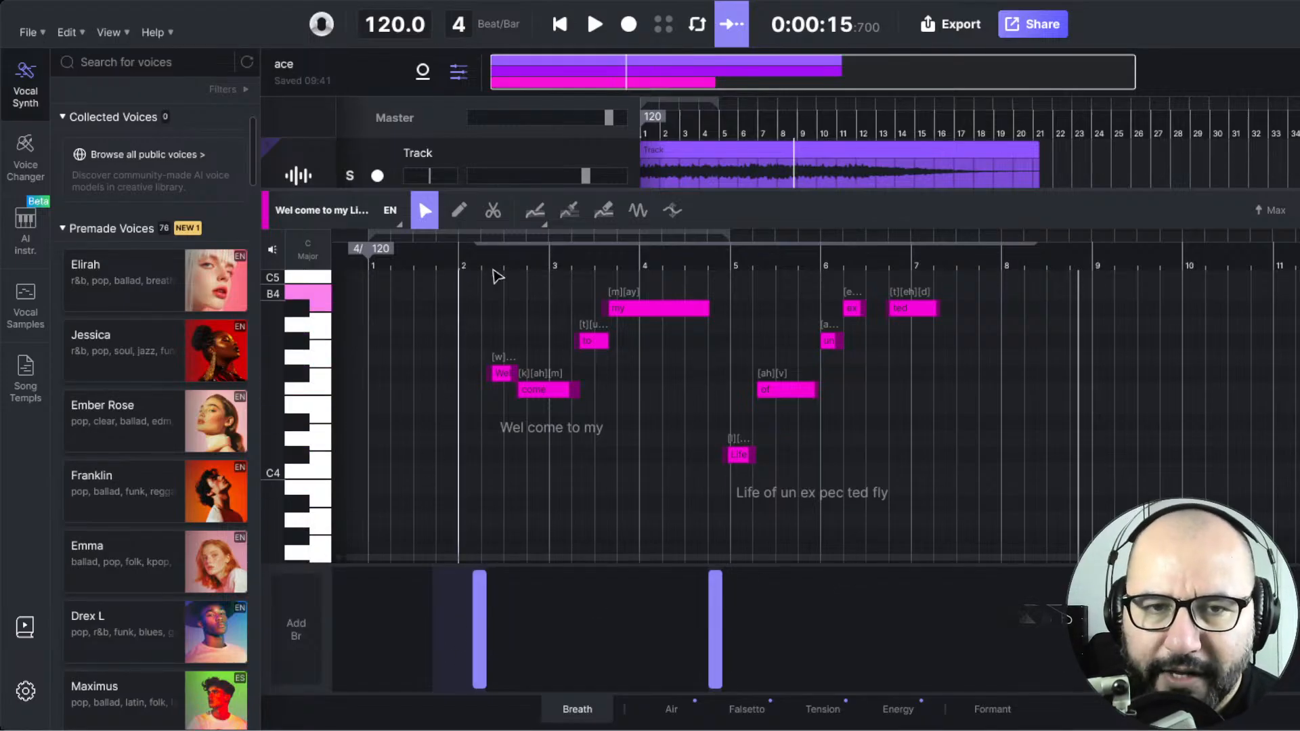
- Play the Elirah vocal from the middle of bar 1 to about bar 7 to hear both breaths
click(417, 365)
key(space)
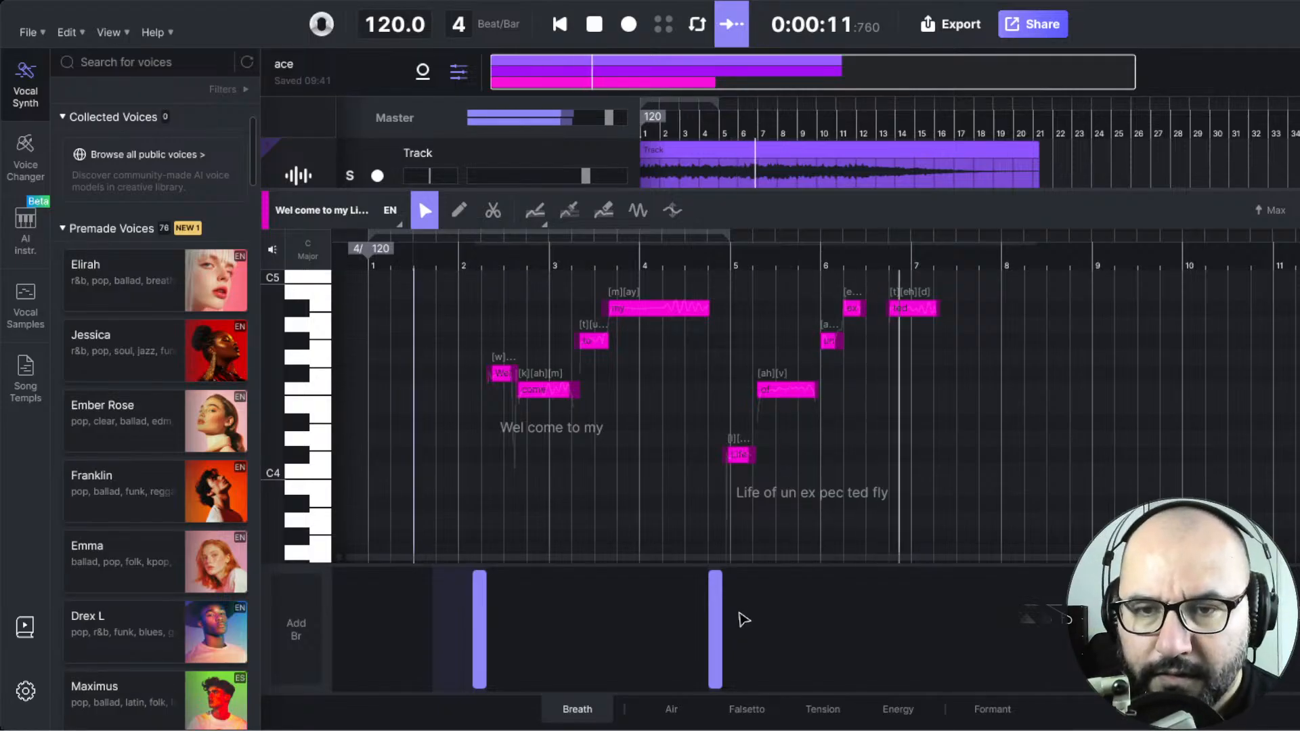
key(space)
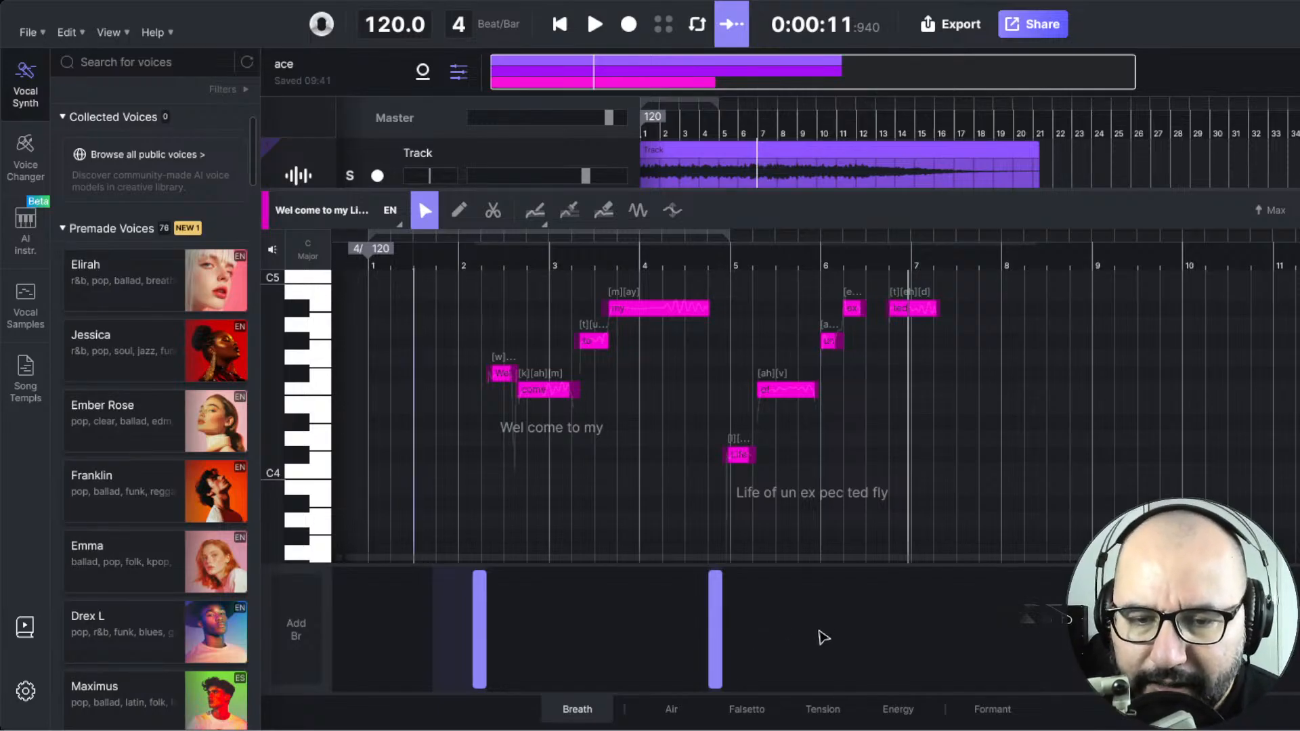
- Raise the Air envelope slightly over the "of" note and review the Falsetto, Tension, Energy and Formant envelopes
click(682, 717)
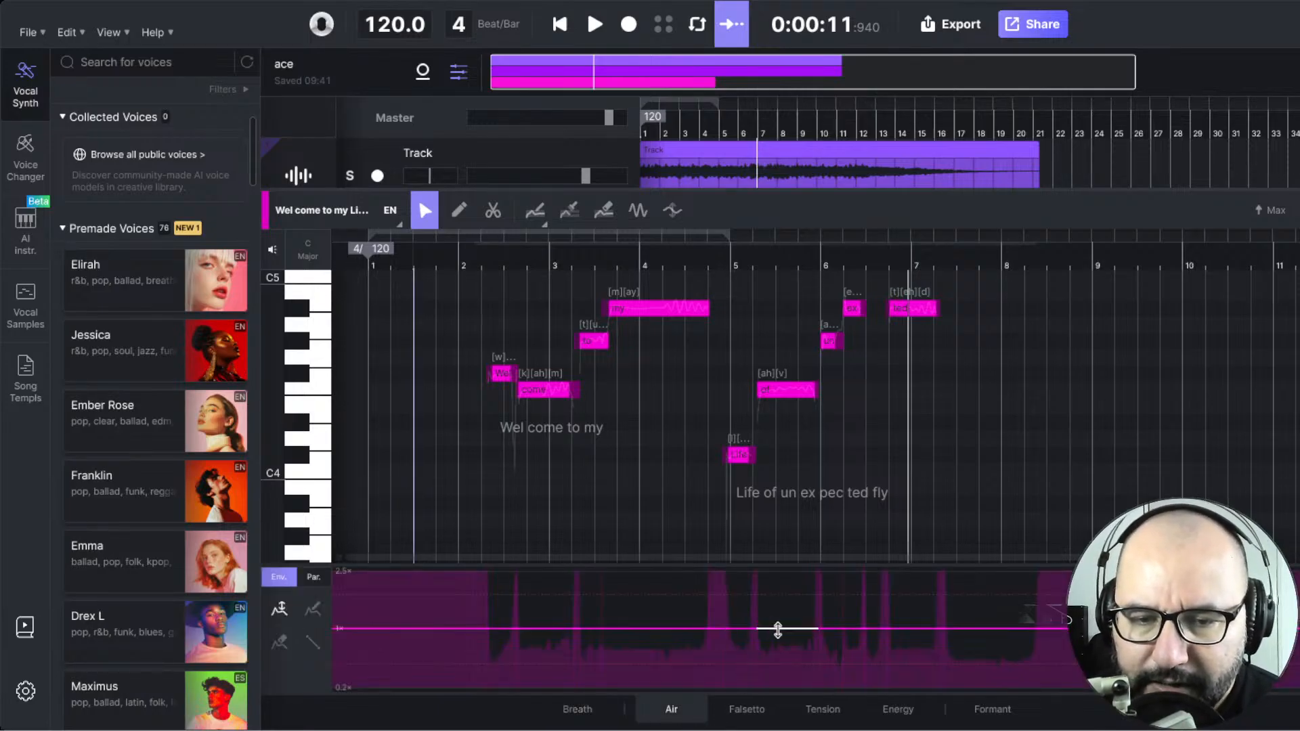
mouse_move(778, 630)
mouse_down()
mouse_move(779, 530)
mouse_move(778, 644)
mouse_move(778, 607)
mouse_move(787, 633)
mouse_up()
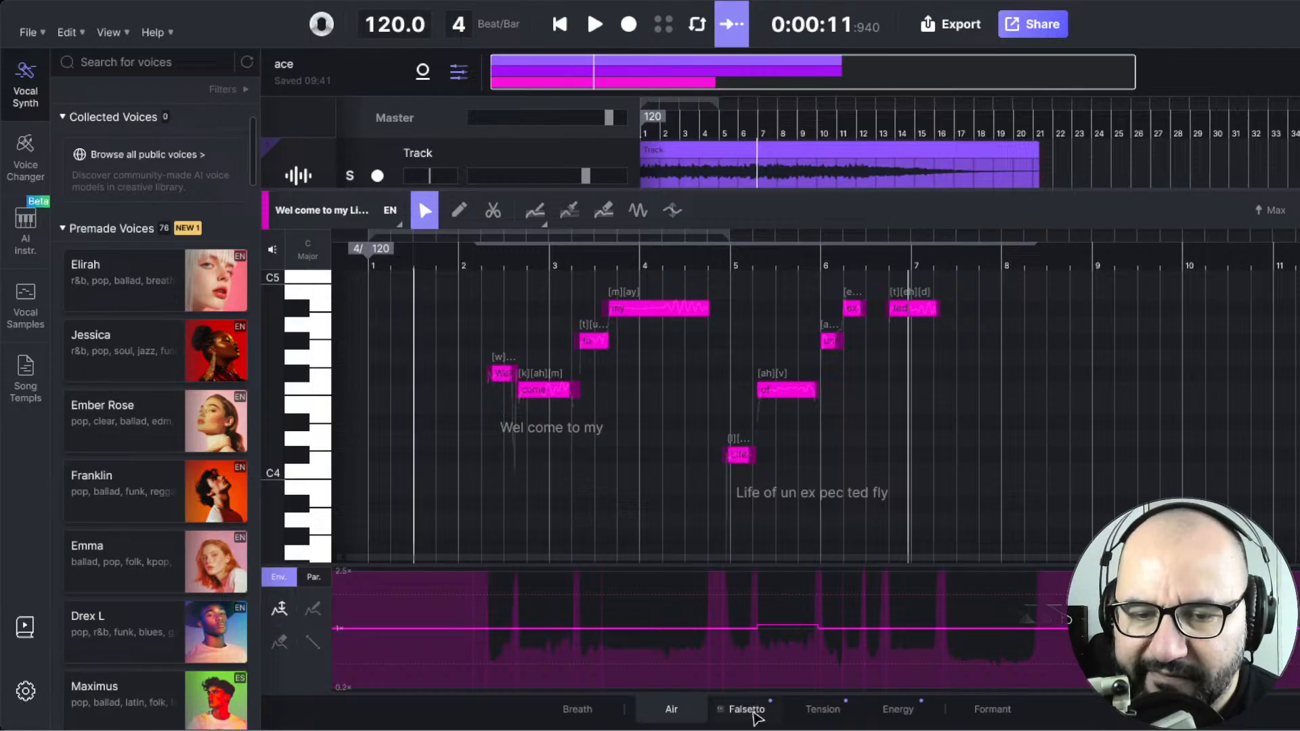
click(751, 709)
click(820, 718)
click(887, 710)
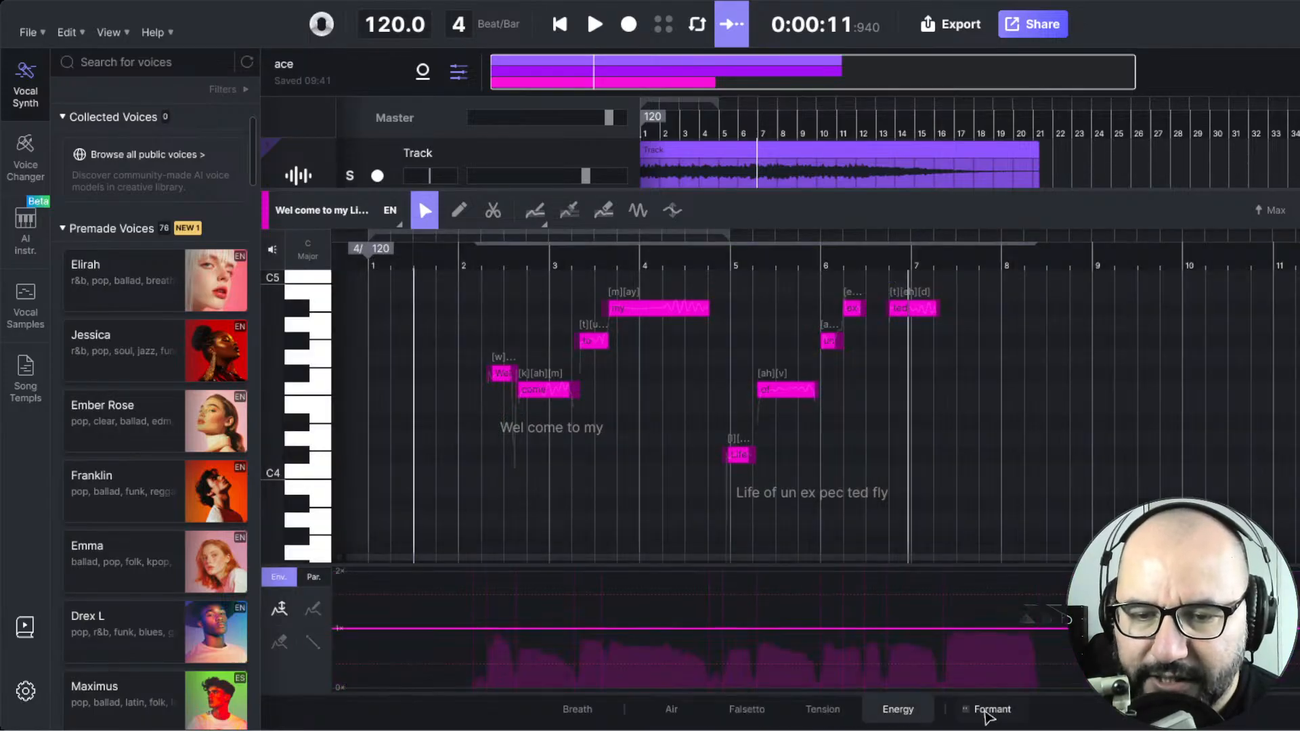
click(989, 711)
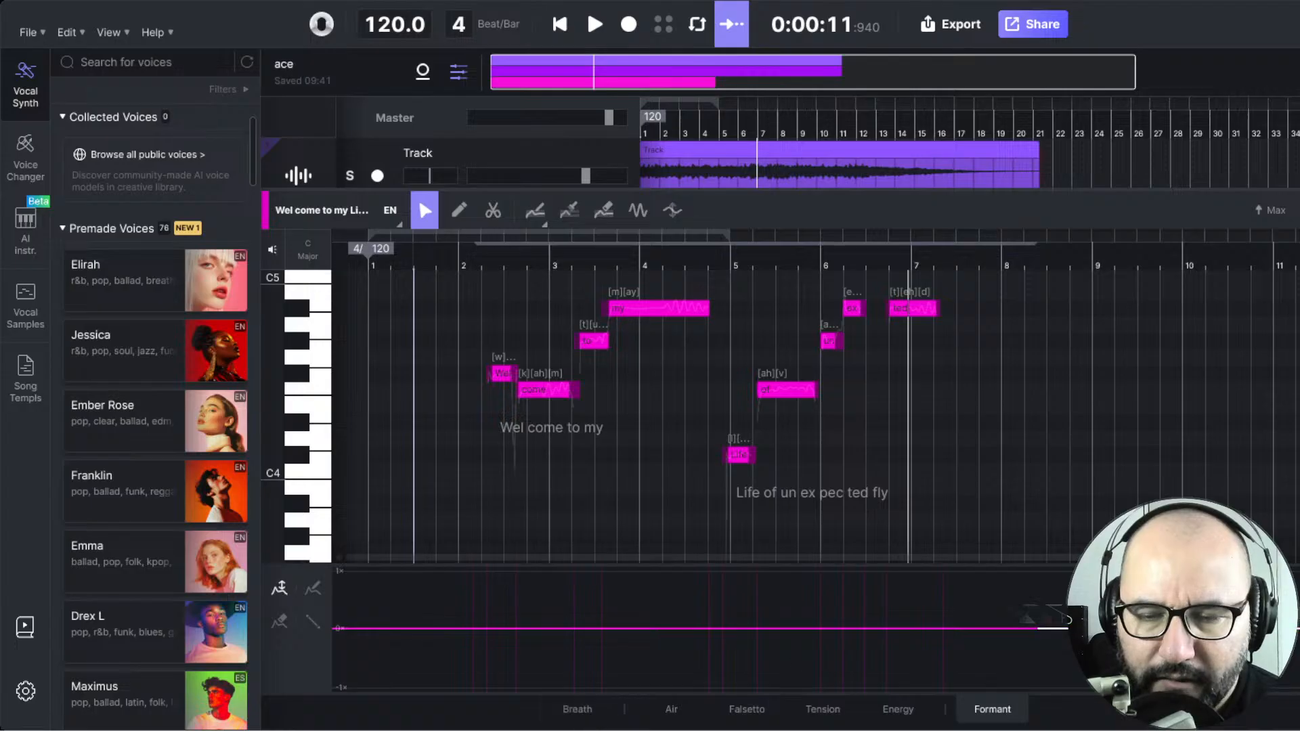
click(992, 709)
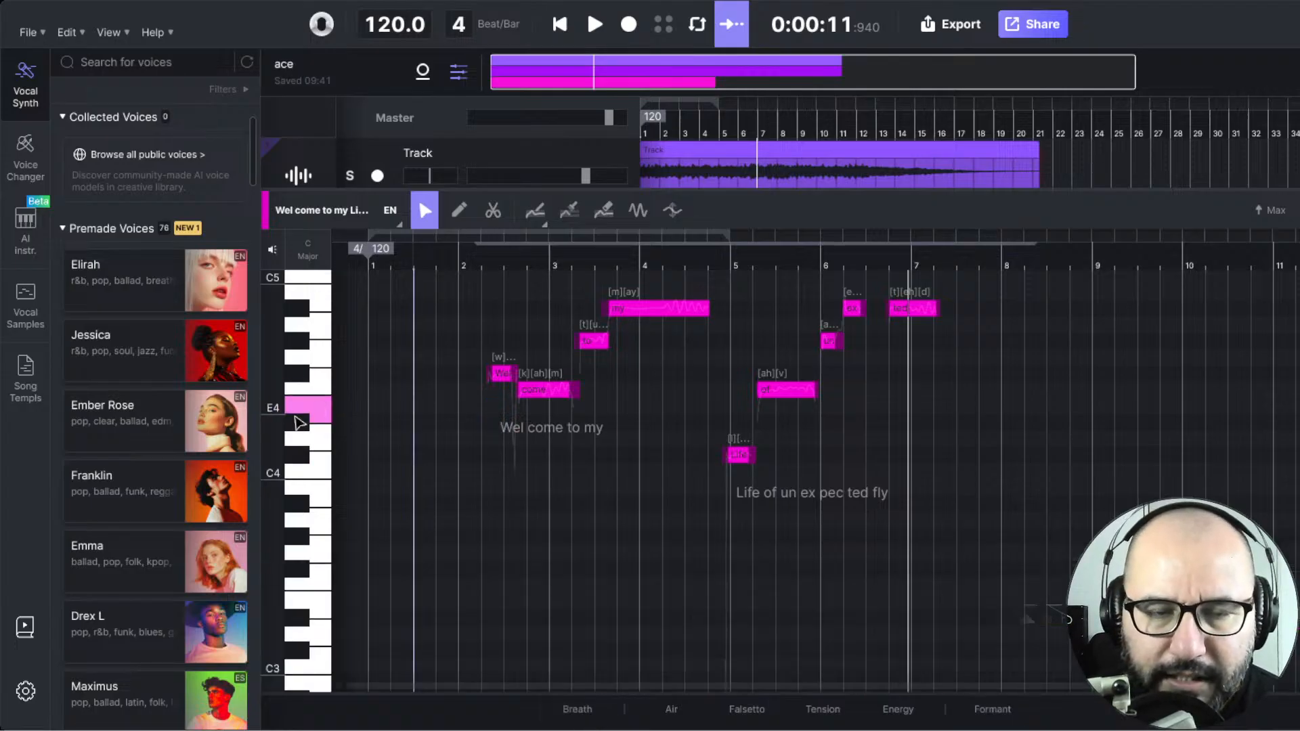
- Add a vibrato with an amplitude of 3.2 to the "fly" note, starting in the second half of bar 7
scroll(484, 417, up, 1)
scroll(483, 420, up, 1)
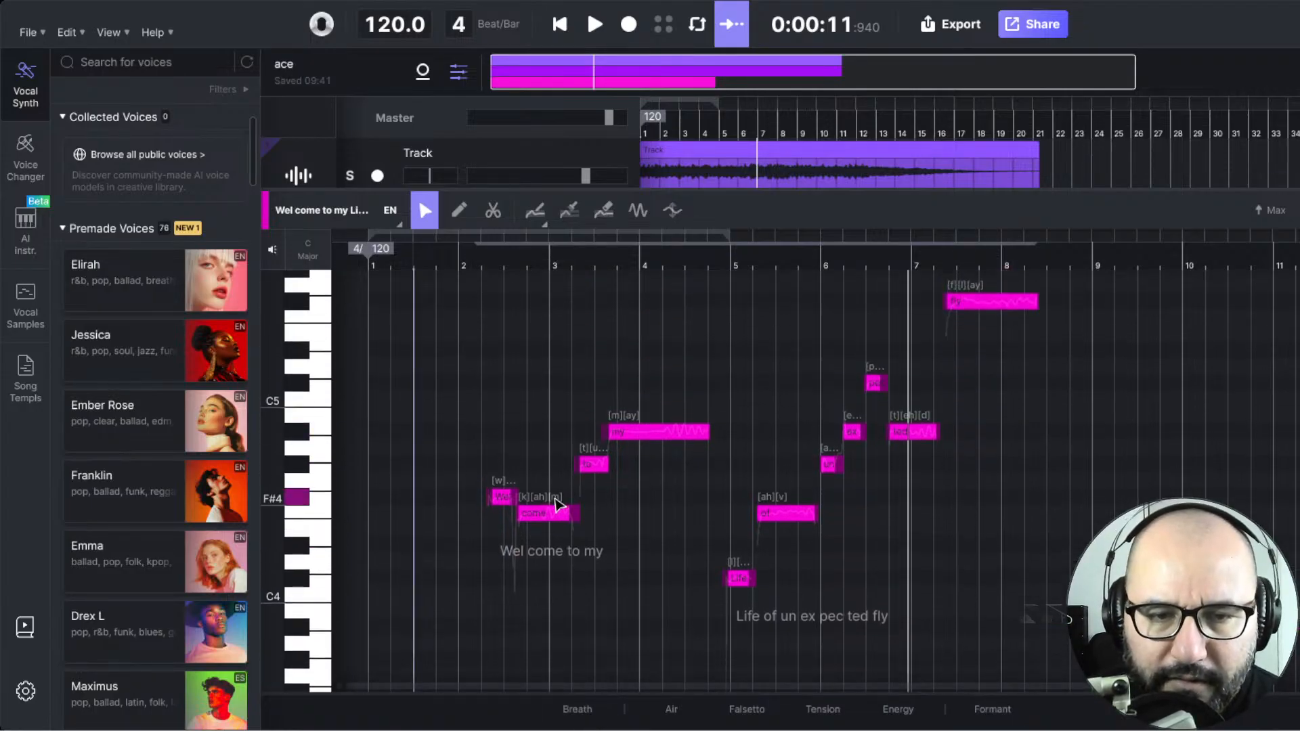
click(540, 267)
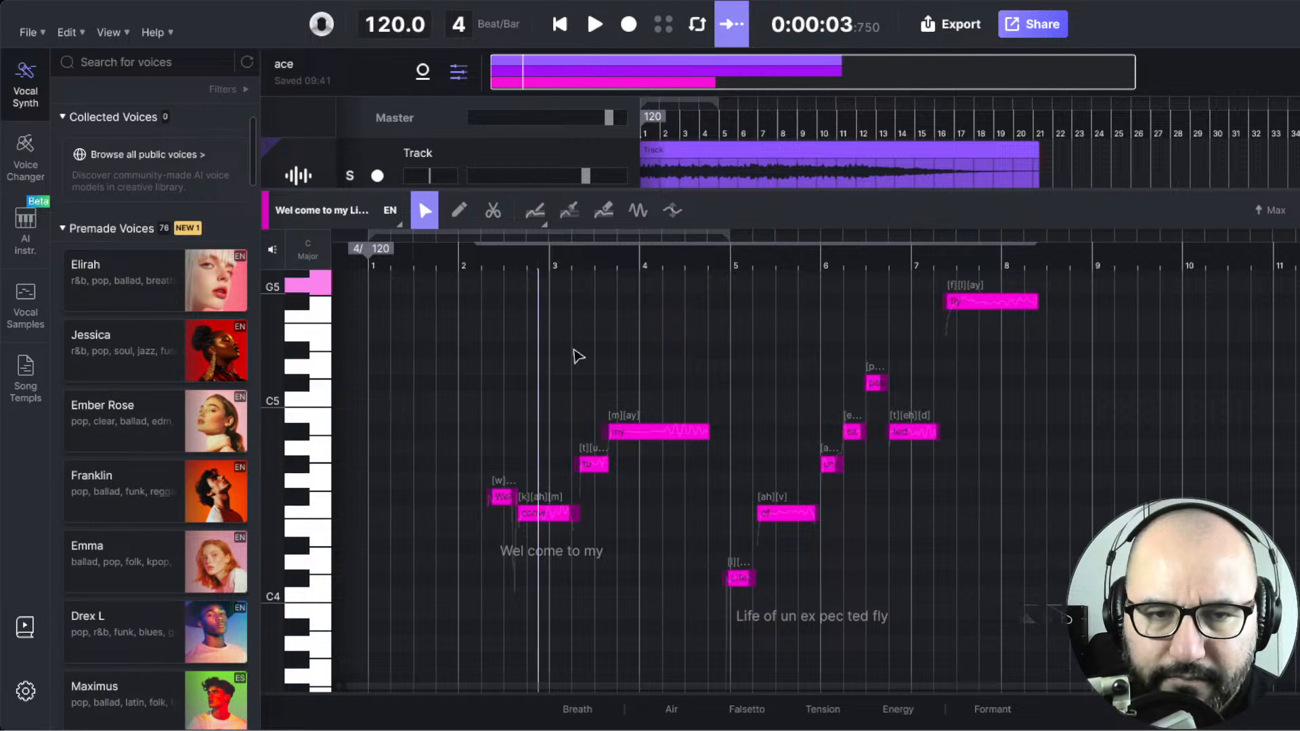
scroll(579, 406, up, 1)
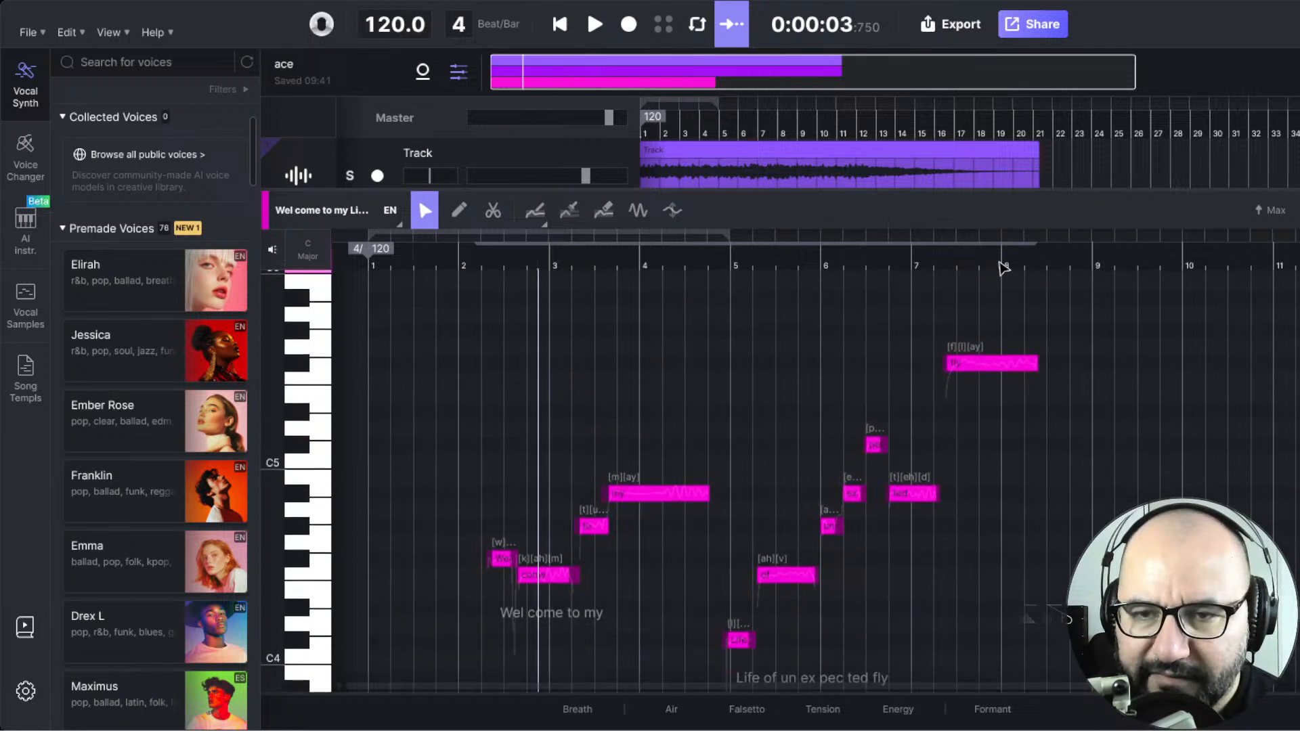
click(1001, 266)
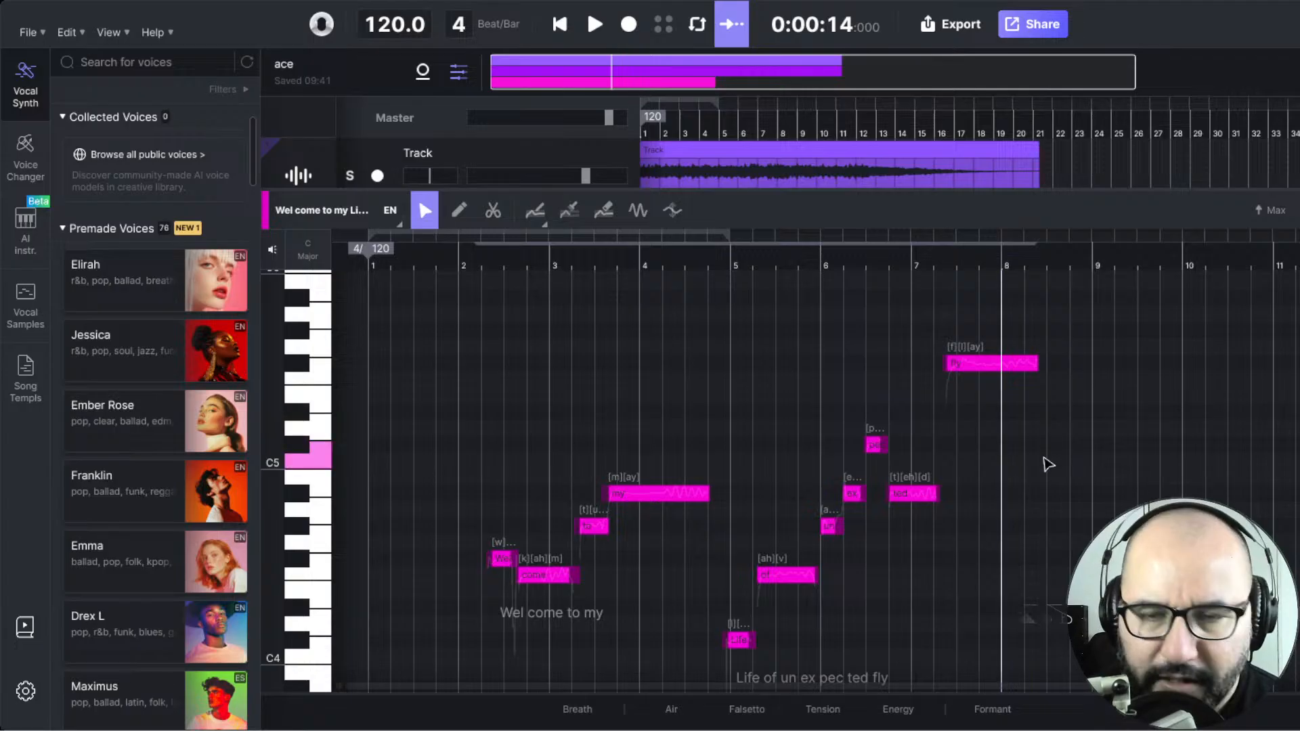
scroll(1048, 464, up, 5)
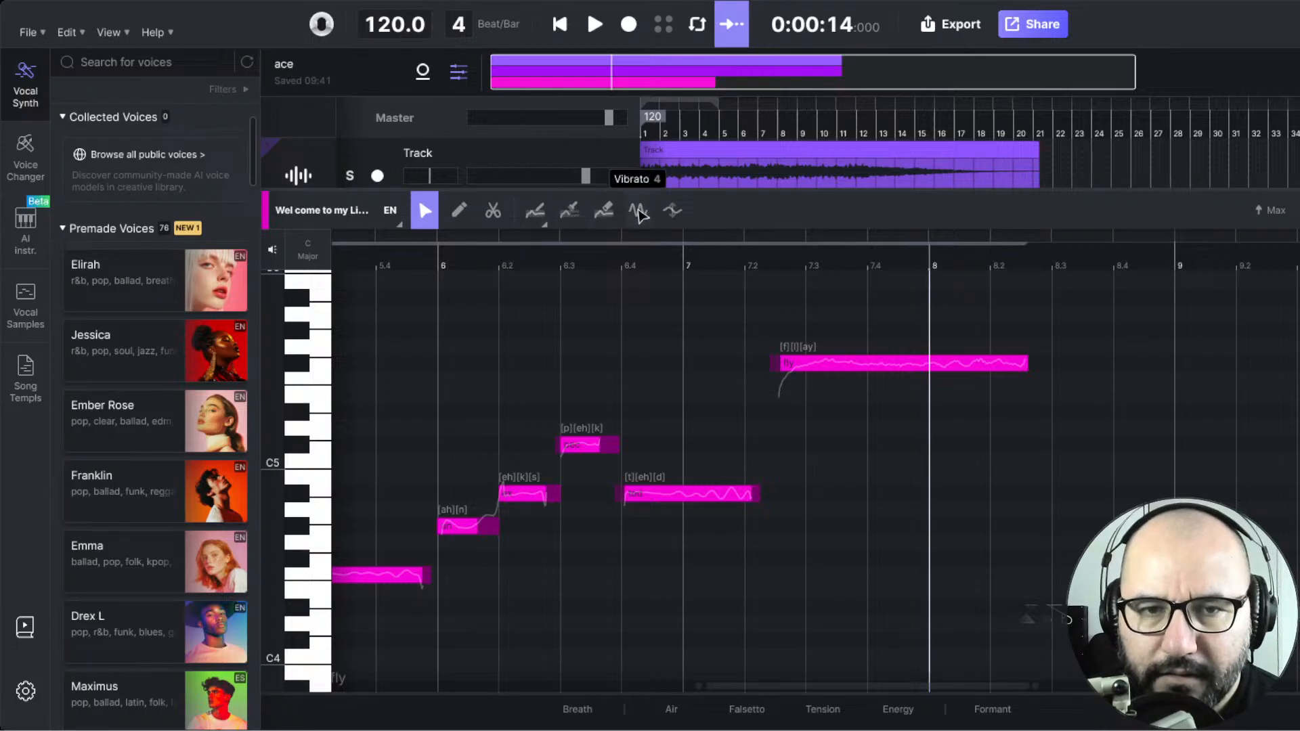
click(638, 210)
drag(842, 363, 842, 325)
drag(842, 322, 839, 342)
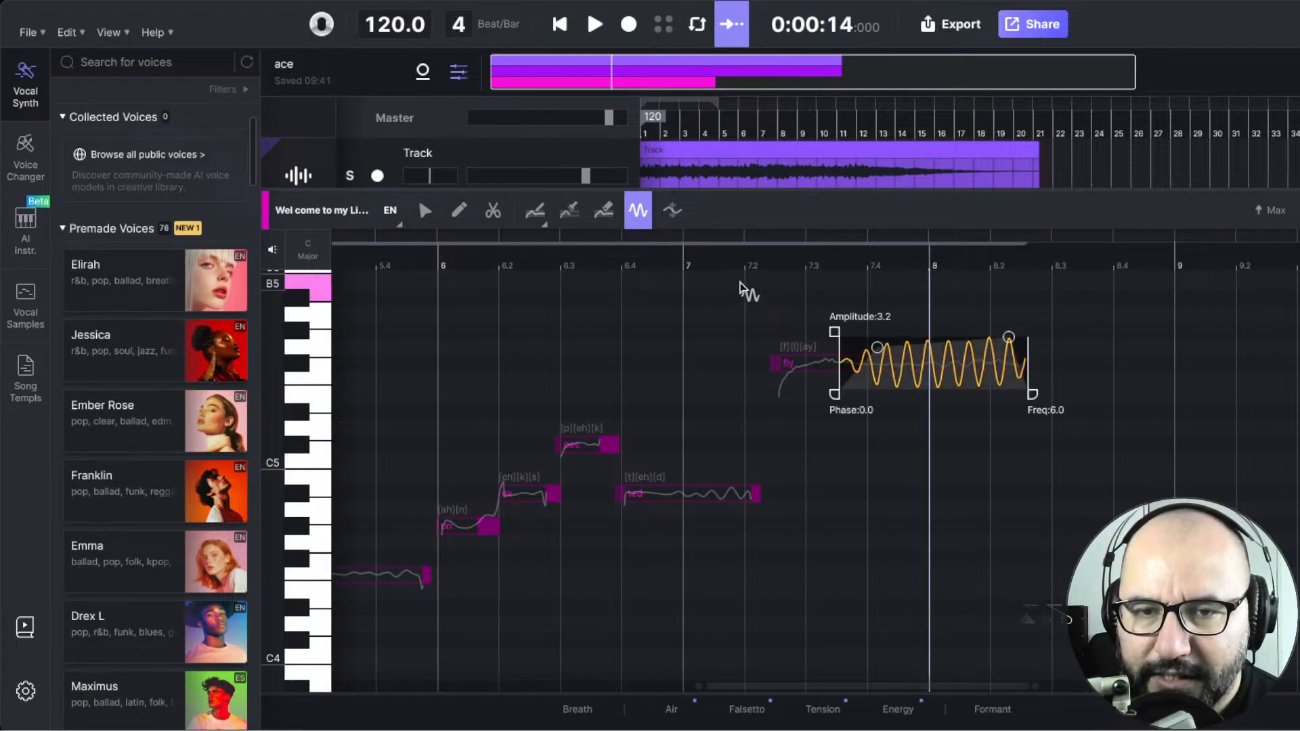
click(741, 288)
- Play the strong vibrato on the "fly" note from early in bar 7 and undo it
click(720, 265)
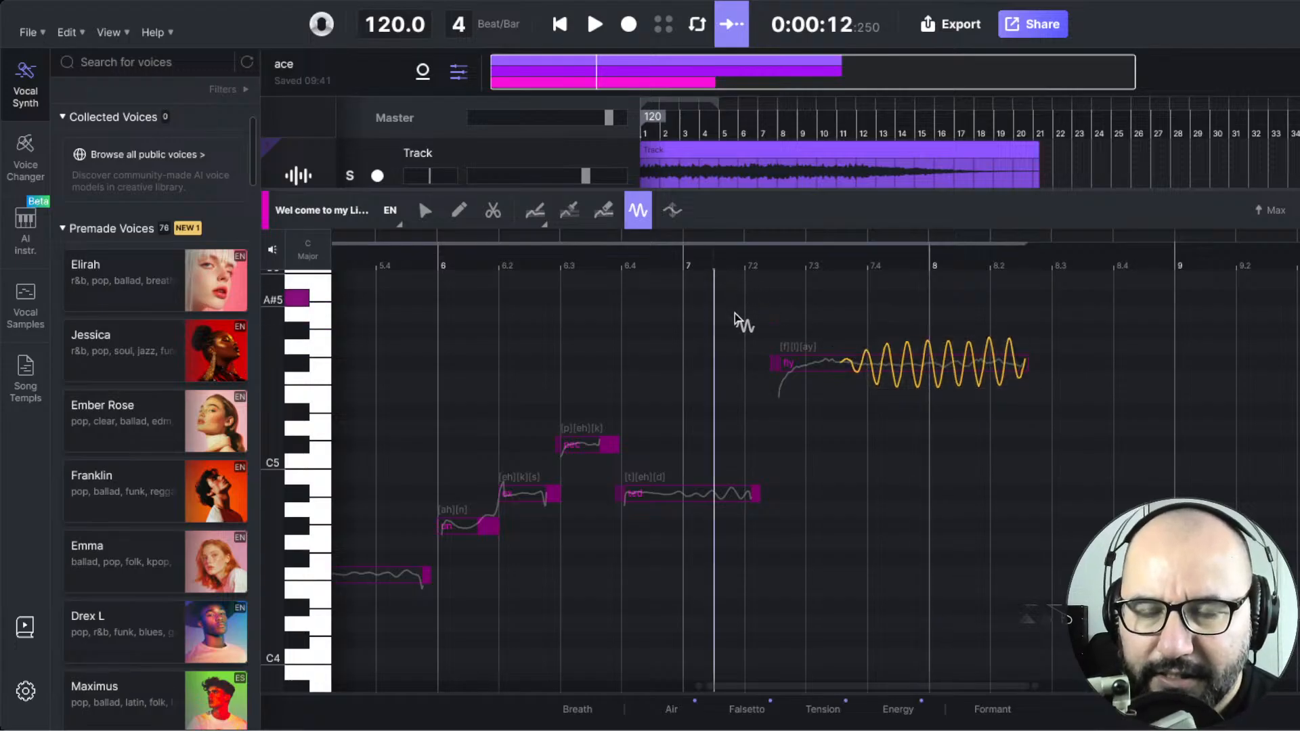
key(space)
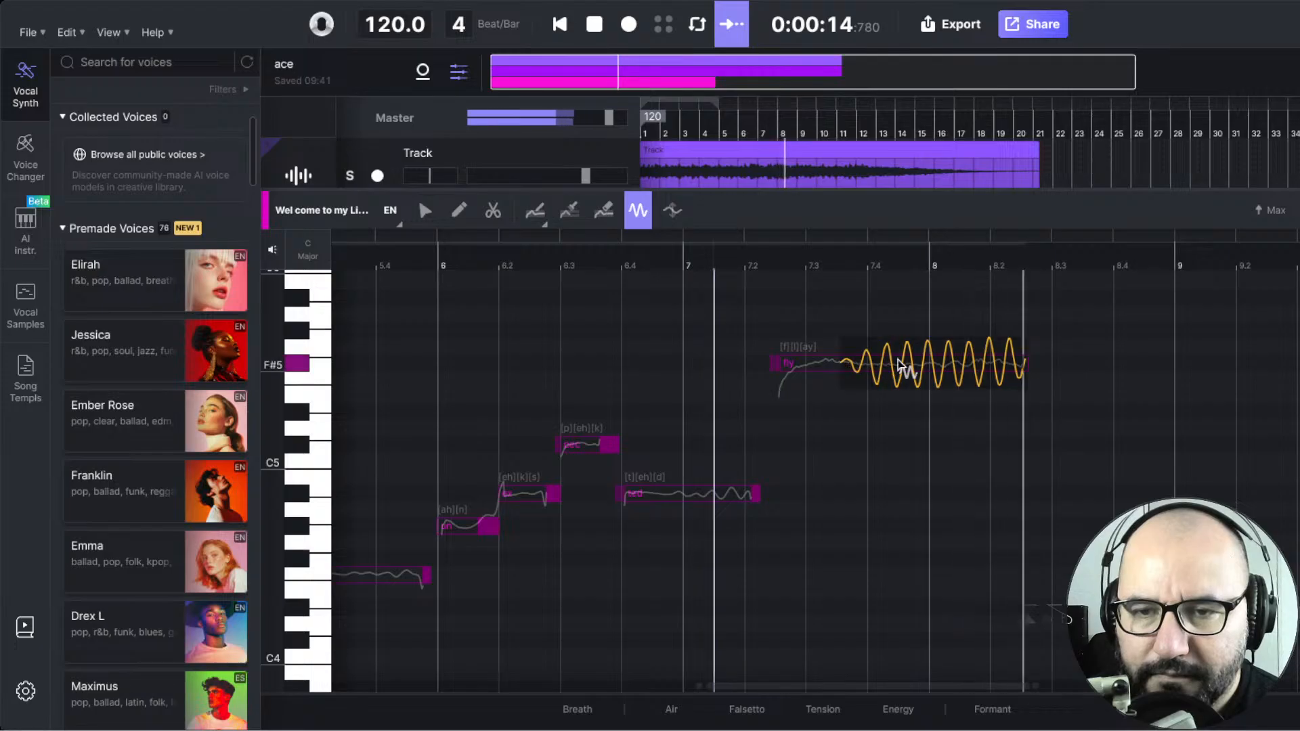
key(space)
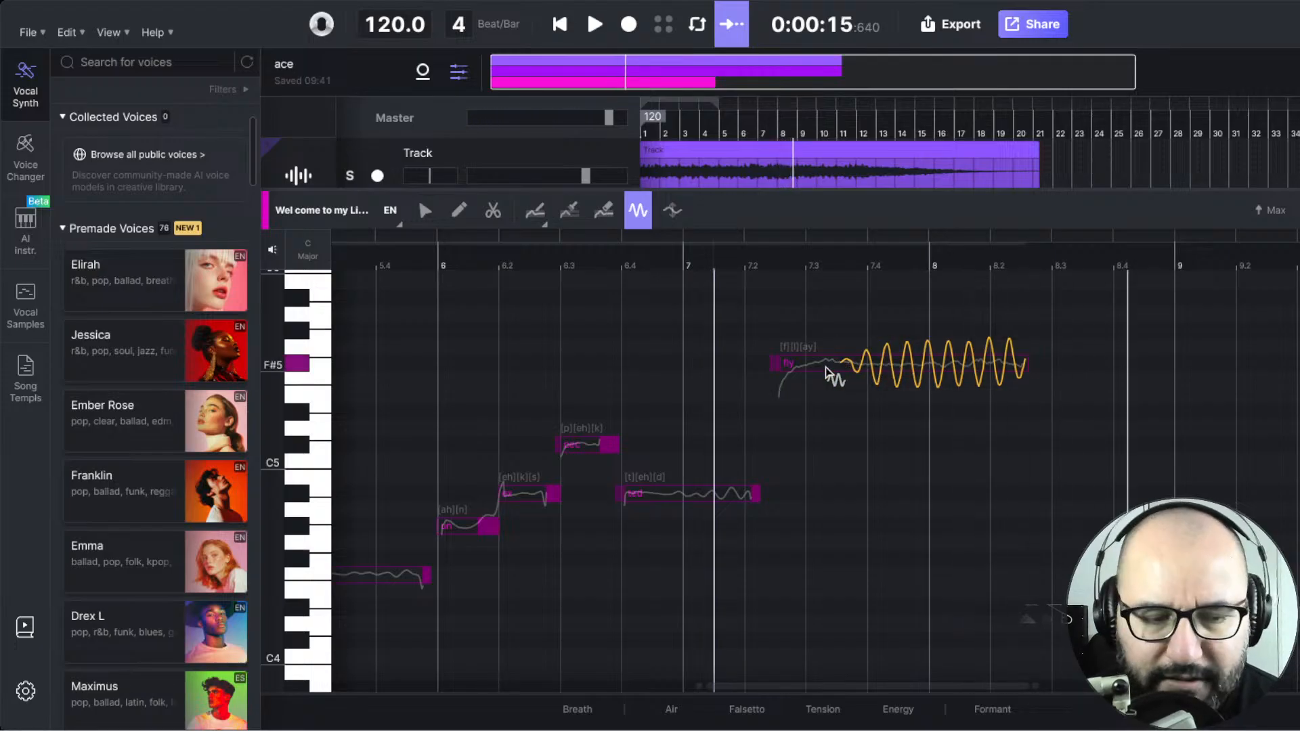
key(Left)
key(ctrl+z)
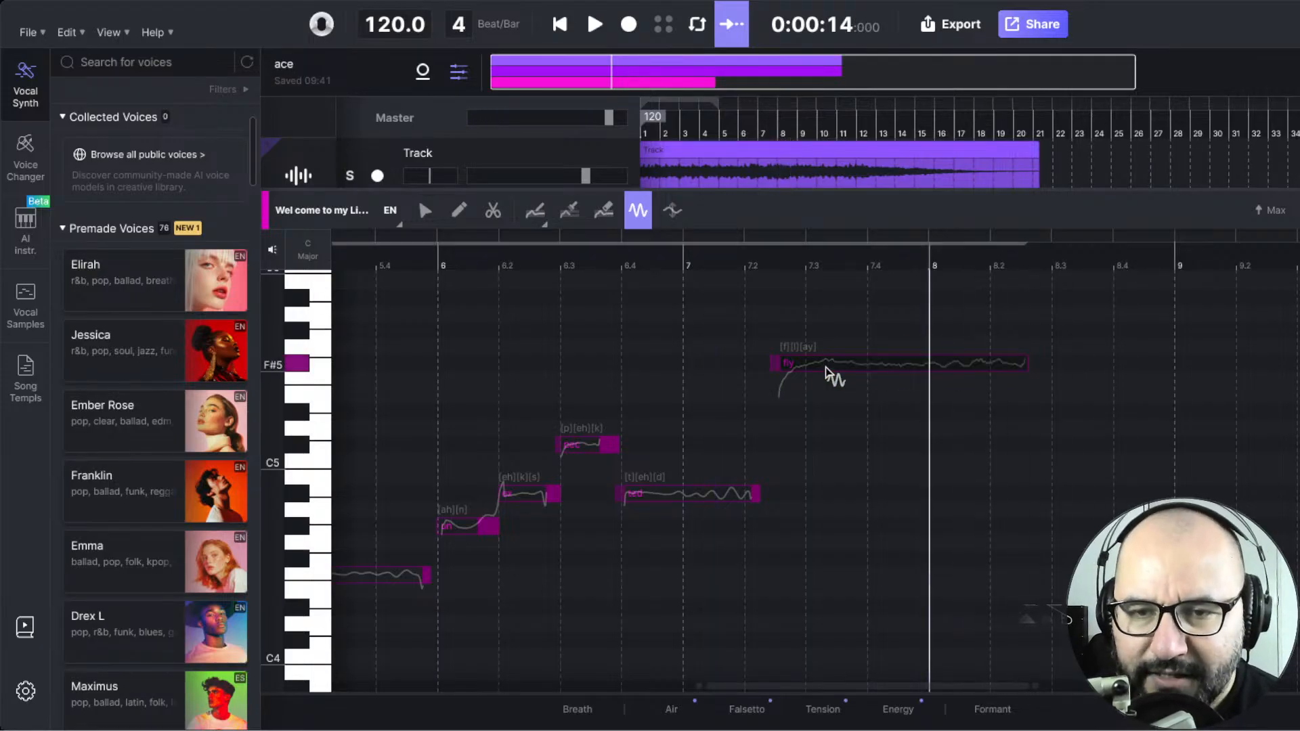
- Play the "fly" note without vibrato from bar 7.2 to just past its end
click(745, 274)
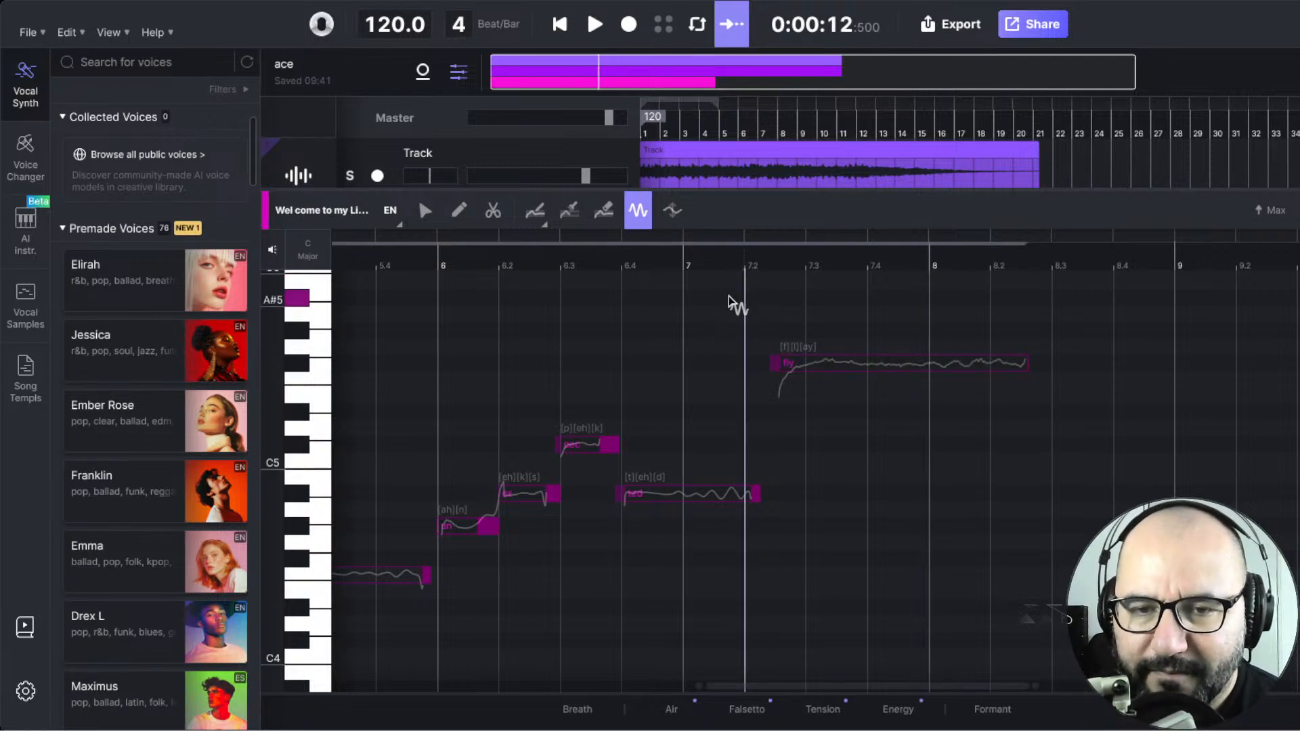
key(space)
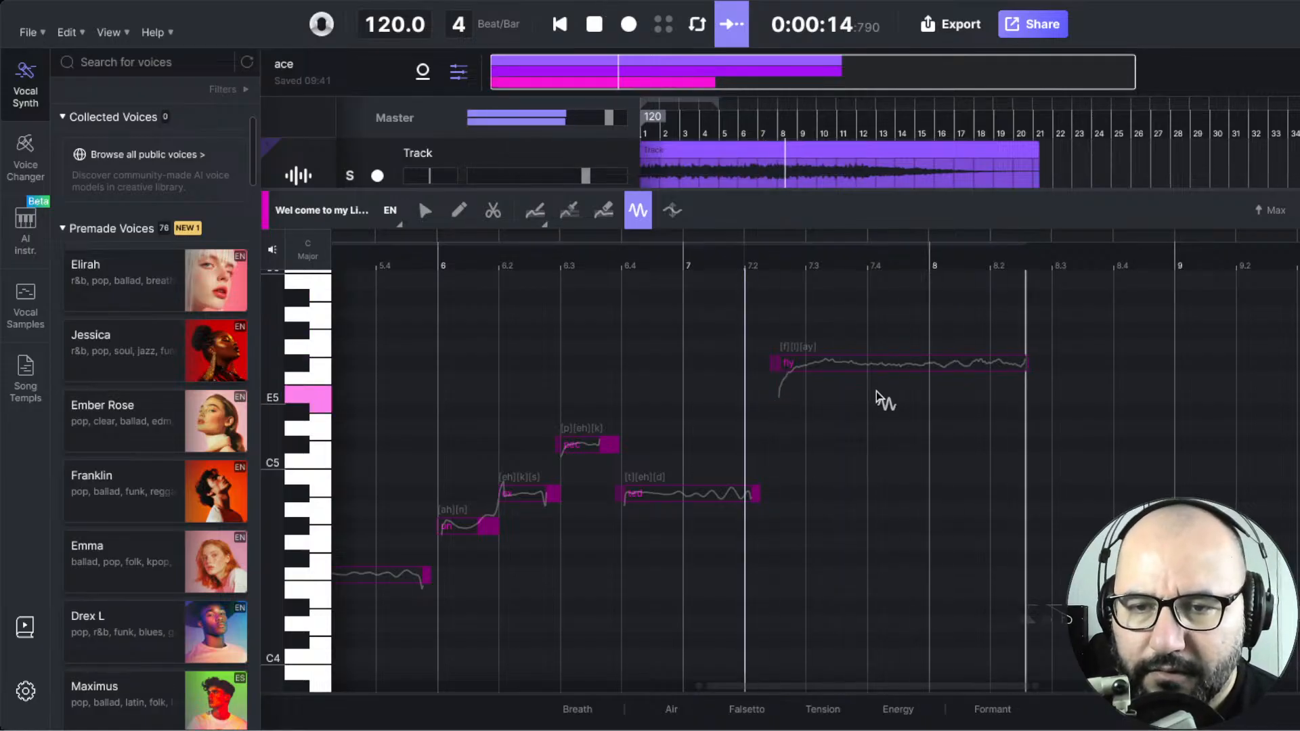
key(space)
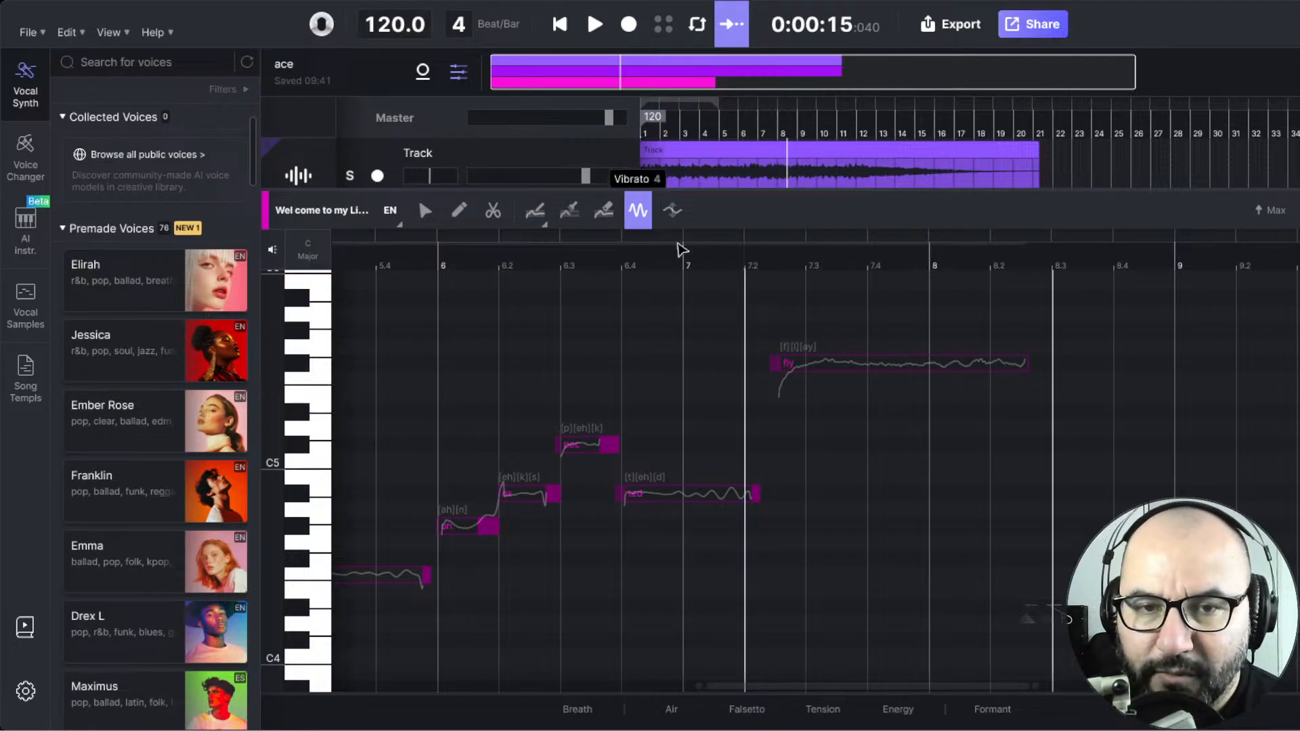
- Add a gentler vibrato of amplitude 1.3 near bar 8 on the "fly" note and play it from early in bar 7
click(915, 368)
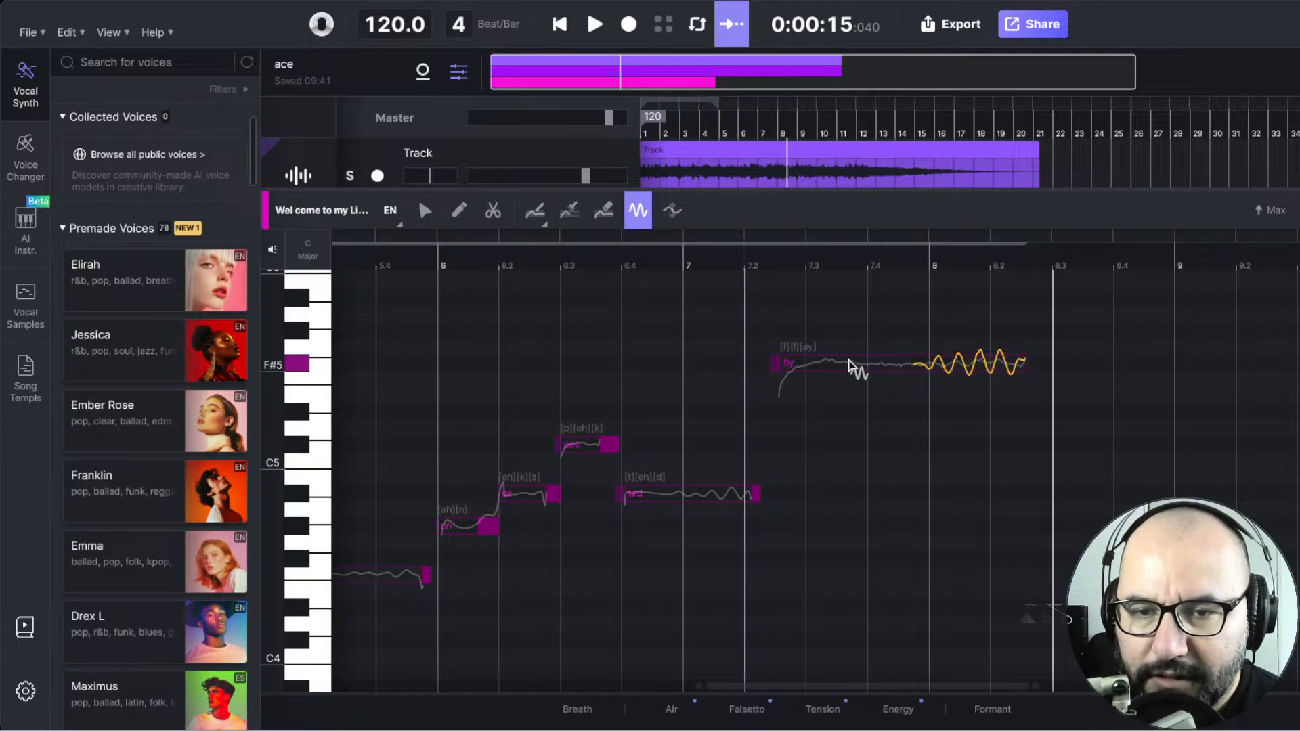
click(732, 268)
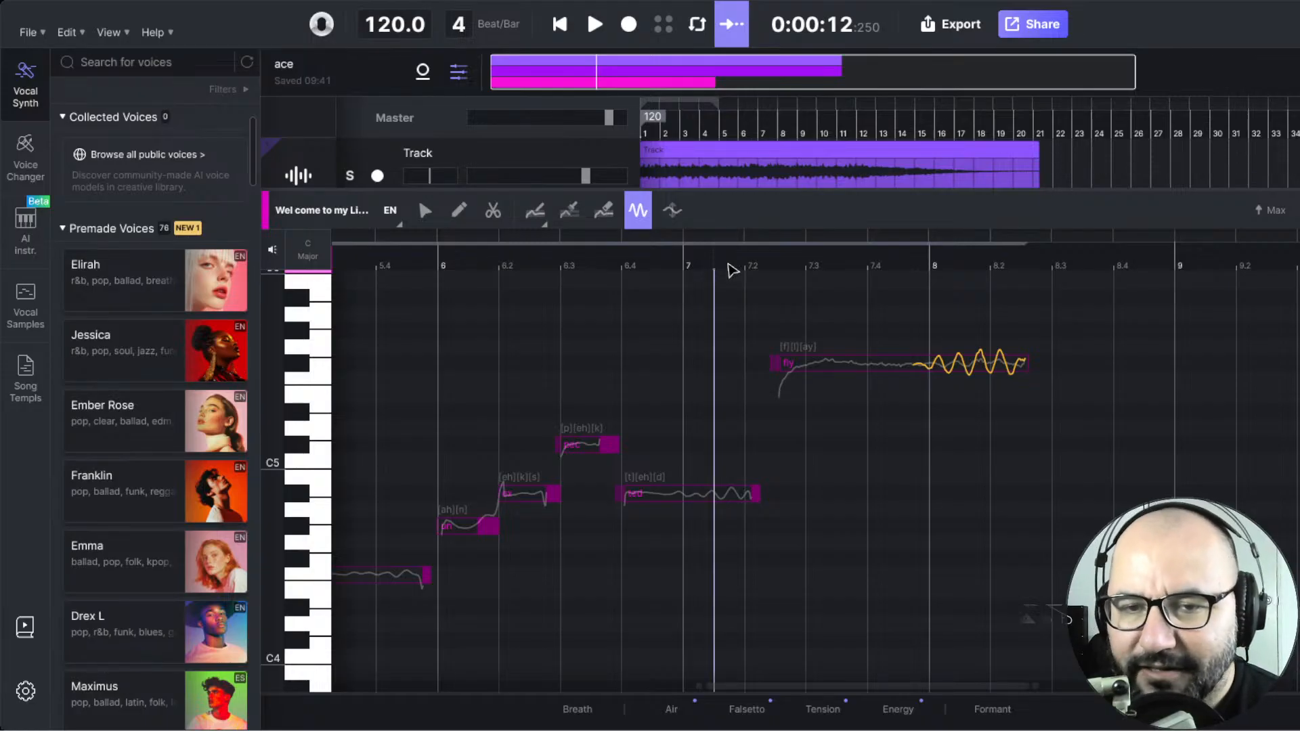
key(space)
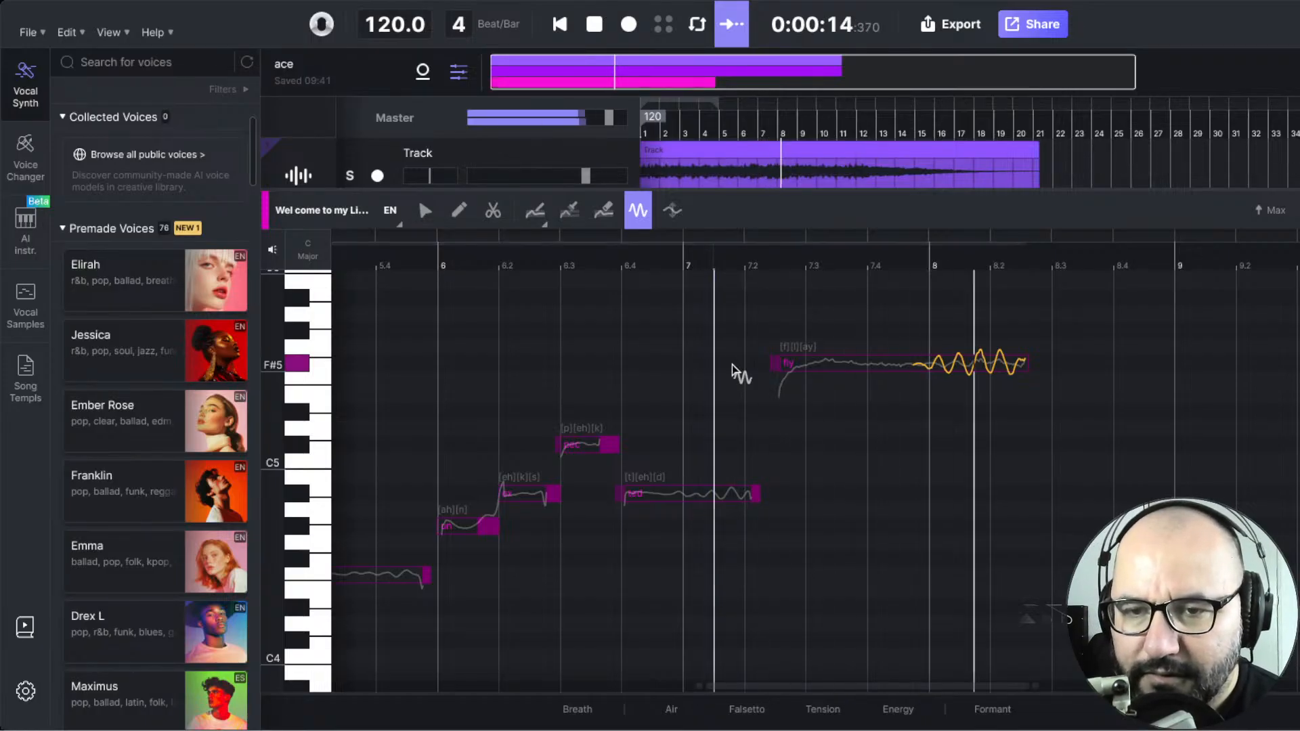
key(space)
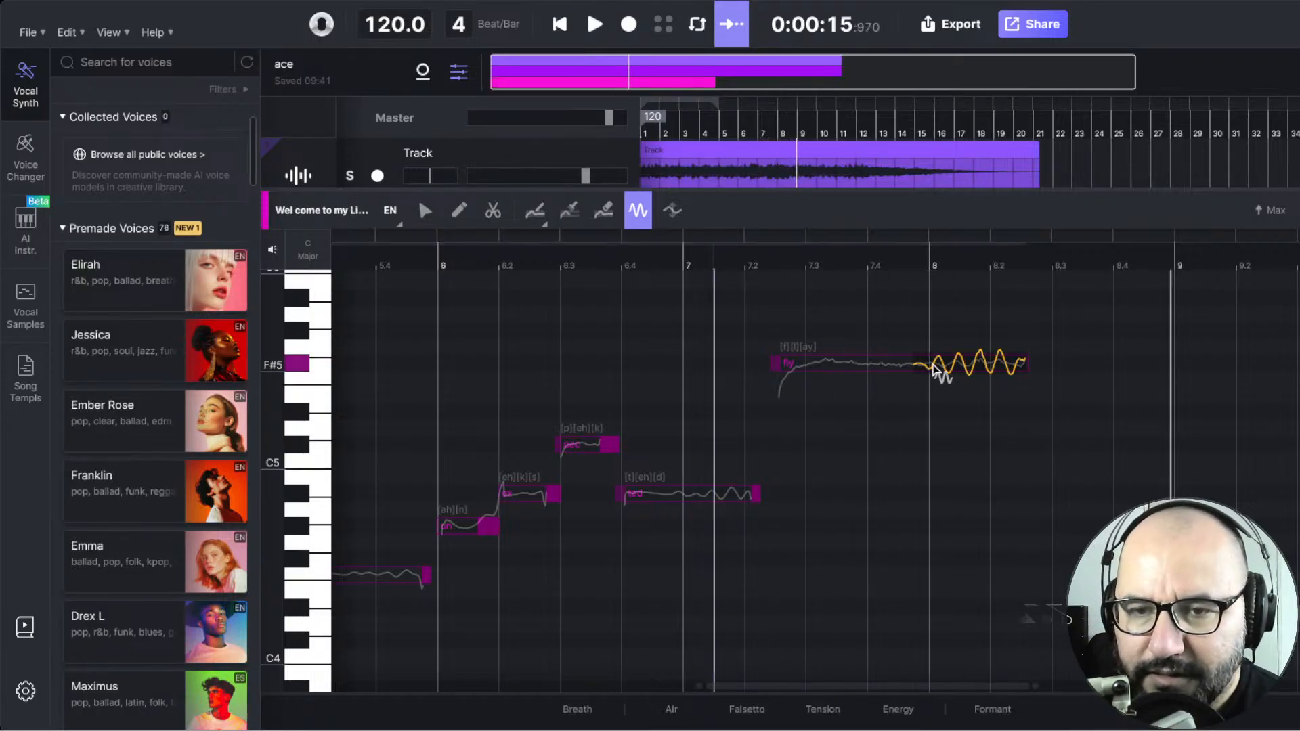
mouse_move(940, 369)
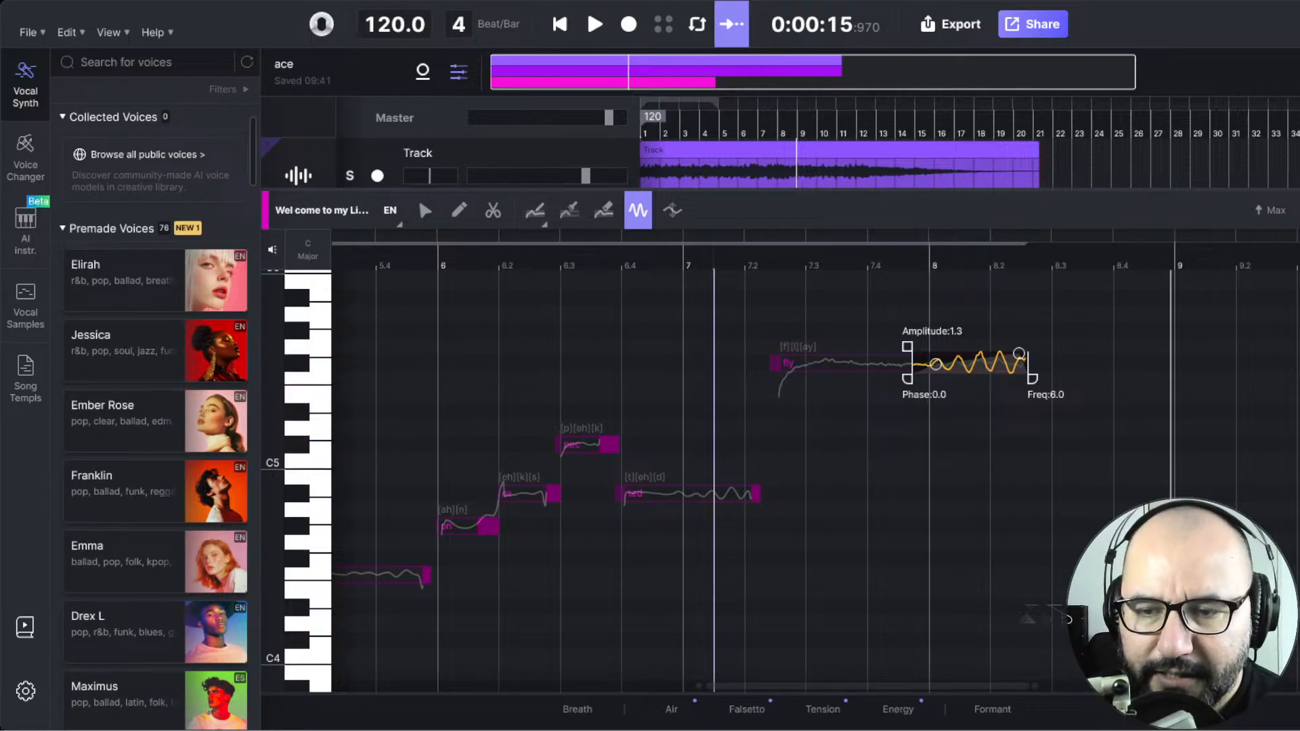
- Fold the clip editor, unsolo the Elirah track and play the full mix from the project start
click(992, 709)
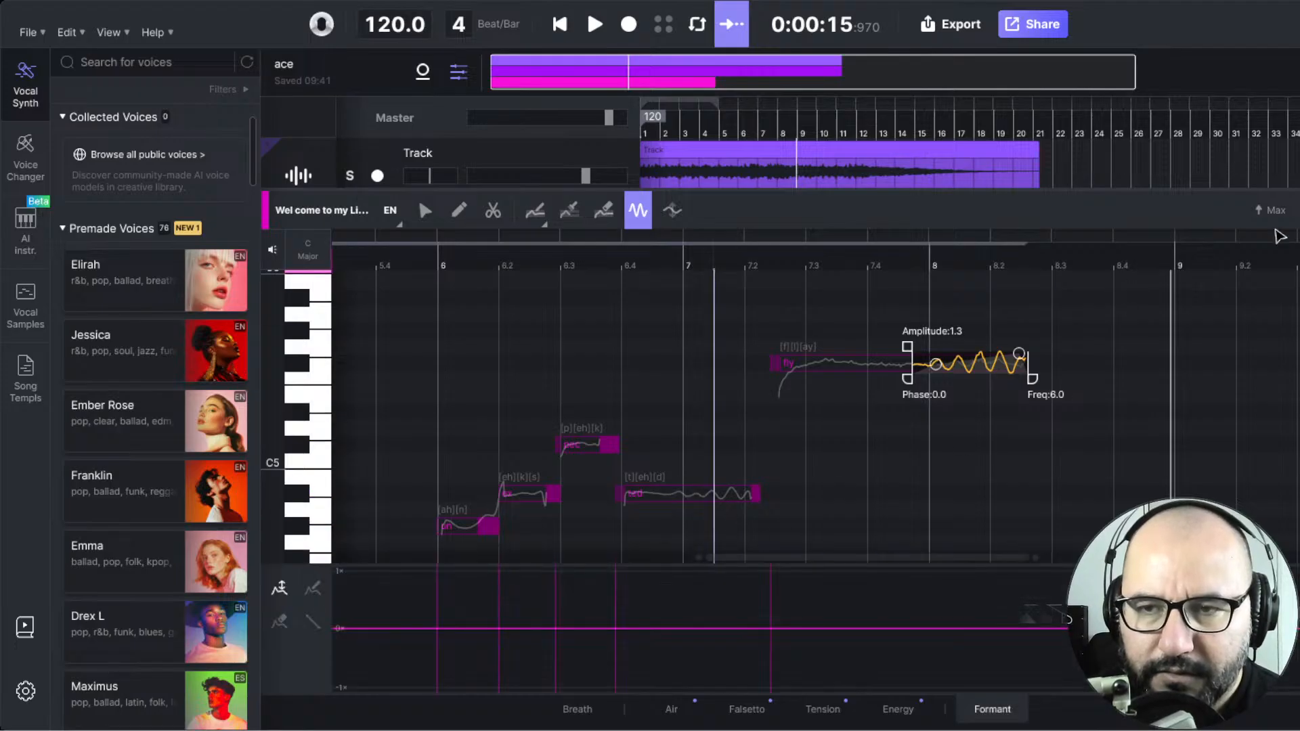
click(1294, 211)
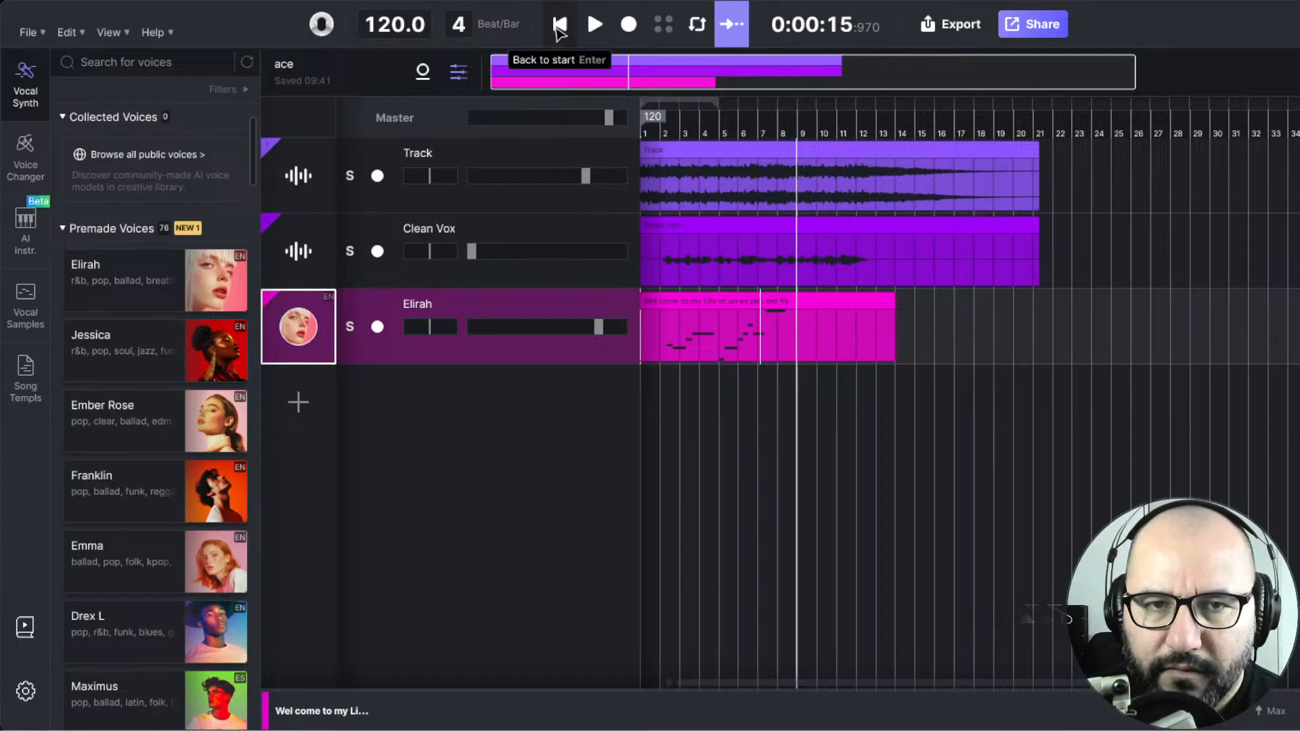
click(559, 25)
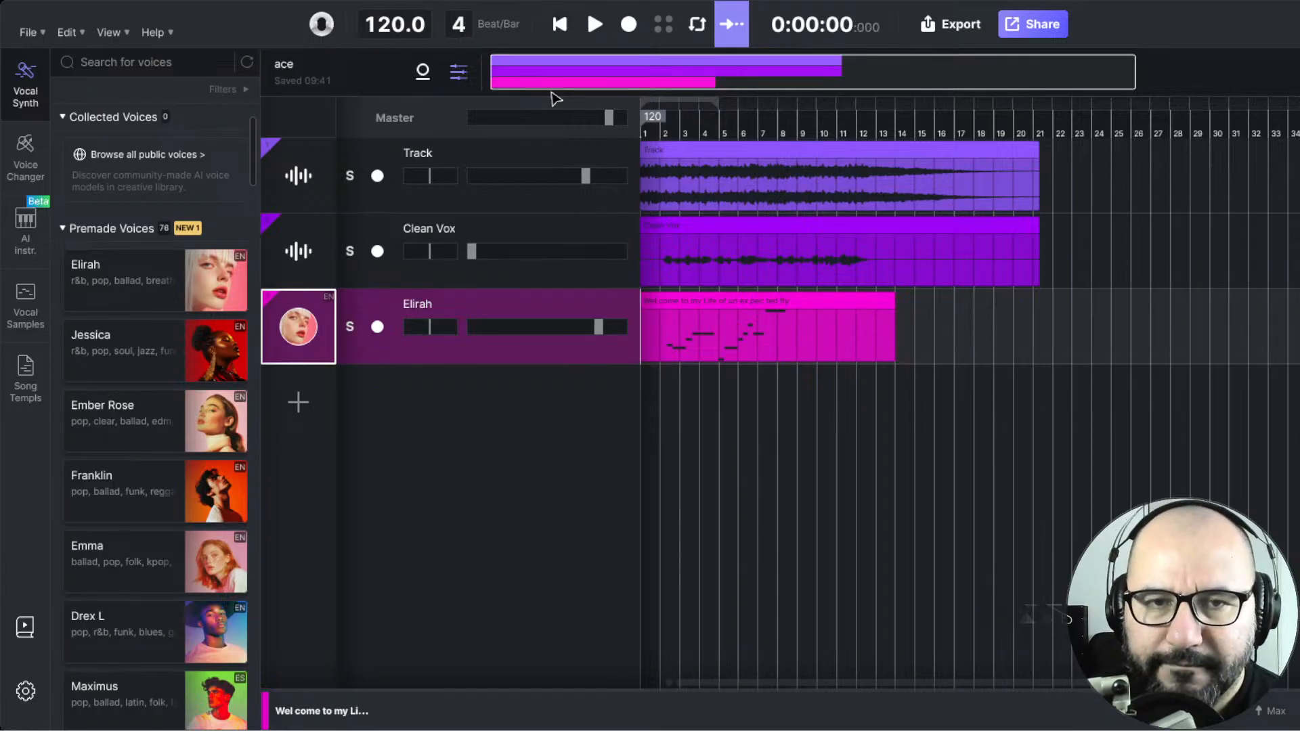
click(594, 24)
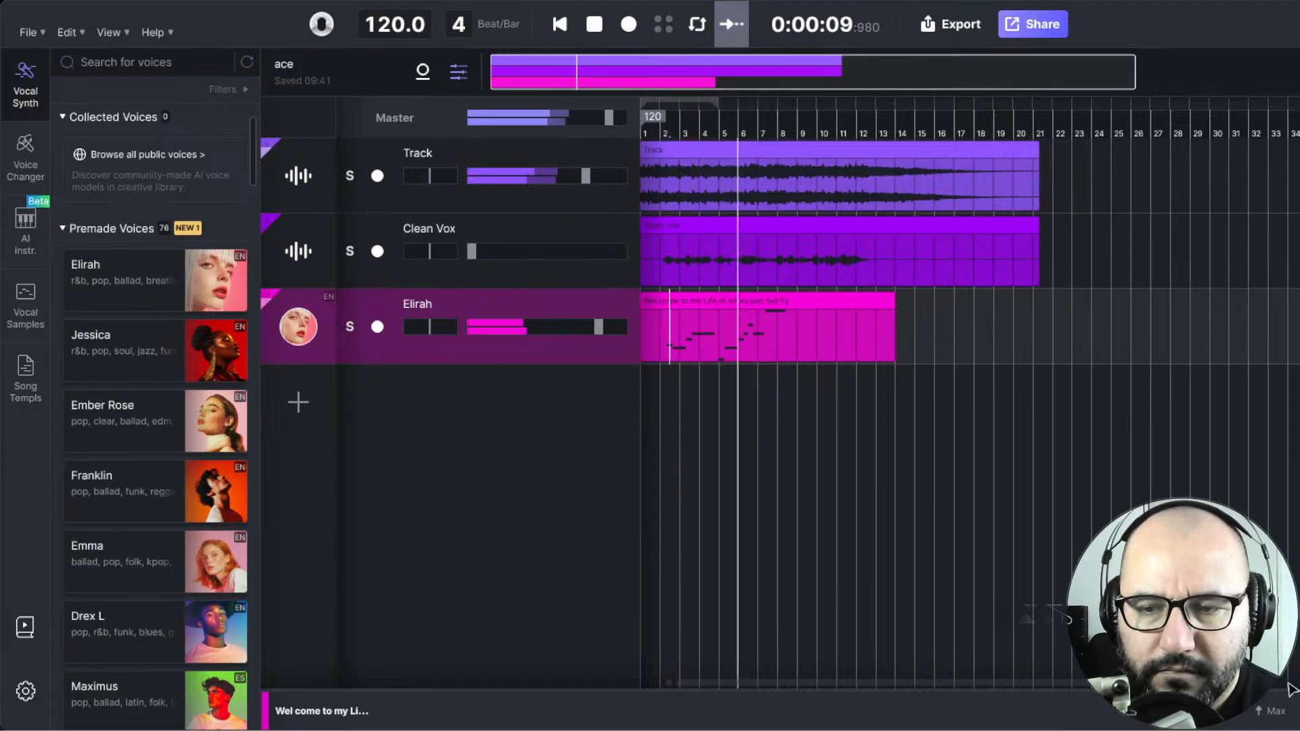
- Reopen the Elirah clip editor during playback, switch to the selection tool and follow the phrase's notes
click(1273, 711)
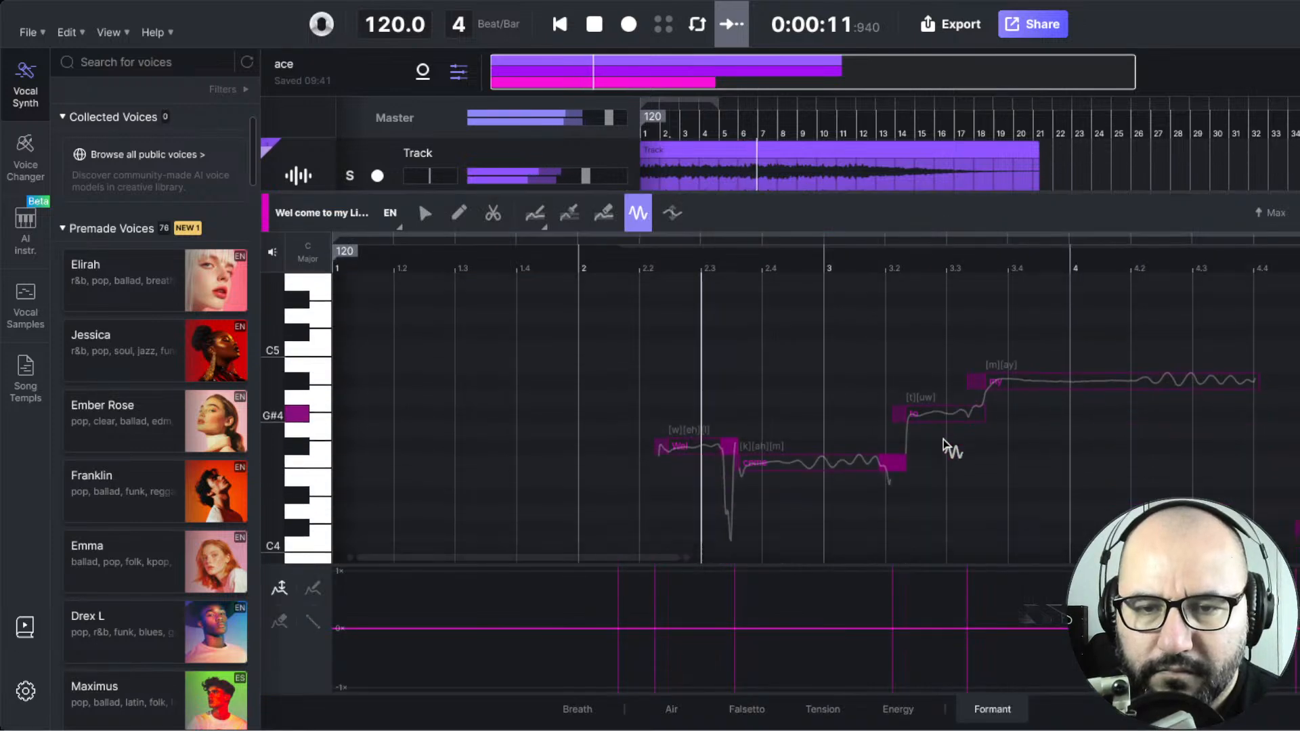
click(424, 212)
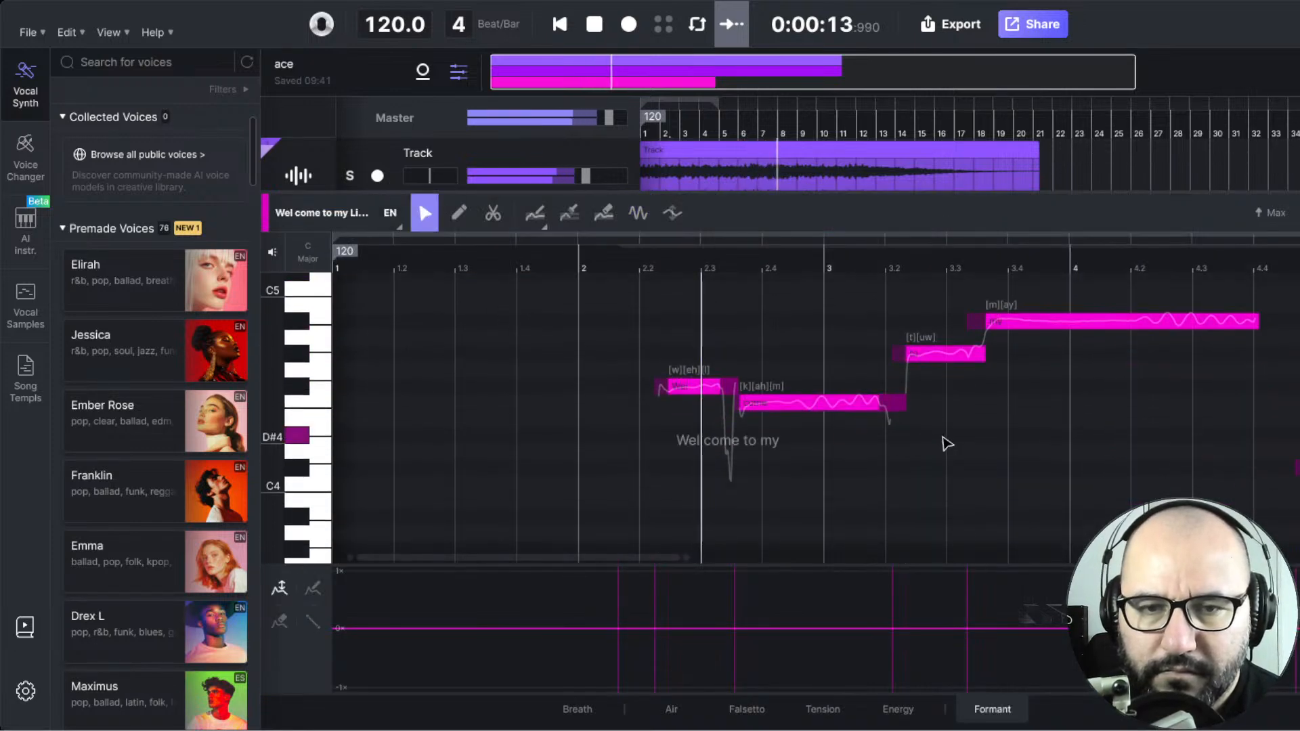
scroll(1135, 427, down, 3)
scroll(1134, 427, down, 5)
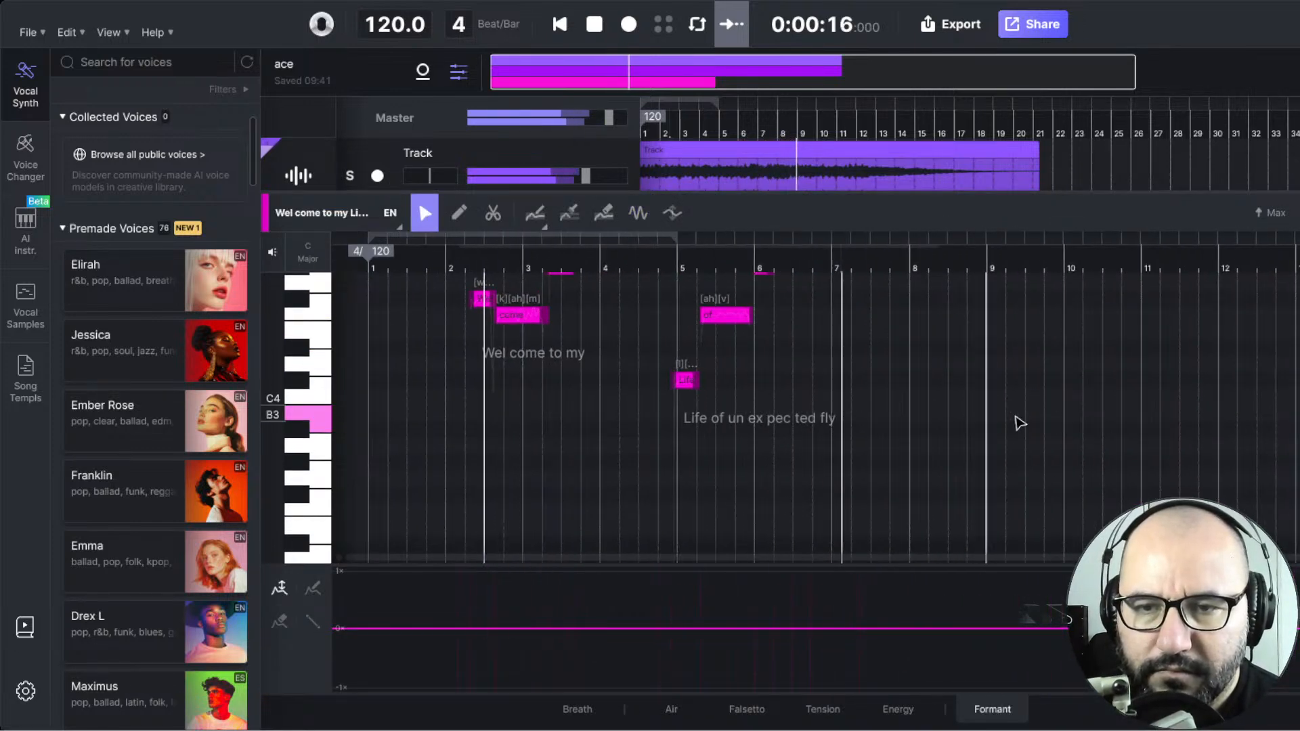
scroll(1002, 424, up, 4)
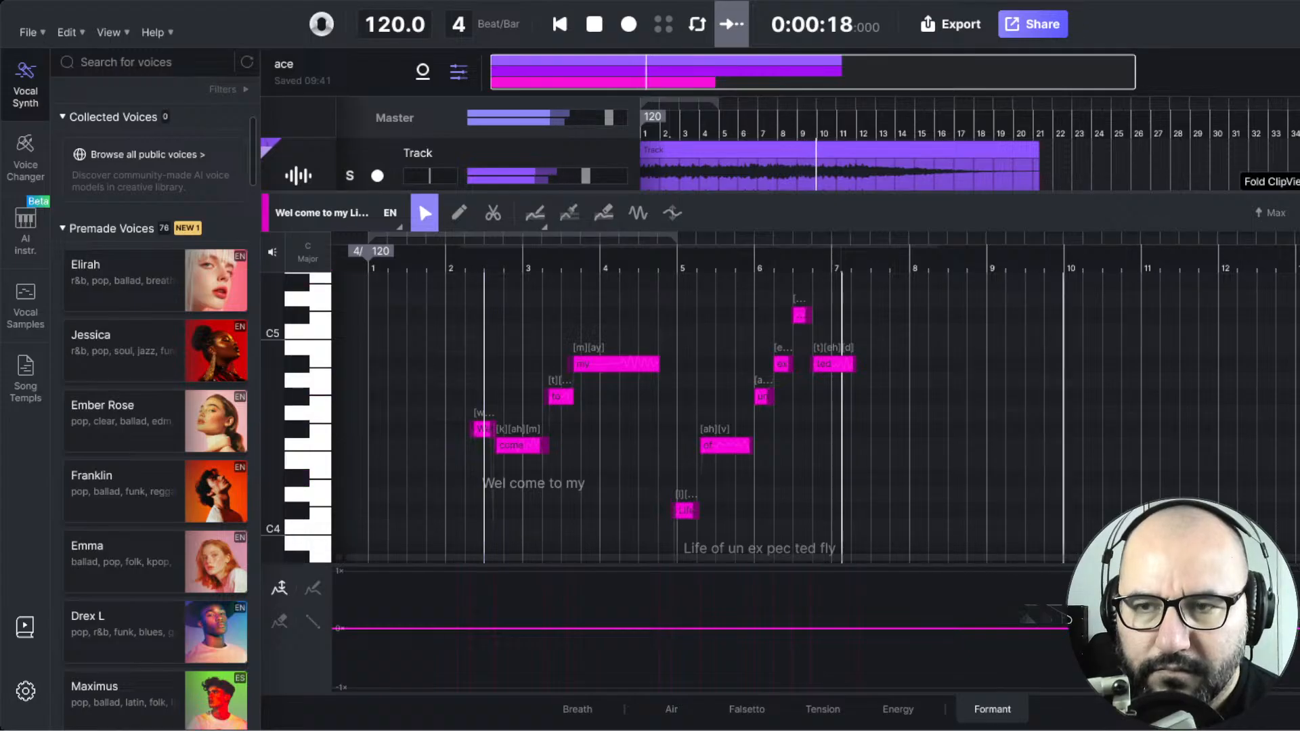
- Fold the clip editor, stop playback and pull the Elirah track's volume down to its minimum
click(1266, 170)
key(space)
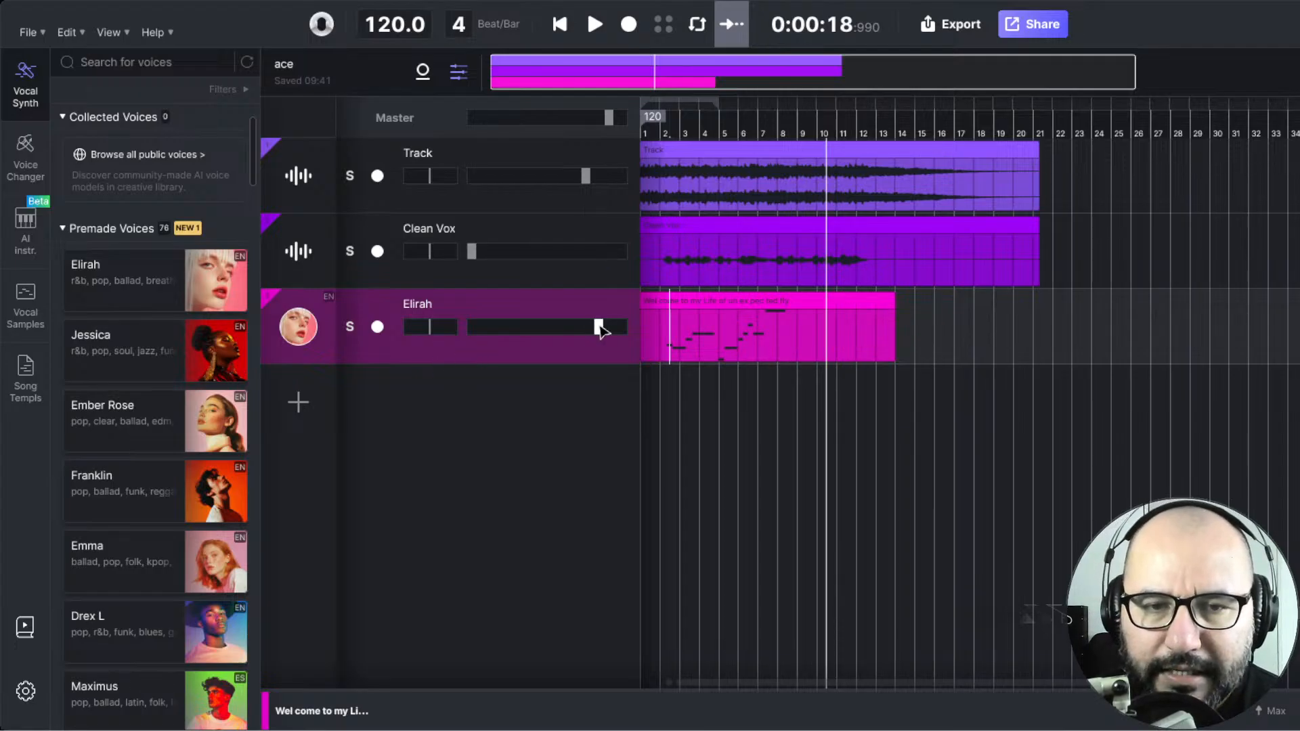
drag(601, 330, 359, 349)
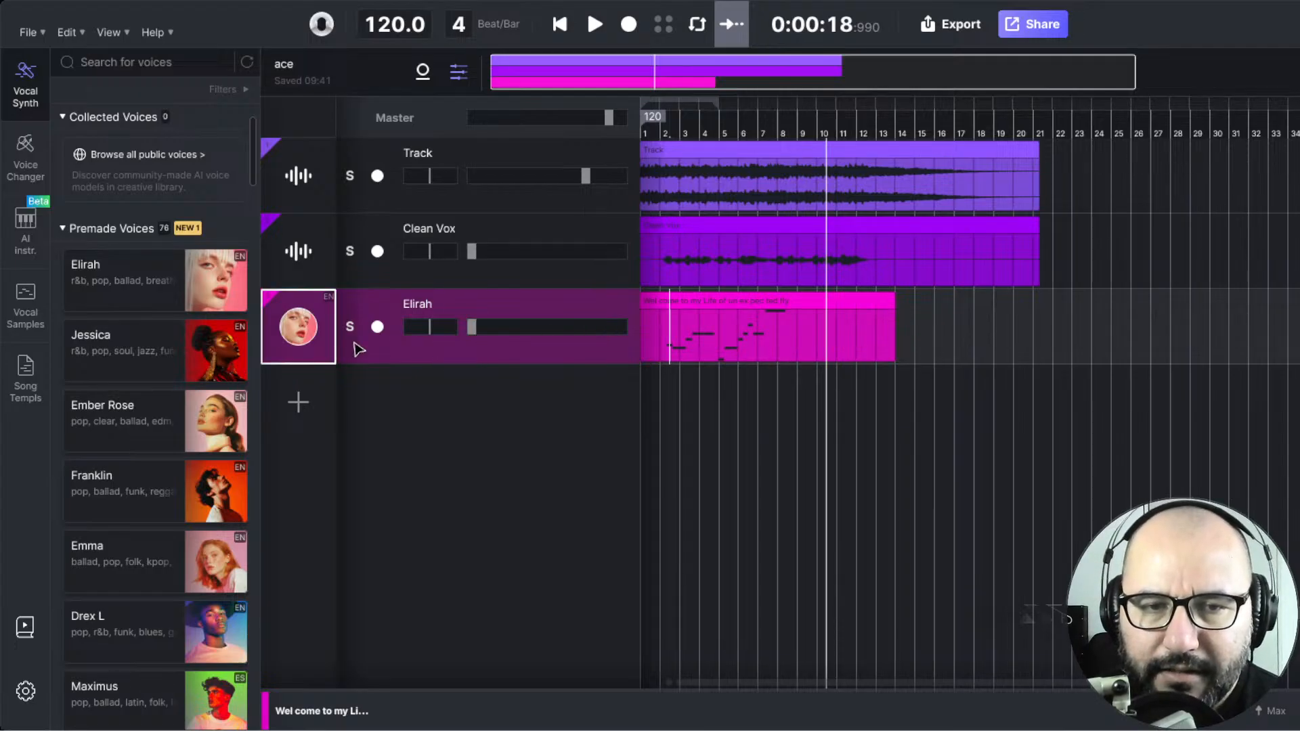
- Select the Clean Vox clip and open it in the clip editor to show its audio conversion options
click(579, 285)
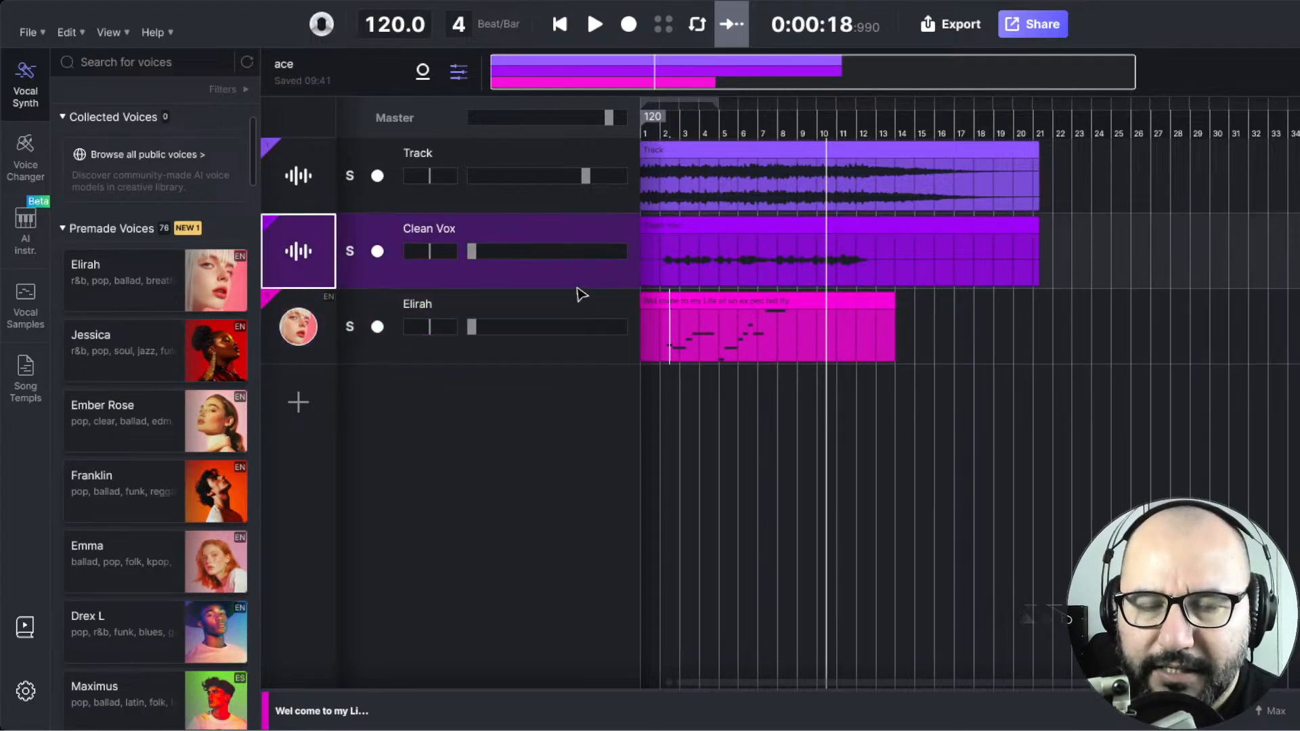
click(689, 261)
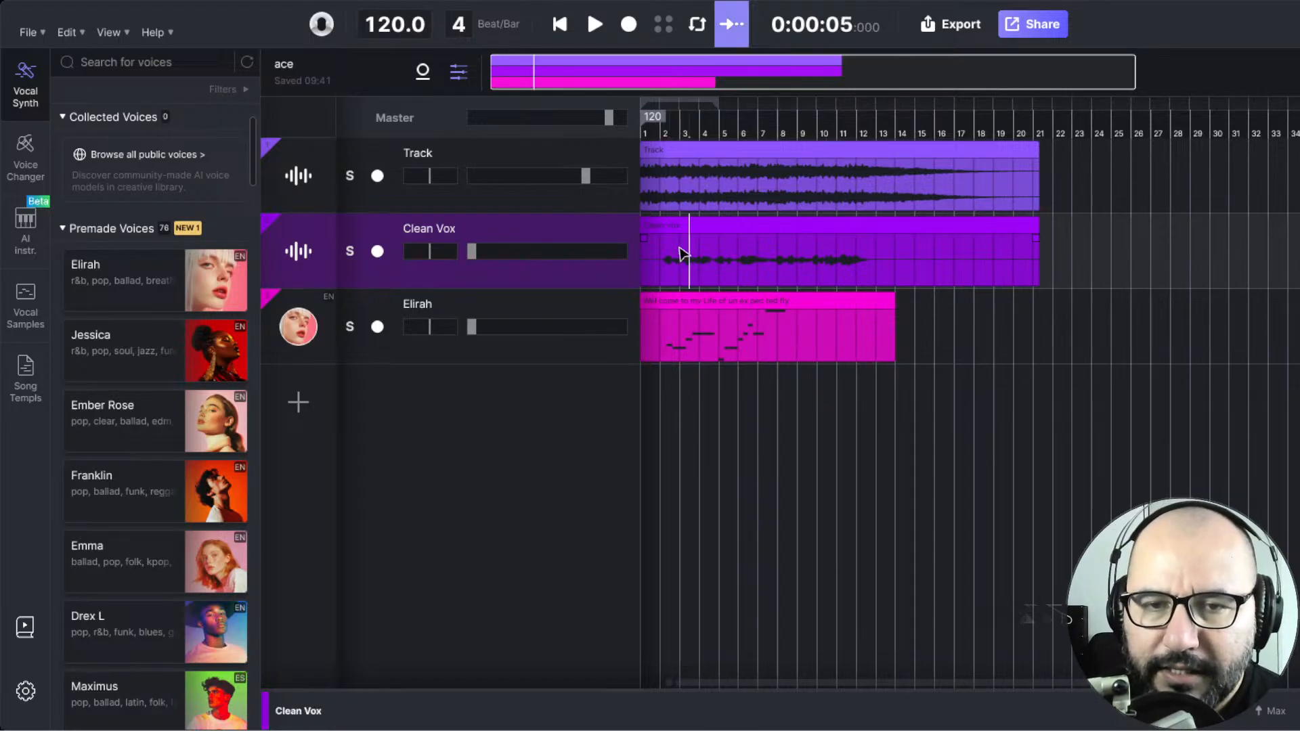
click(673, 227)
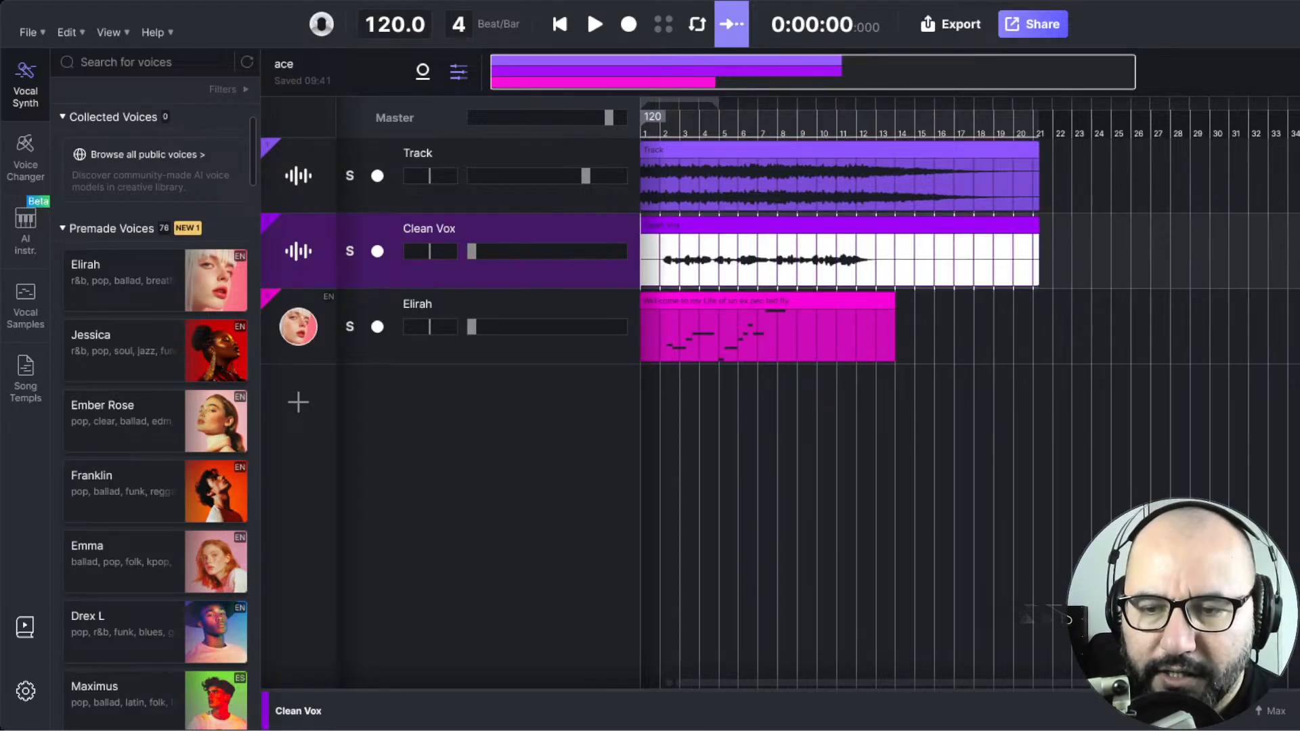
click(1298, 711)
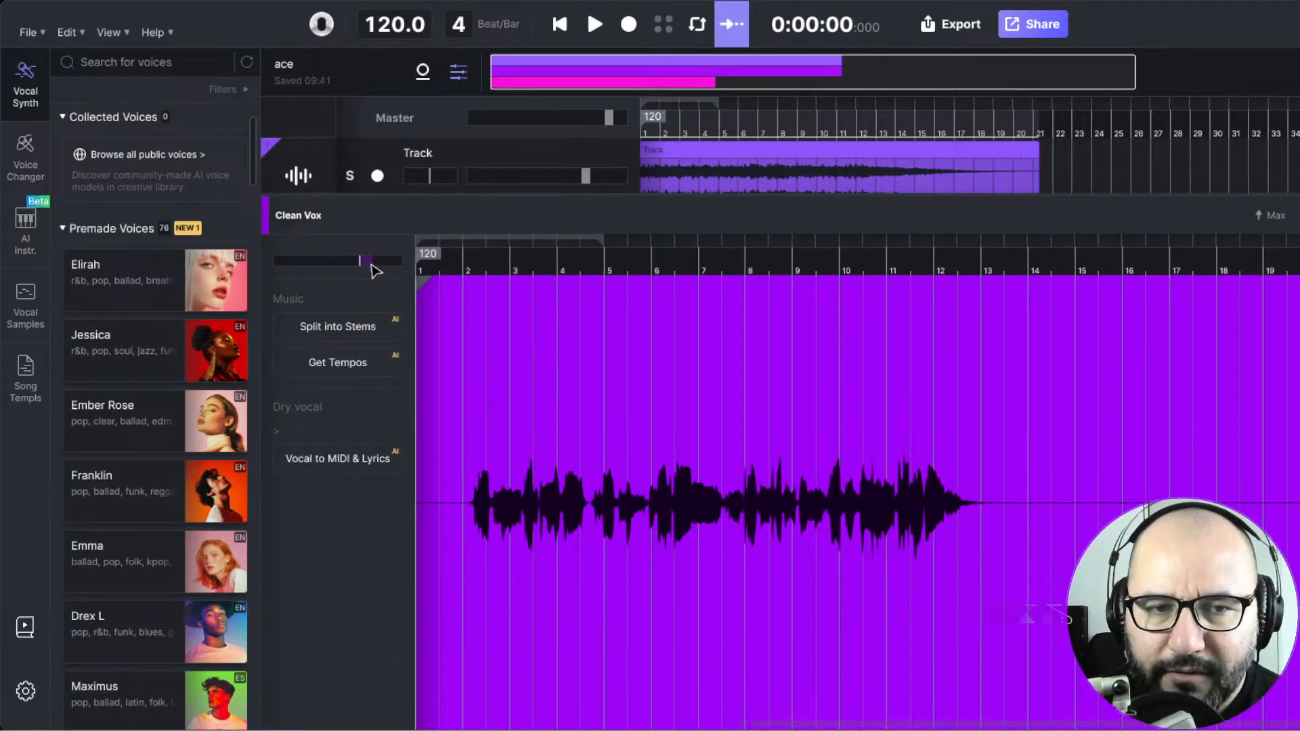
mouse_move(372, 271)
mouse_down()
mouse_move(386, 270)
mouse_move(339, 270)
mouse_move(385, 271)
mouse_up()
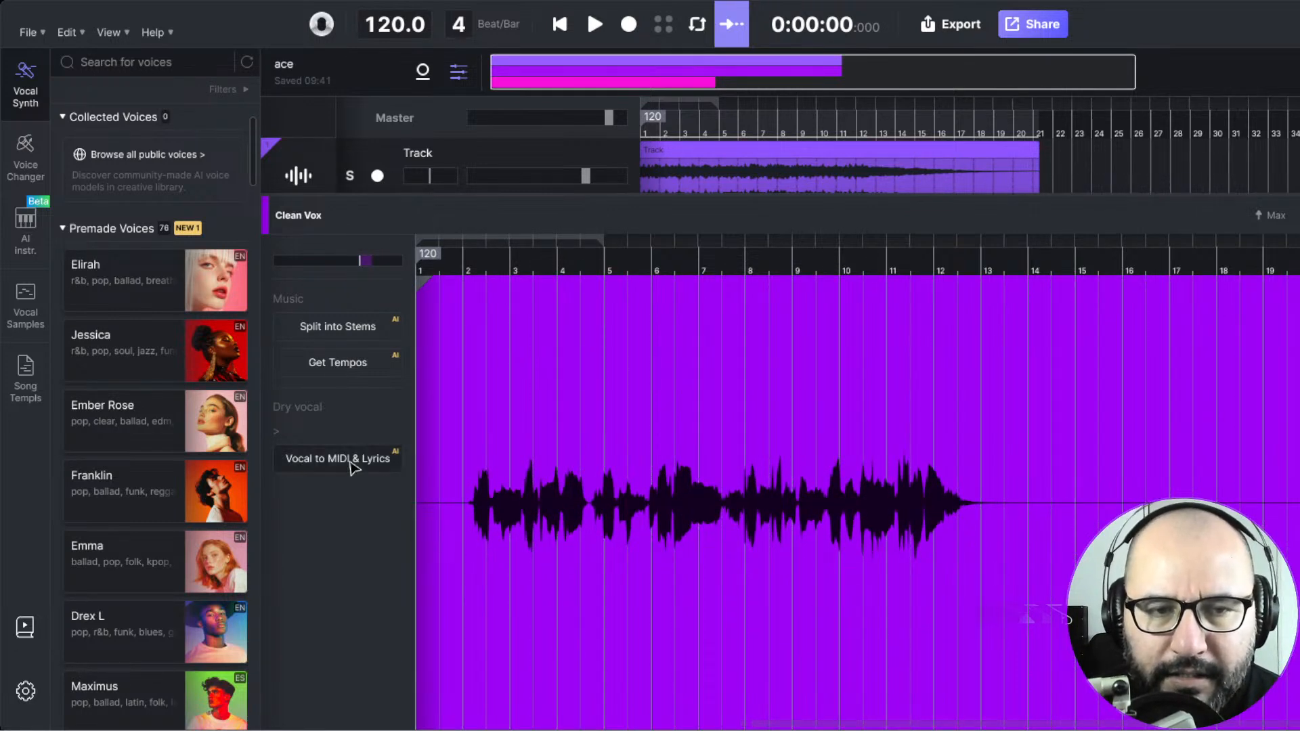
- Return to the project start and convert the Clean Vox clip to MIDI and lyrics with English as the language
click(490, 437)
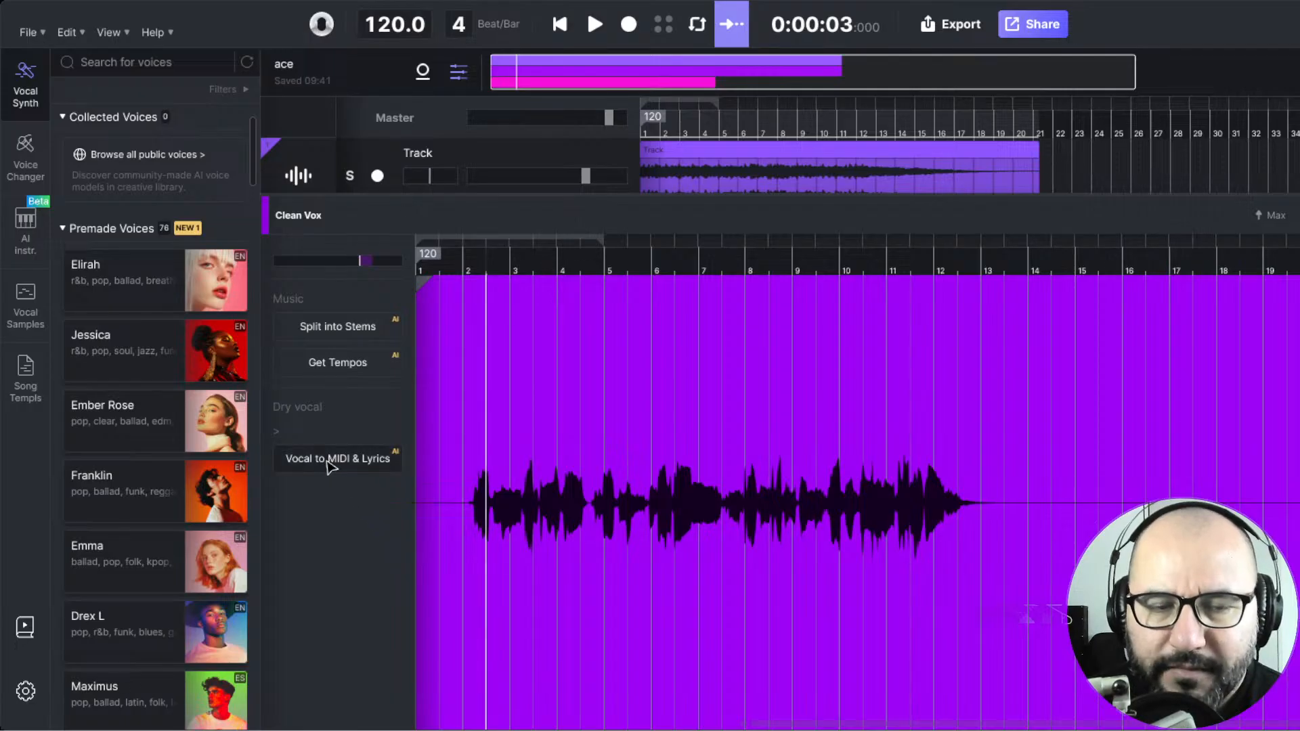
click(559, 24)
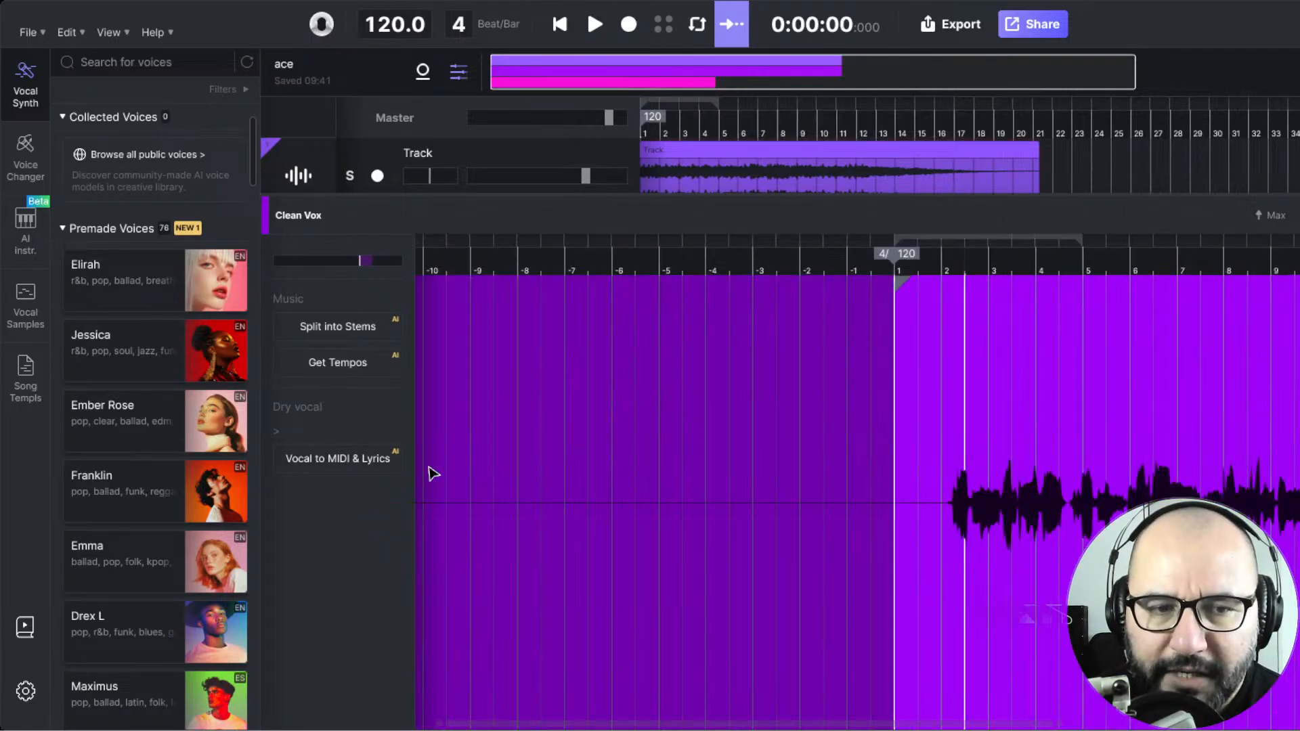
scroll(907, 534, down, 4)
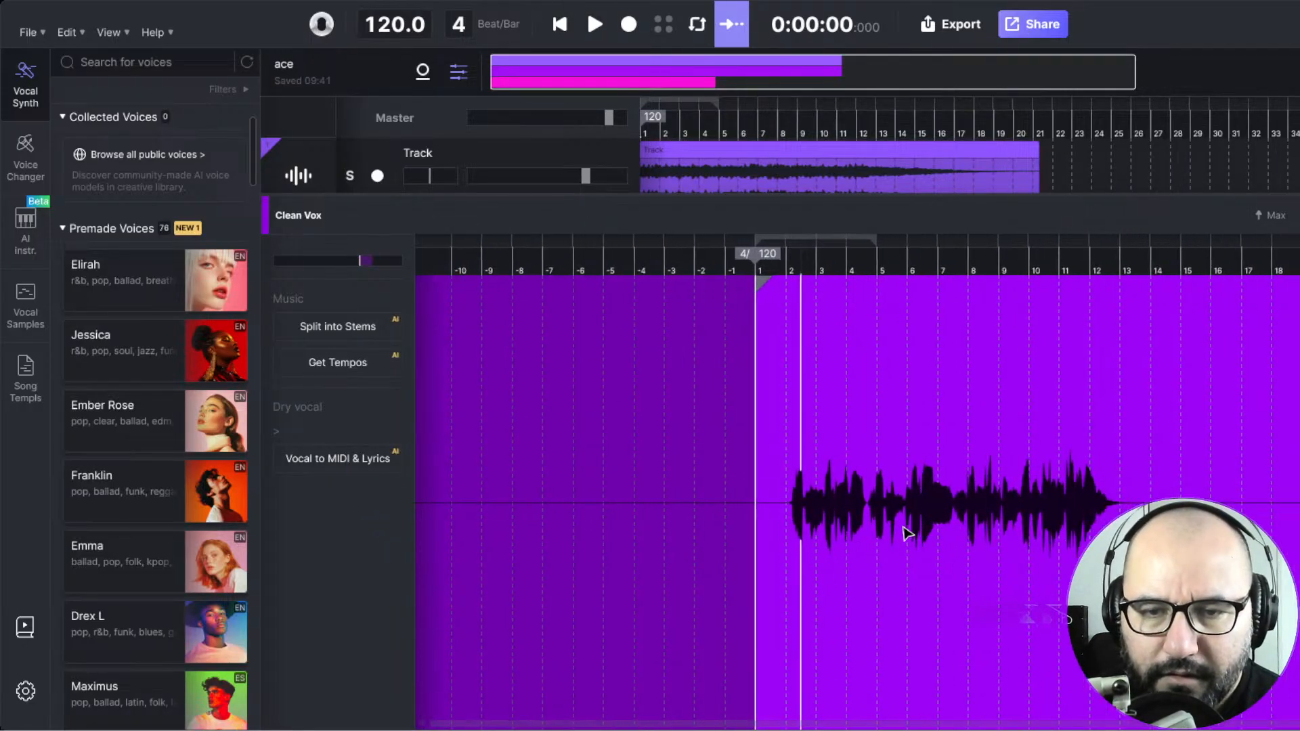
click(358, 467)
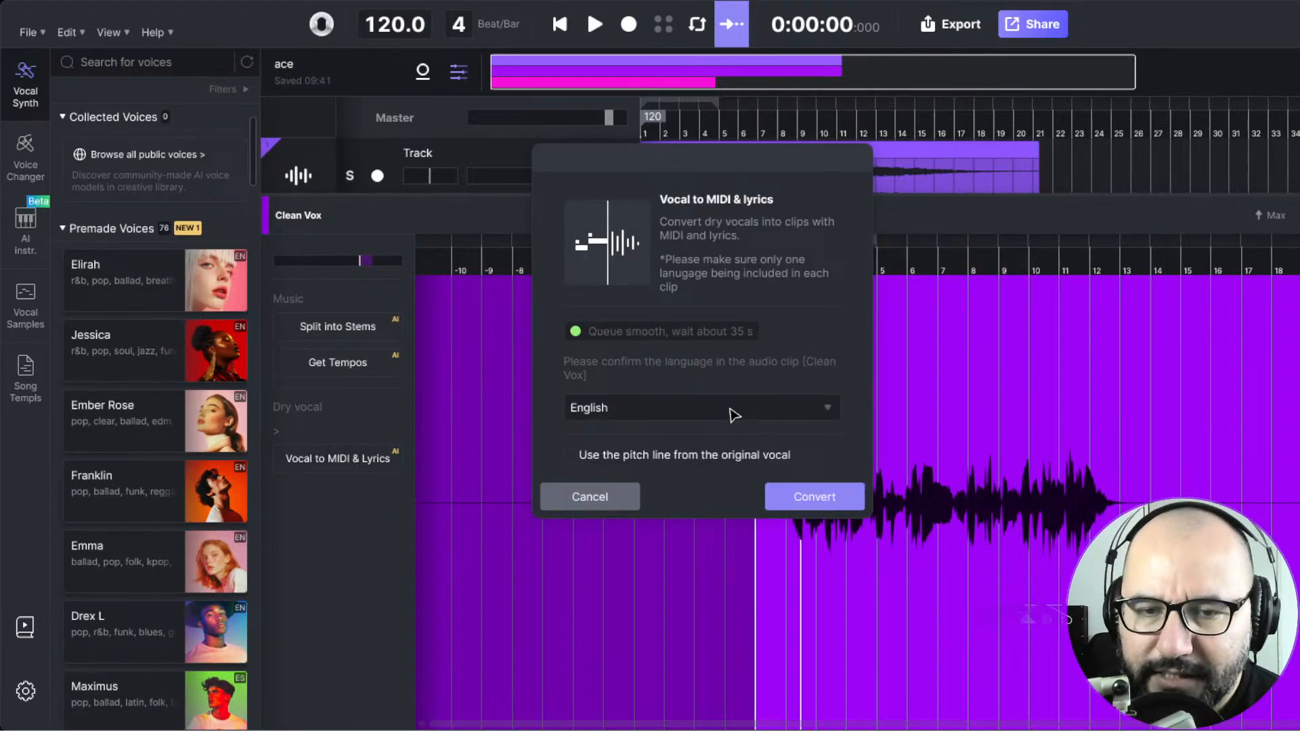
click(806, 502)
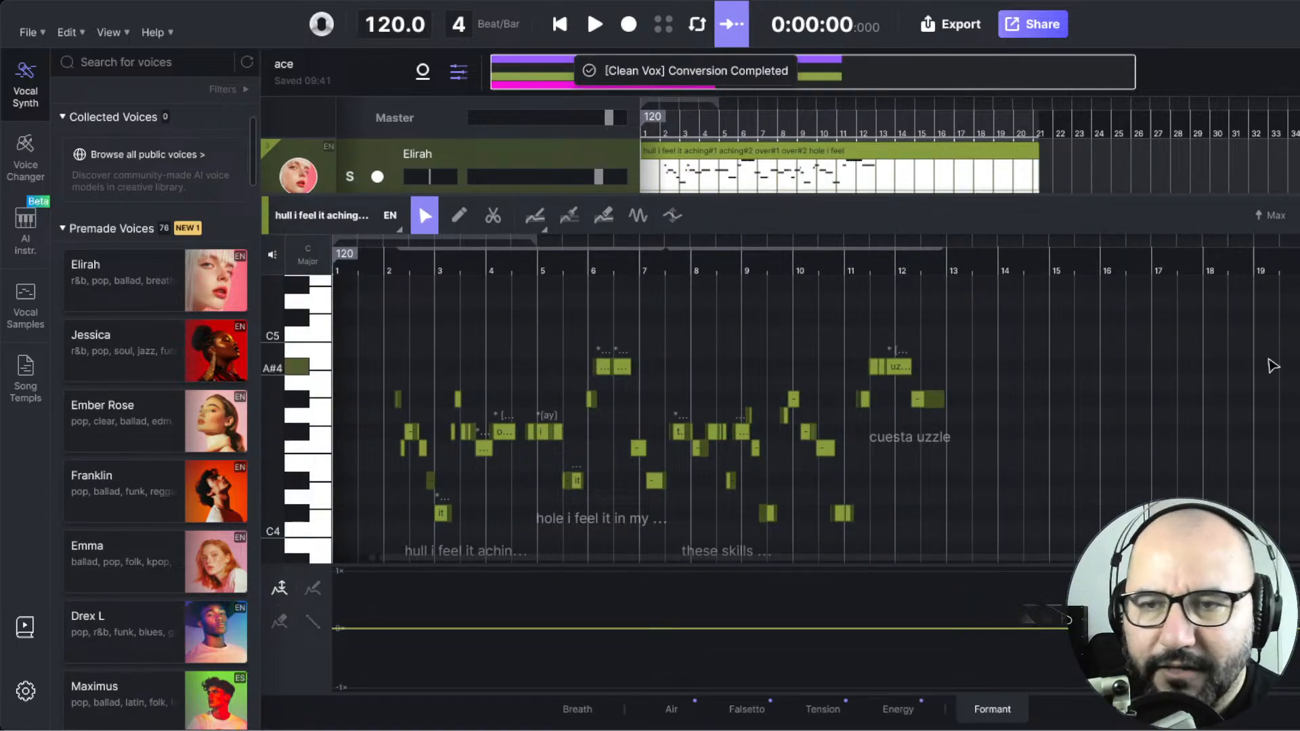
- Fold the clip editor and assign the Ember Rose voice to the converted vocal track below Clean Vox
click(1271, 215)
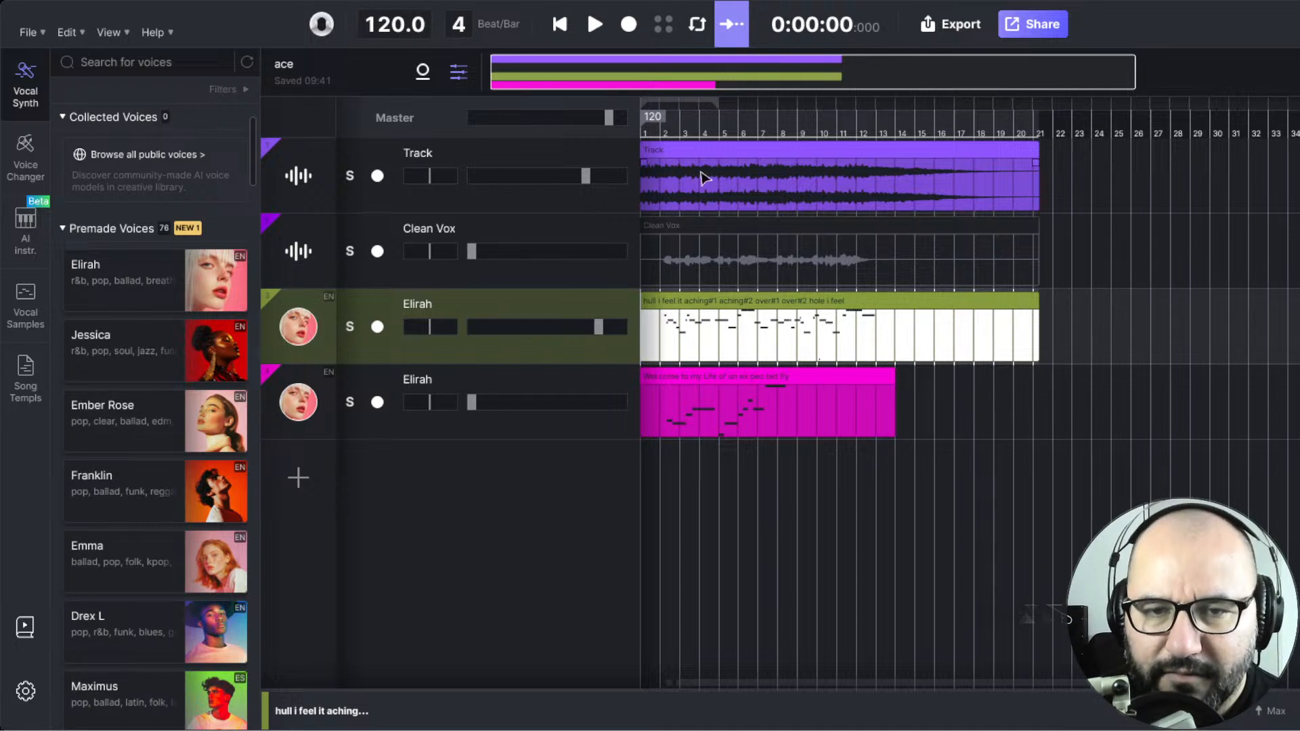
click(654, 133)
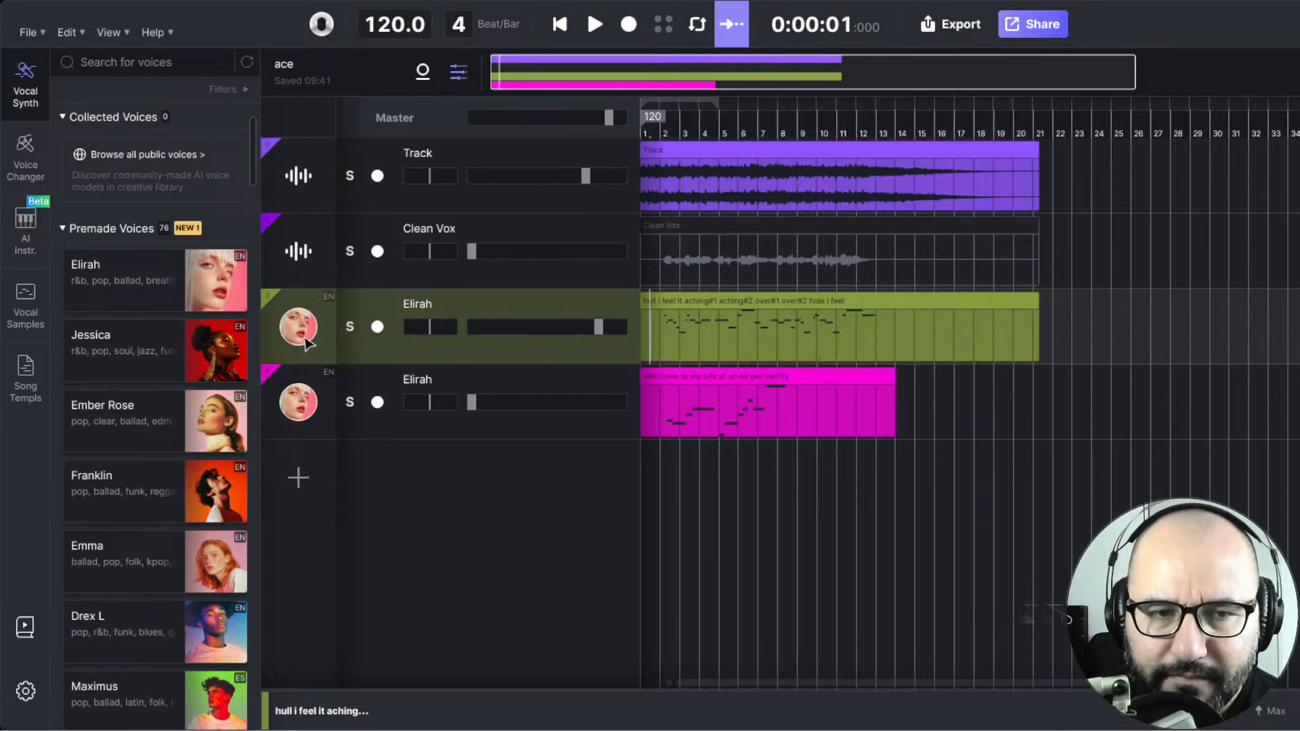
mouse_move(145, 421)
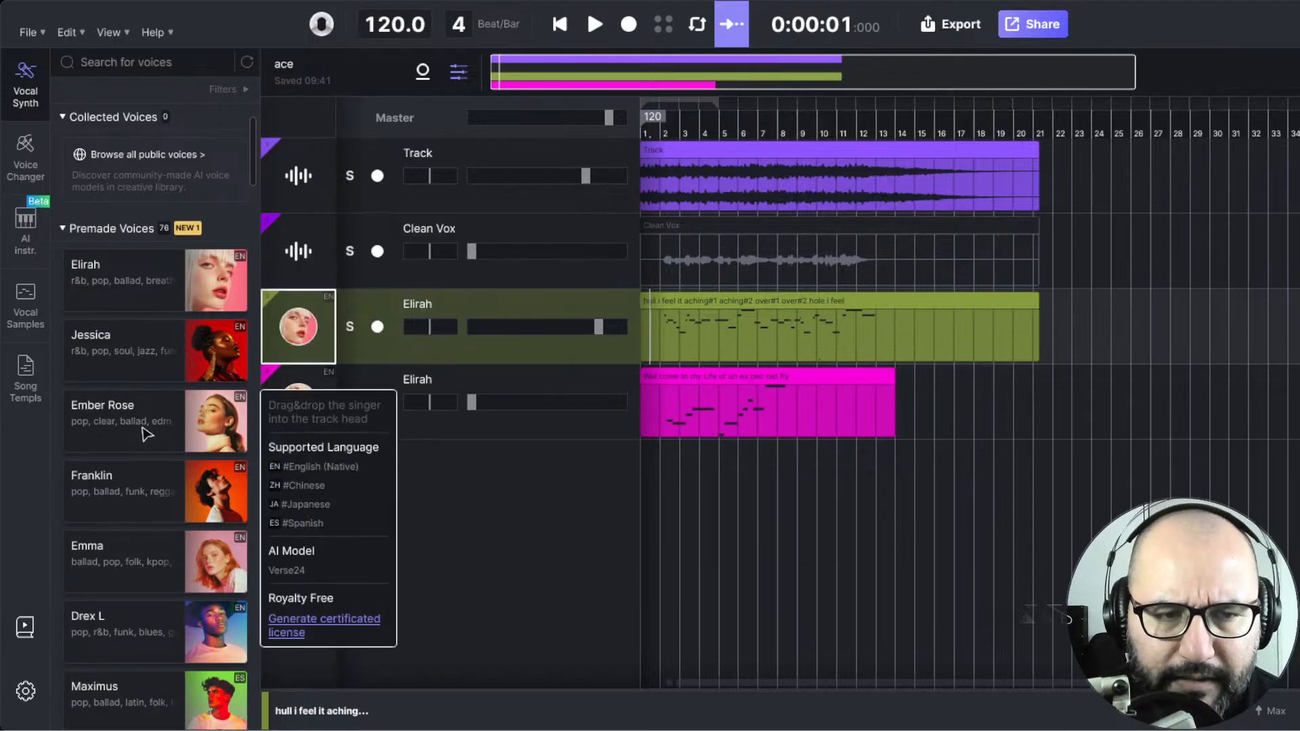
drag(144, 428, 295, 328)
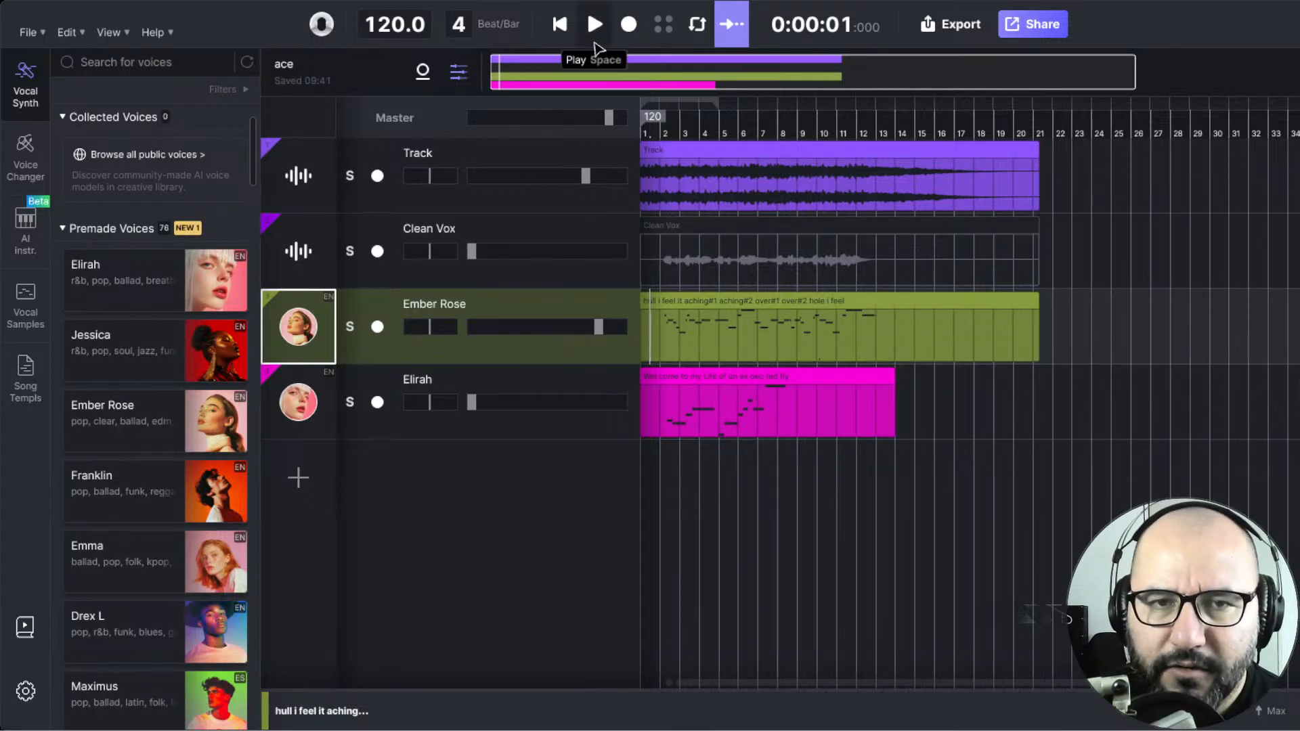
- Play the mix with Ember Rose from the project start and briefly view the converted notes in the clip editor
click(561, 26)
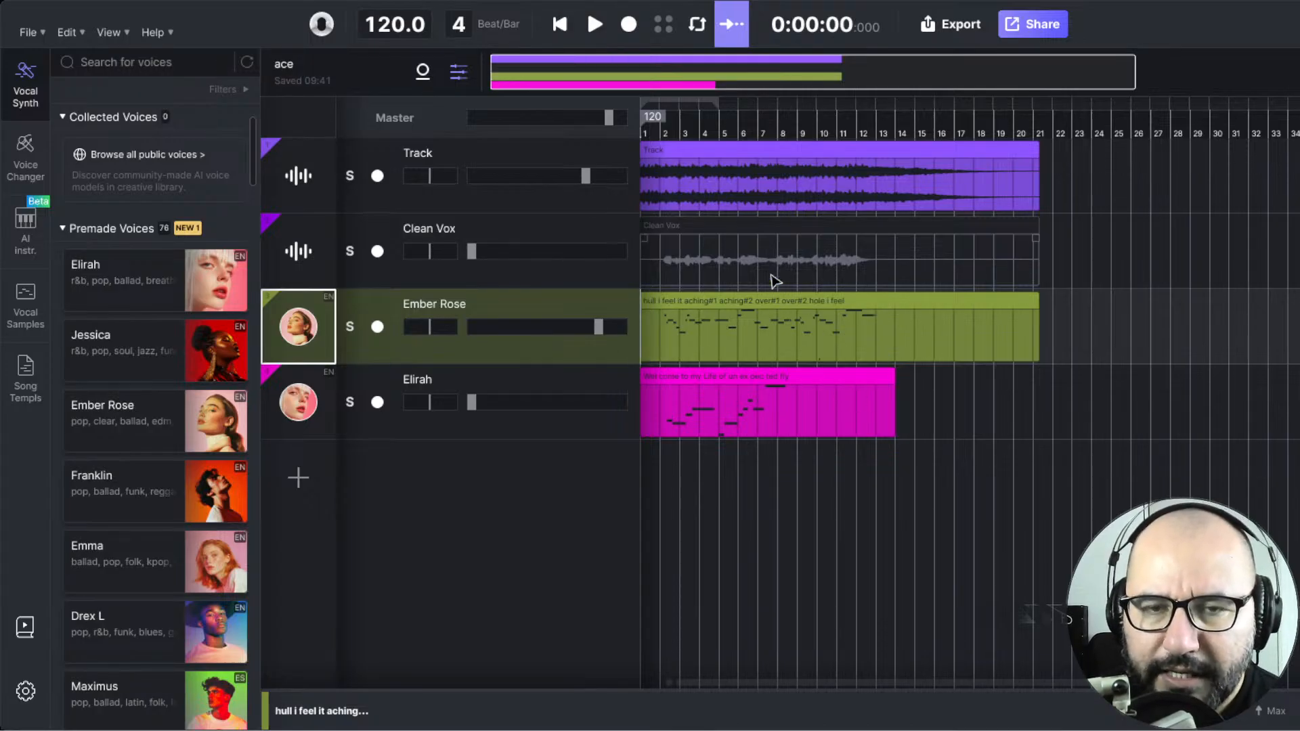
key(space)
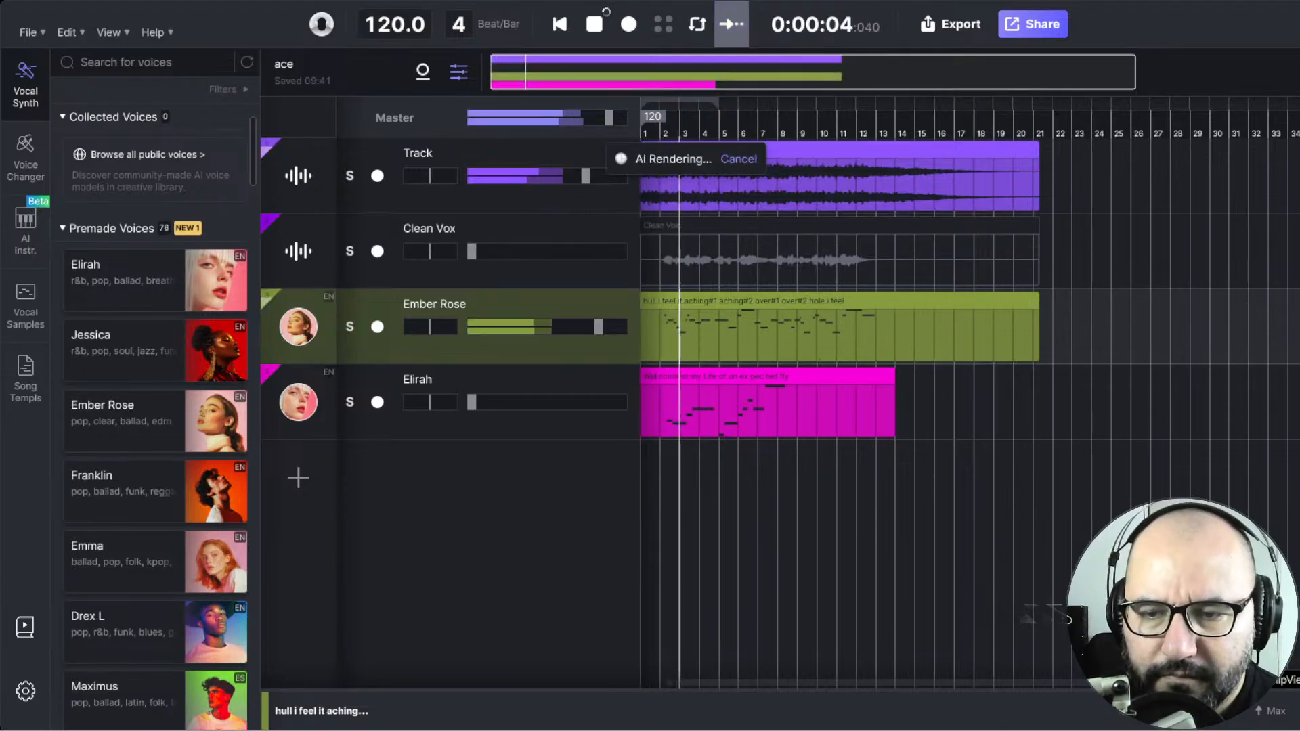
click(1272, 706)
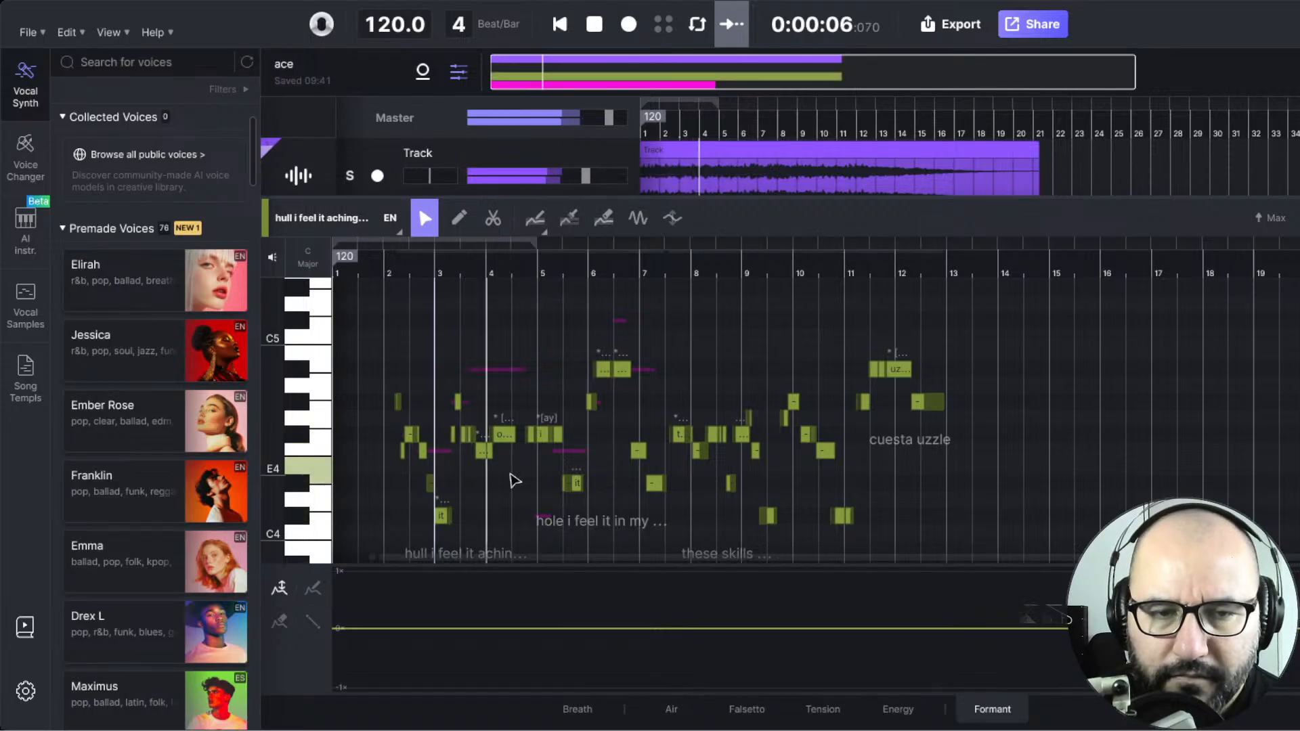
click(1271, 216)
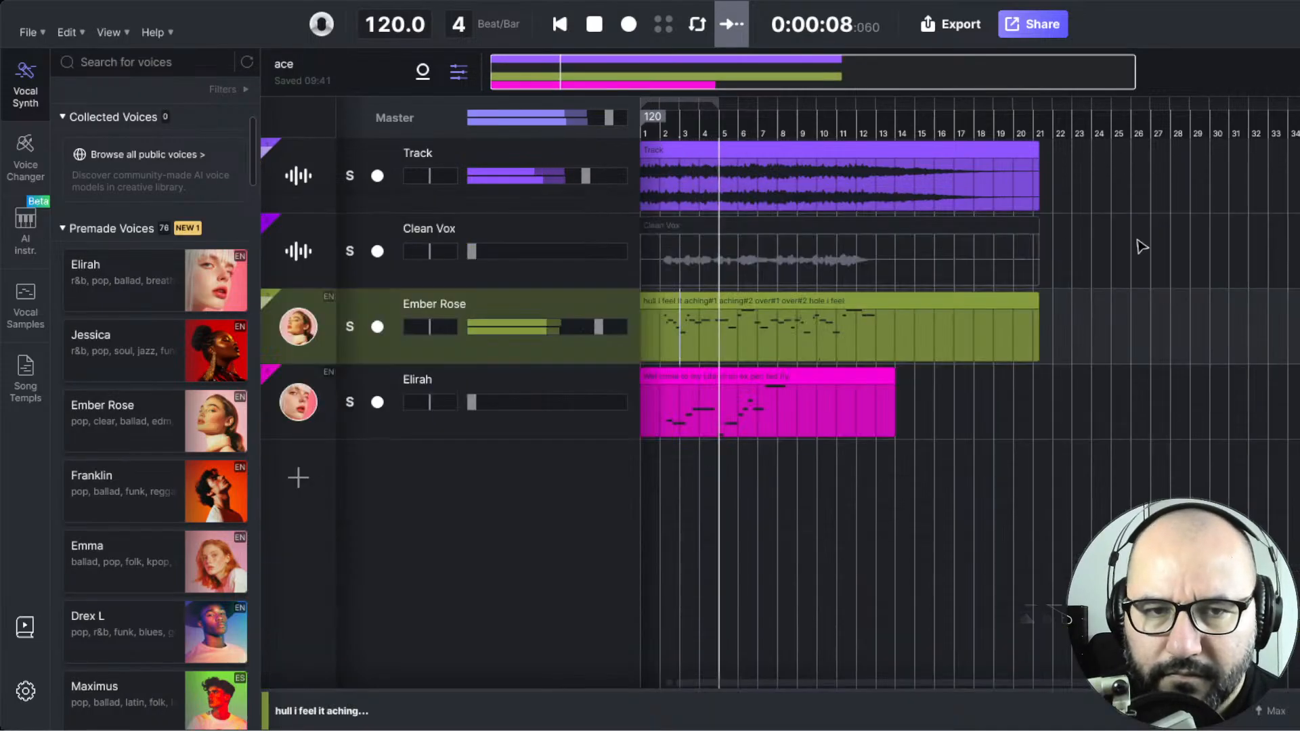
- Solo Ember Rose, listen to the end of the phrase, and examine the converted notes and lyrics in the clip editor
click(351, 327)
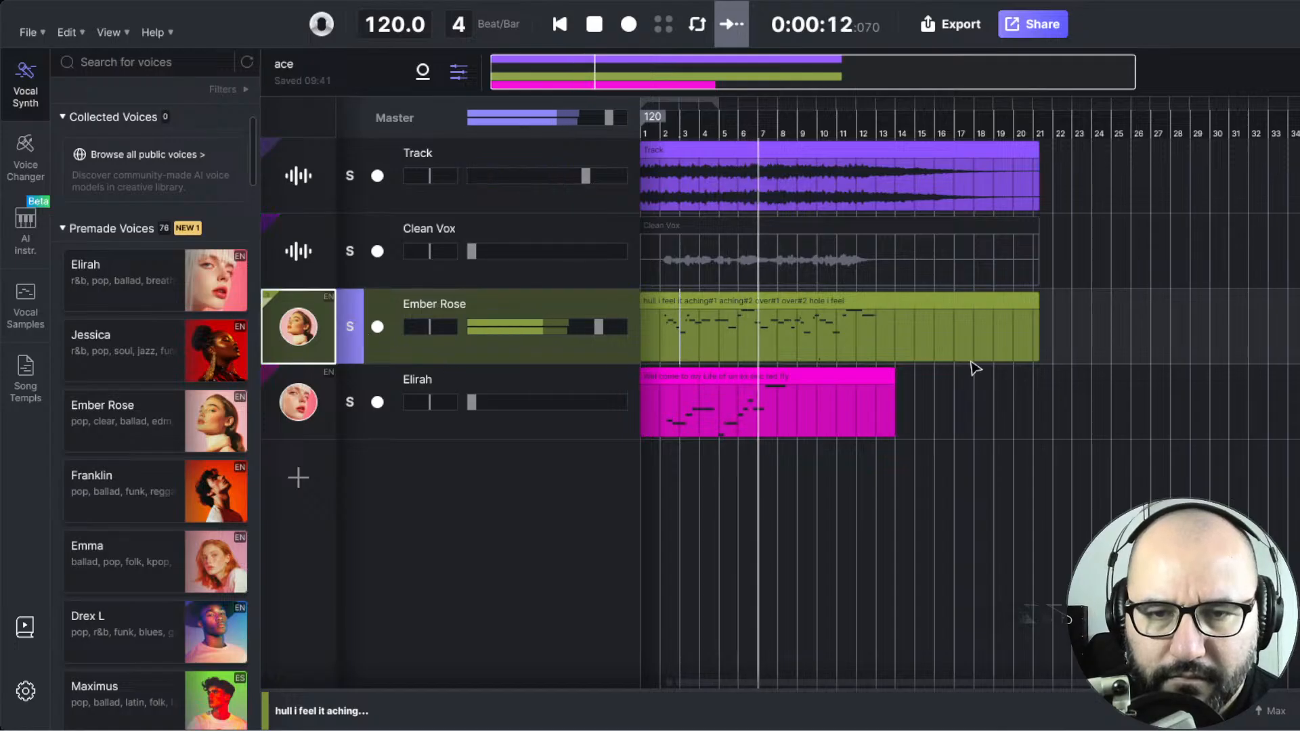
click(1271, 711)
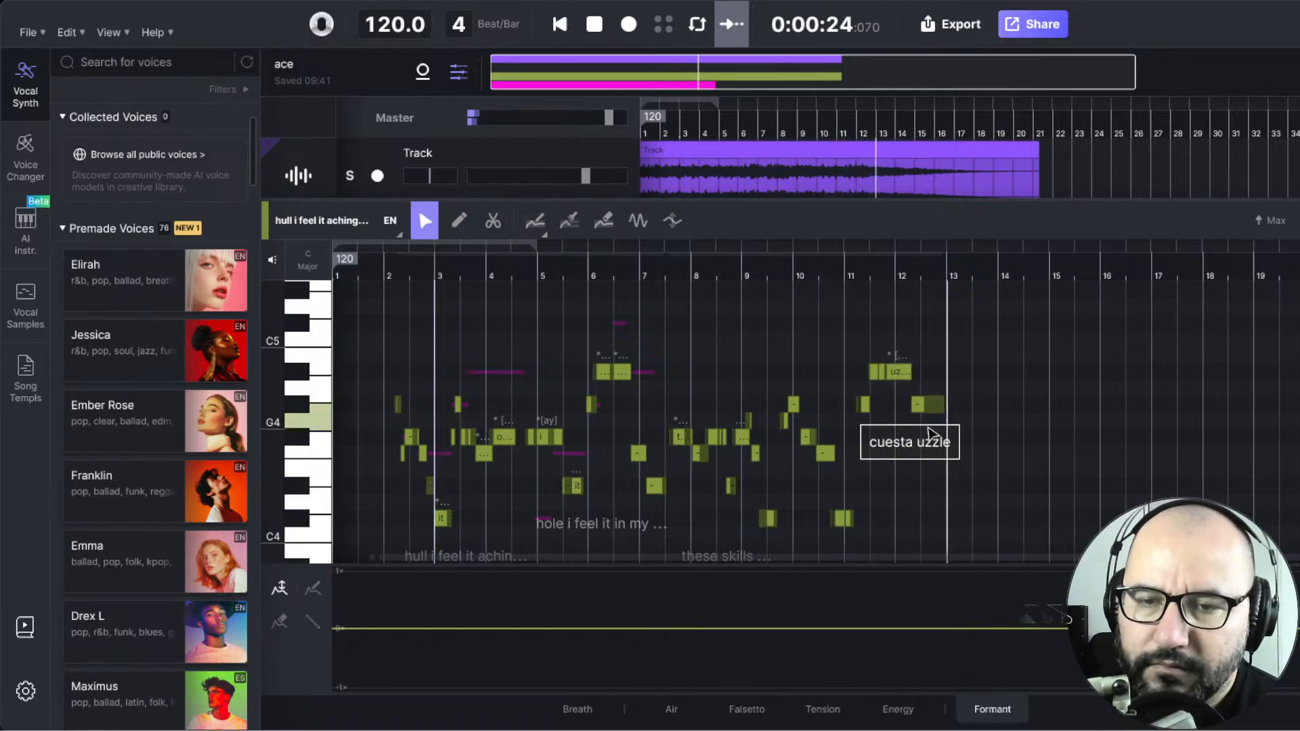
key(space)
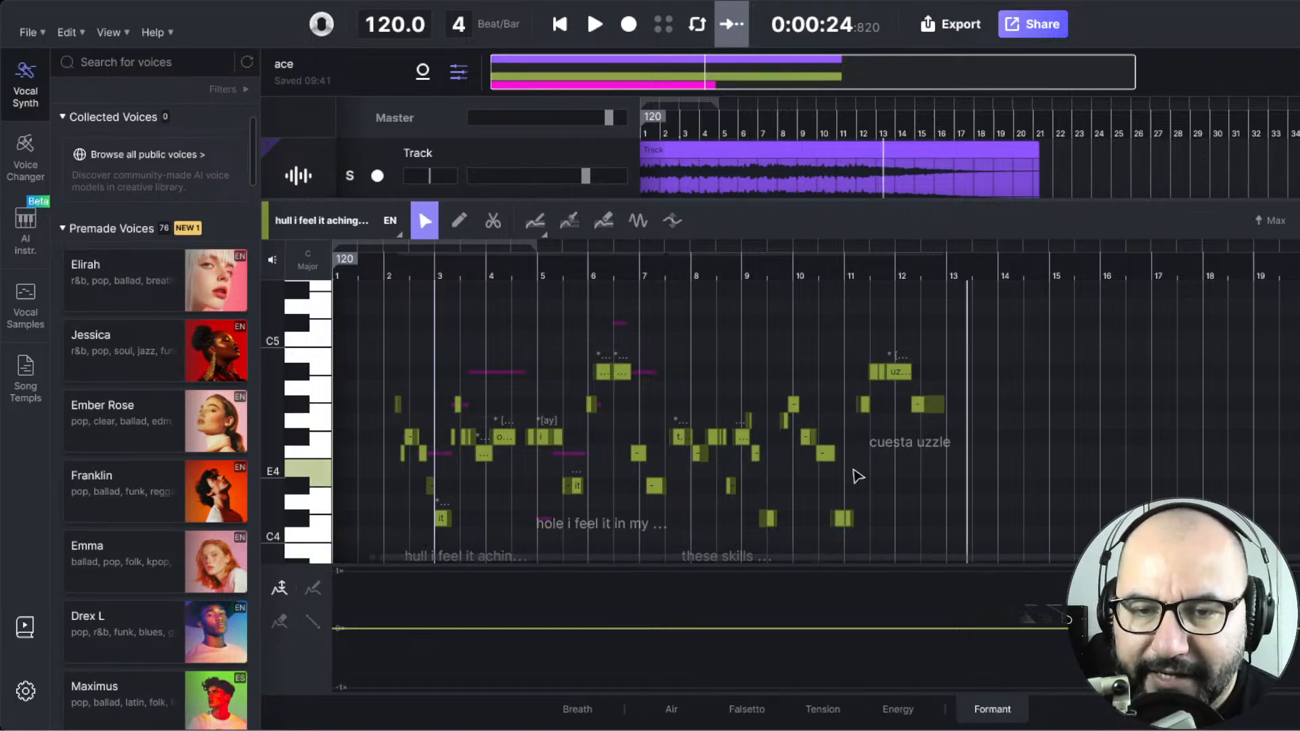
scroll(545, 435, up, 5)
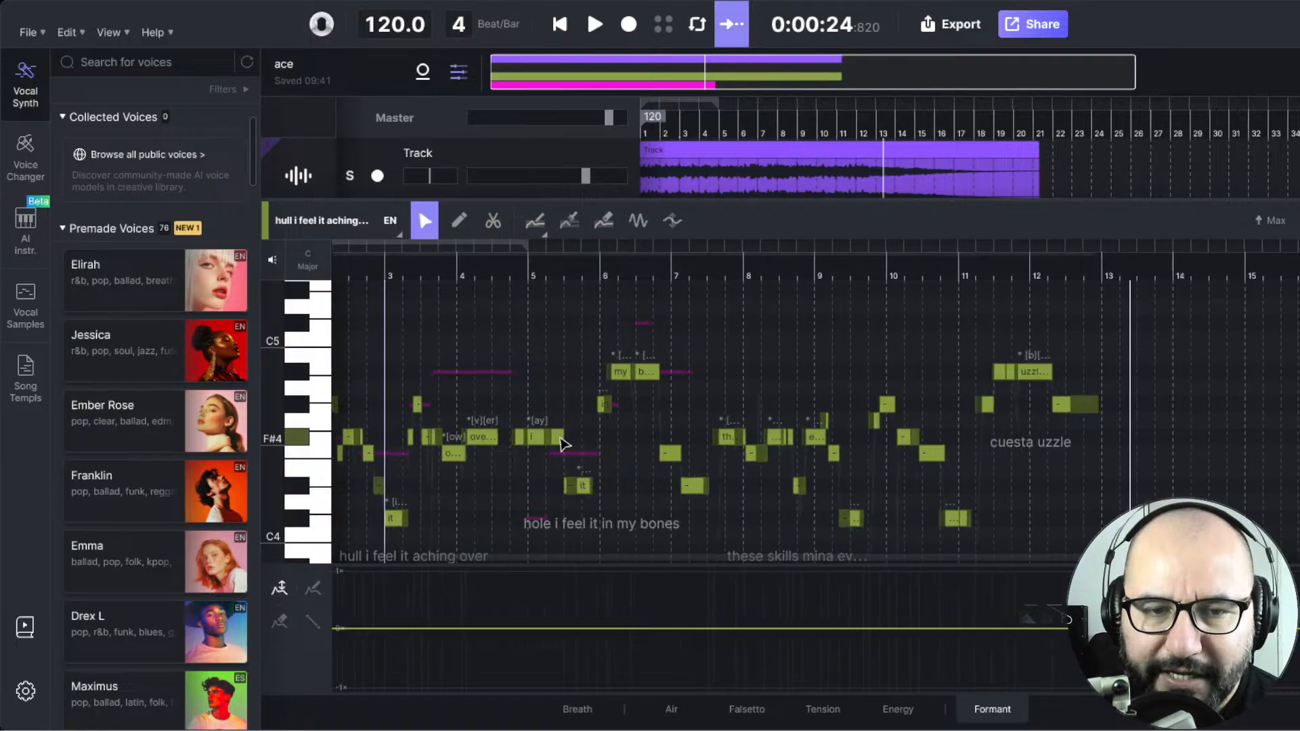
scroll(562, 443, down, 5)
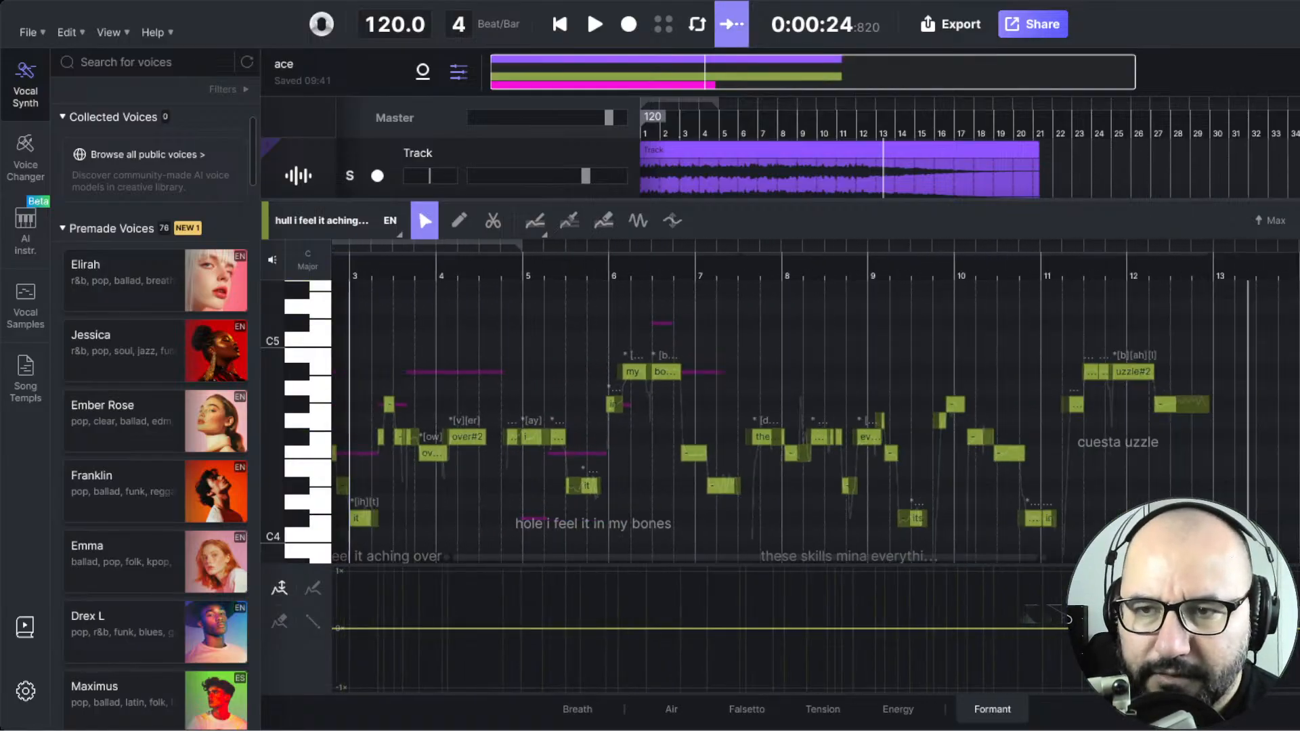
- Fold the clip editor and replace Ember Rose with the Franklin voice on the converted vocal track
click(1287, 202)
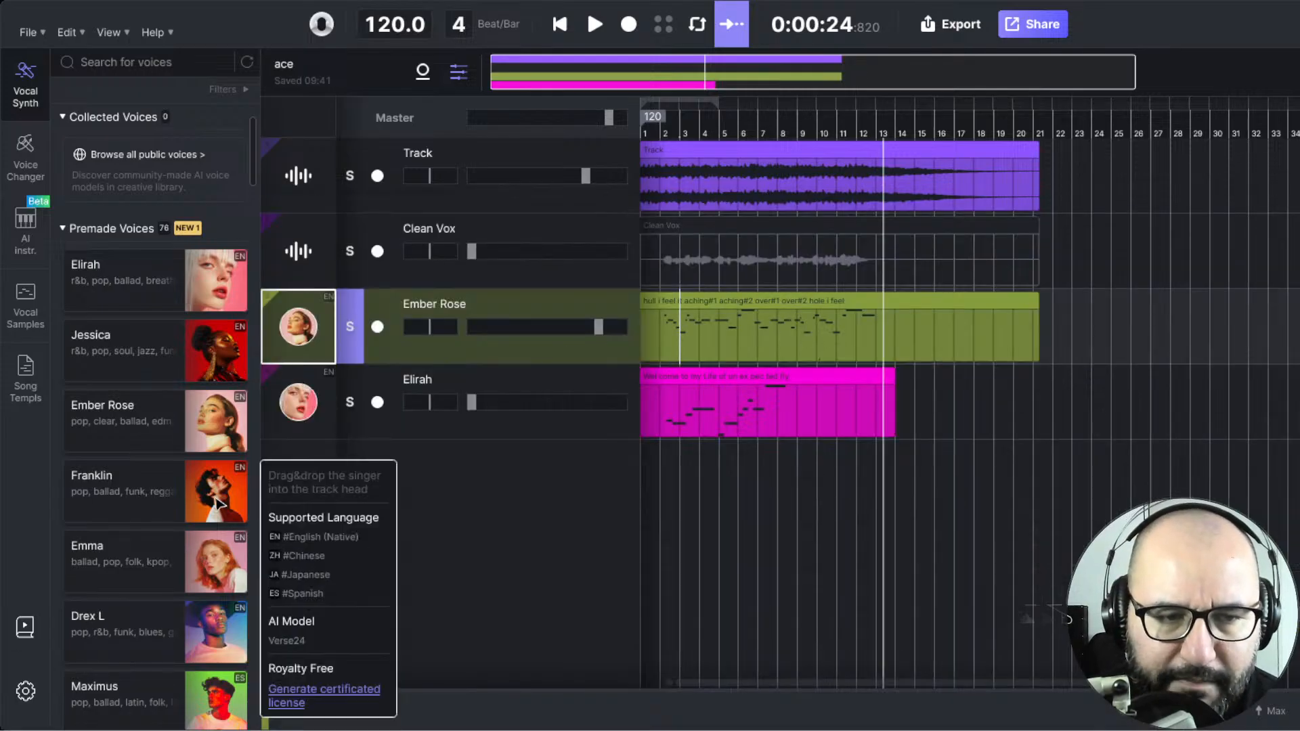
drag(218, 503, 298, 326)
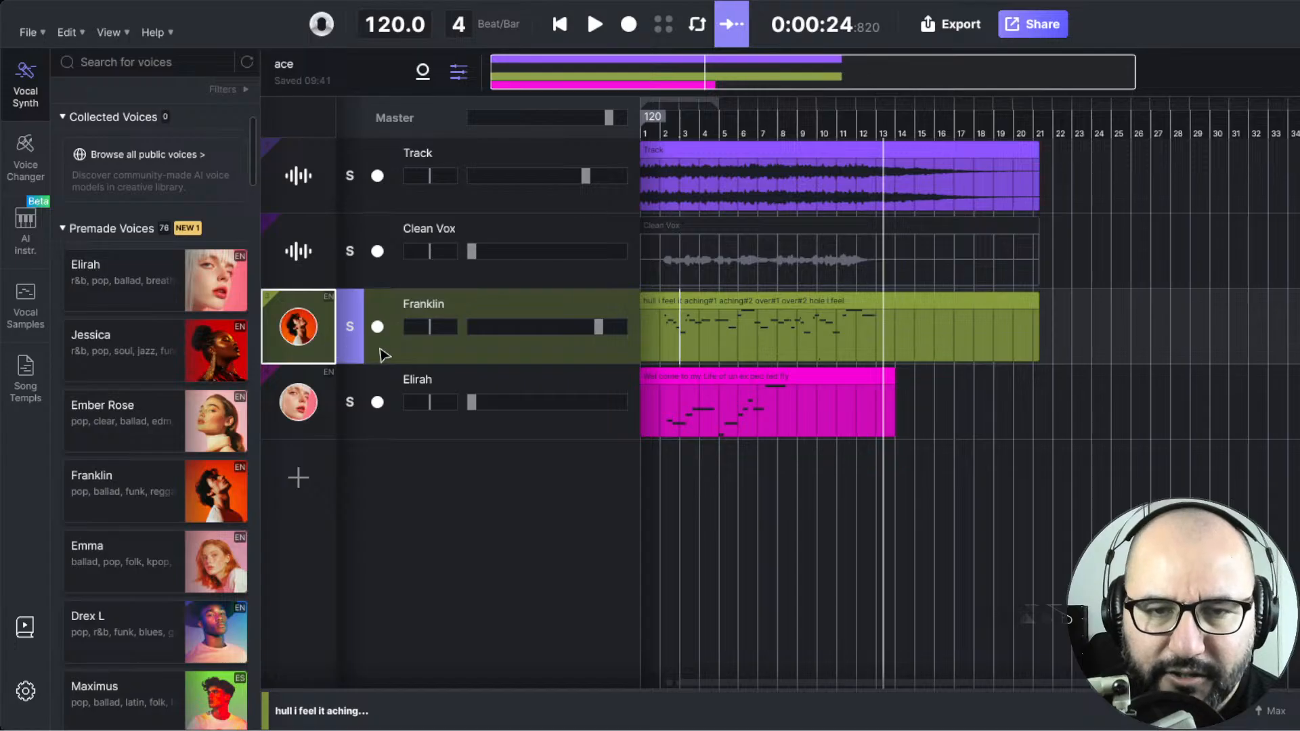
- Play the soloed Franklin track from within bar 1, unsolo it to hear it in the full mix, and stop playback
click(654, 134)
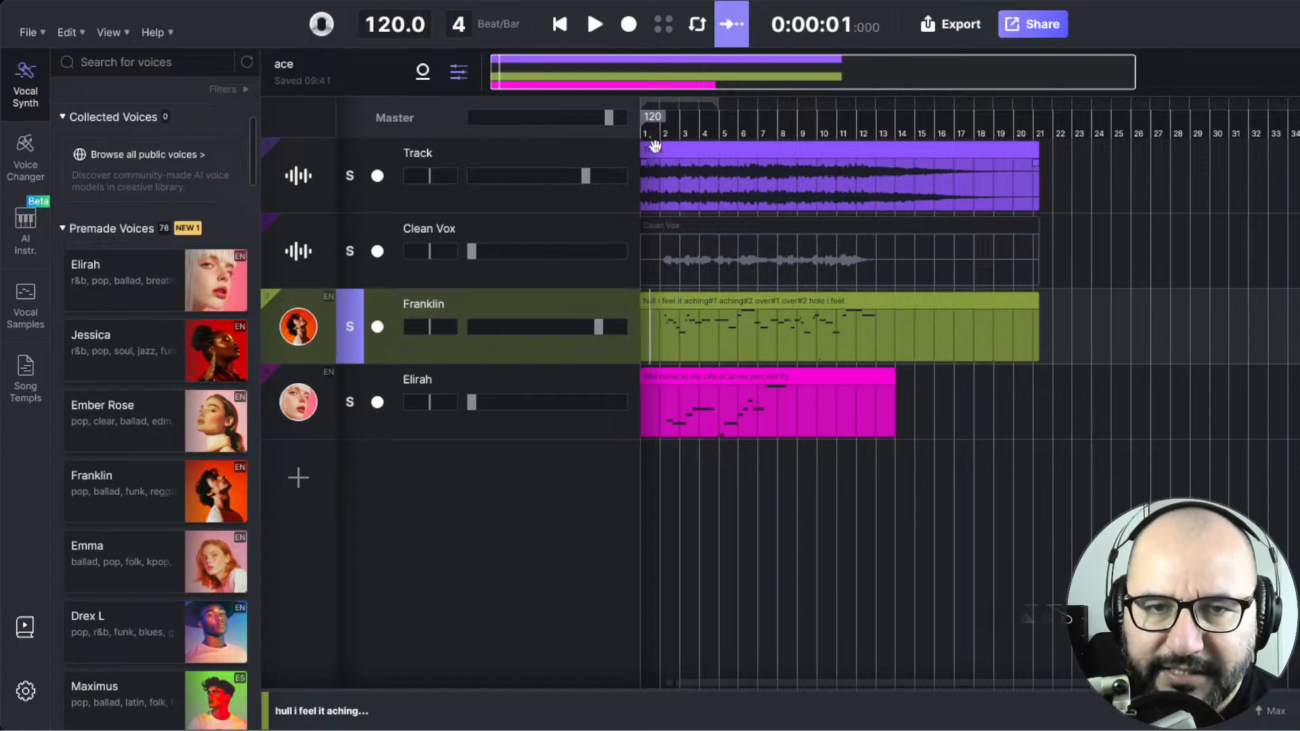
click(561, 494)
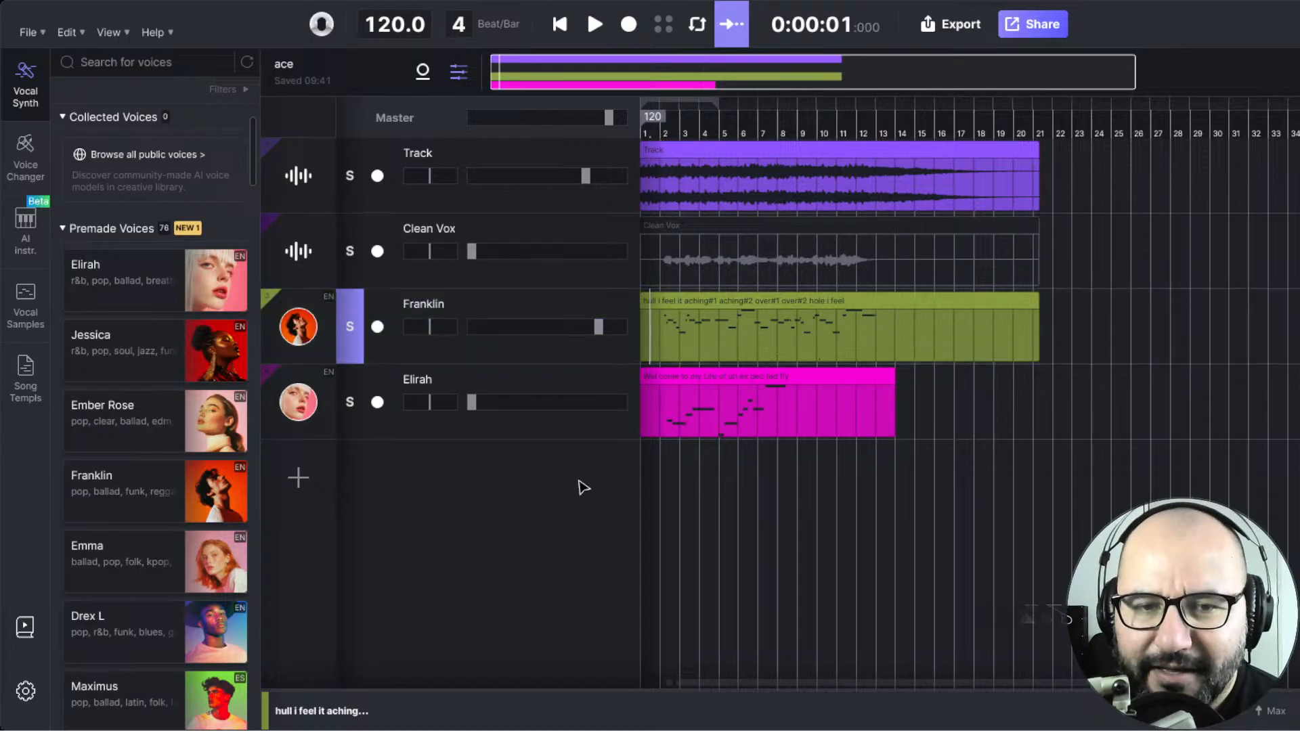
key(space)
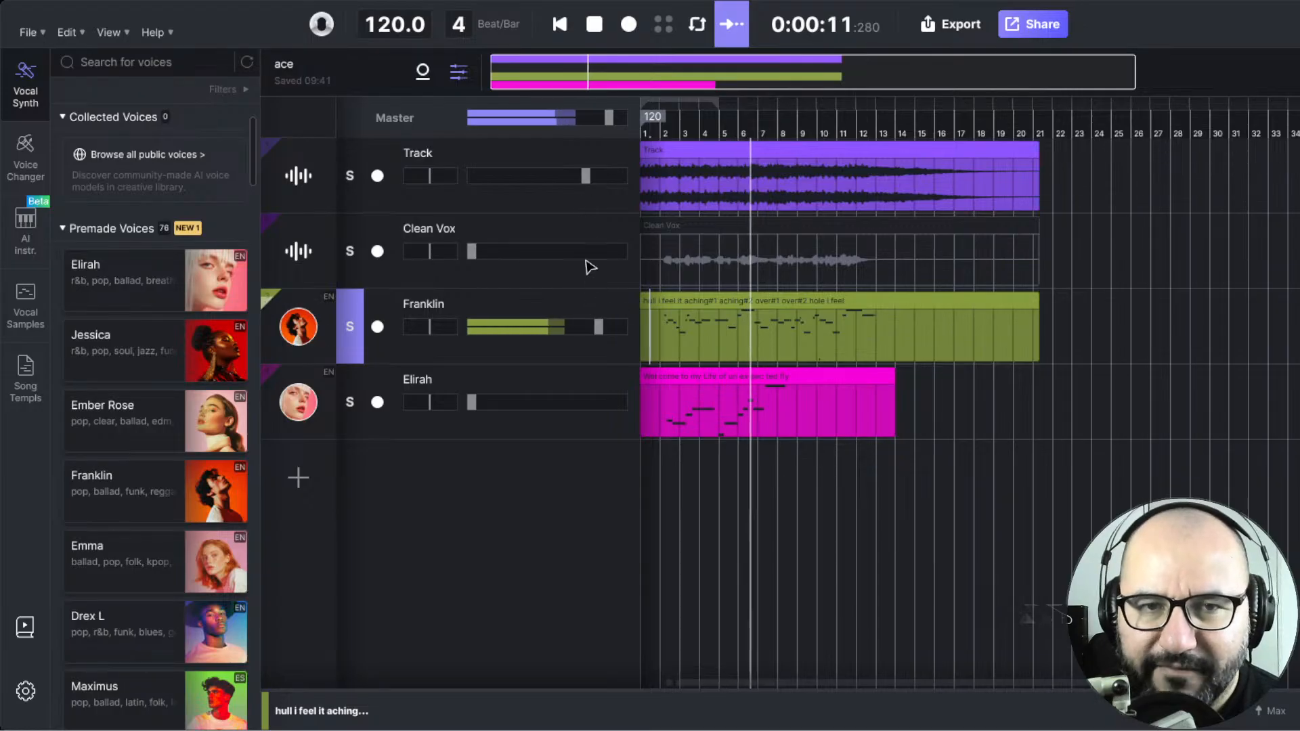
click(351, 328)
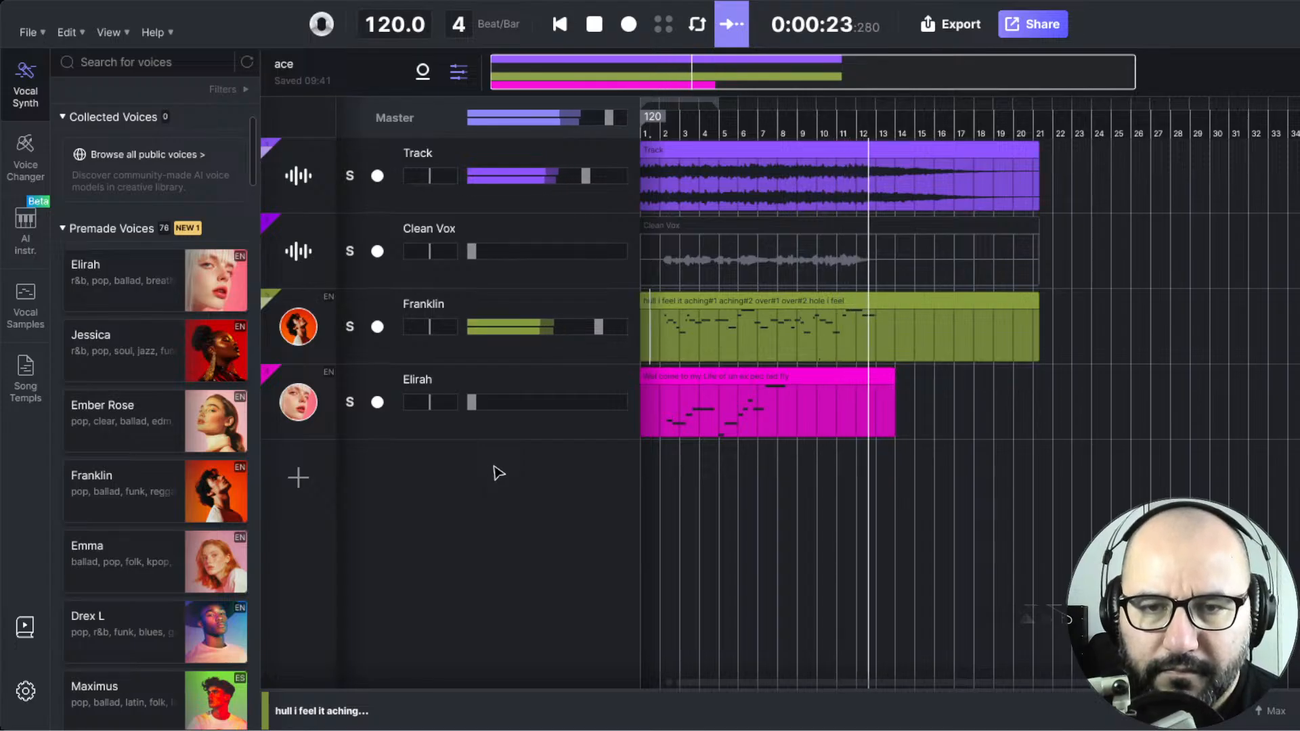
key(space)
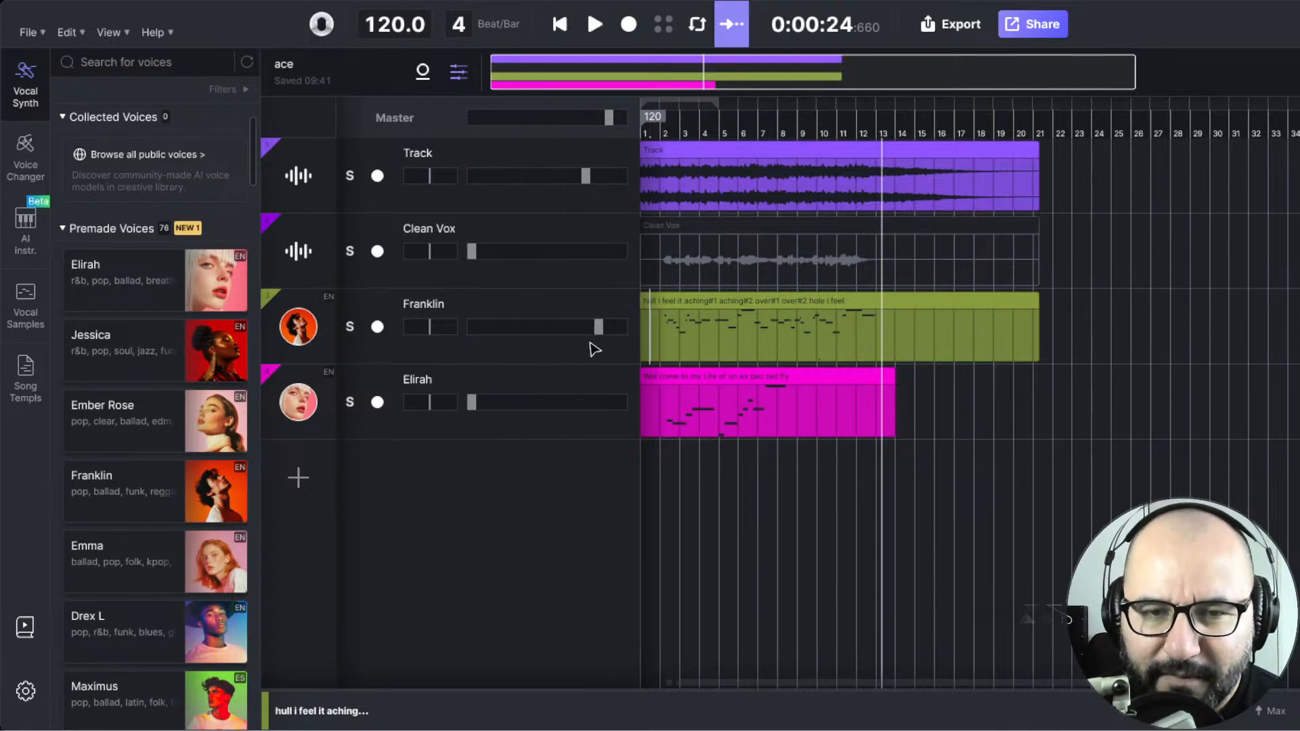
- Lower the Franklin track's volume to its minimum, reset the Elirah track's volume to default, and return to the project start
drag(597, 327, 420, 339)
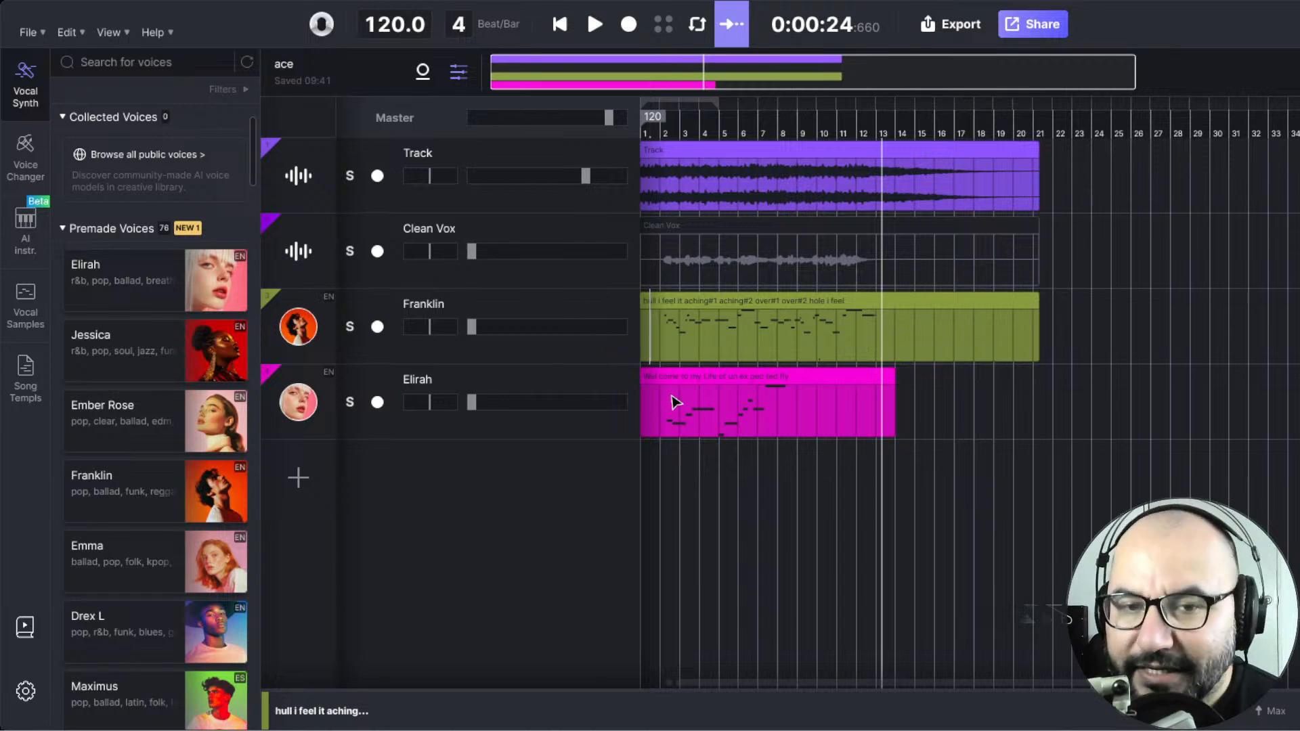
double_click(473, 403)
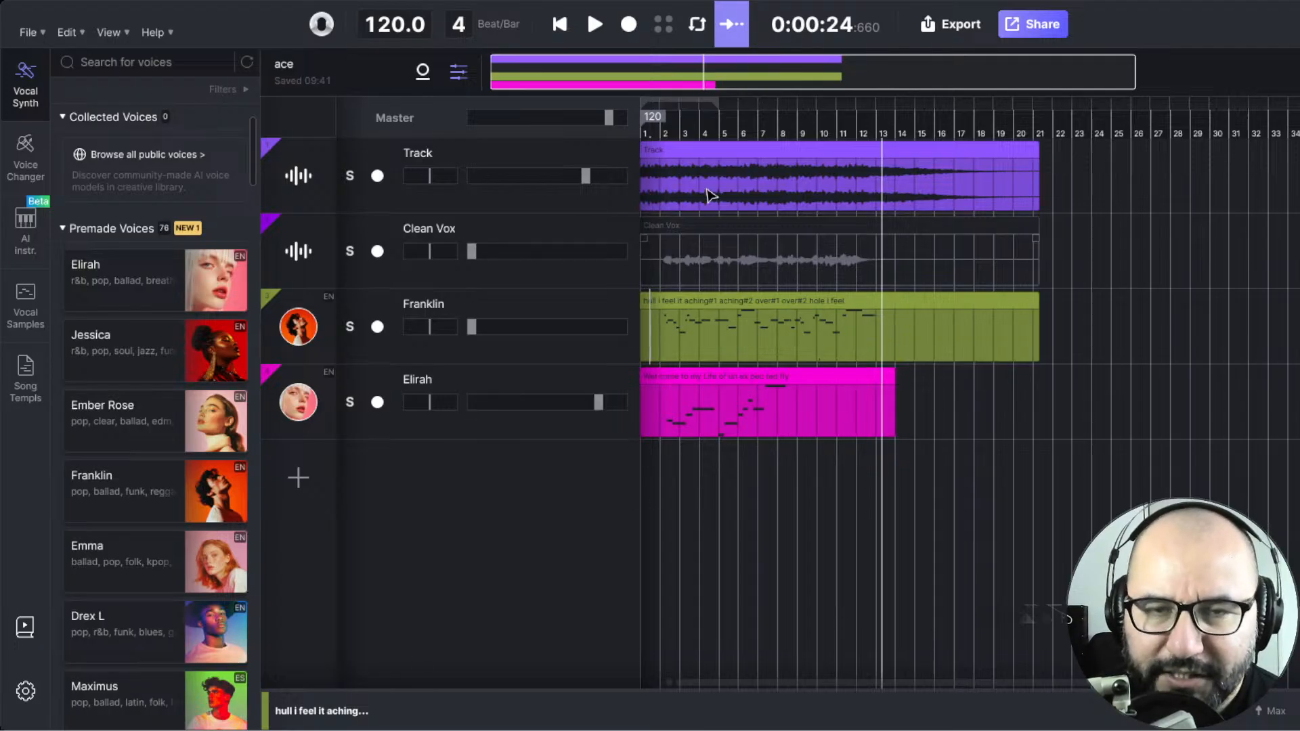
click(559, 24)
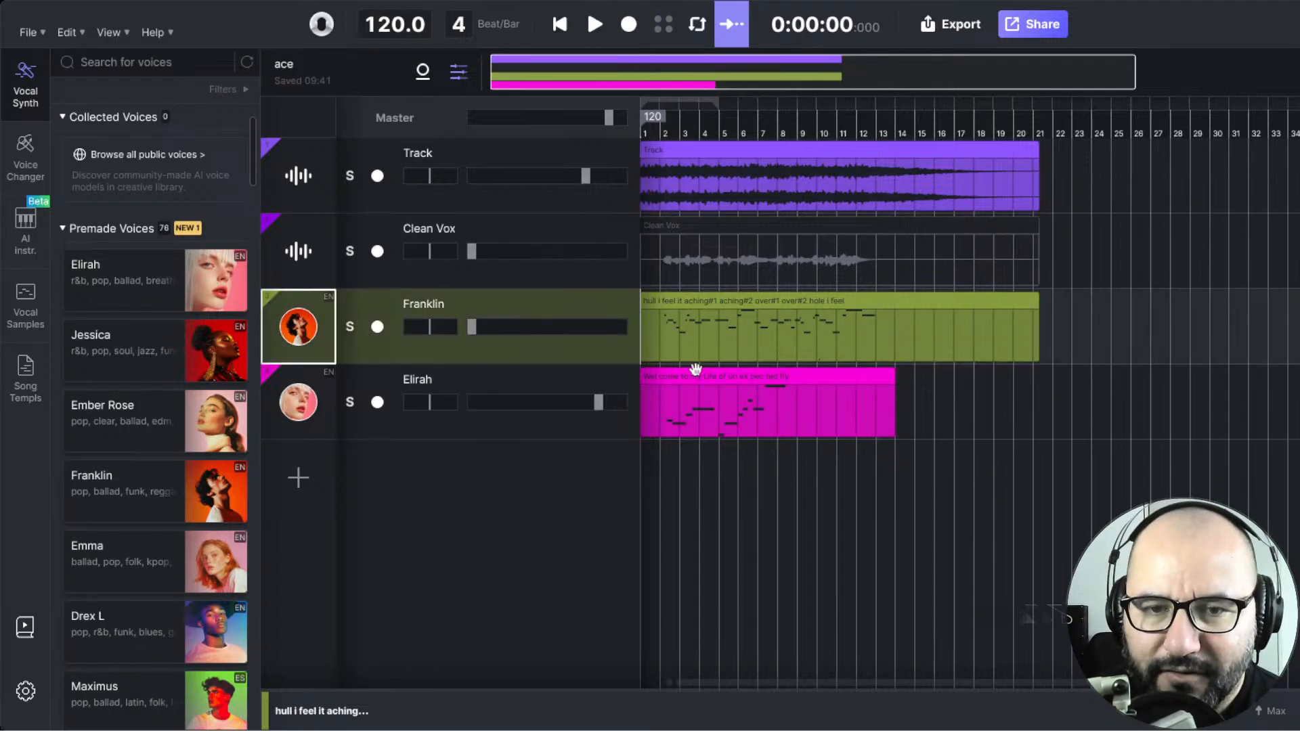
- Open the Elirah clip in the clip editor and place the playhead just before the first note of the phrase
click(663, 135)
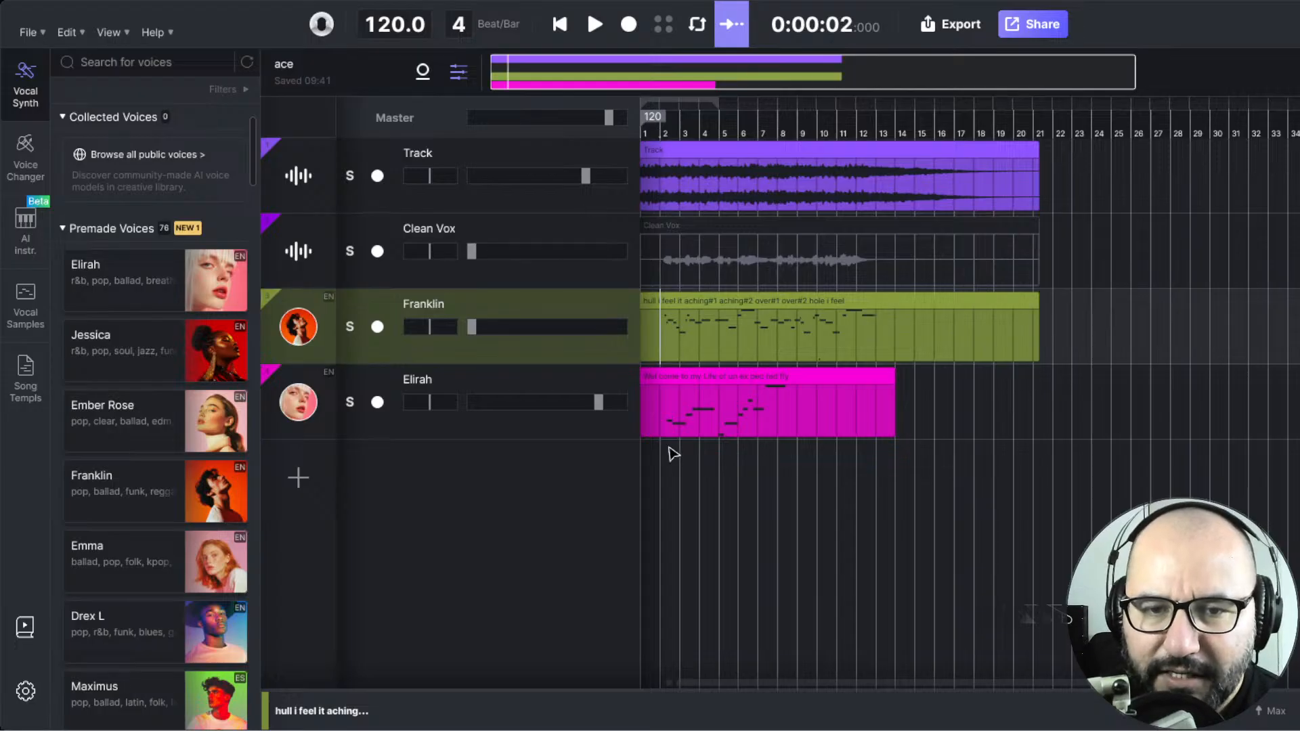
click(684, 400)
double_click(684, 401)
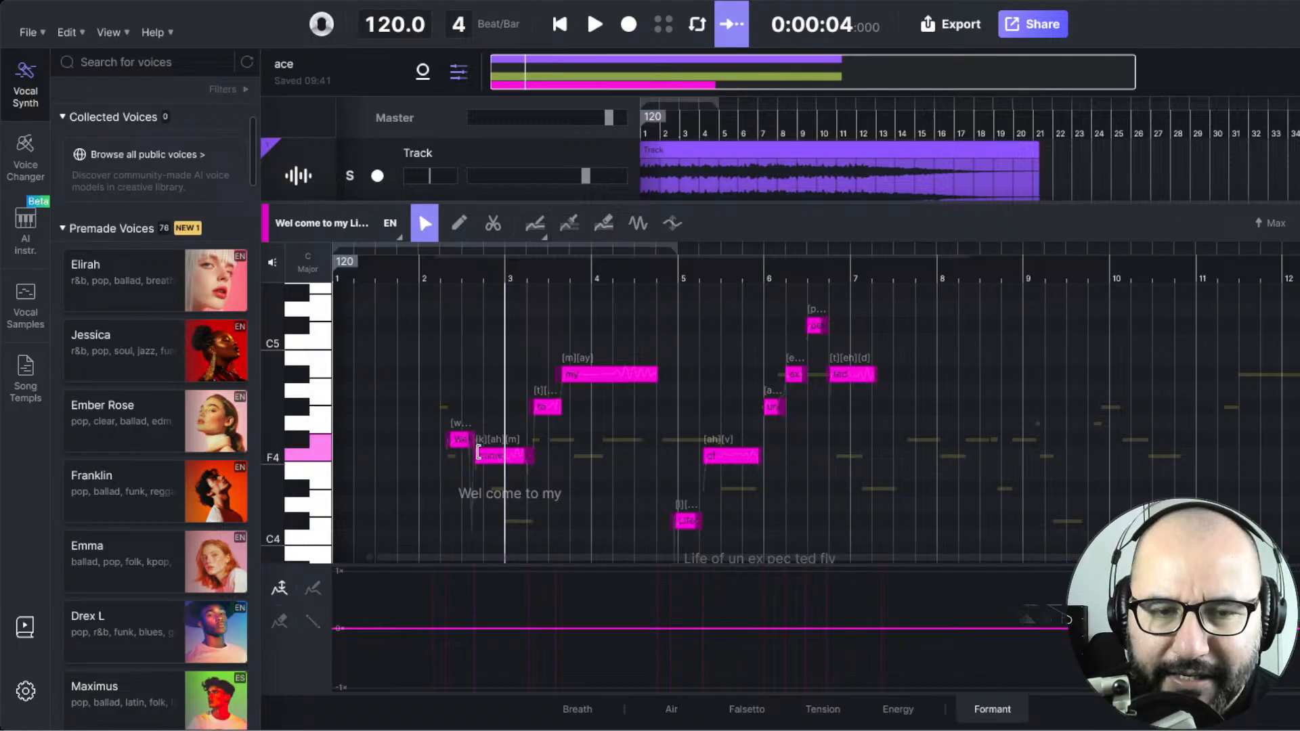
click(430, 280)
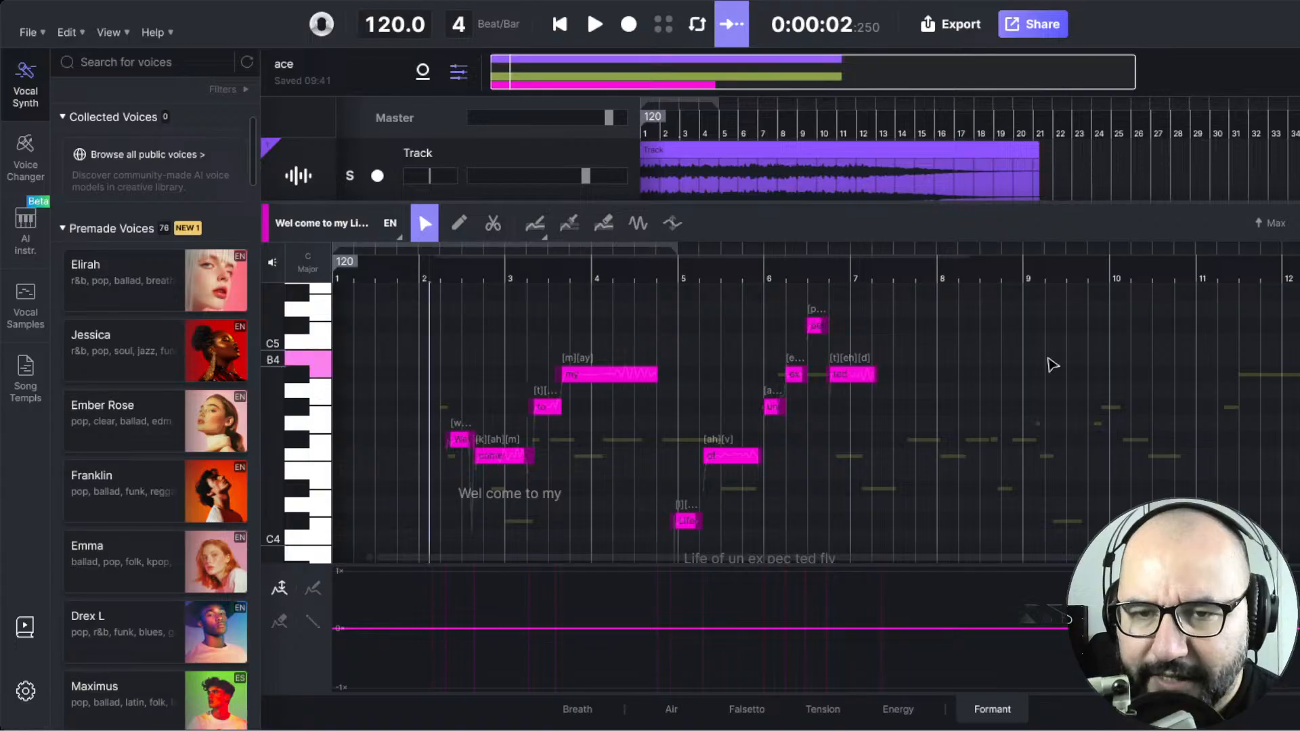
scroll(1053, 369, up, 2)
scroll(669, 457, down, 2)
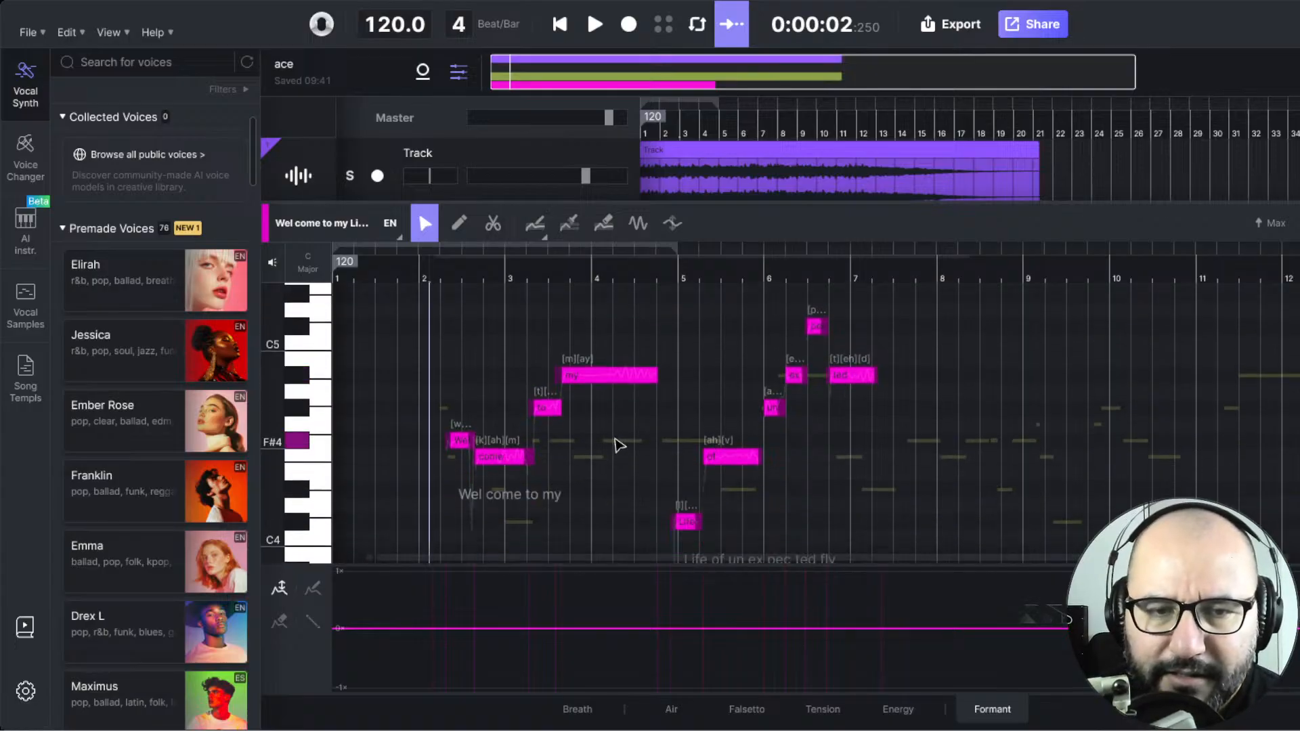
- Change the lyric of the phrase's last note from "fly" to "rock" and fold the clip editor
scroll(880, 401, up, 3)
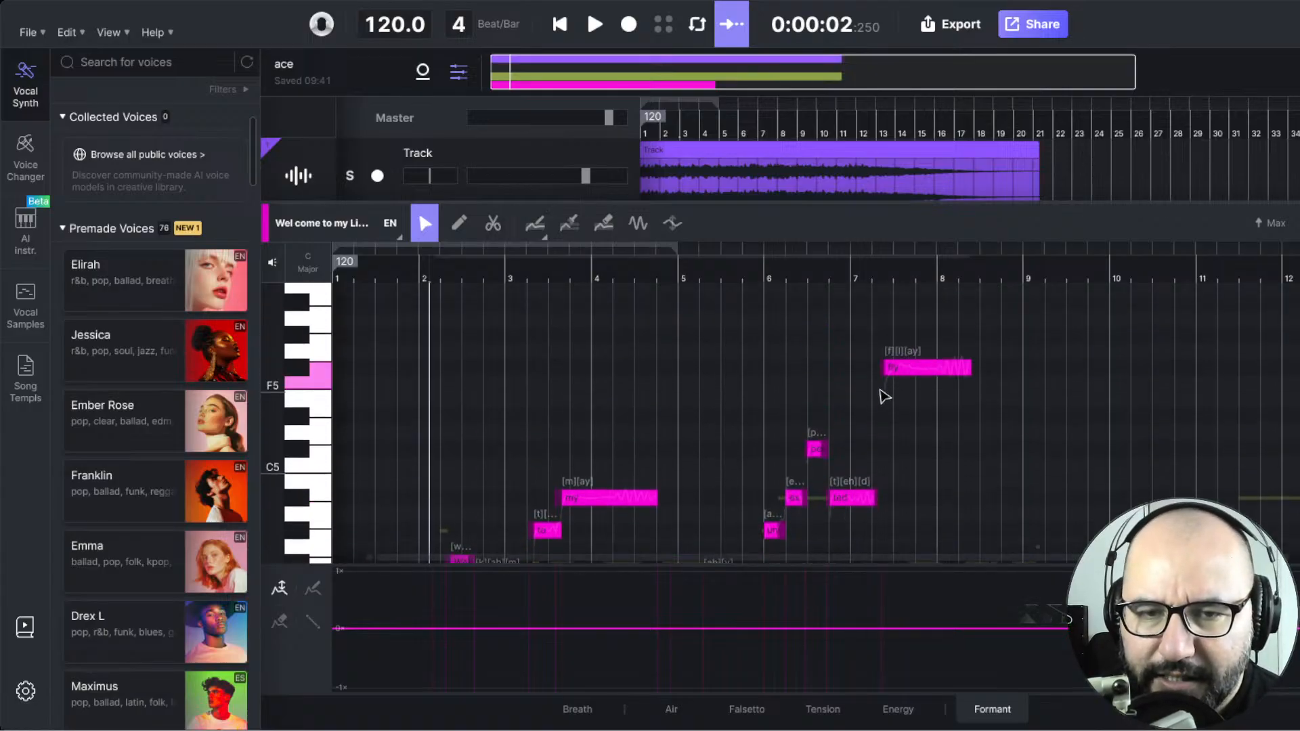
click(903, 366)
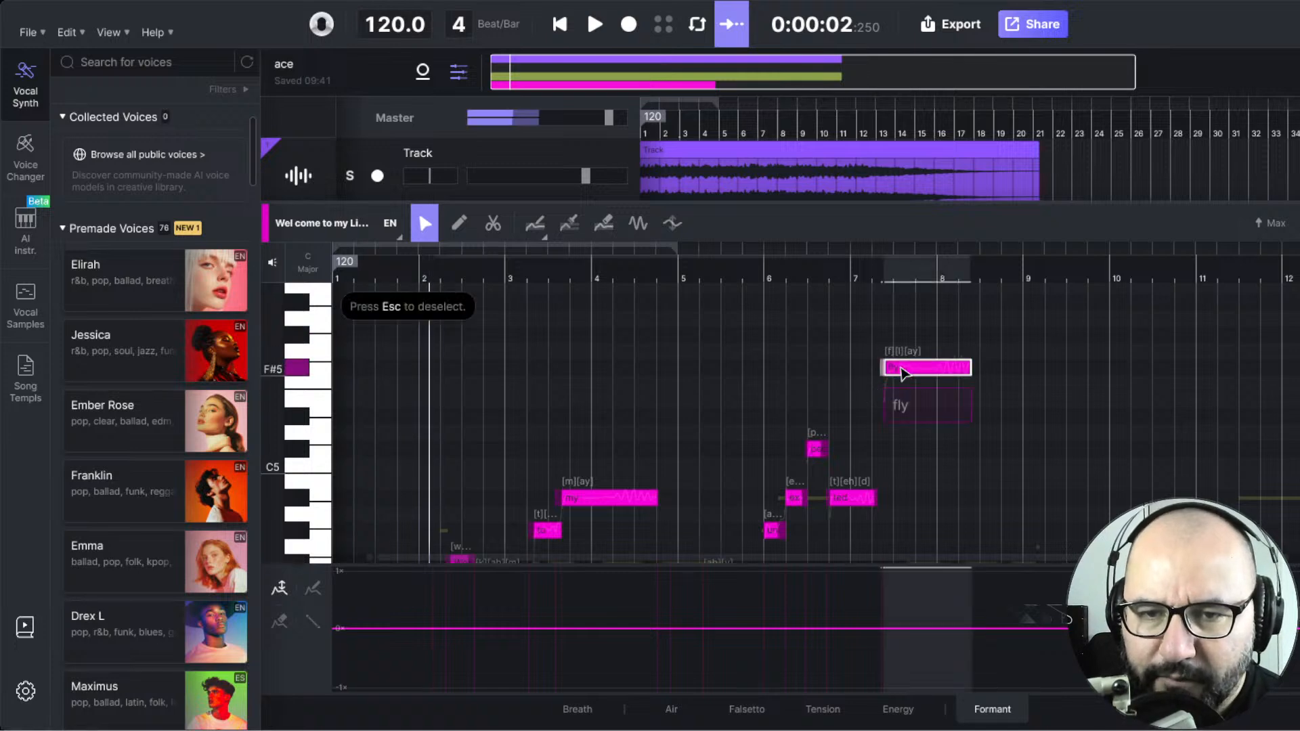
double_click(904, 369)
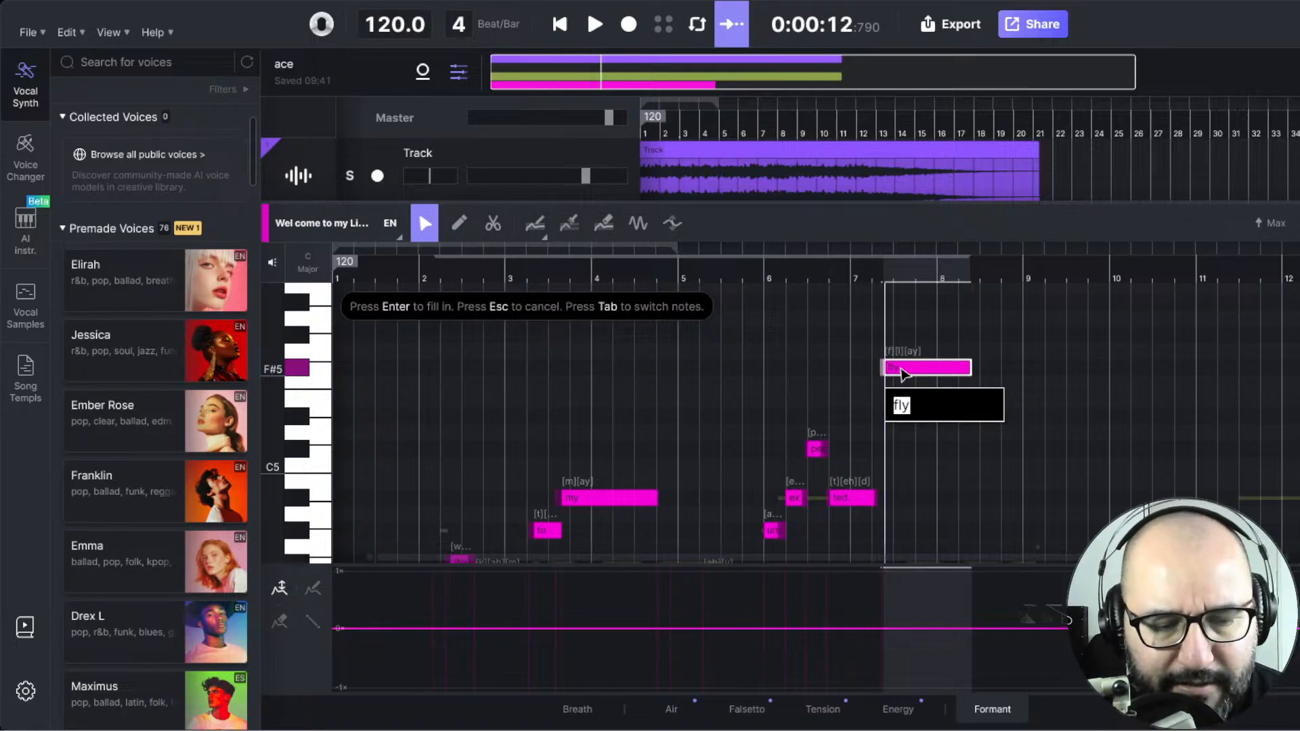
text(r)
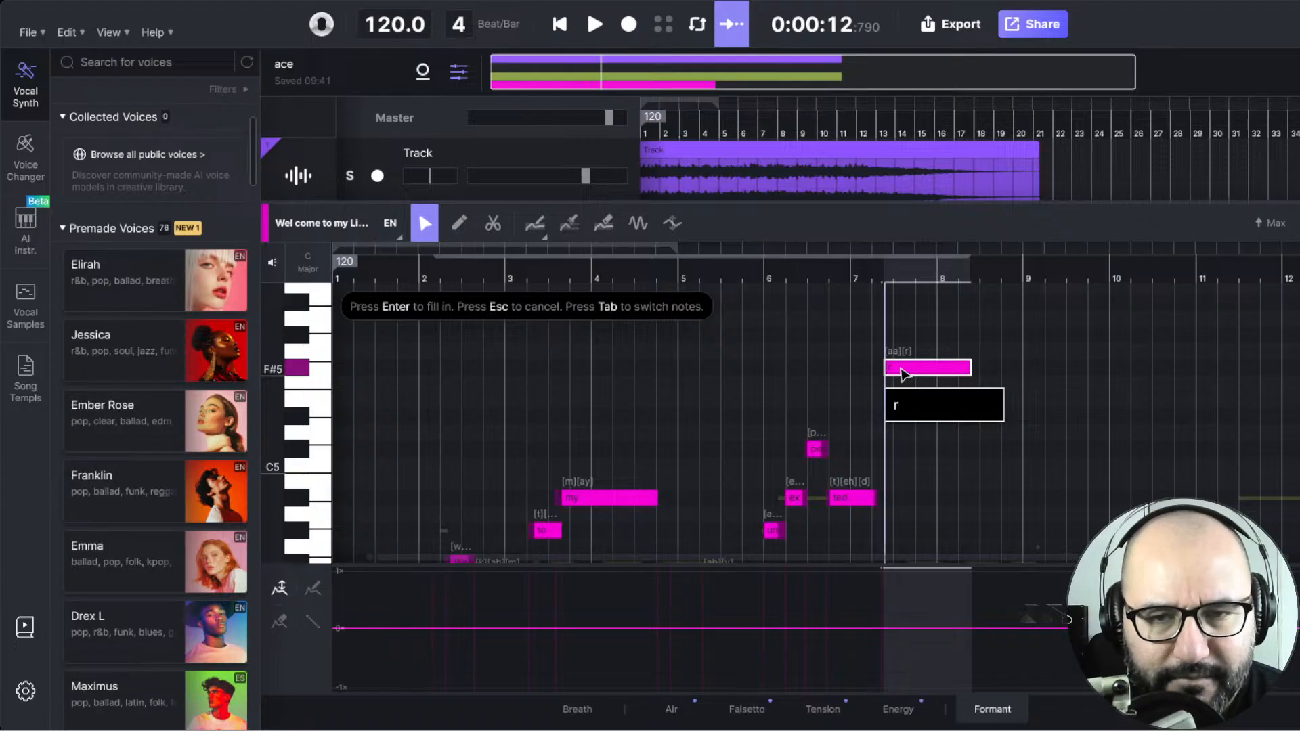
text(ock)
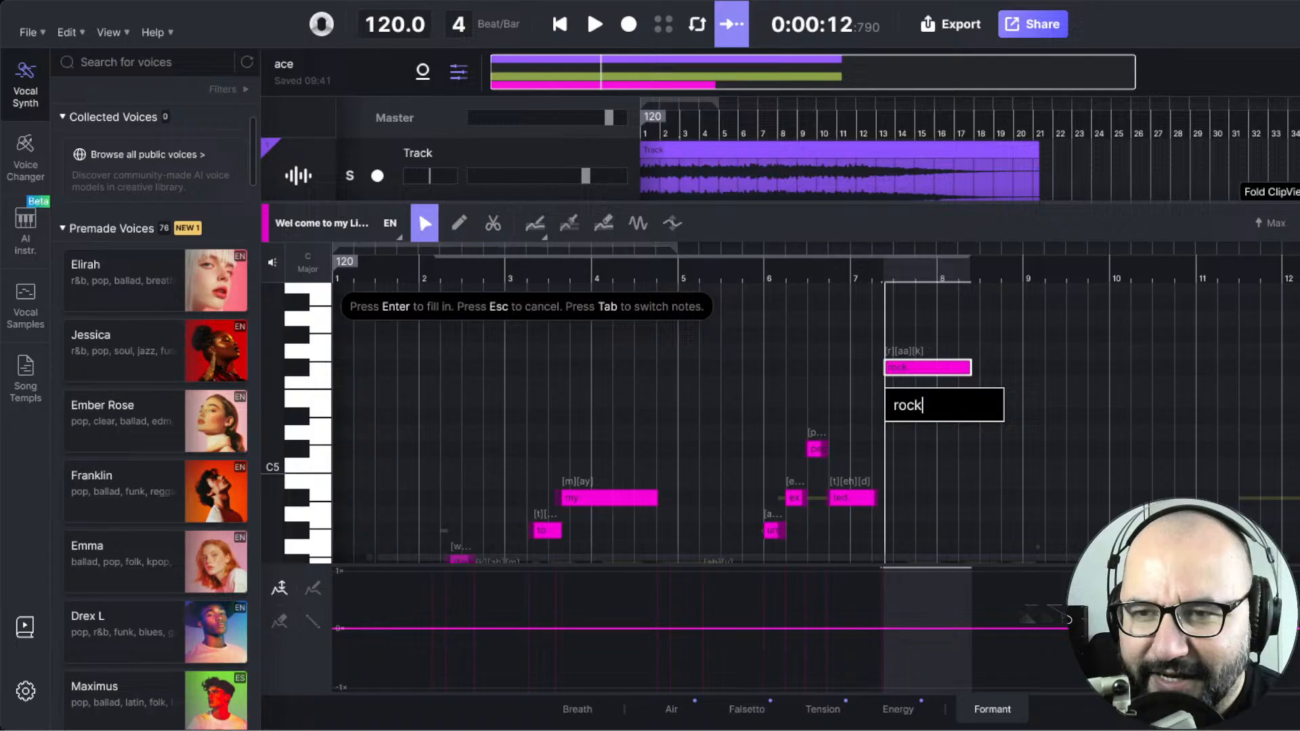
click(1297, 223)
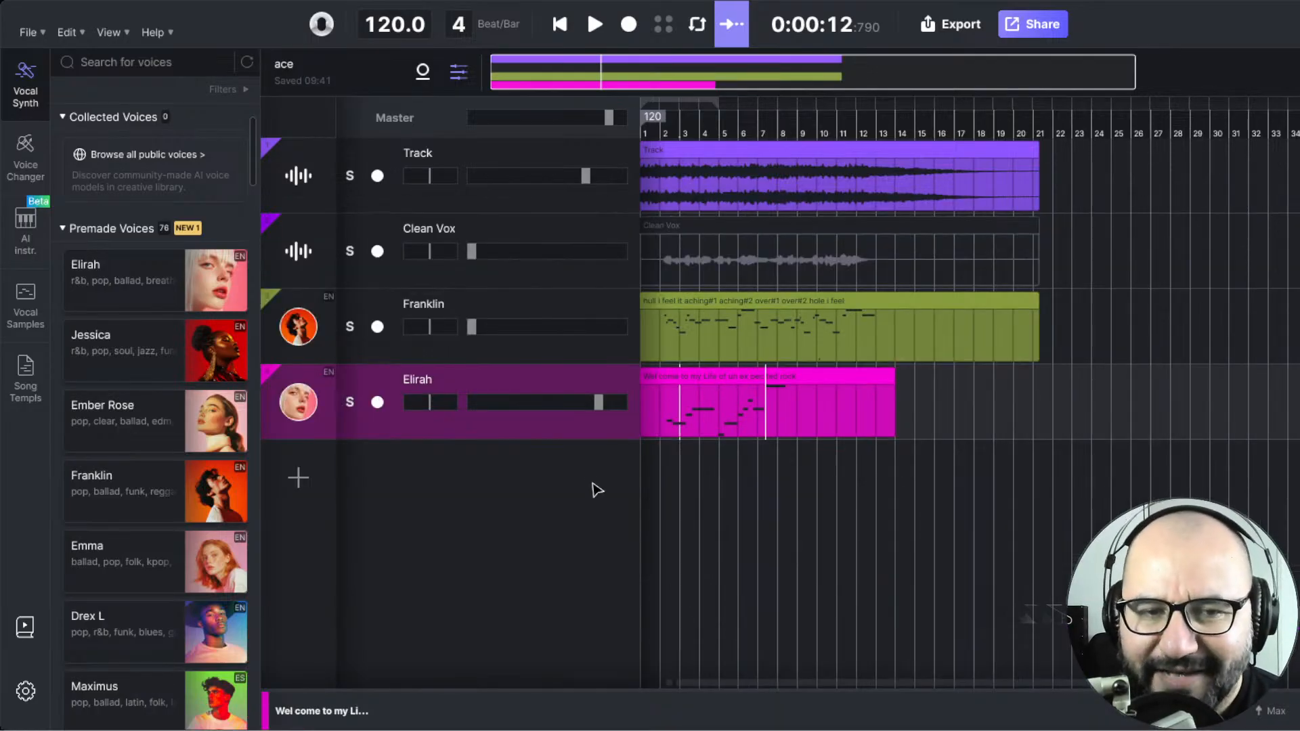
- Play the mix from bar 2, follow the "rock" note in the Elirah clip editor, stop playback, and fold the editor
click(659, 131)
key(space)
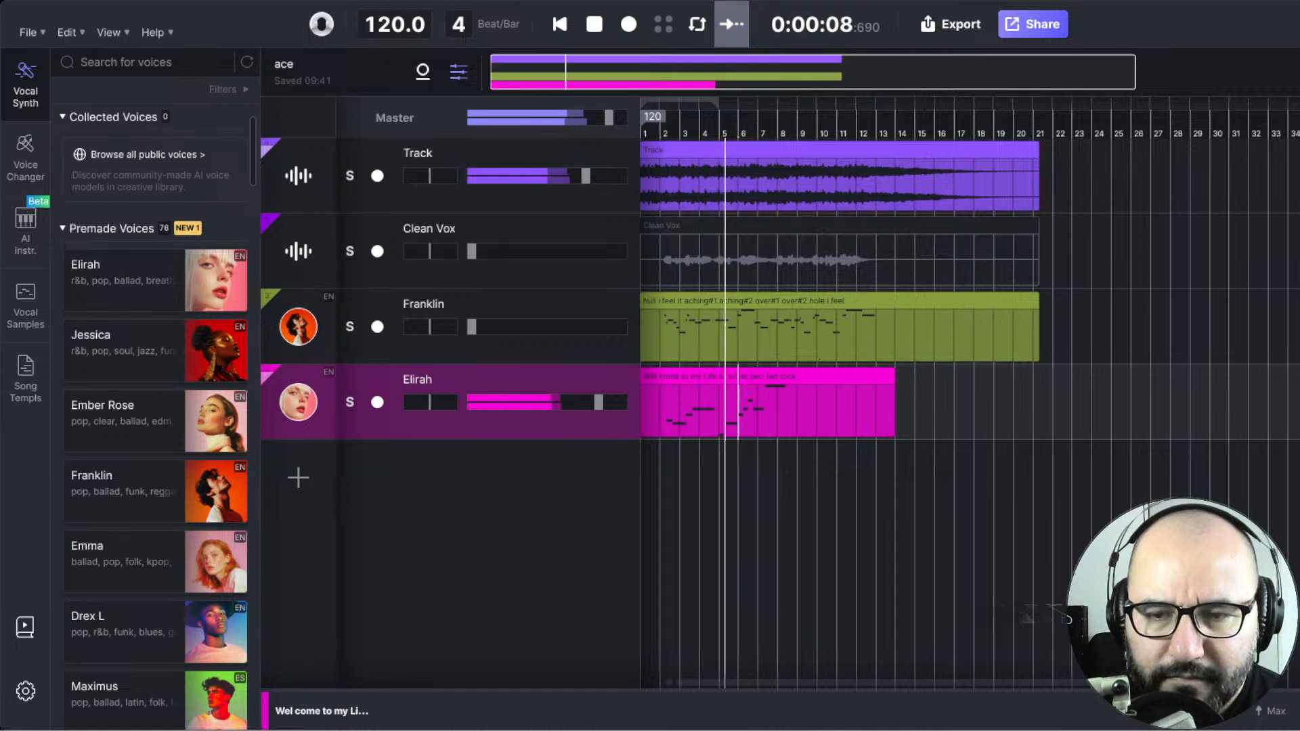
double_click(743, 396)
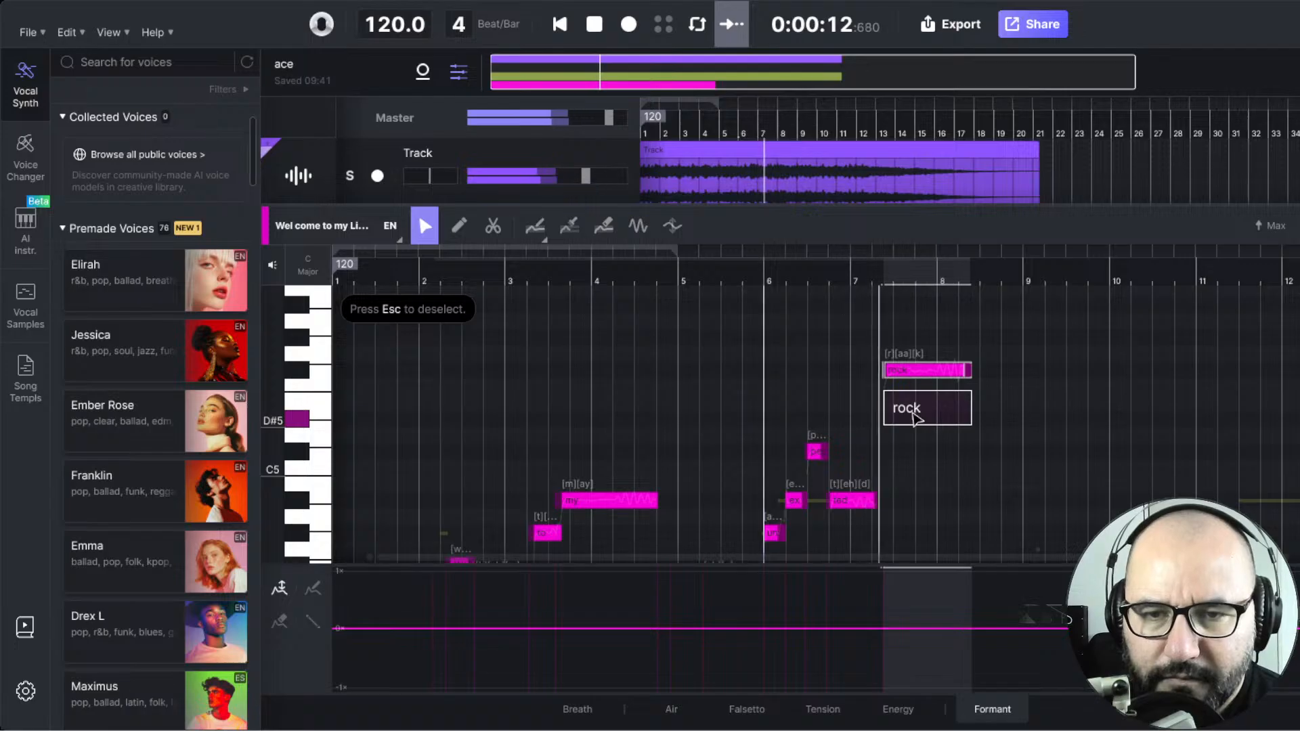
key(space)
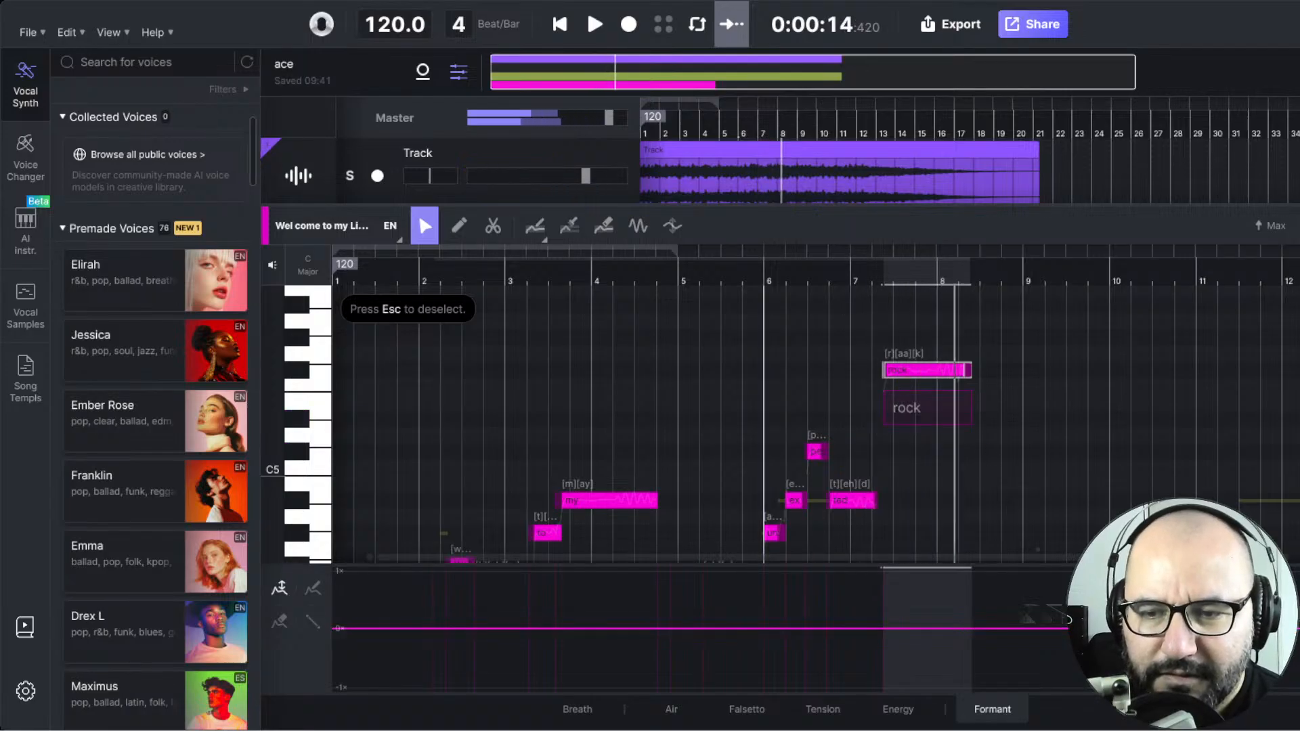
click(992, 710)
click(1260, 227)
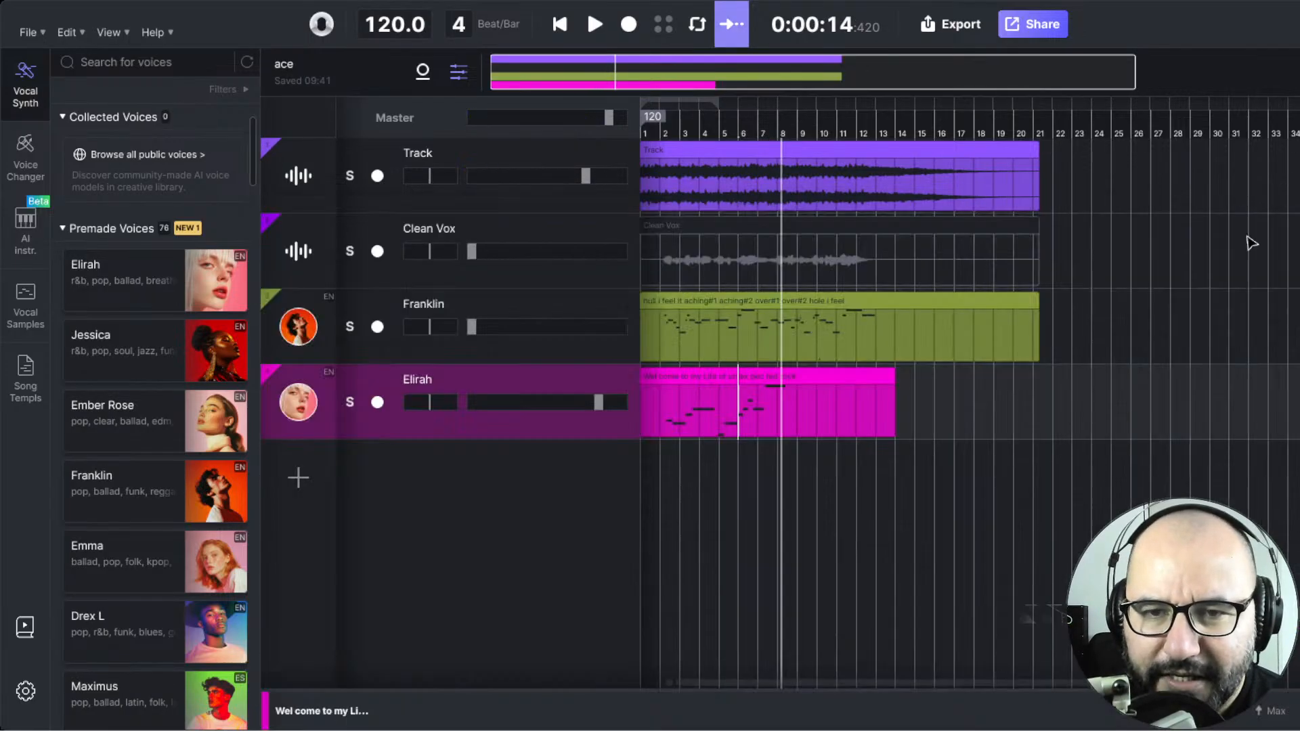
- Solo the Elirah track, play the end of its phrase from about bar 7, and stop playback
click(352, 403)
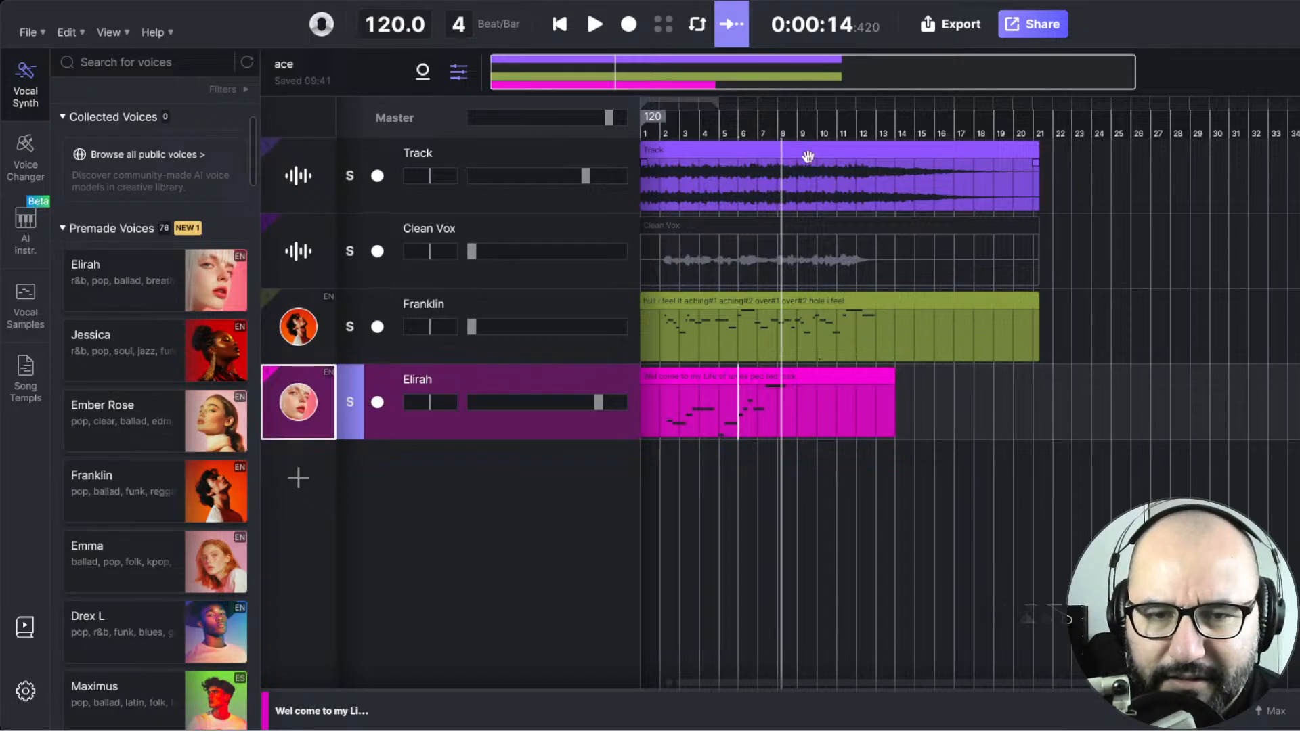
click(767, 127)
click(758, 132)
key(space)
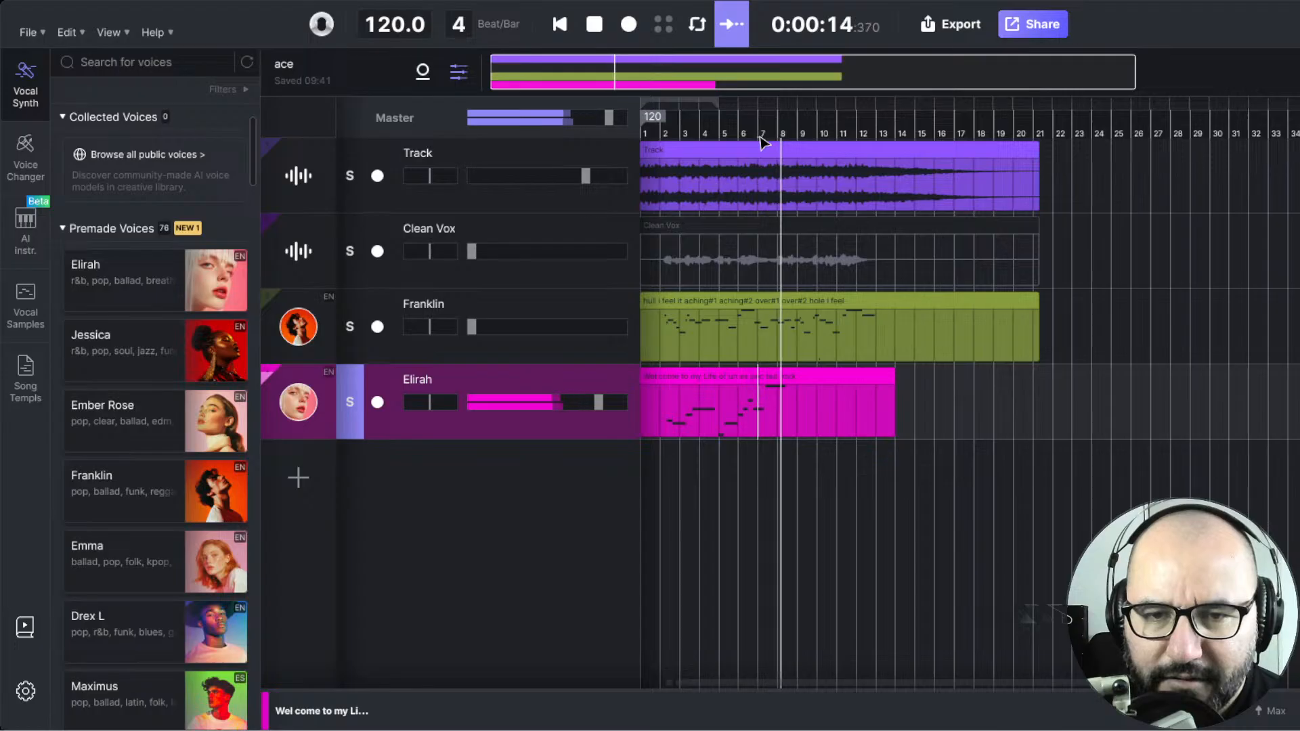
key(space)
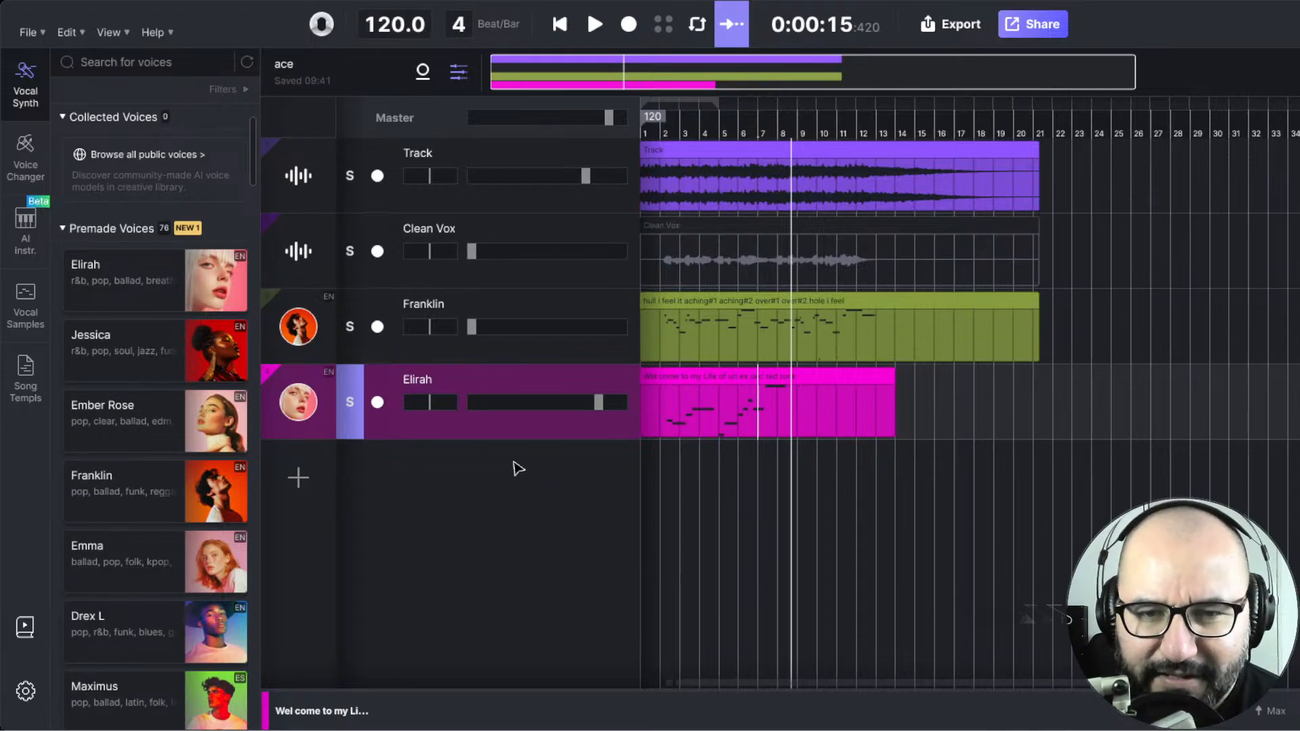
scroll(166, 558, down, 3)
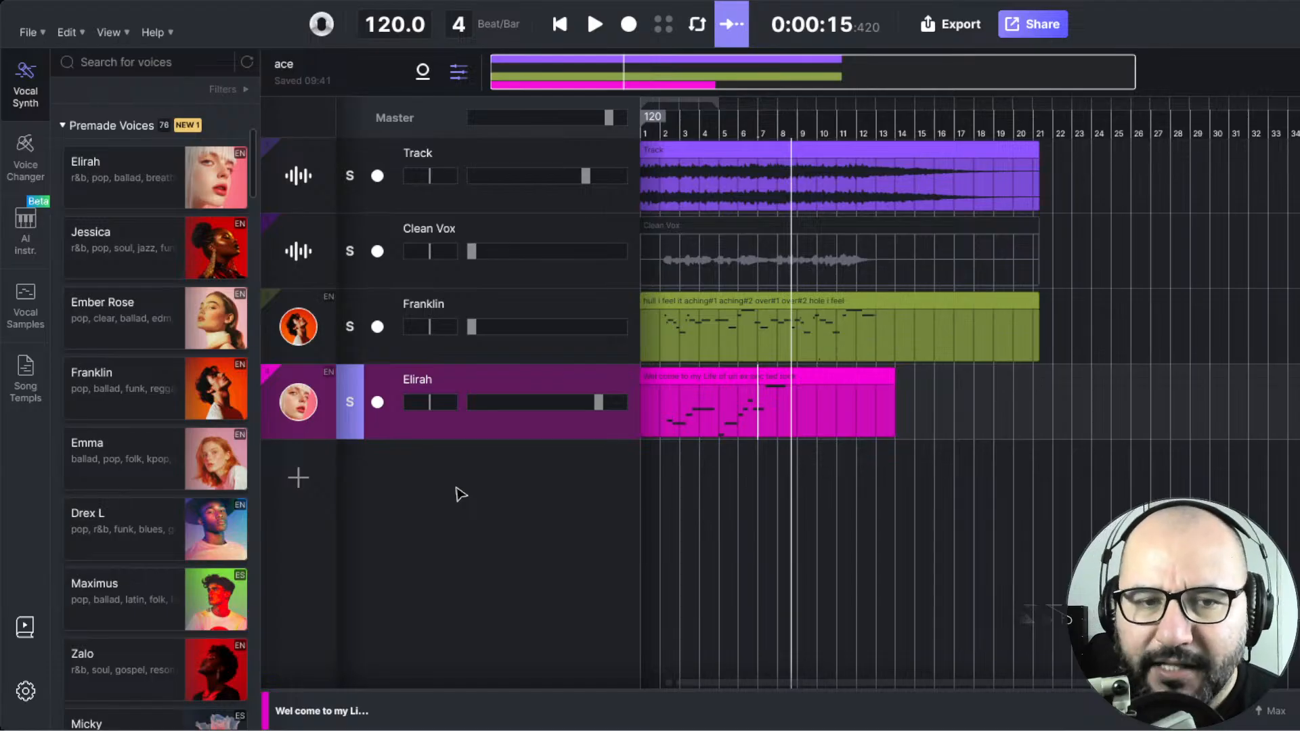
- Import the AnotherLife audio file into the project
click(43, 34)
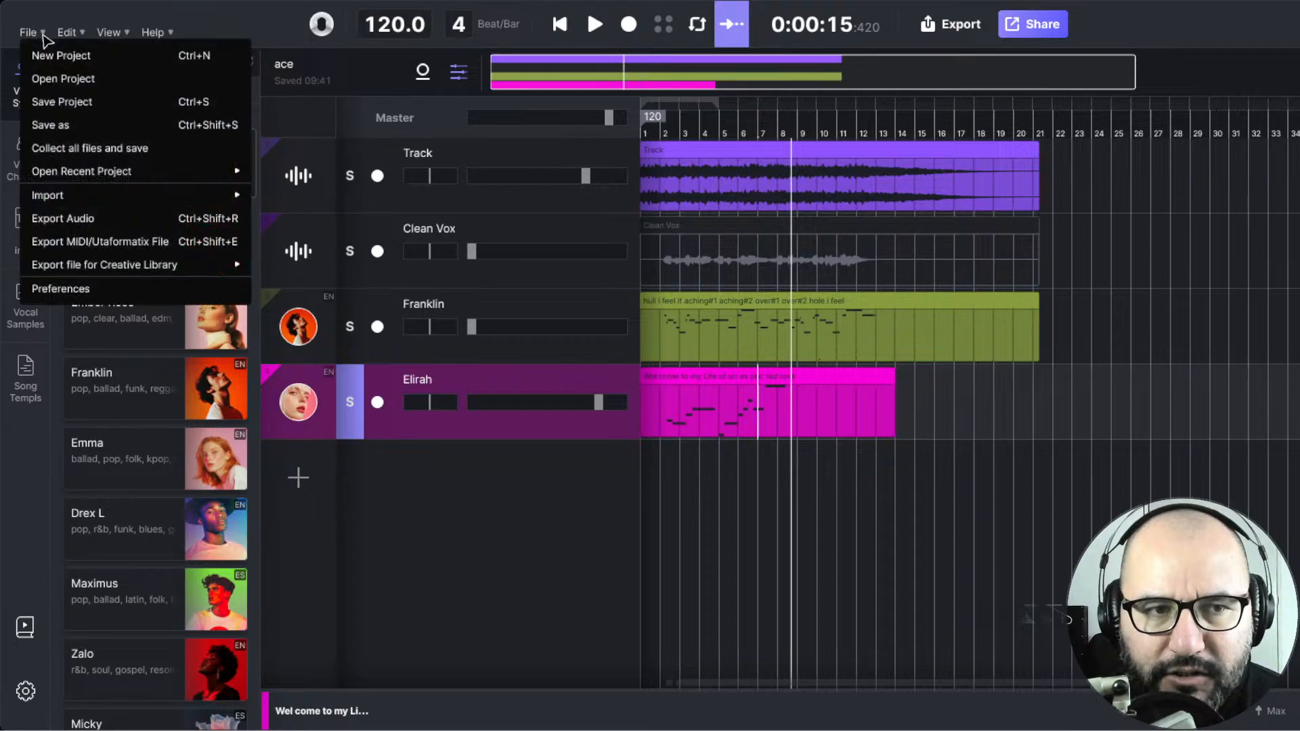
mouse_move(77, 198)
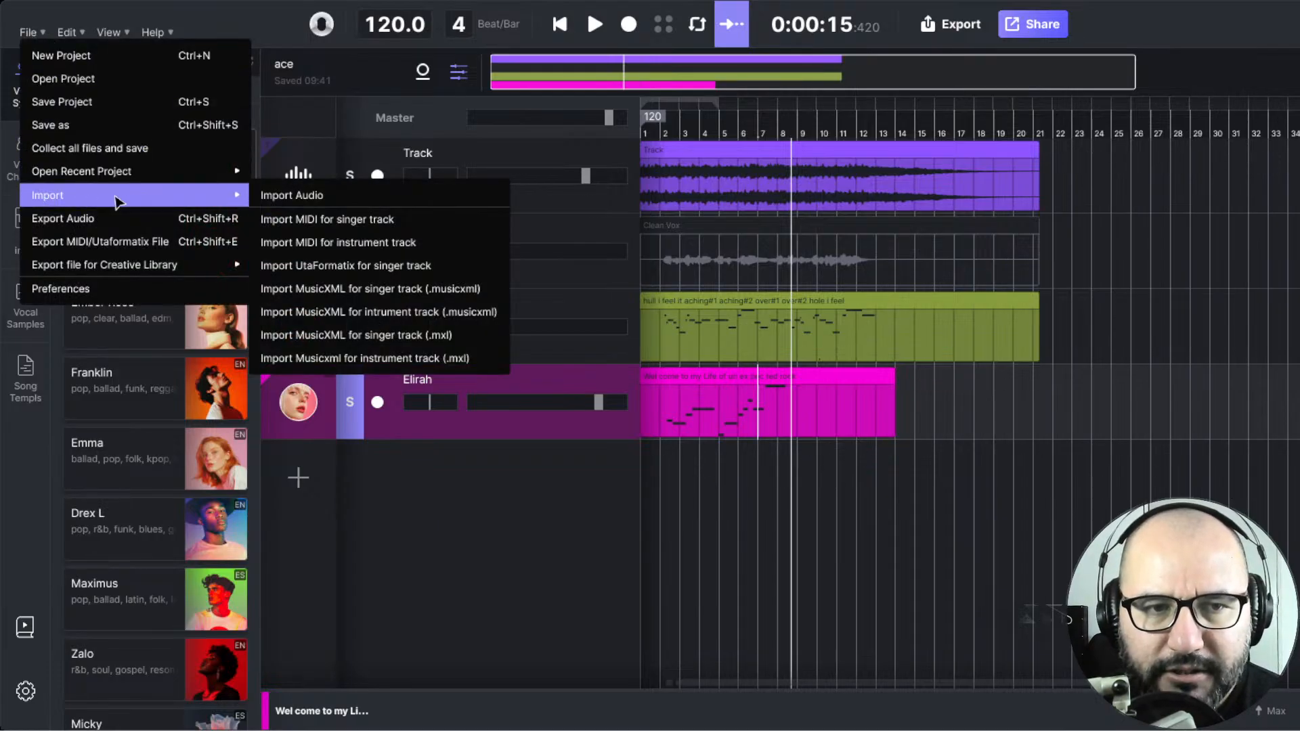
click(304, 200)
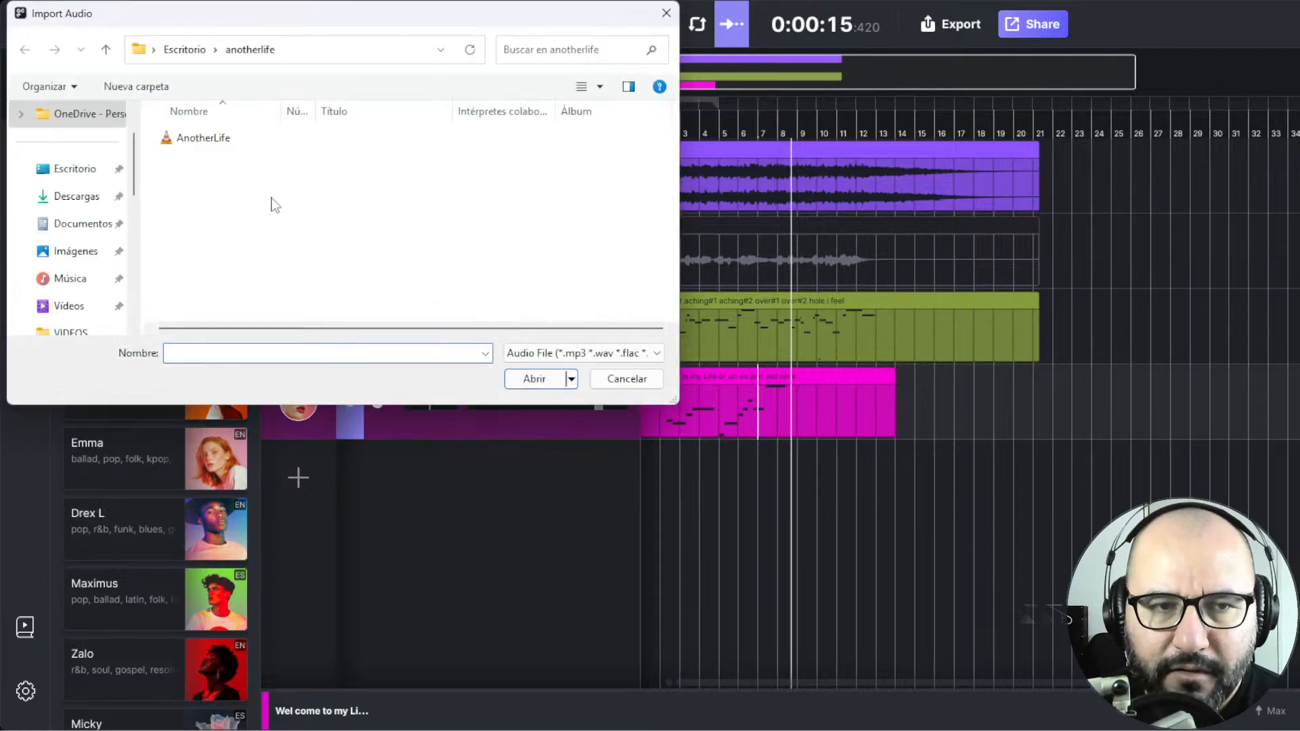
double_click(206, 139)
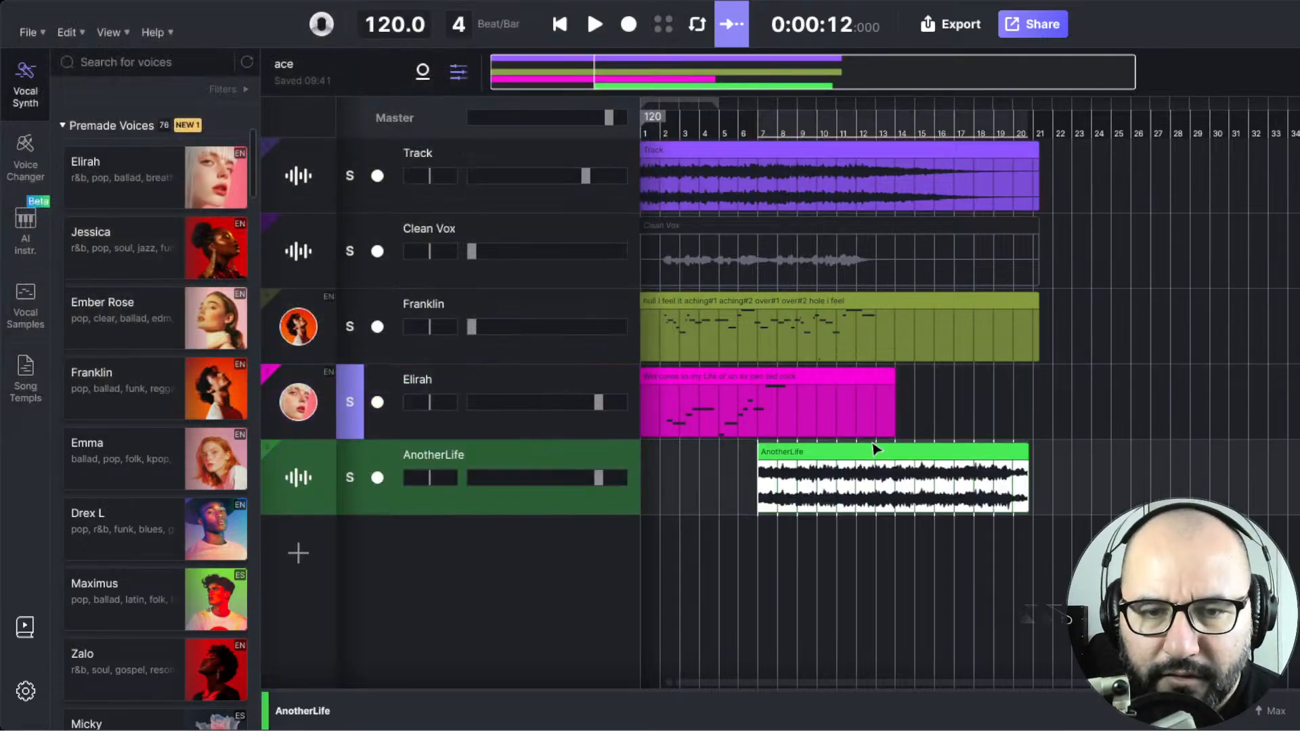
- Move the AnotherLife clip to the project start and lower the Elirah and Track volumes to their minimum
drag(821, 452, 707, 459)
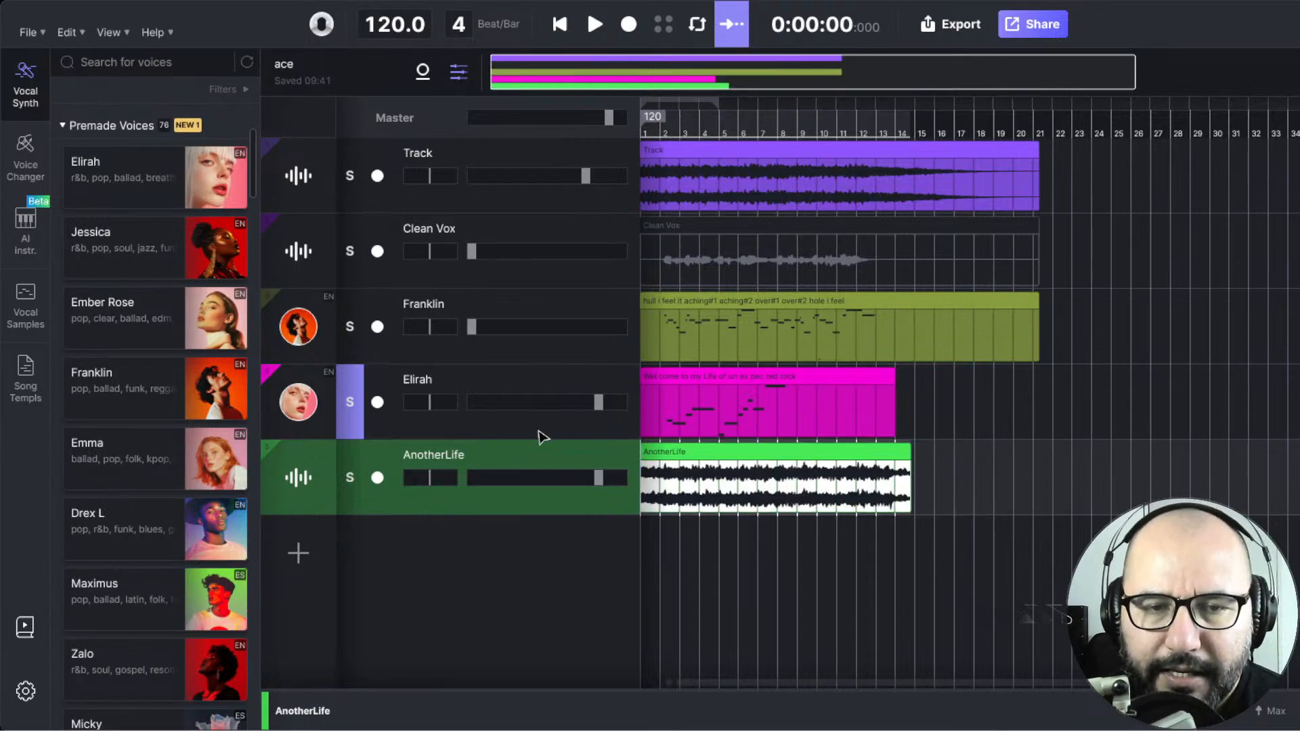
drag(599, 404, 450, 411)
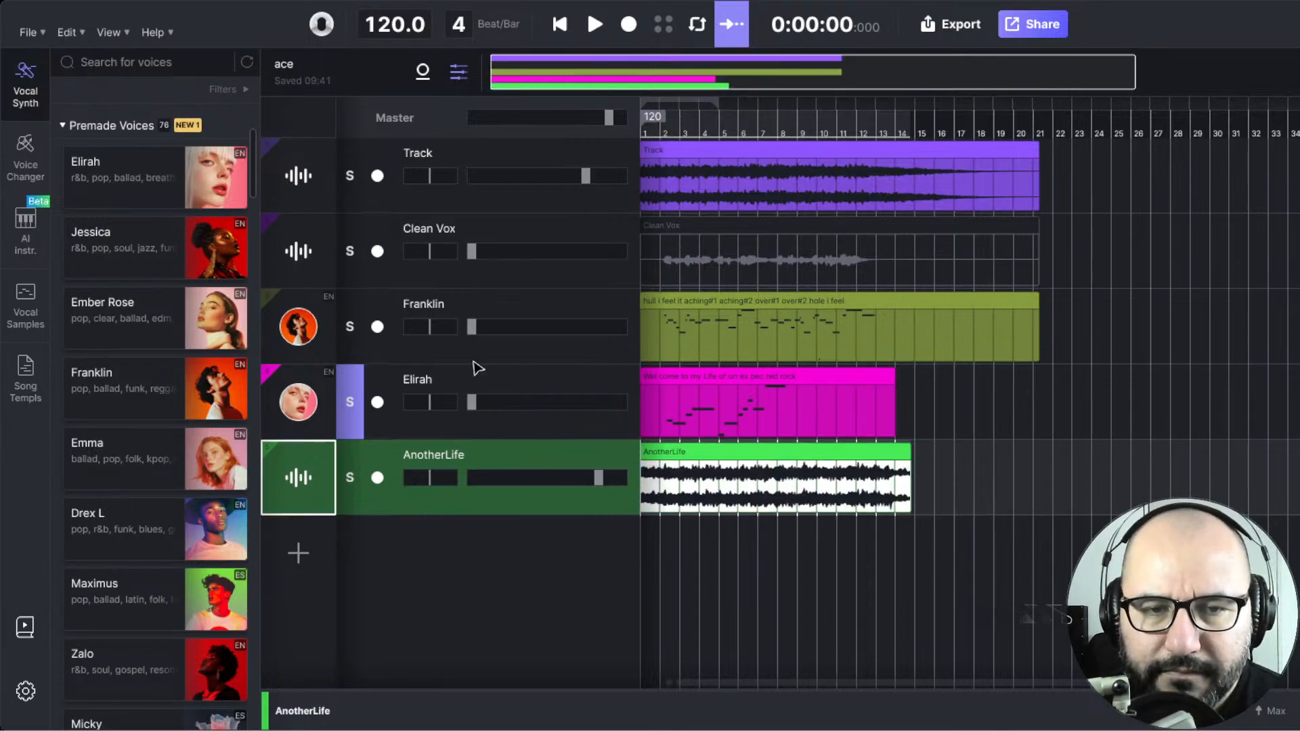
drag(586, 182, 397, 194)
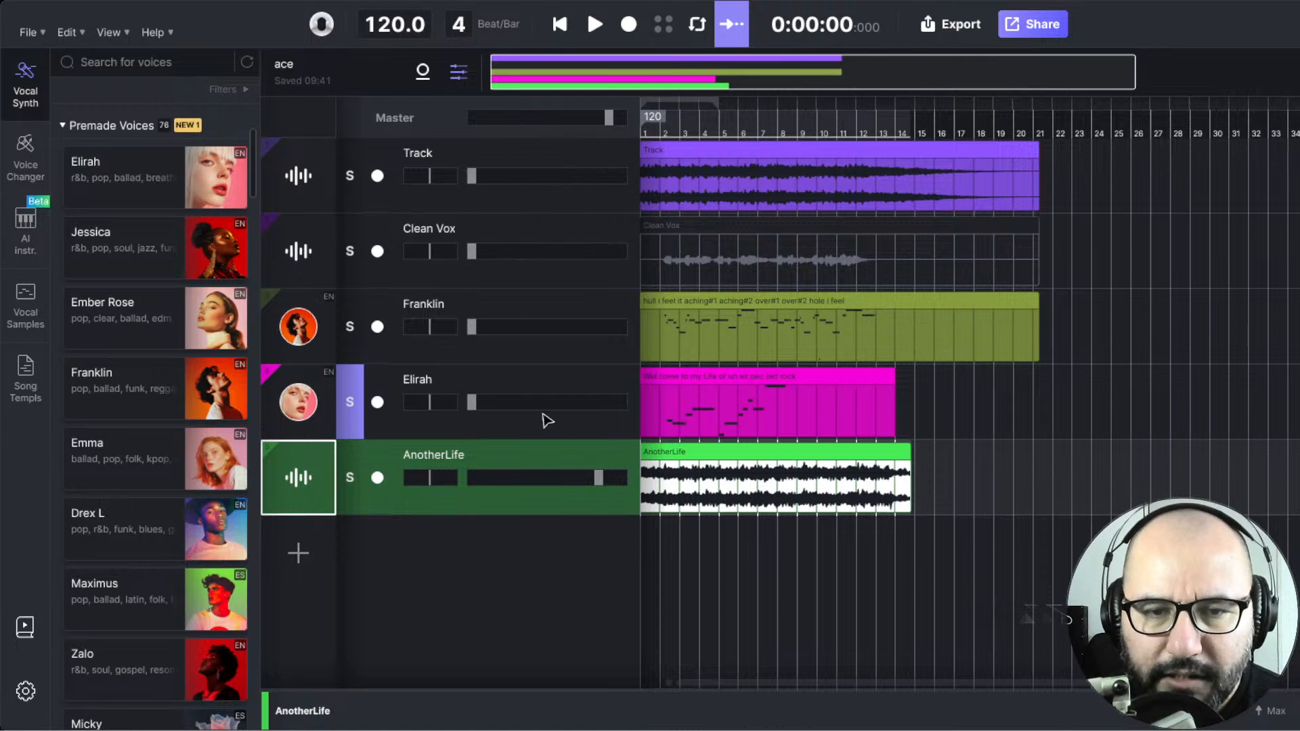
- Split the AnotherLife clip into Vocal / Drums / Bass / Others stems, keeping the removal of reverb and backing vocals on
click(660, 457)
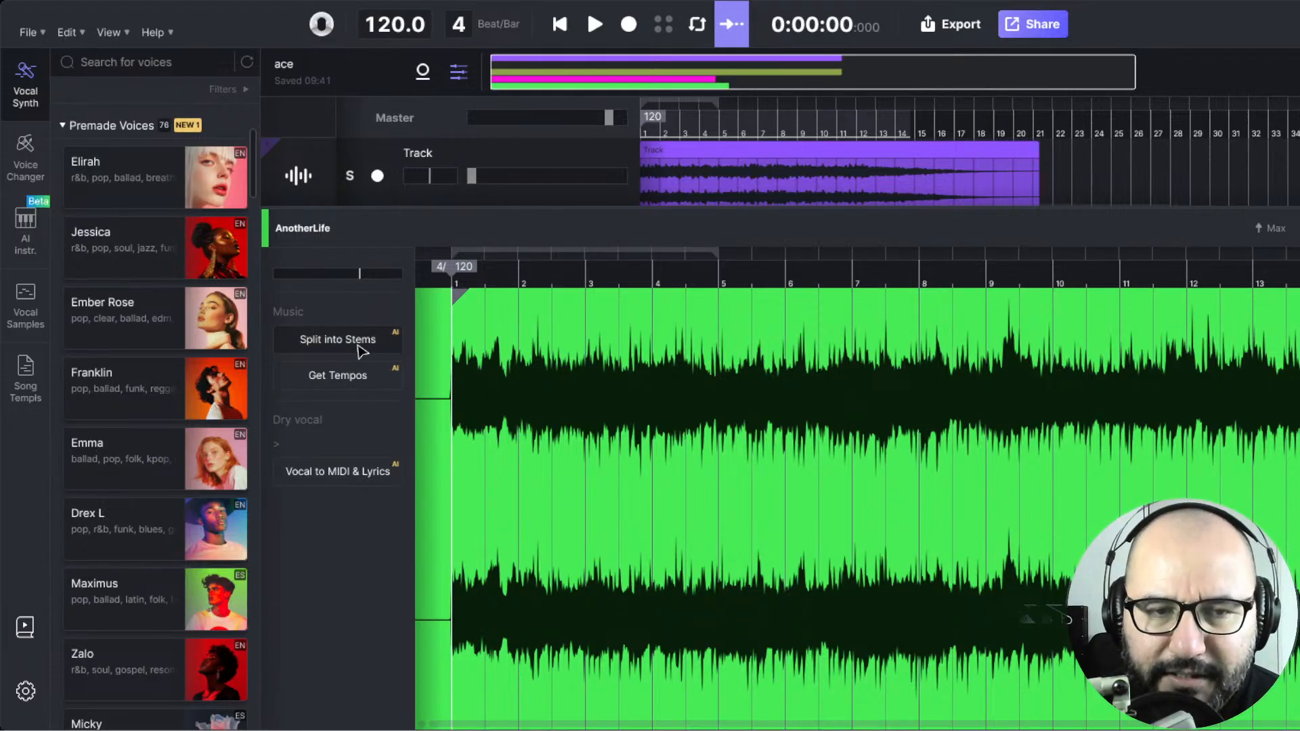
click(334, 343)
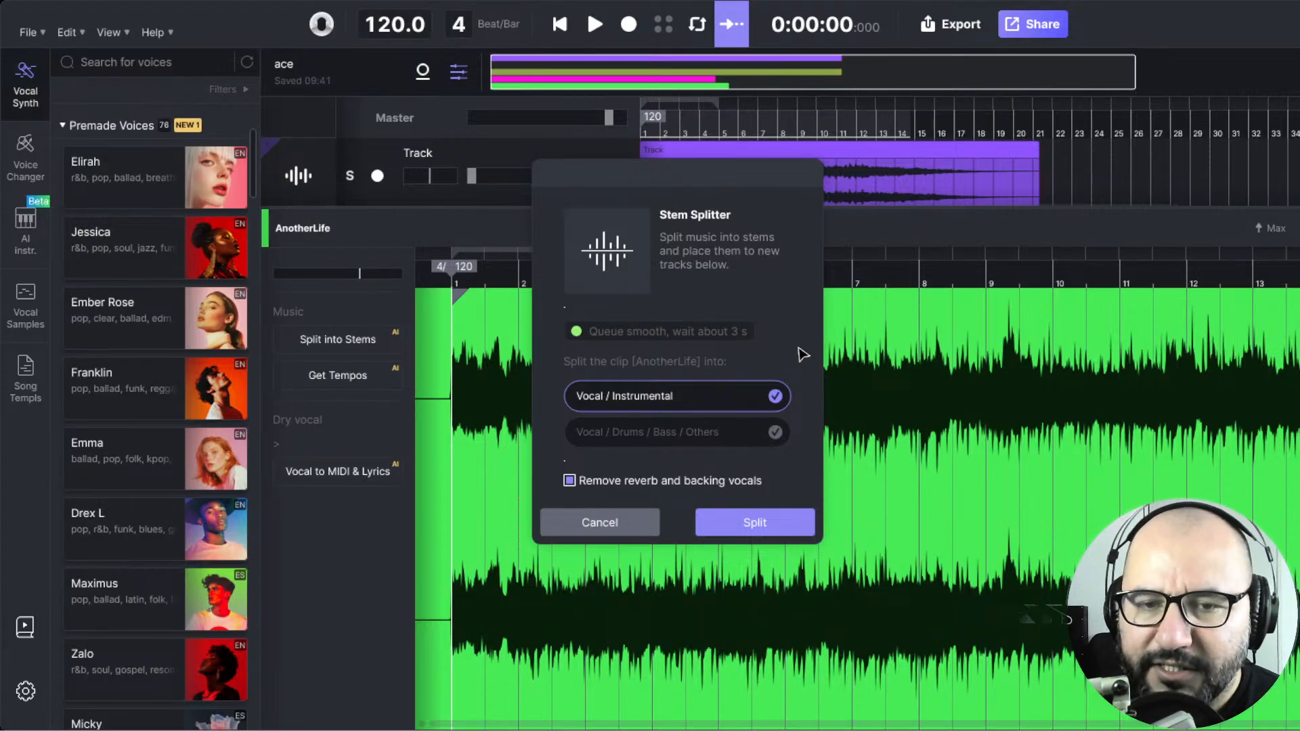
click(776, 434)
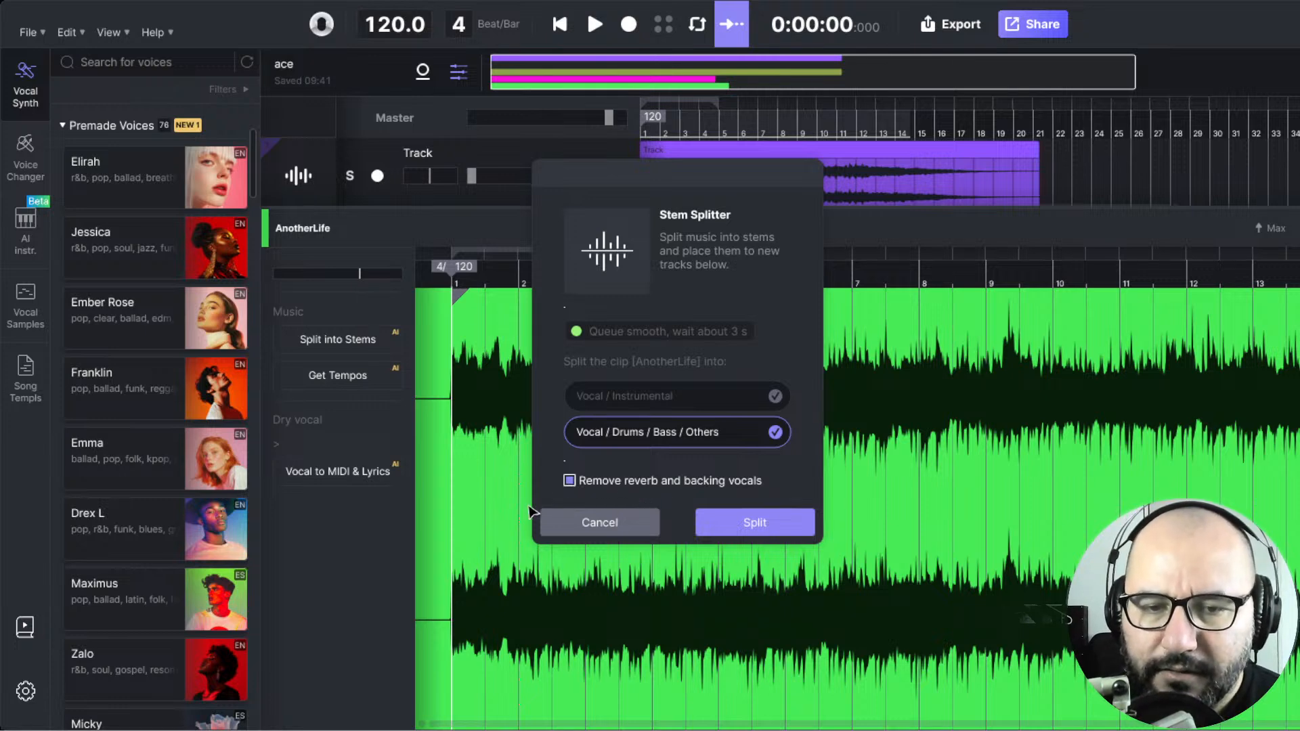
click(756, 525)
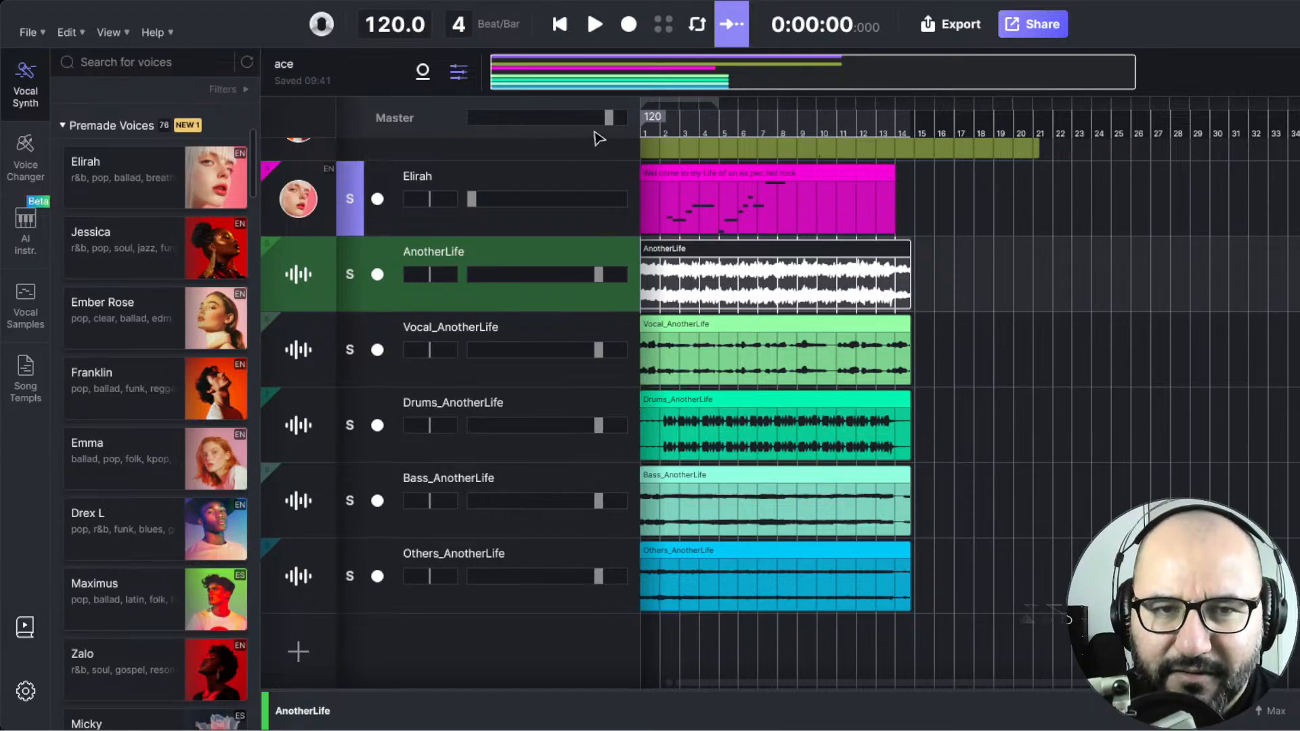
- Go through the new vocal, drums, bass and others stem tracks and return to the original AnotherLife track
click(620, 381)
click(632, 440)
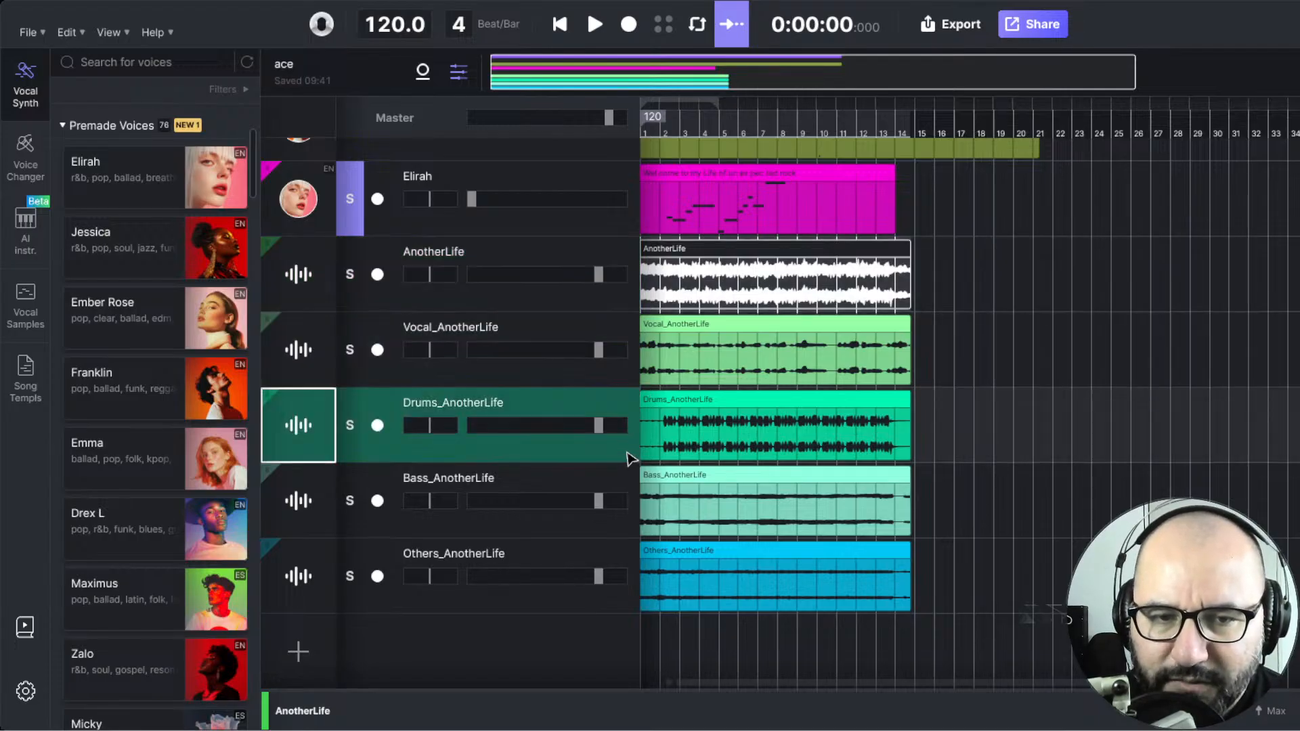
click(628, 486)
click(630, 562)
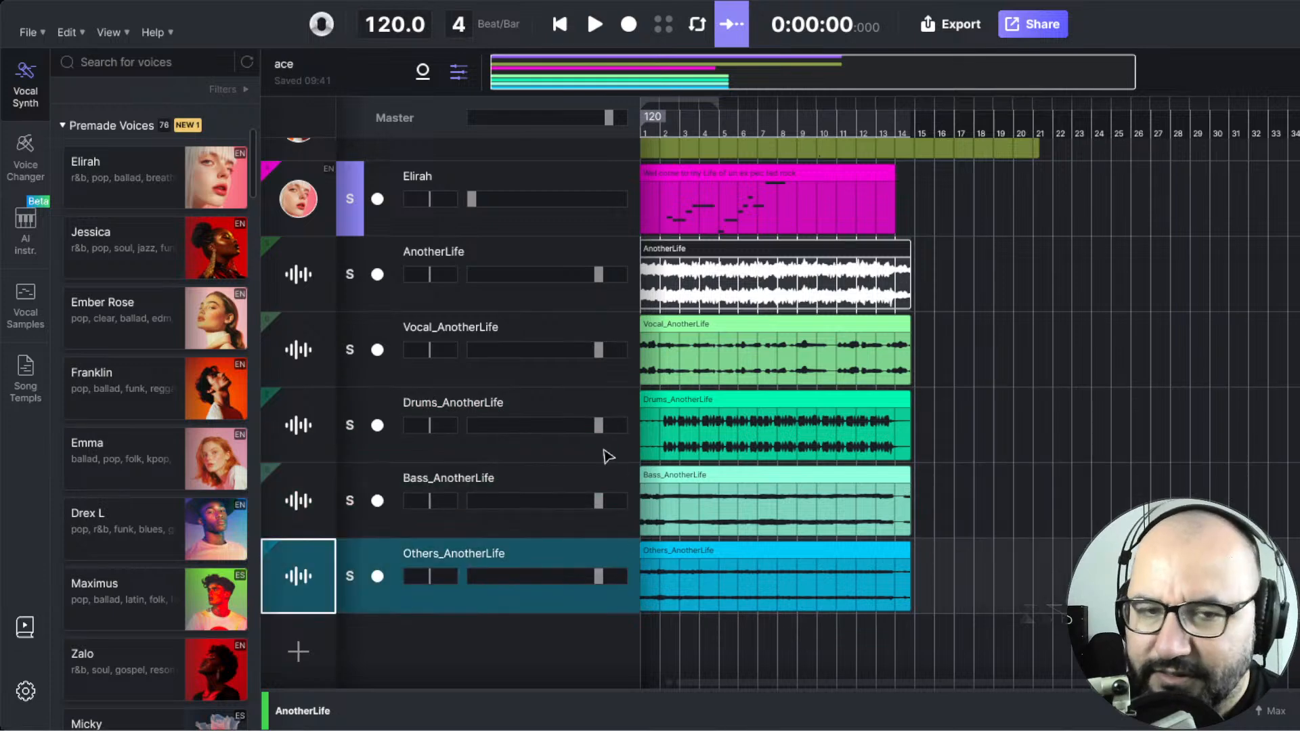
click(737, 277)
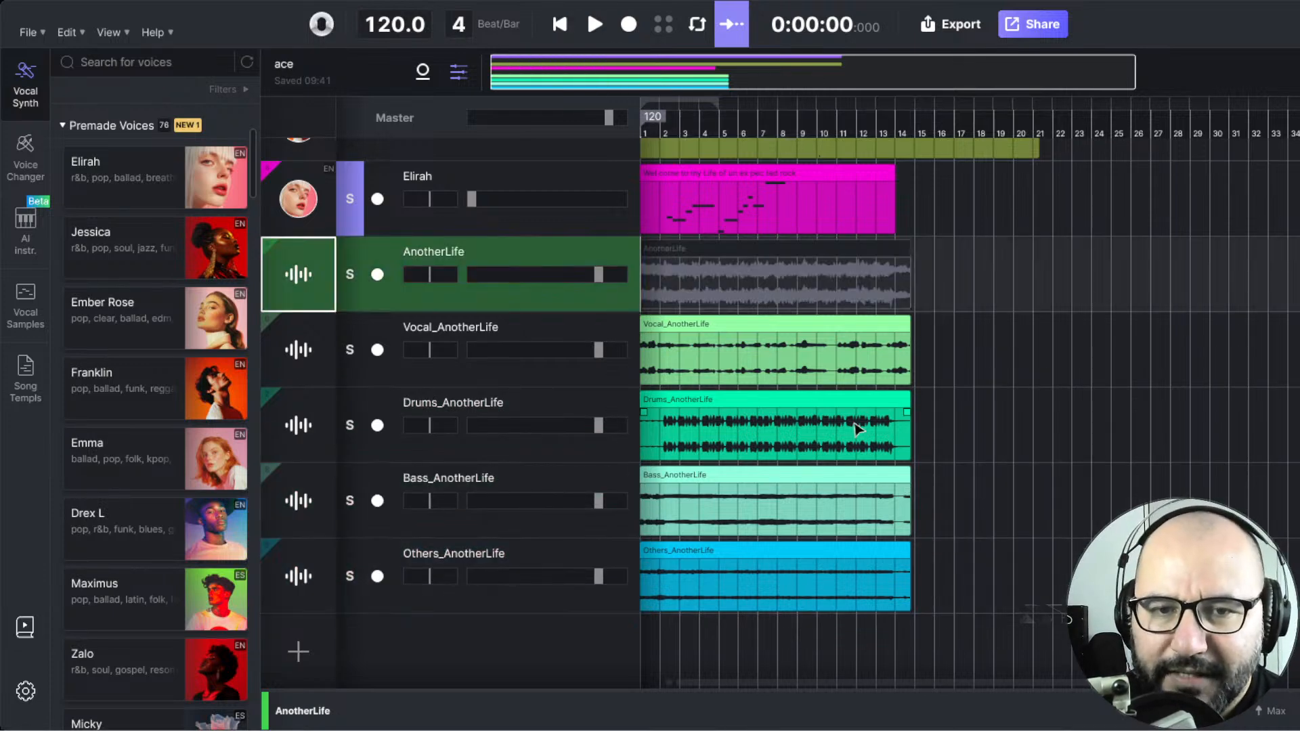
- Solo the original AnotherLife track and play it from the project start
scroll(1007, 435, left, 2)
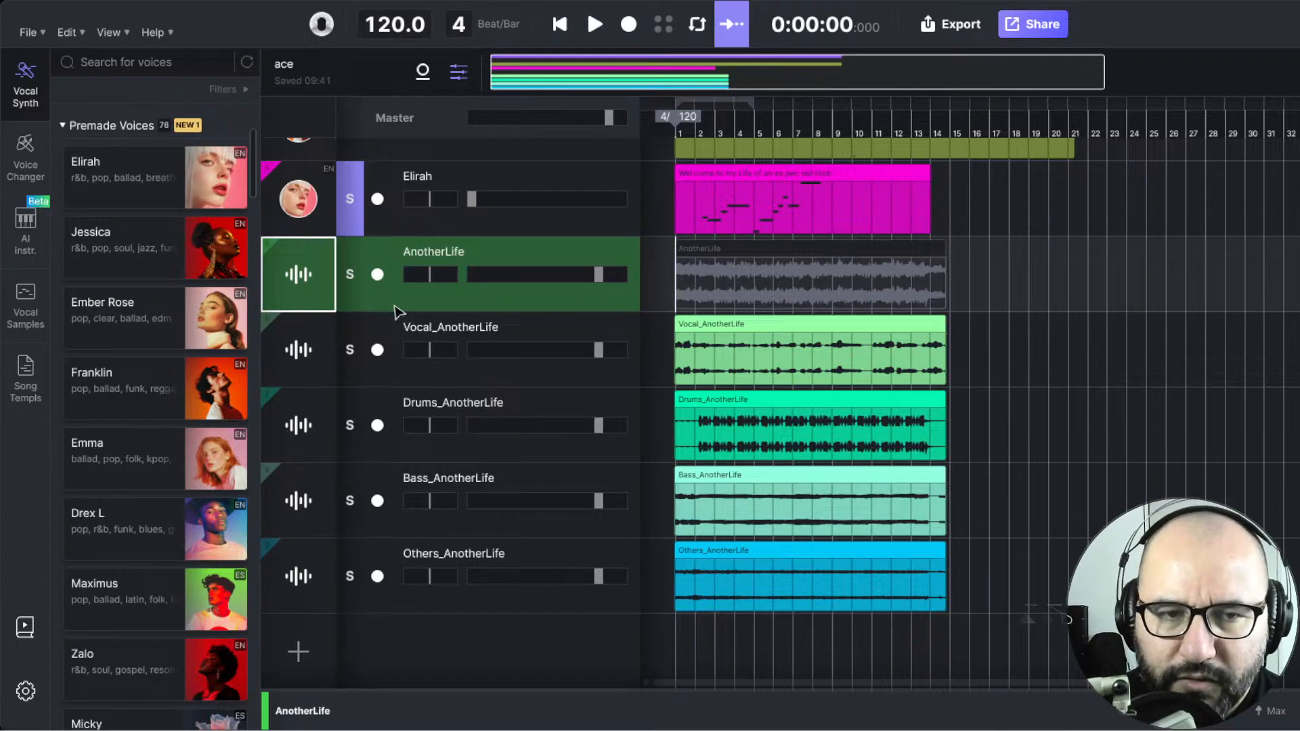
click(350, 275)
key(space)
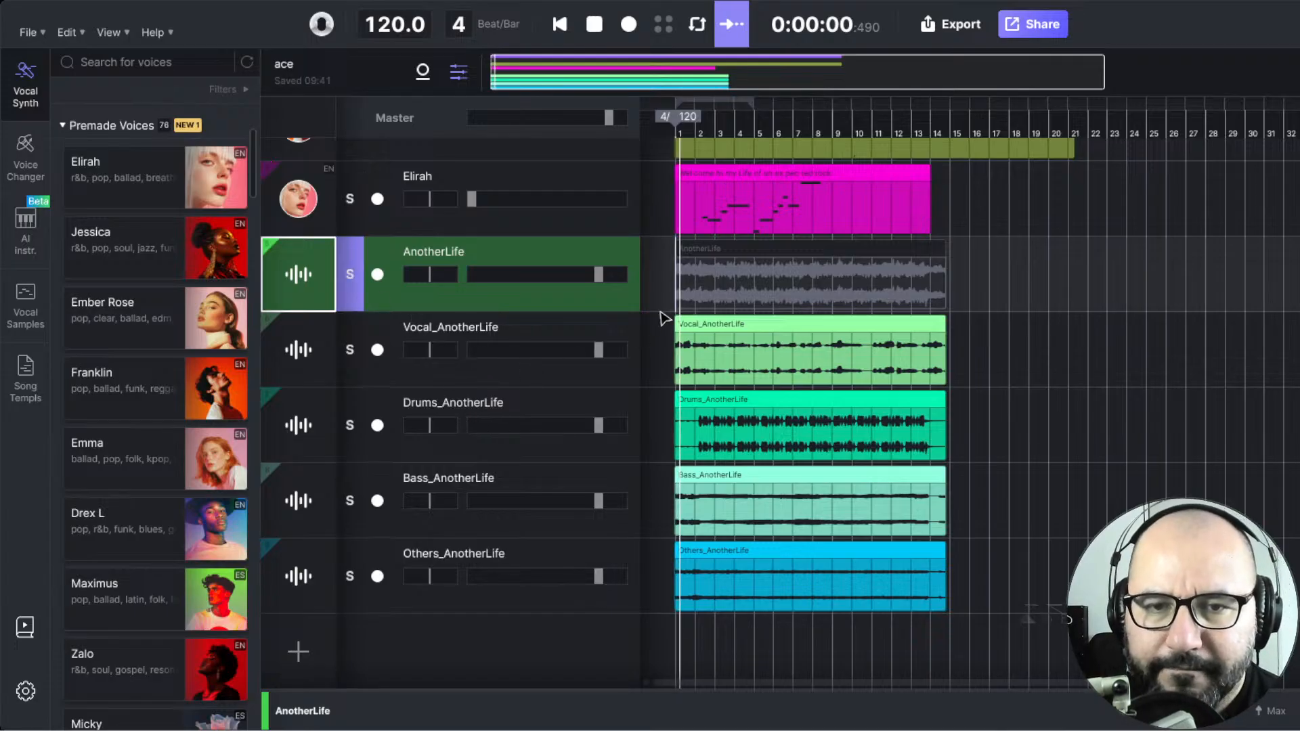
key(space)
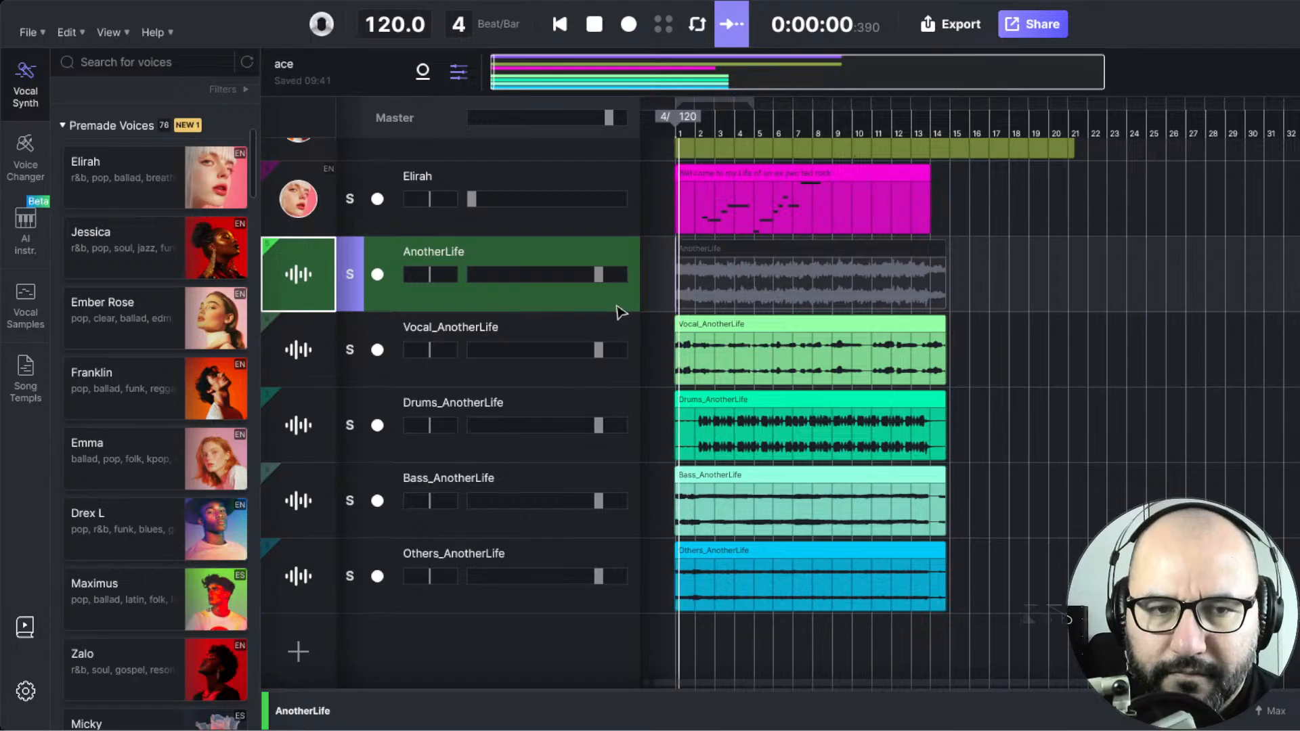
scroll(622, 311, up, 3)
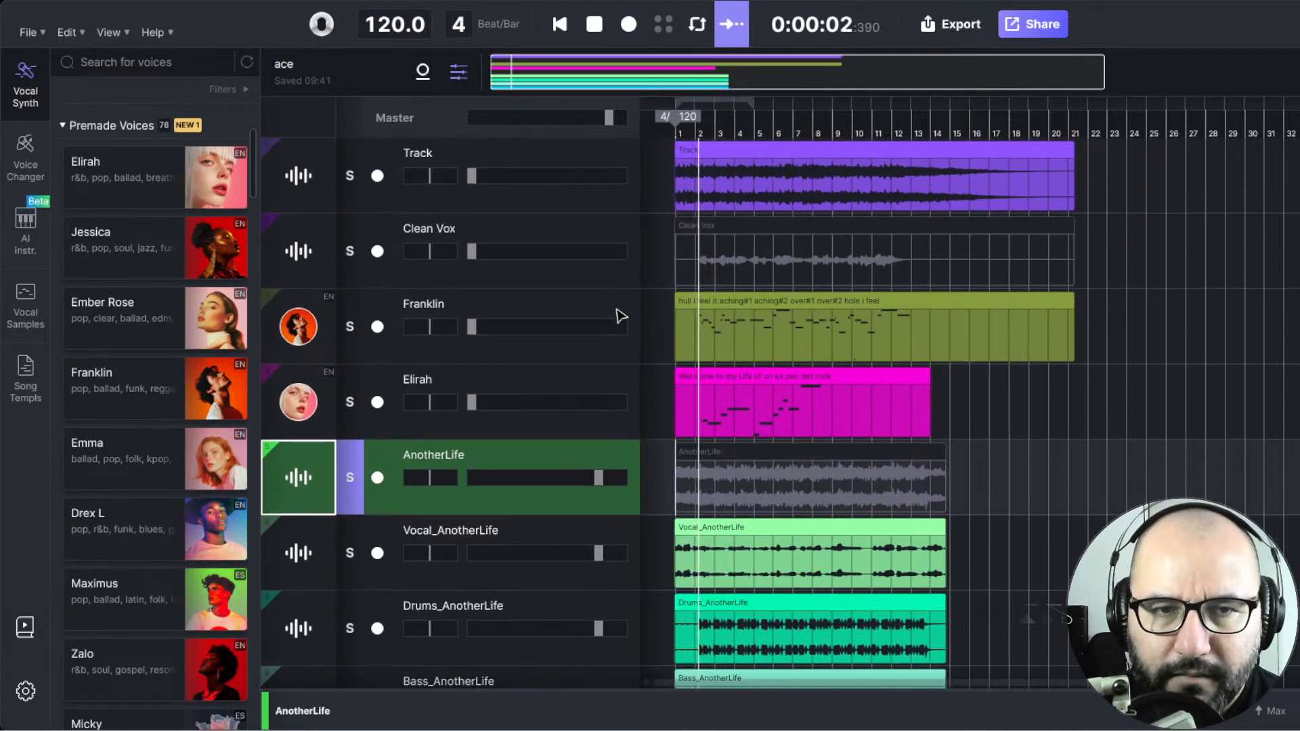
scroll(622, 315, down, 3)
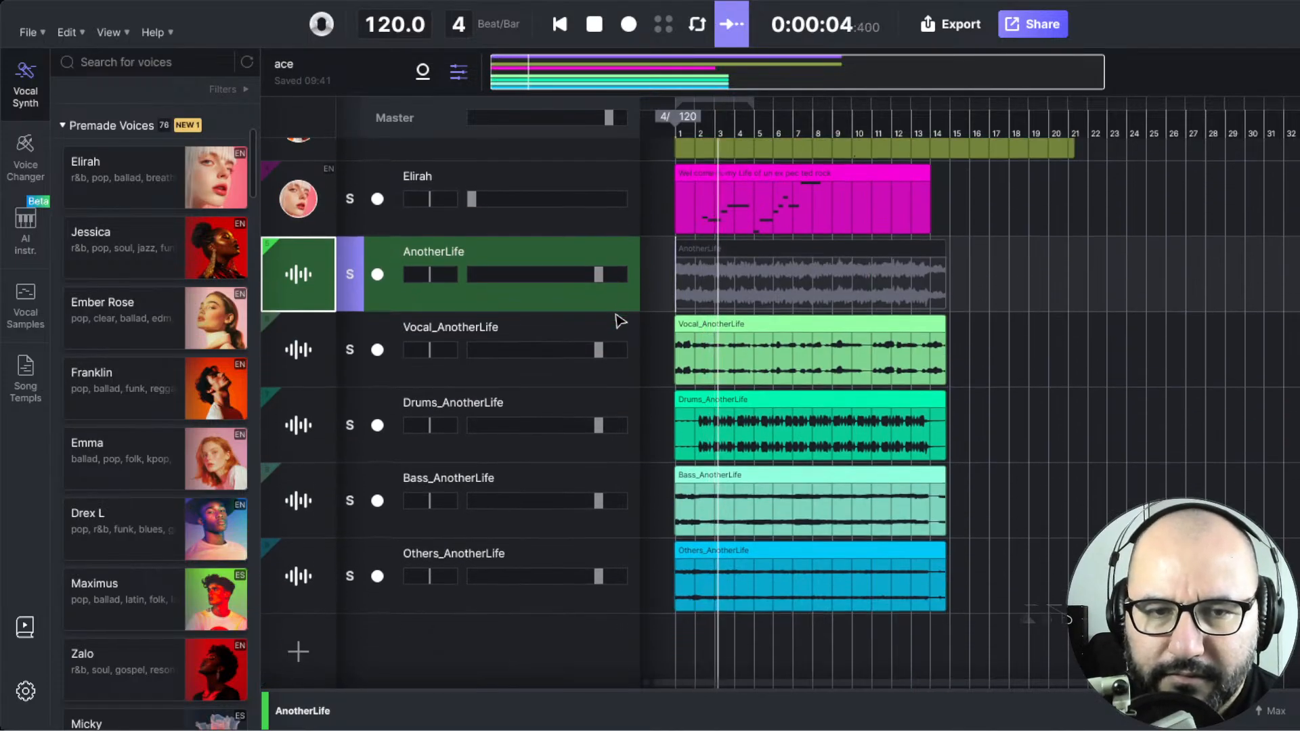
- Turn off the solo on the original AnotherLife track and play the stems together briefly
click(359, 293)
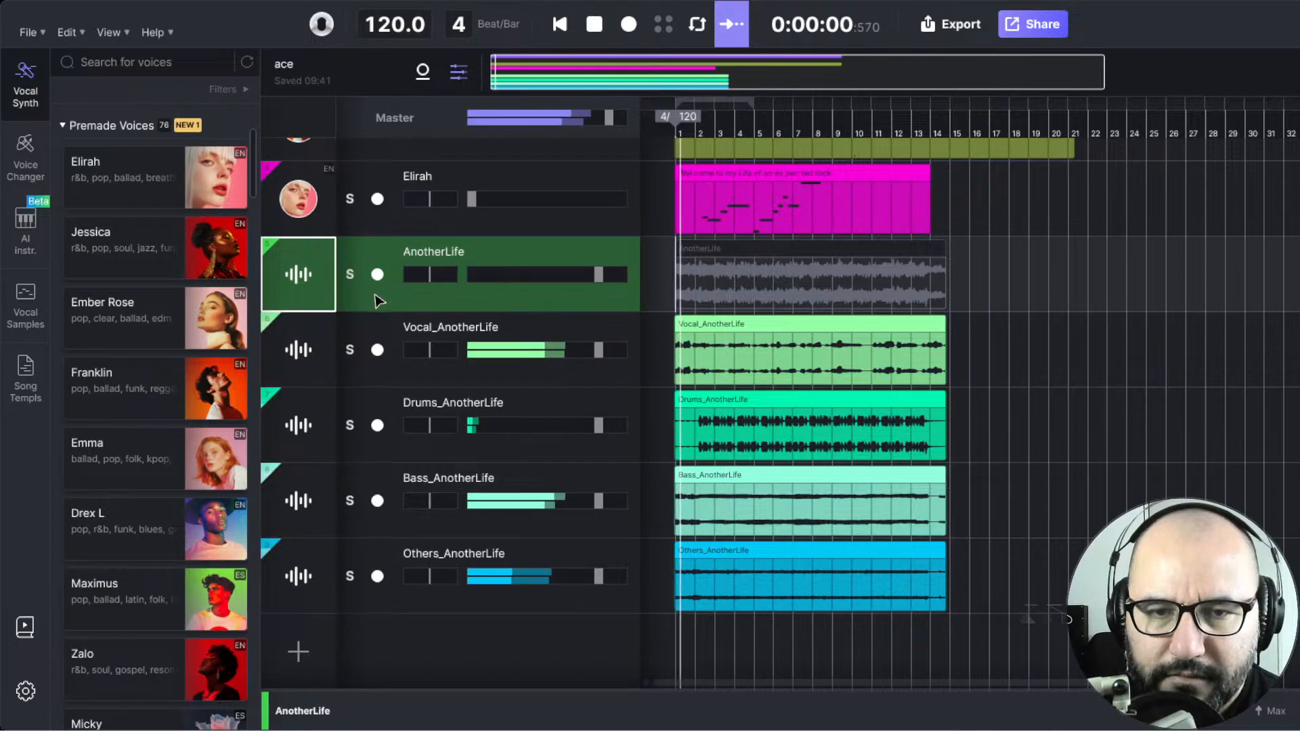
key(space)
key(space)
key(space)
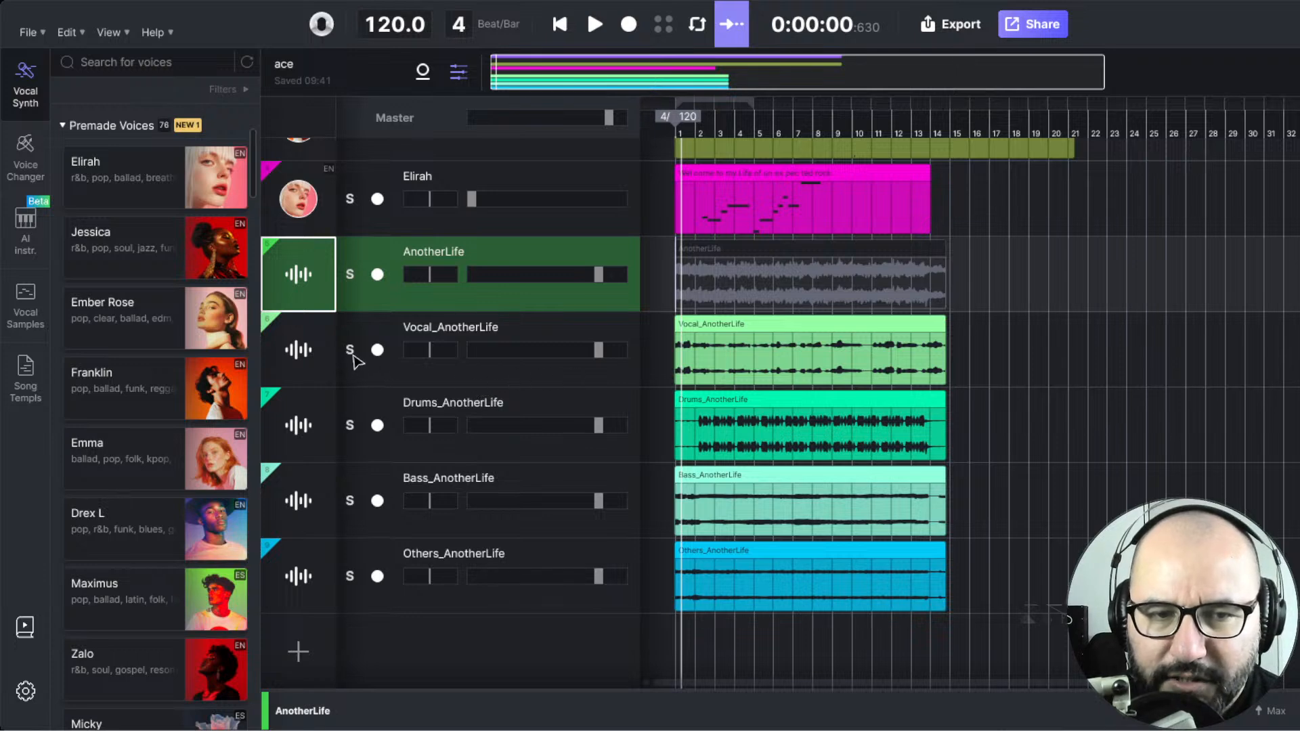
- Audition the vocal, drums, bass and others stems of AnotherLife individually, also combining drums with bass, and stop playback
click(351, 354)
key(space)
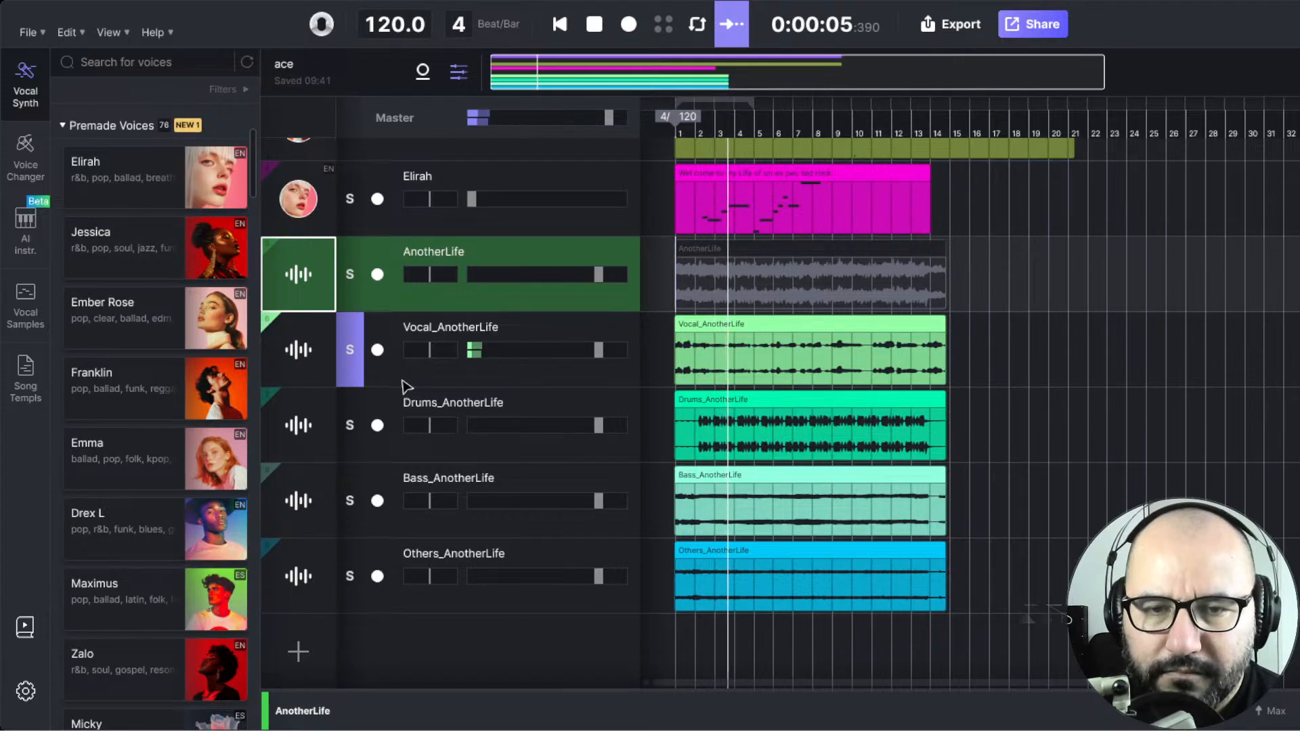
click(350, 425)
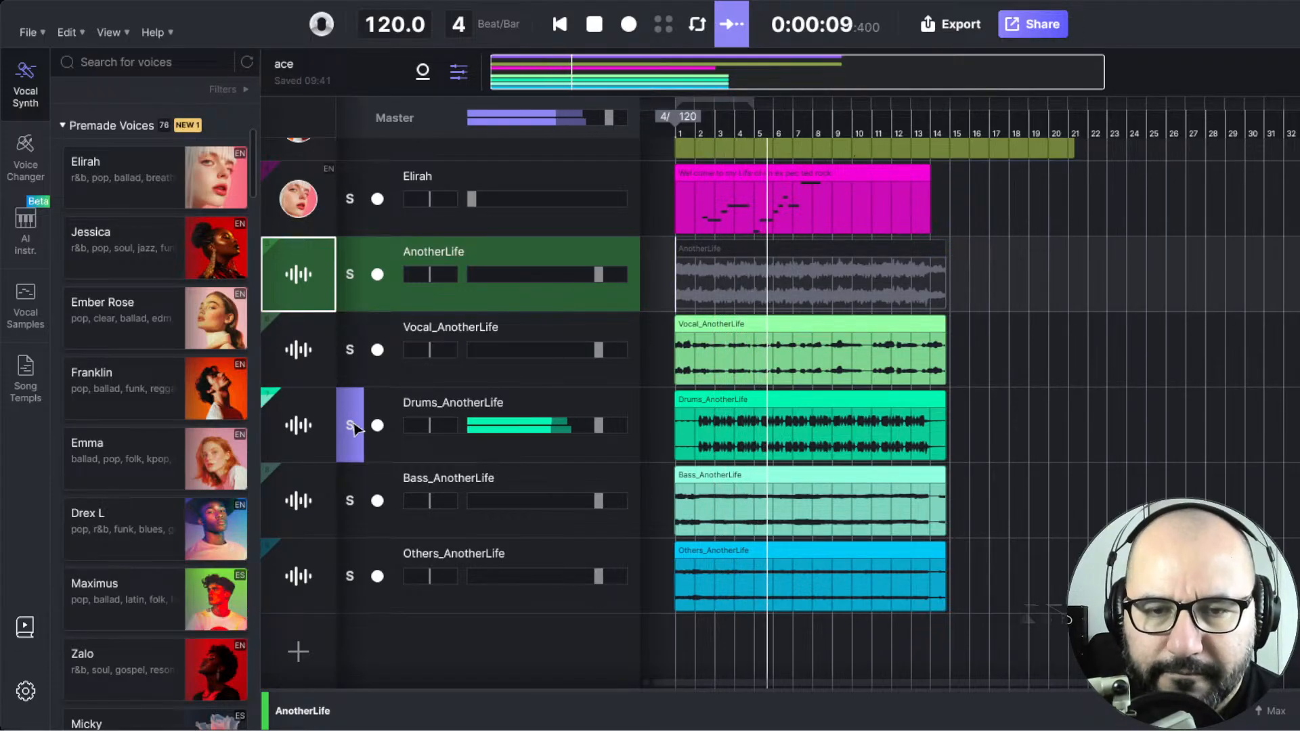
click(350, 500)
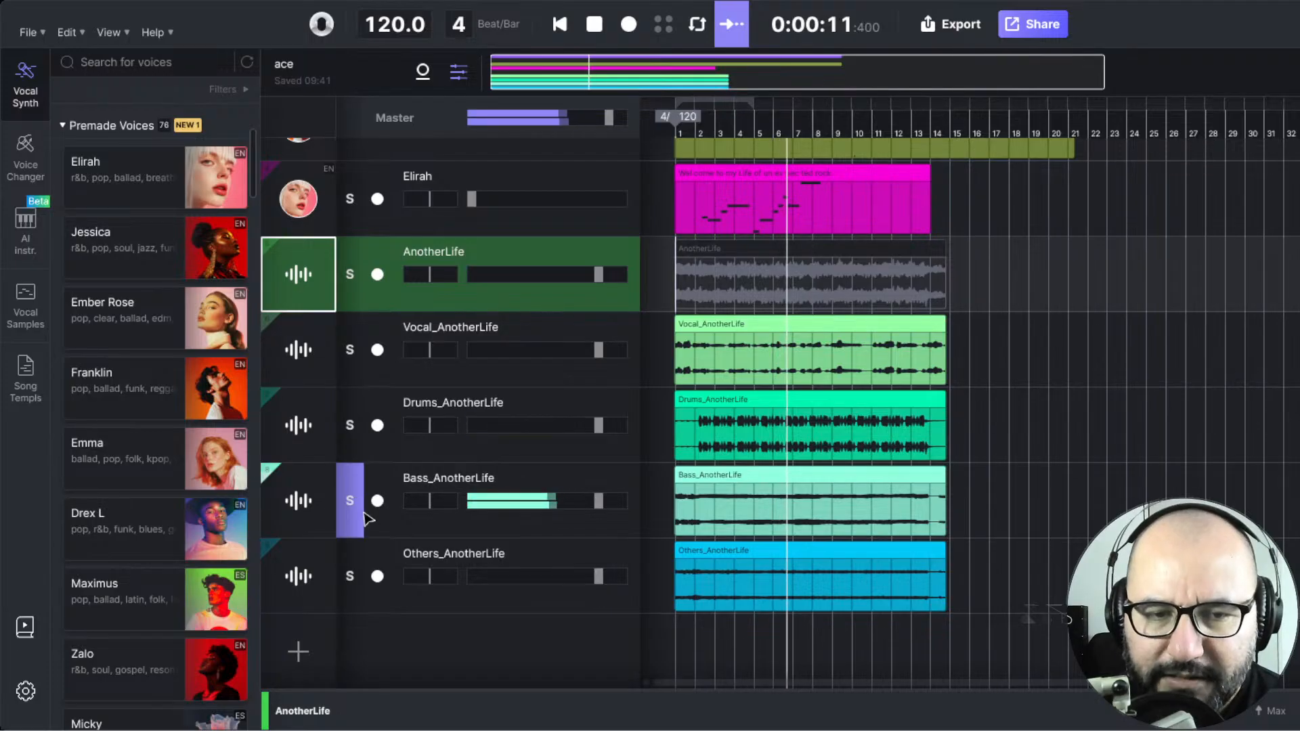
click(353, 439)
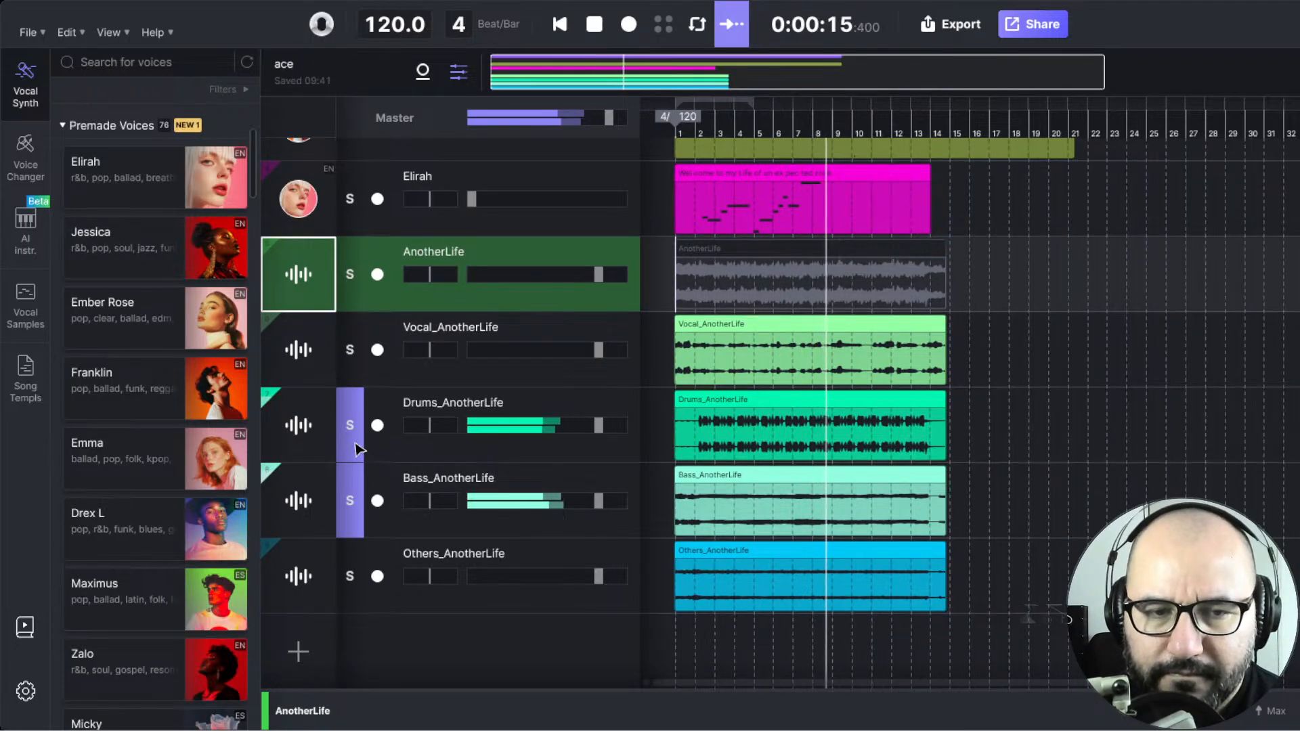
click(355, 447)
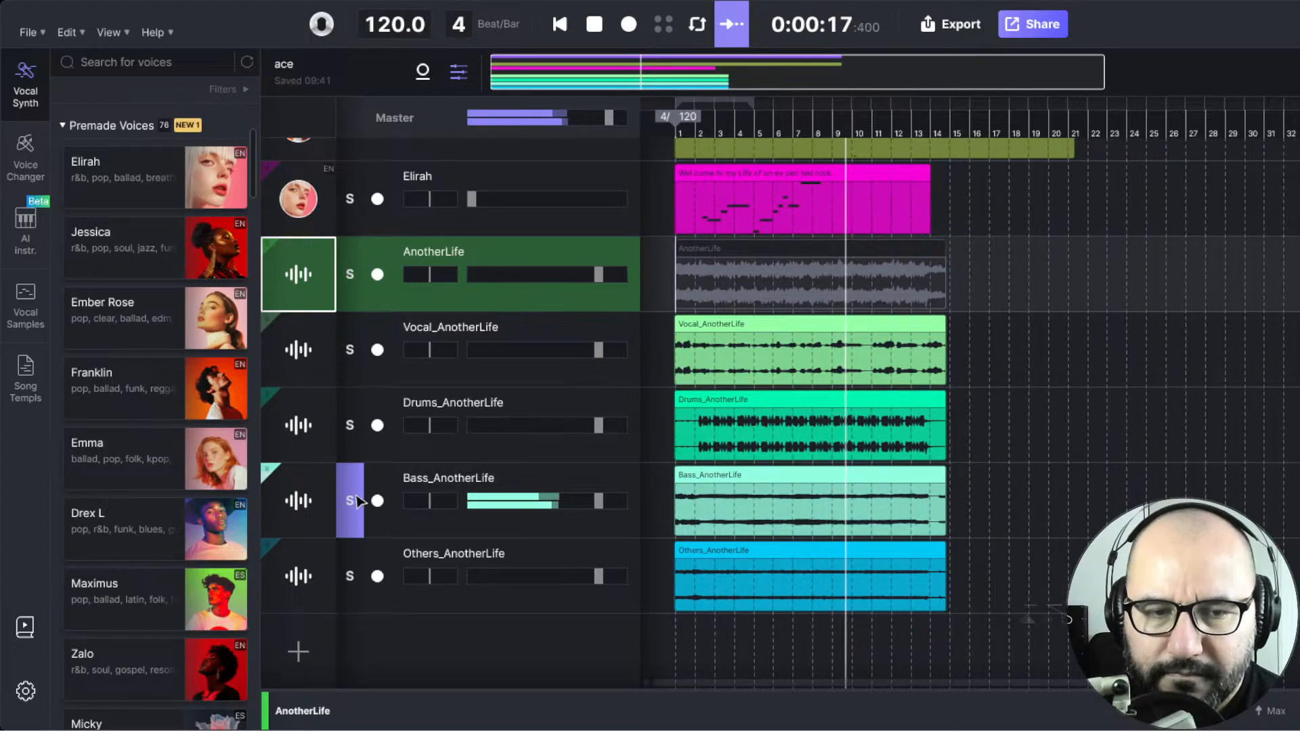
click(355, 502)
click(356, 576)
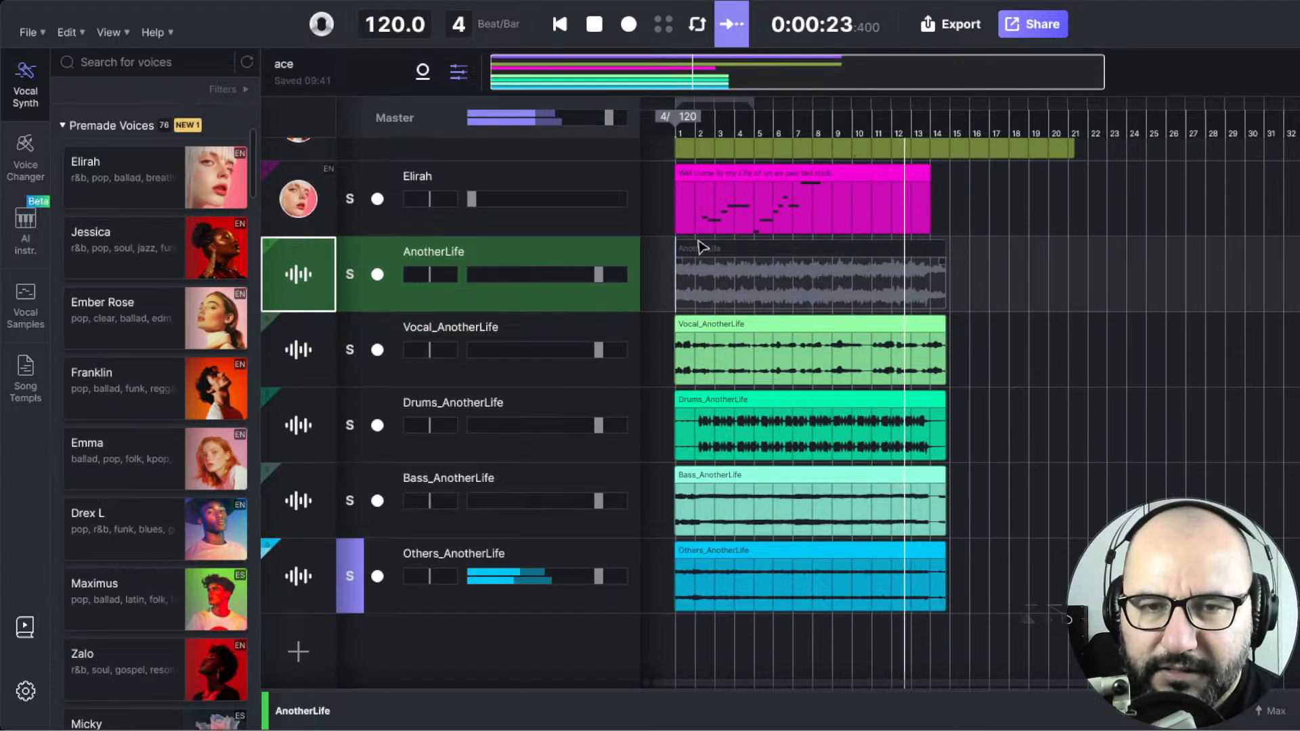
click(595, 24)
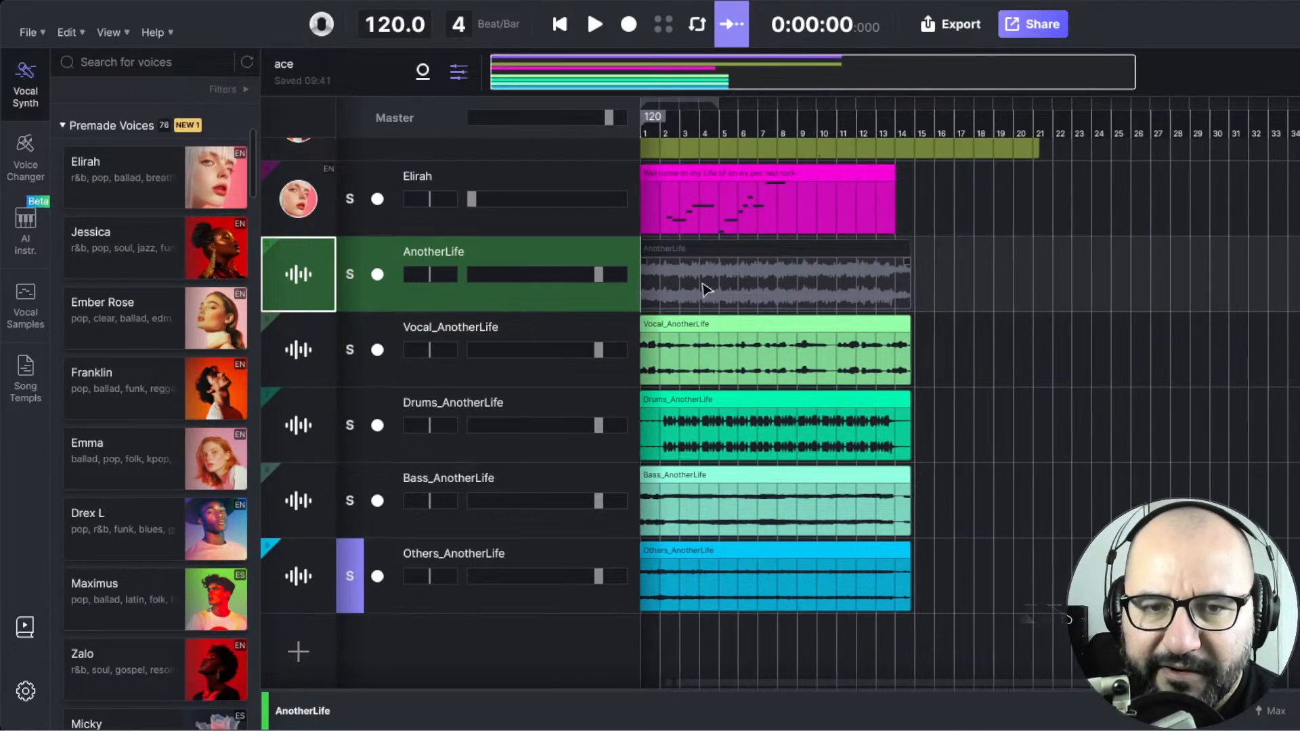
- Listen to the AnotherLife vocal stem alone, then bring all the stems back in and stop playback
click(352, 380)
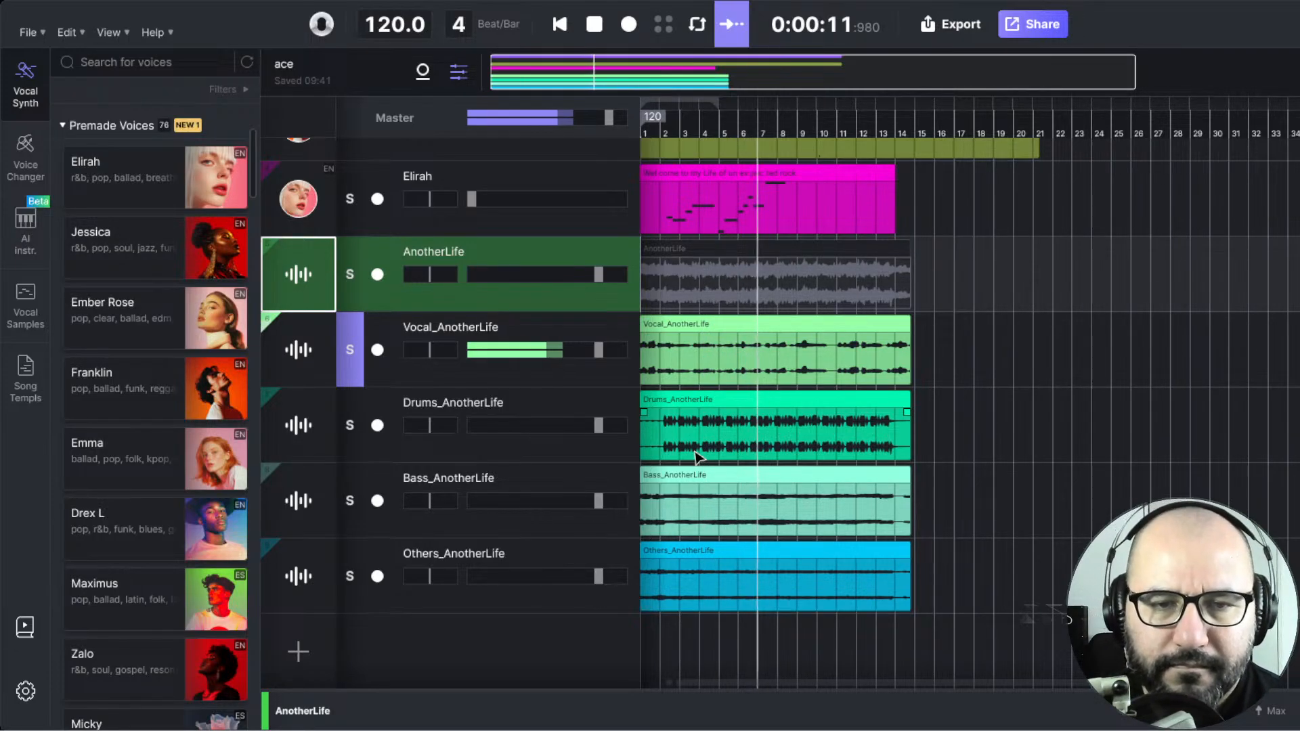
click(350, 352)
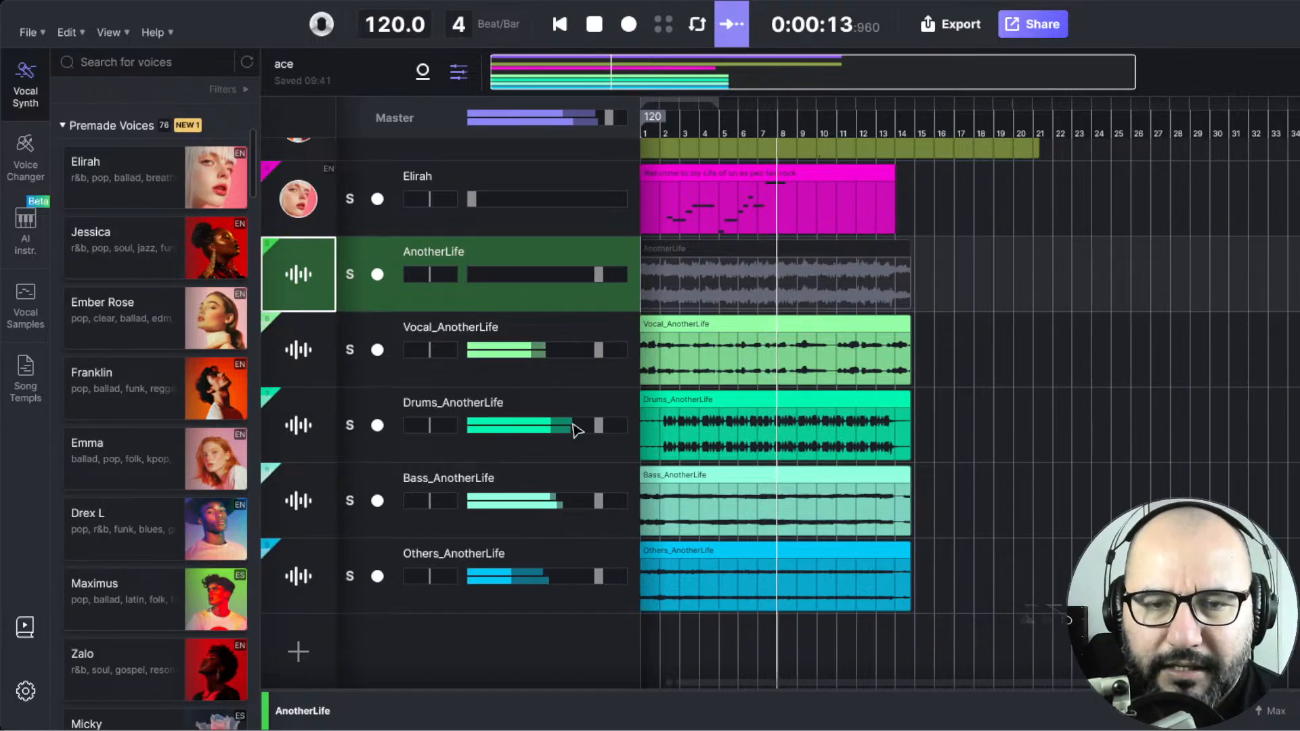
key(space)
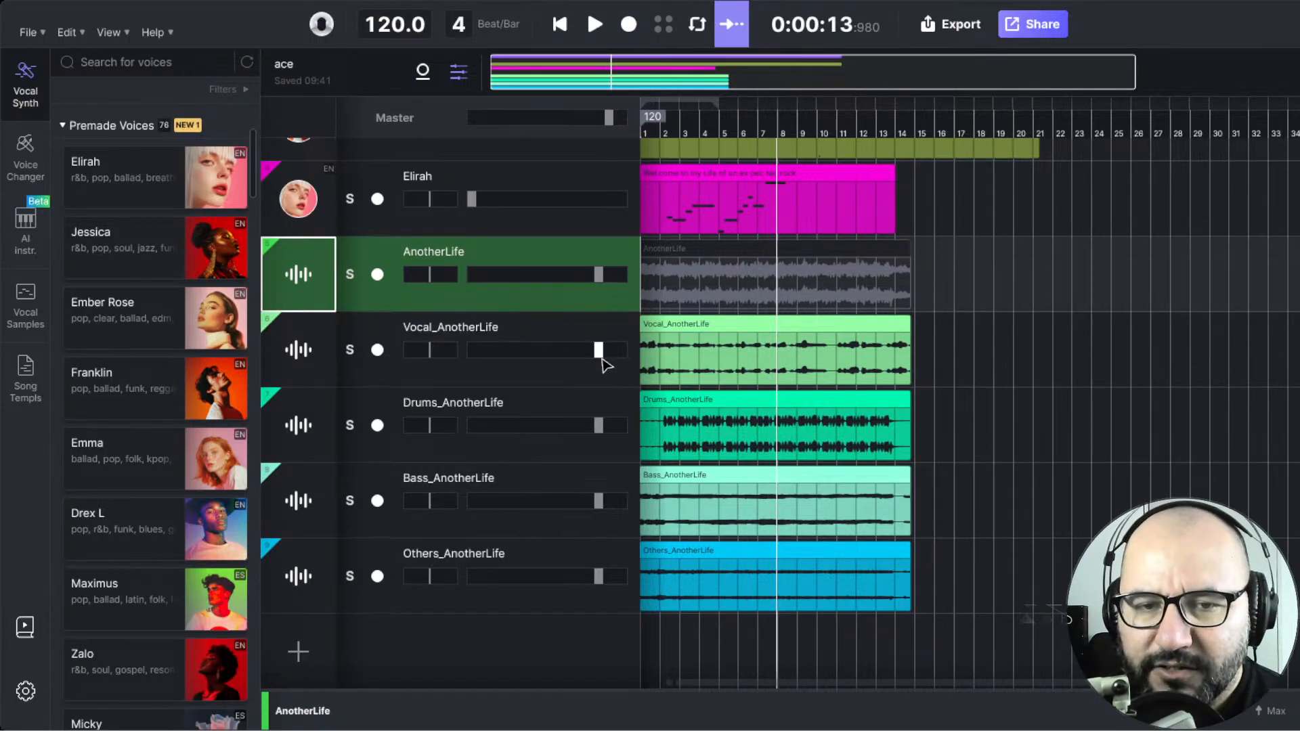
- Play the stem mix, reset the Others_AnotherLife volume to its default, and compare the full mix with the soloed drums
key(space)
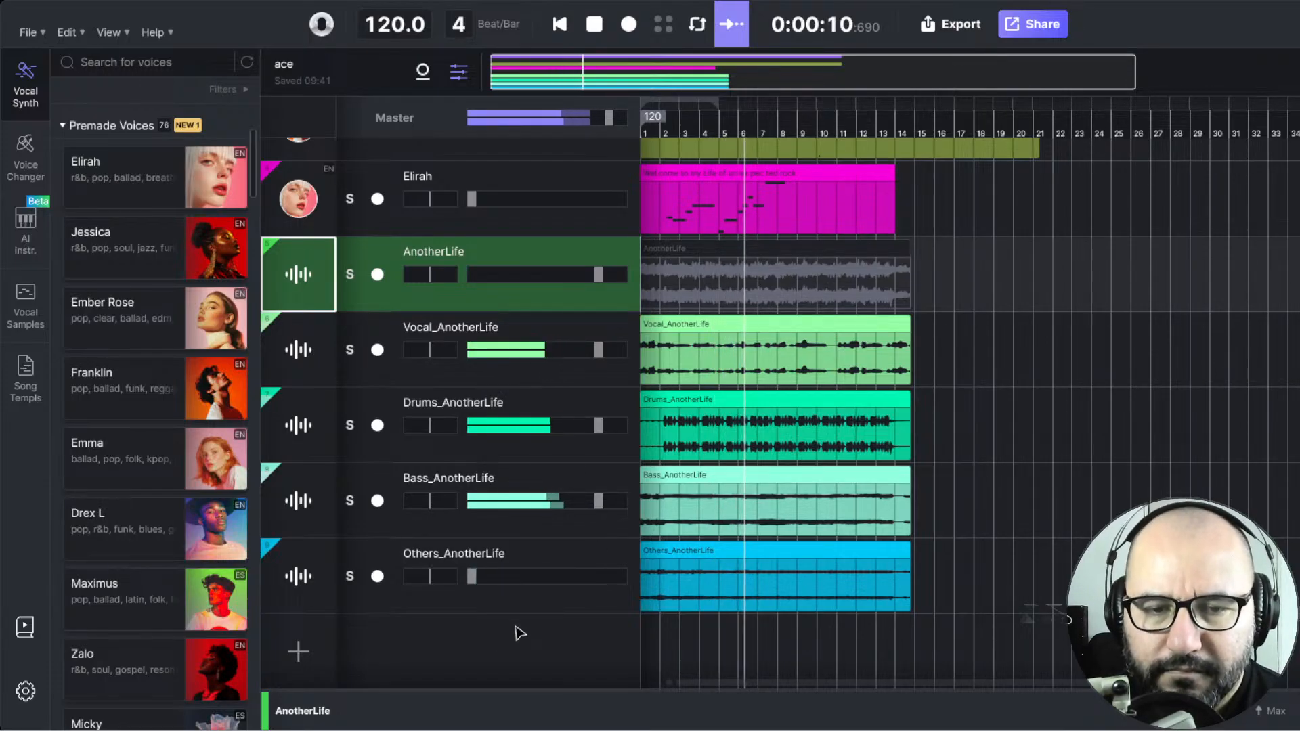
double_click(474, 581)
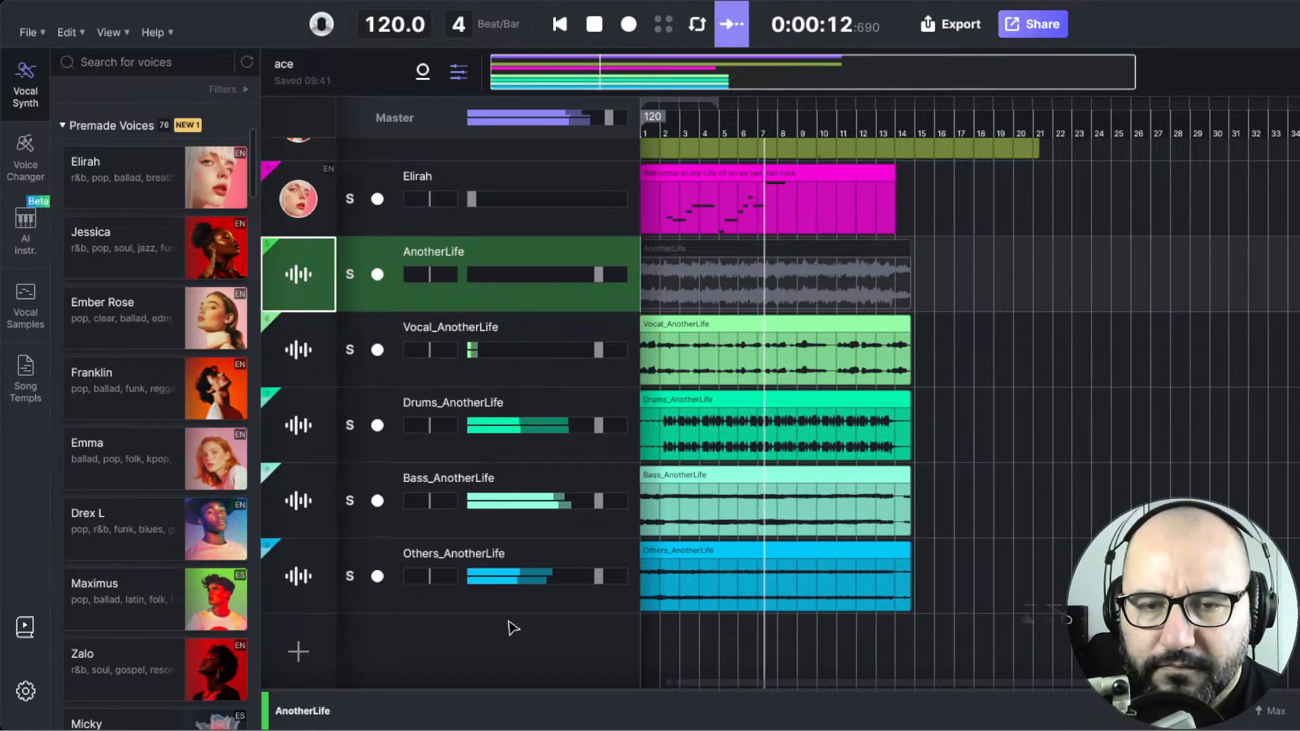
click(350, 426)
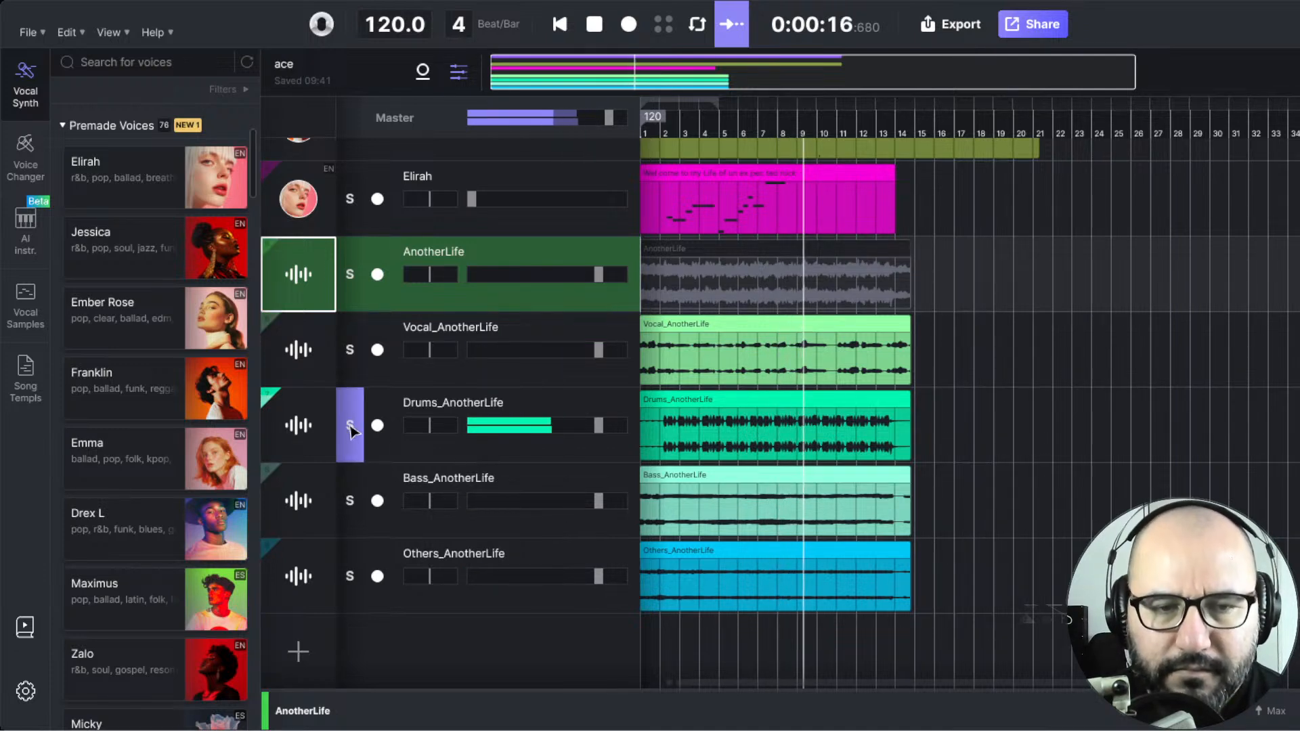
click(350, 426)
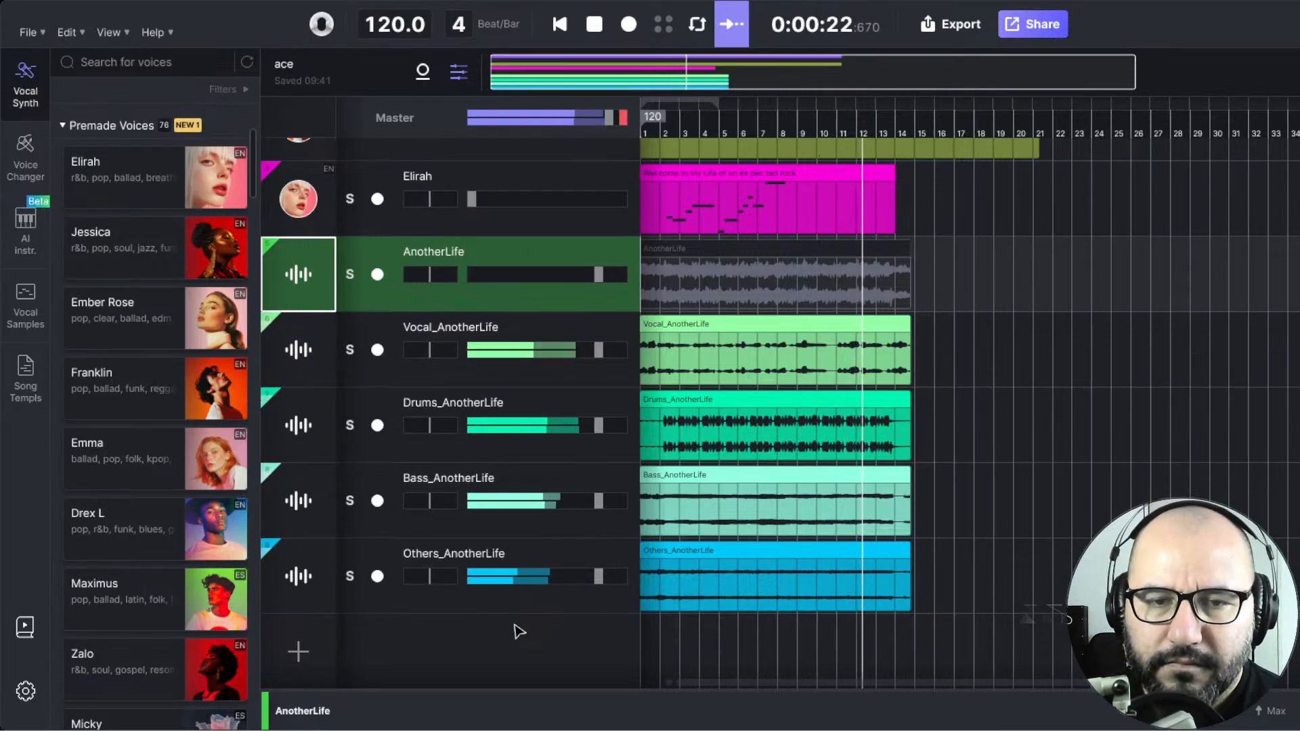
key(space)
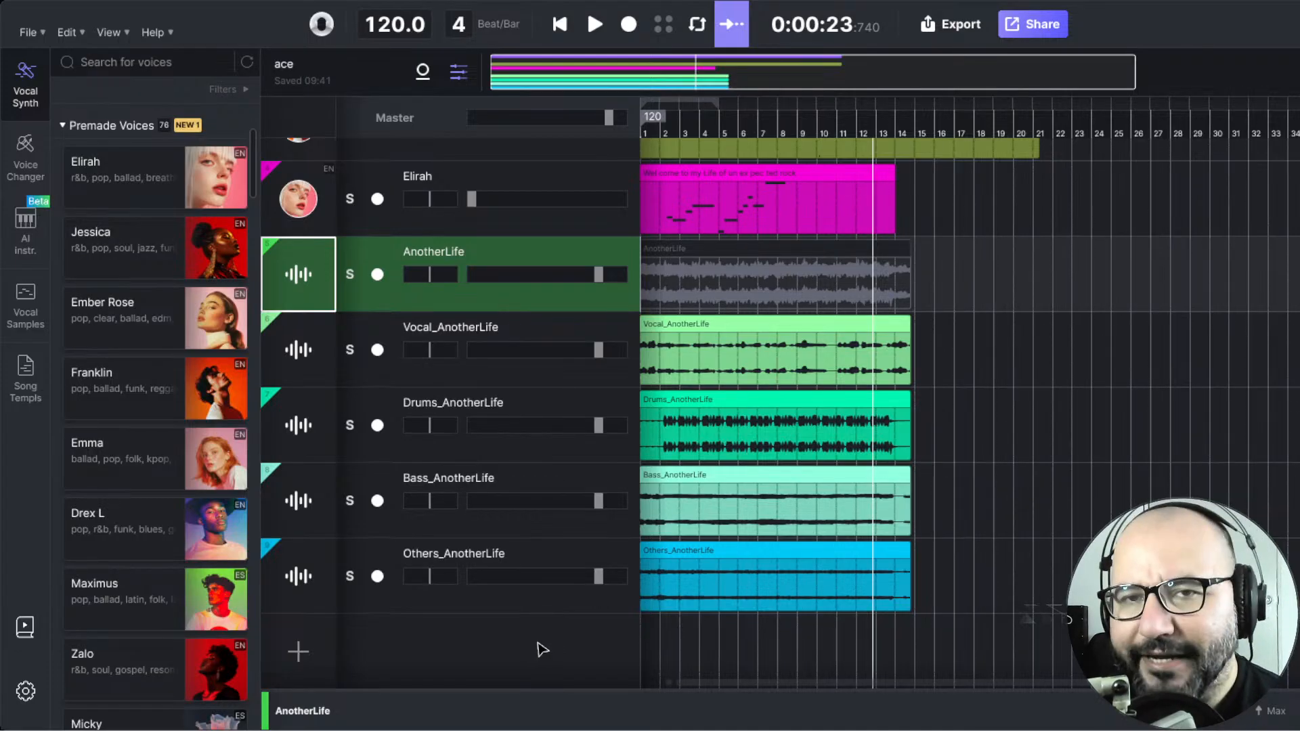
- Undo the solo and volume changes and the stem separation until only the original AnotherLife track and its active clip remain
key(7)
key(7)
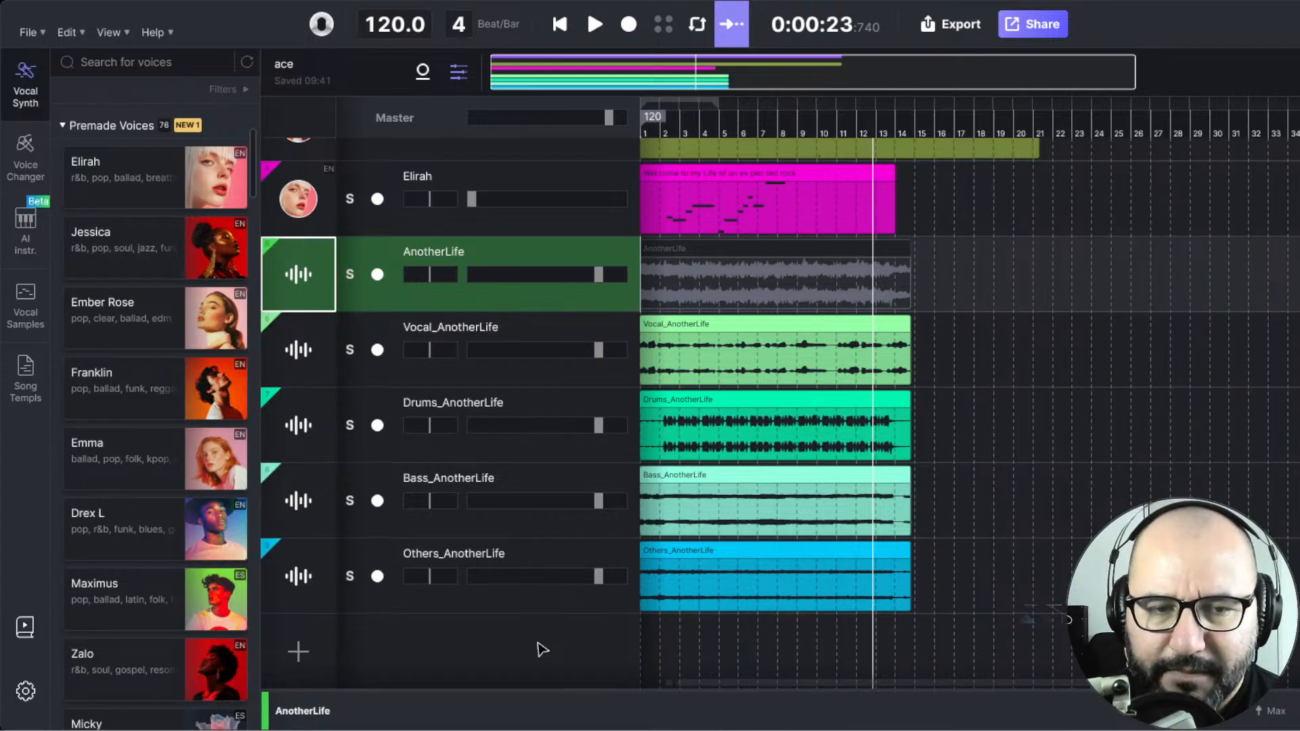
key(6)
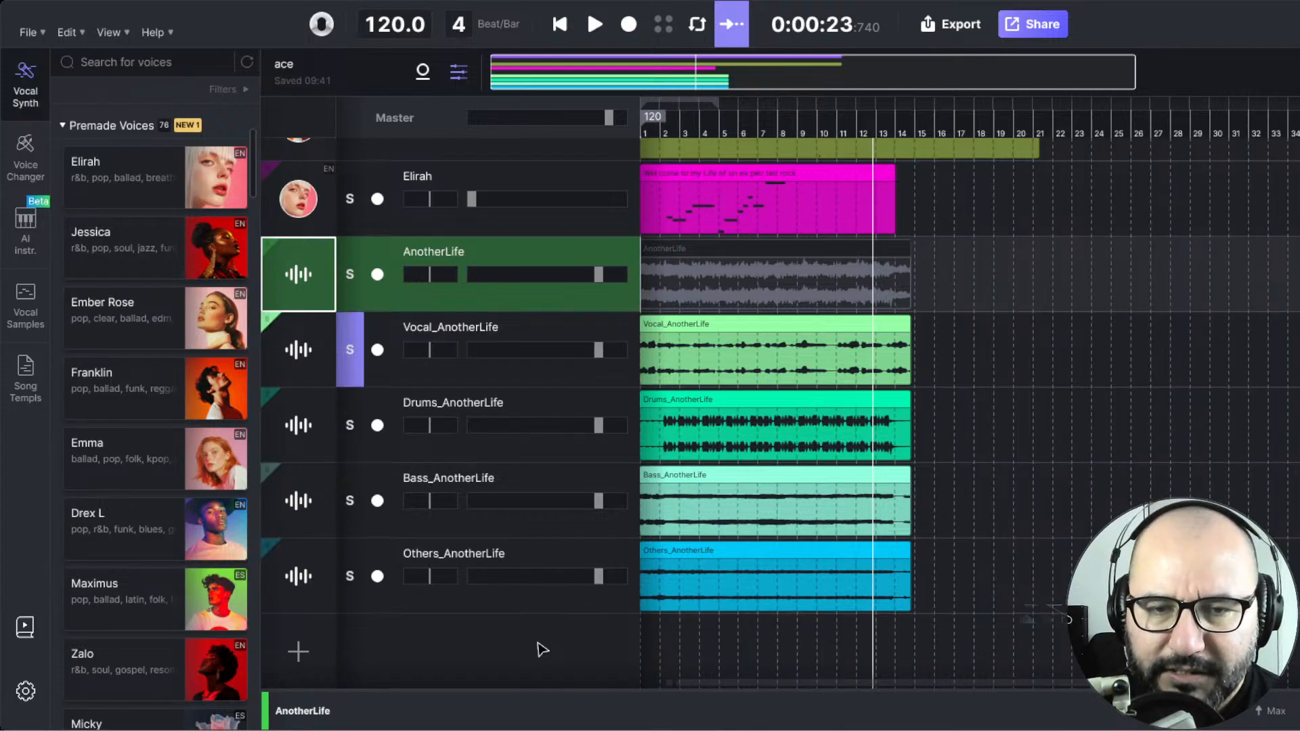
key(6)
key(9)
key(0)
key(9)
key(8)
key(7)
key(7)
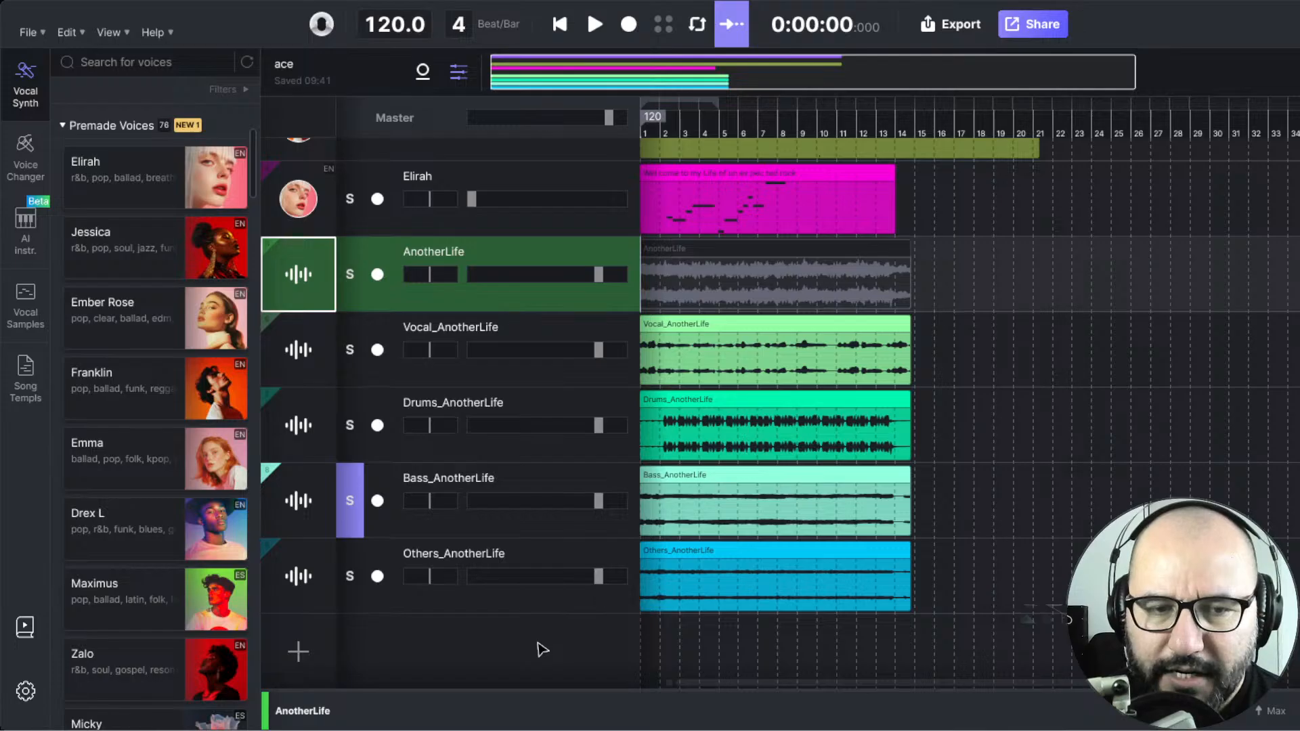
key(8)
key(7)
key(7)
key(6)
key(6)
key(5)
key(5)
key(4)
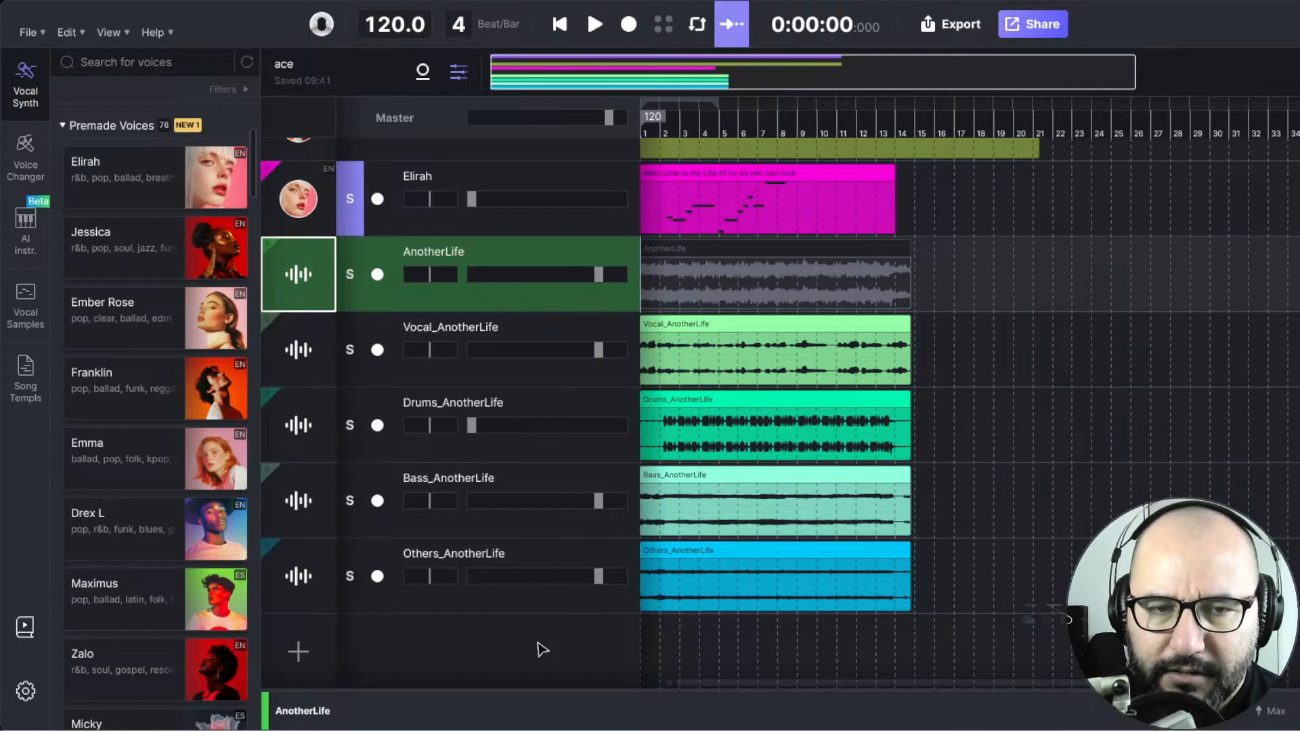
key(ctrl+z)
key(ctrl+z)
key(ctrl+z)
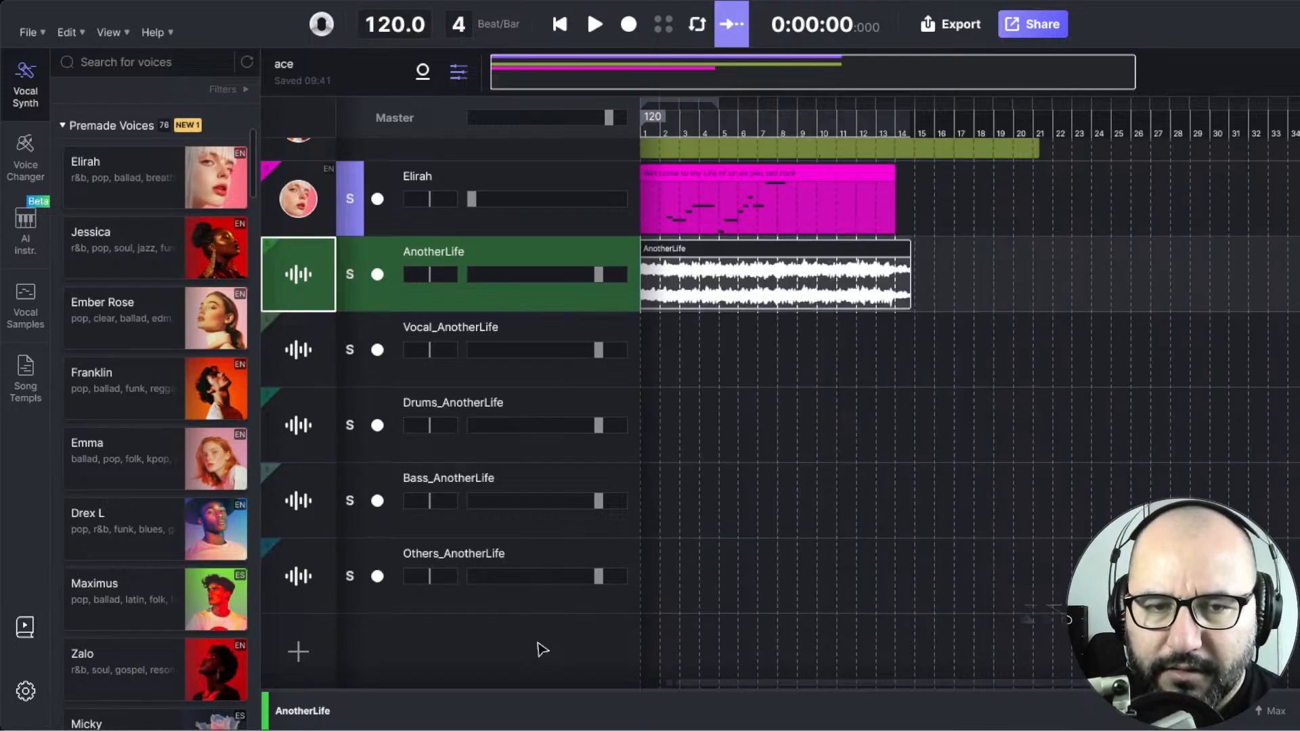
key(ctrl+z)
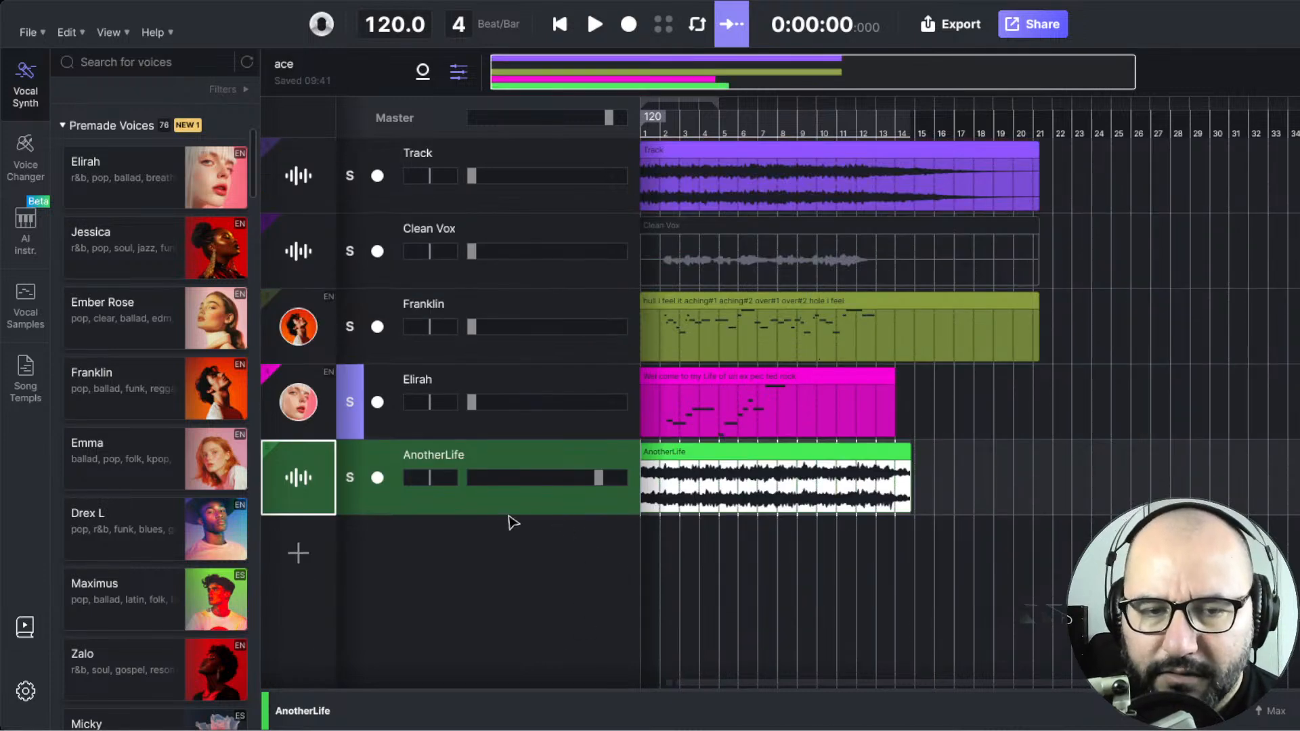
- Solo the restored AnotherLife track, play it from the start and stop after a few bars
click(351, 476)
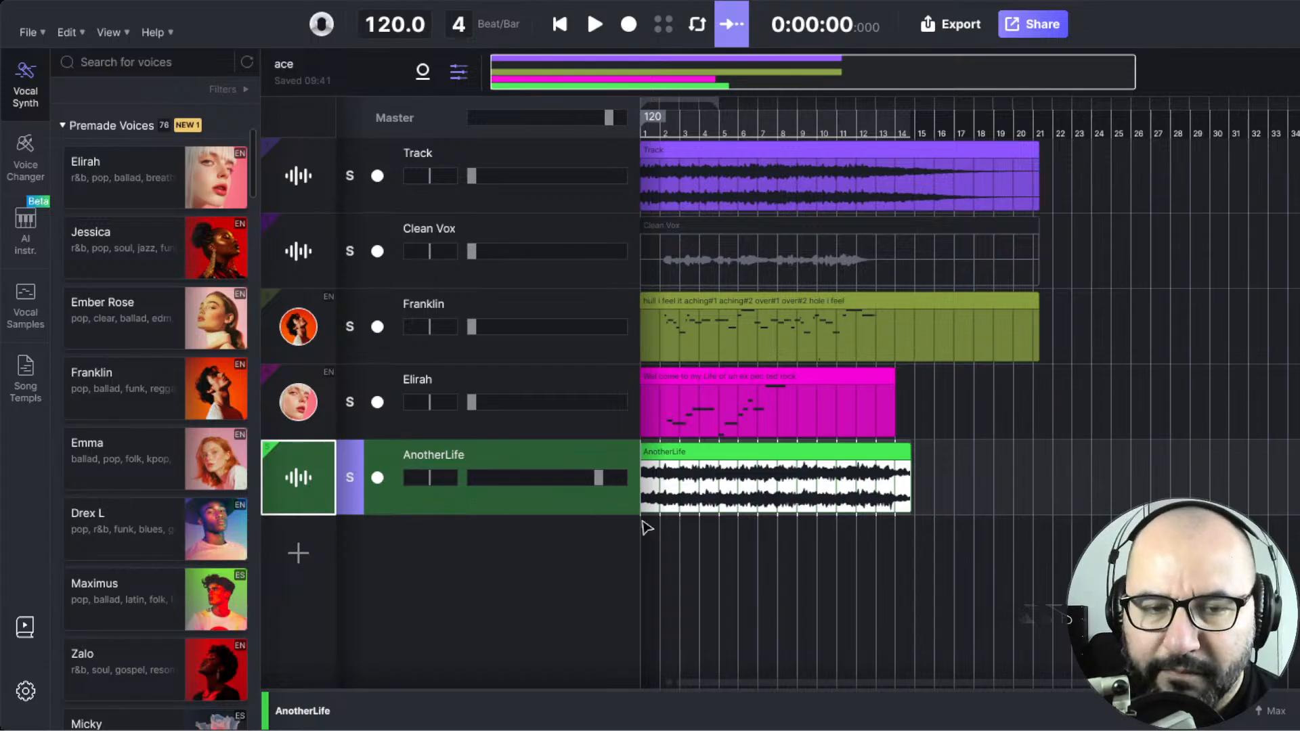
key(space)
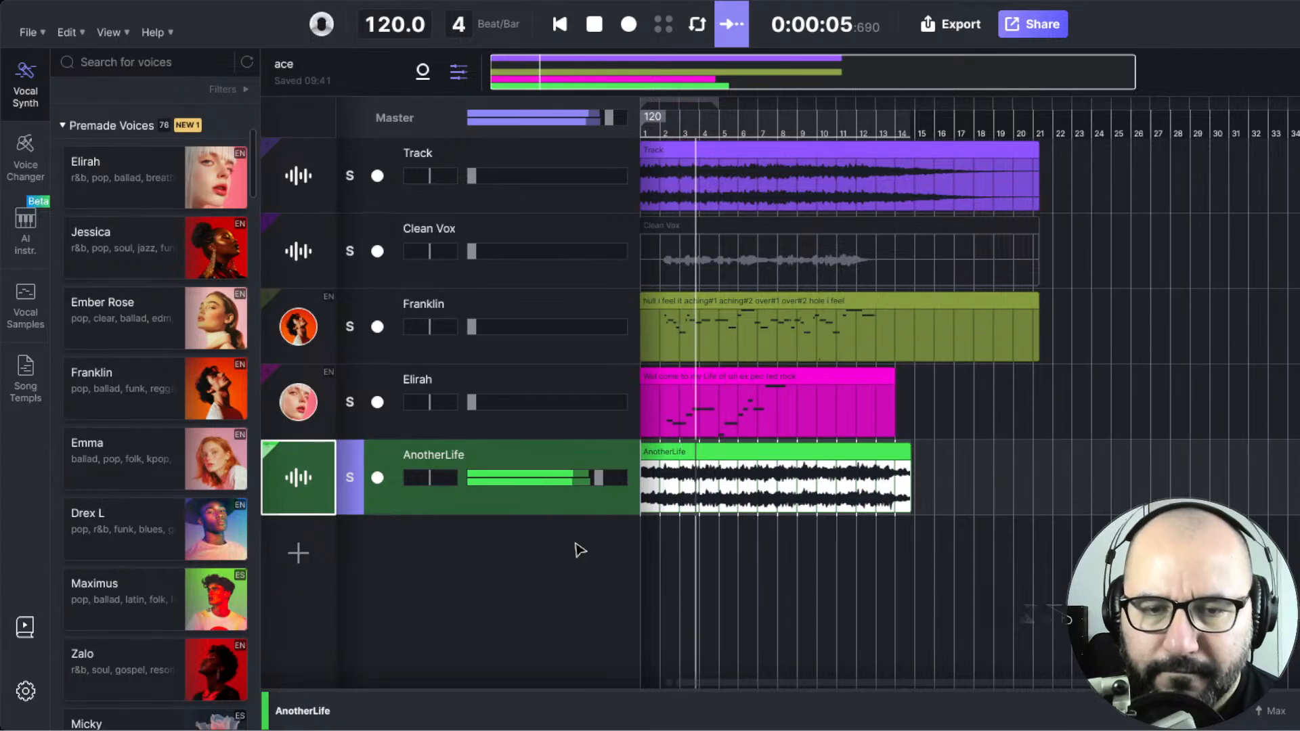
key(space)
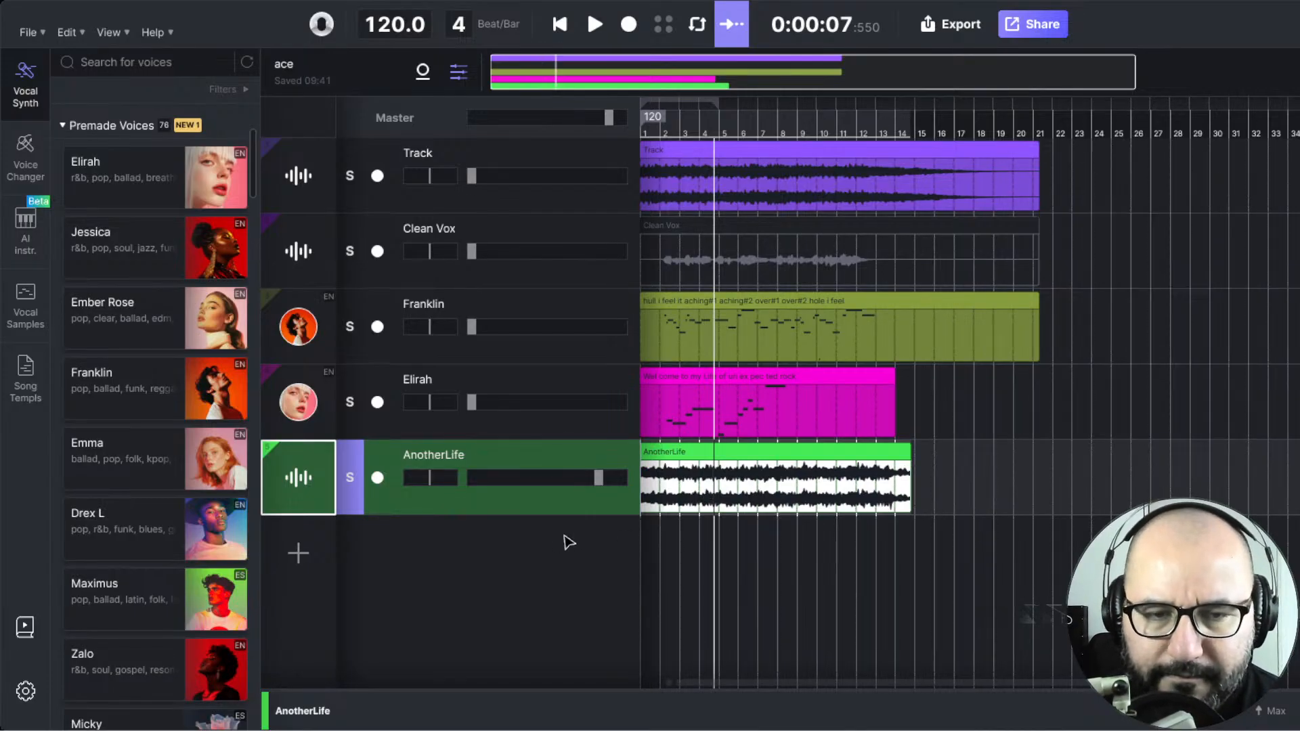
click(556, 556)
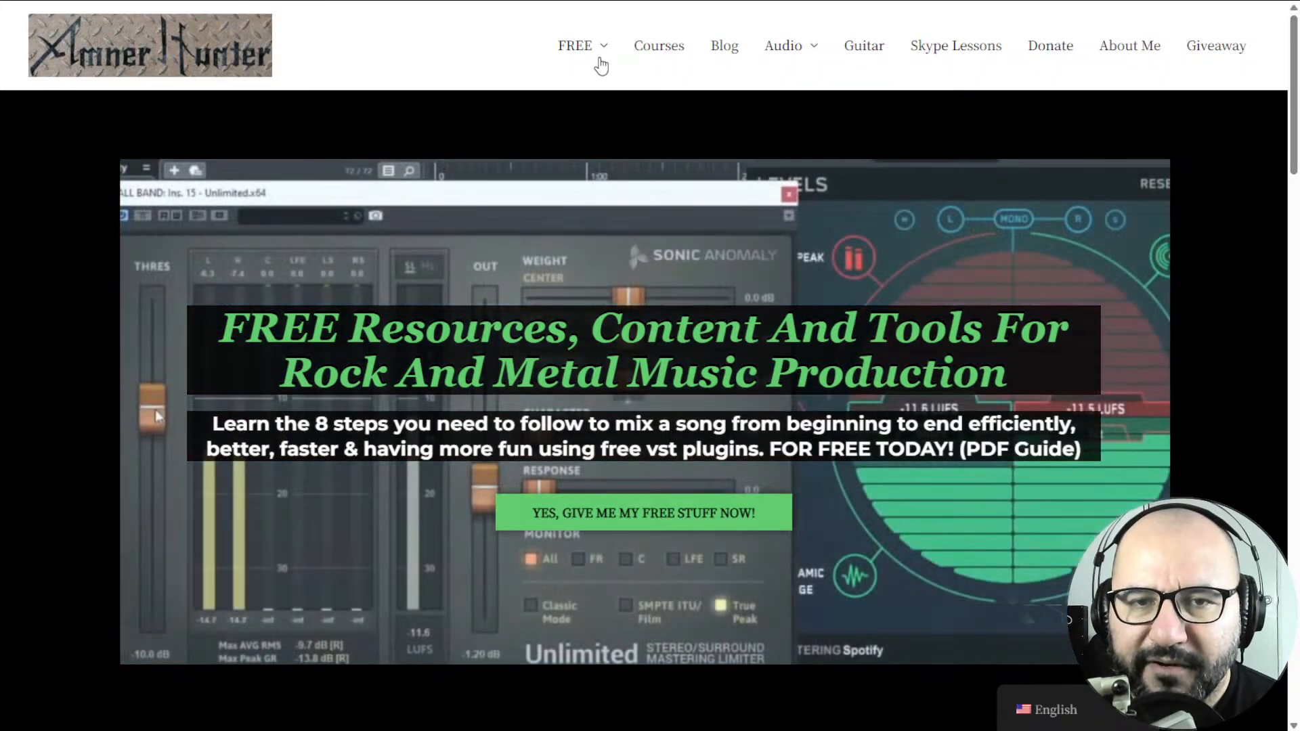
- Switch to the music production website and show its free guides and tools options
mouse_move(595, 58)
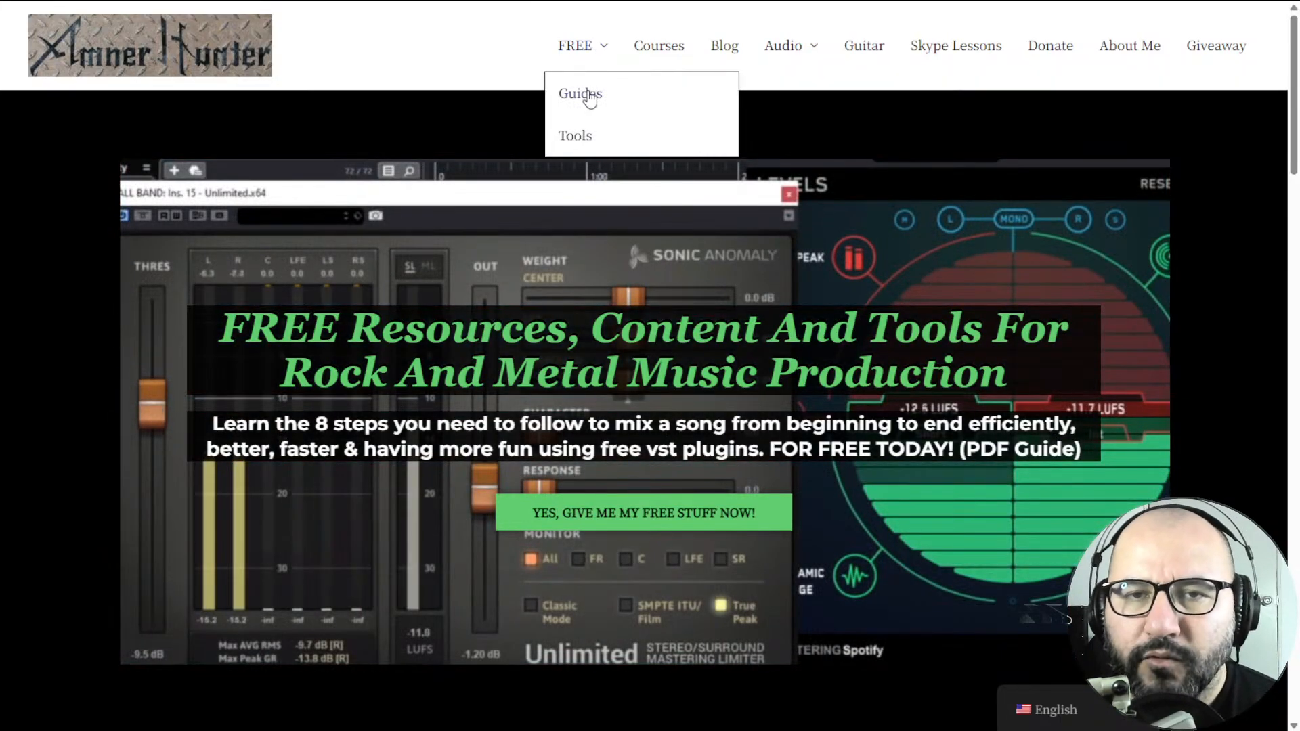